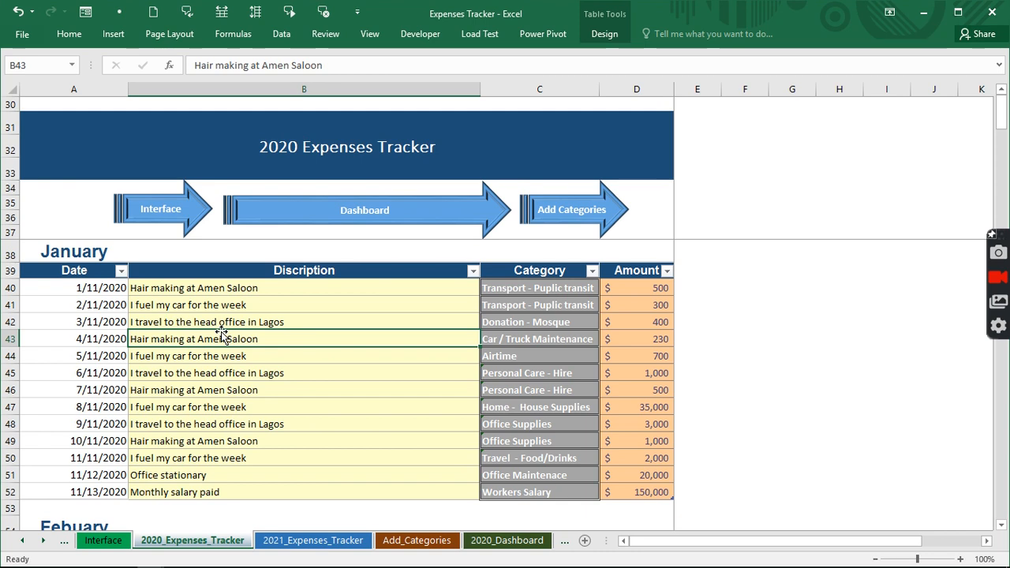
# Open the 2020 dashboard from the expenses tracker sheet and look over its expenses by category
pyautogui.click(223, 322)
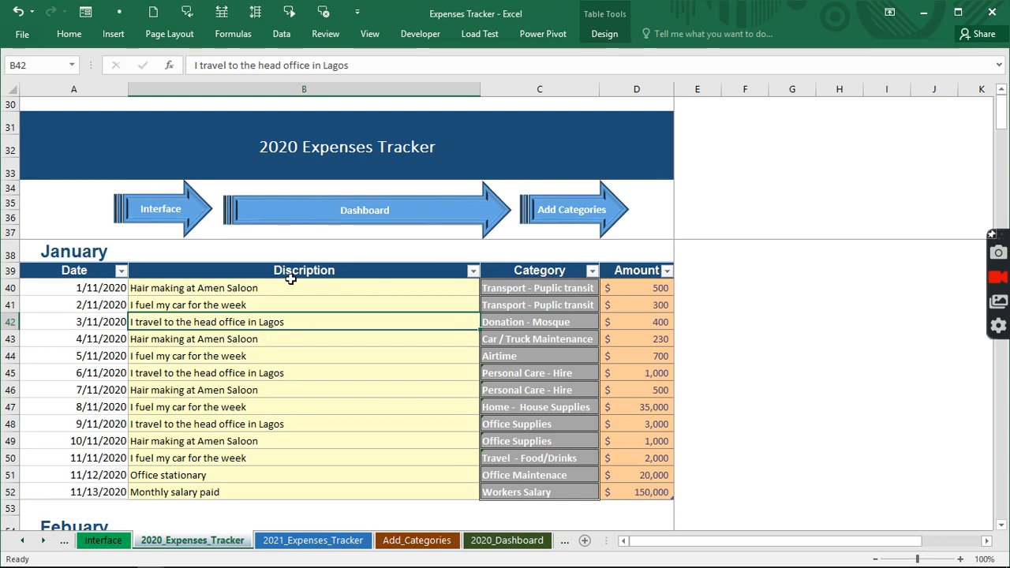
pyautogui.click(320, 217)
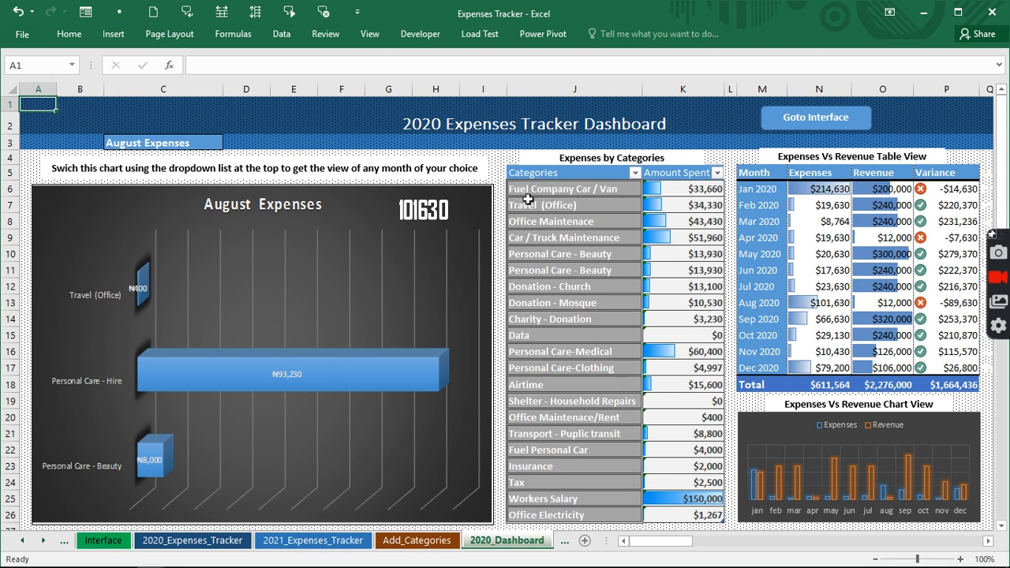
pyautogui.click(588, 274)
pyautogui.click(557, 335)
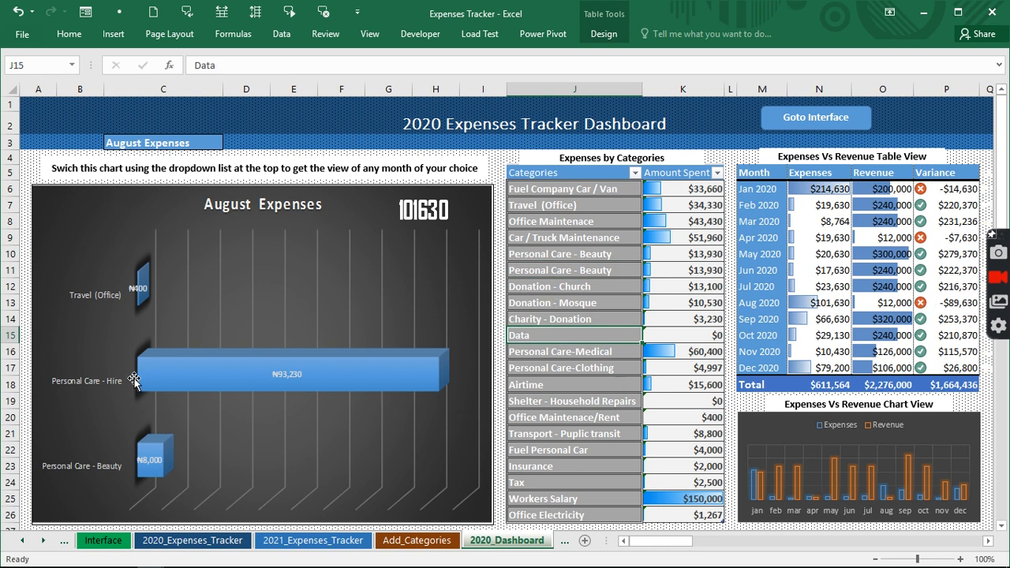
# Switch the dashboard's monthly expenses chart to November Expenses
pyautogui.click(184, 141)
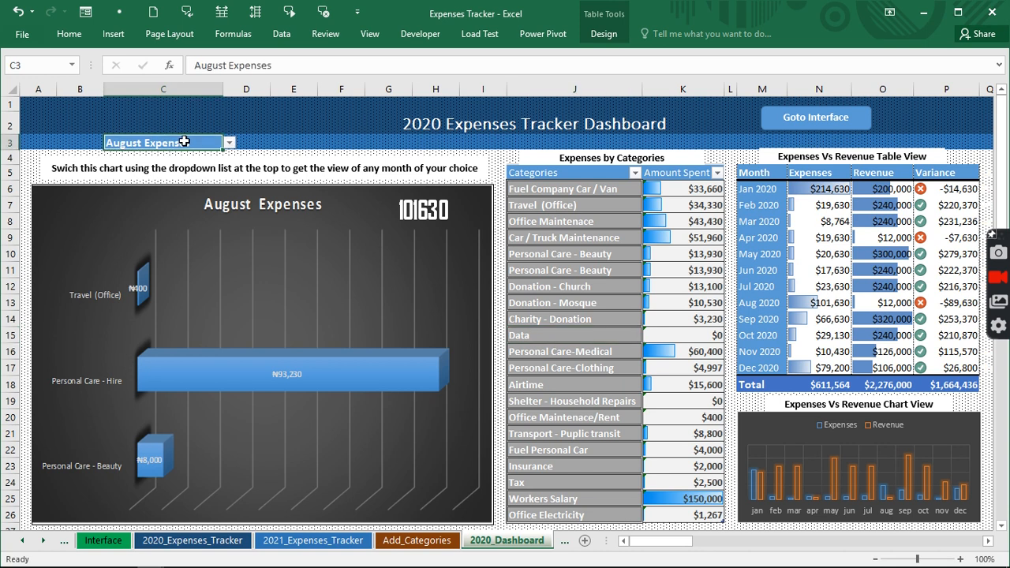
pyautogui.click(229, 142)
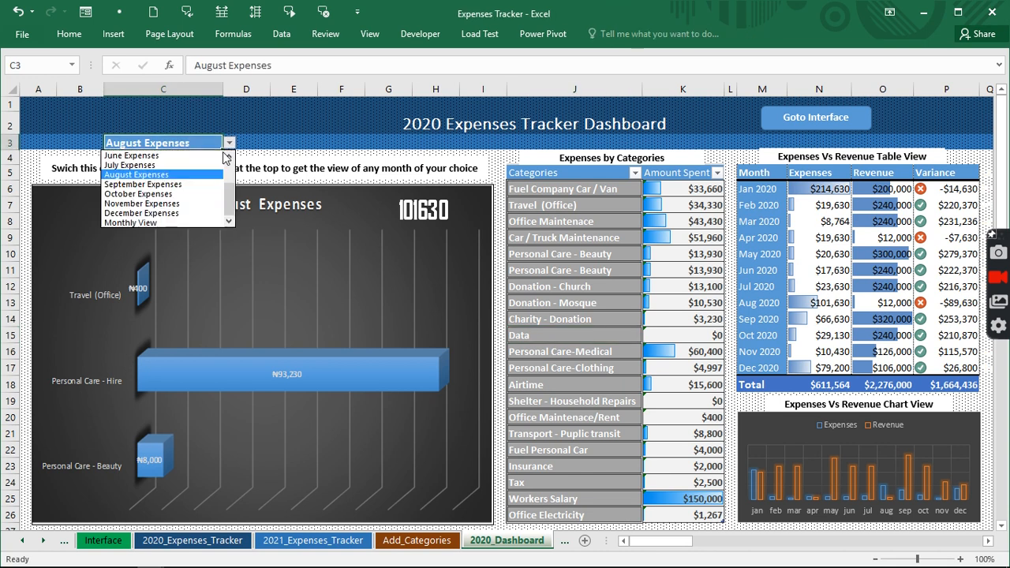
pyautogui.click(146, 205)
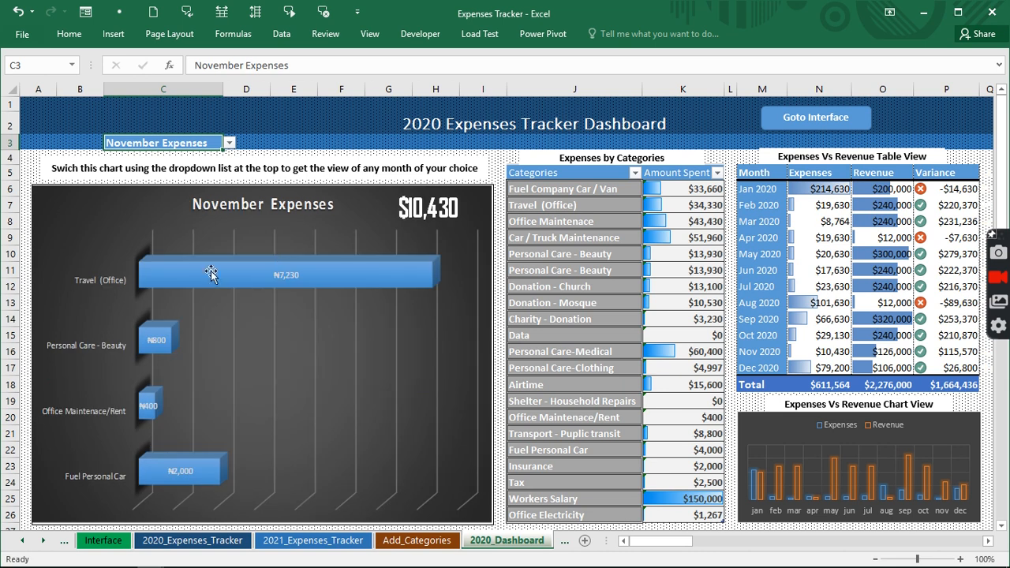
# Go back through the interface sheet to the 2020 Expenses Tracker and review January's descriptions and categories
pyautogui.click(823, 125)
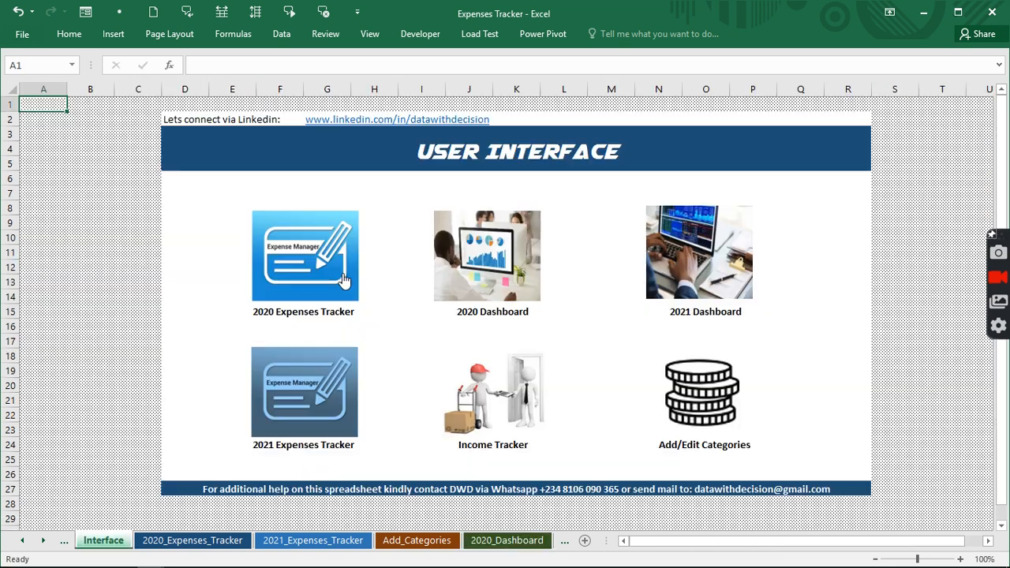
pyautogui.click(344, 280)
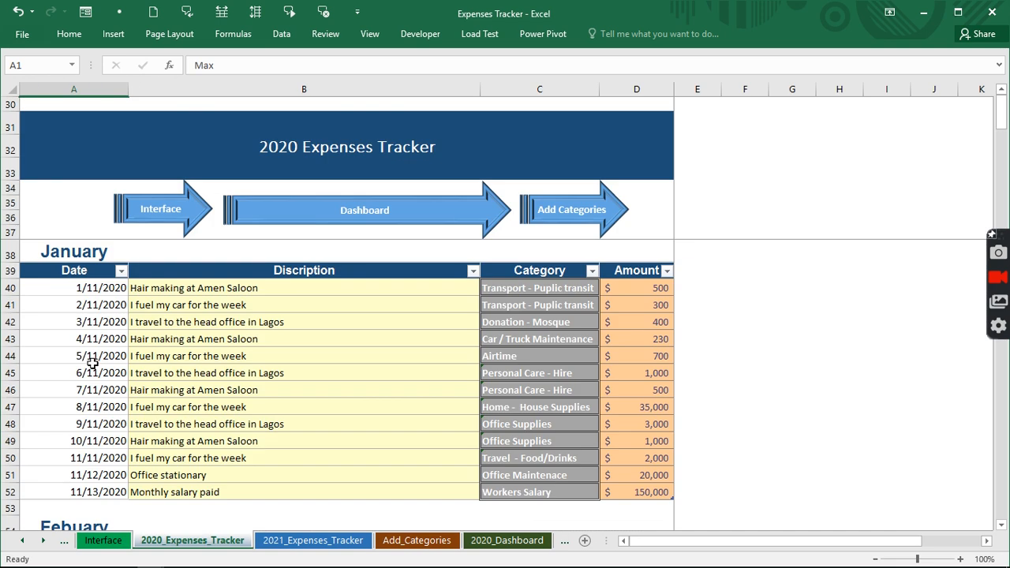
pyautogui.moveTo(166, 292); pyautogui.dragTo(211, 492)
pyautogui.moveTo(528, 286); pyautogui.dragTo(506, 473)
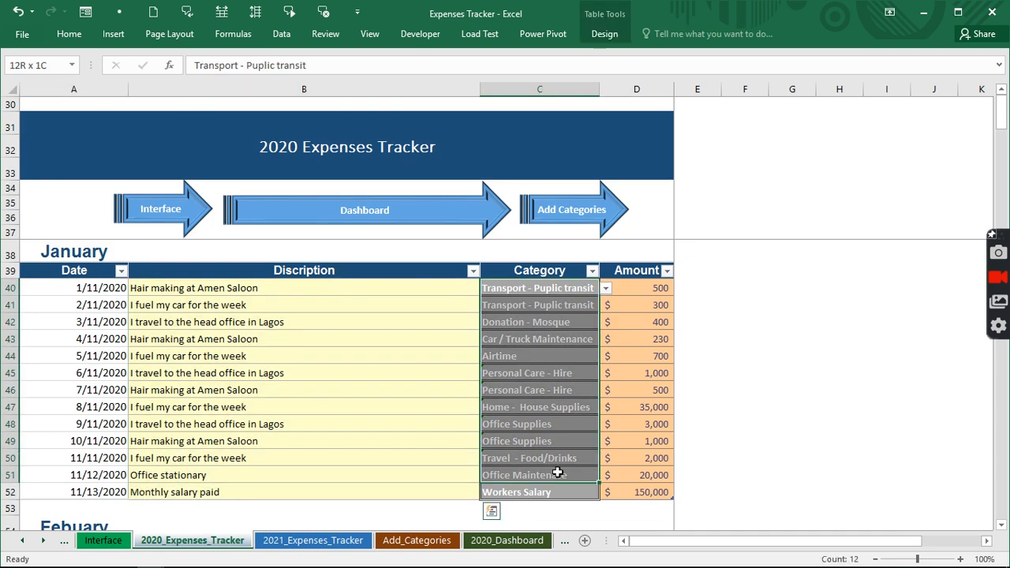
# Return to the 2020 dashboard and set its monthly chart to January Expenses
pyautogui.click(378, 219)
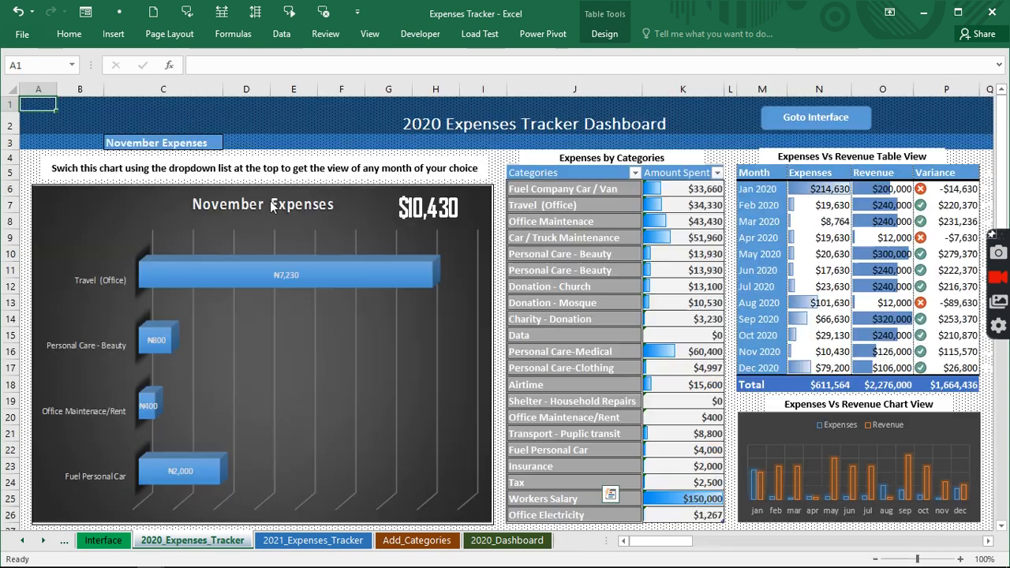
pyautogui.click(212, 143)
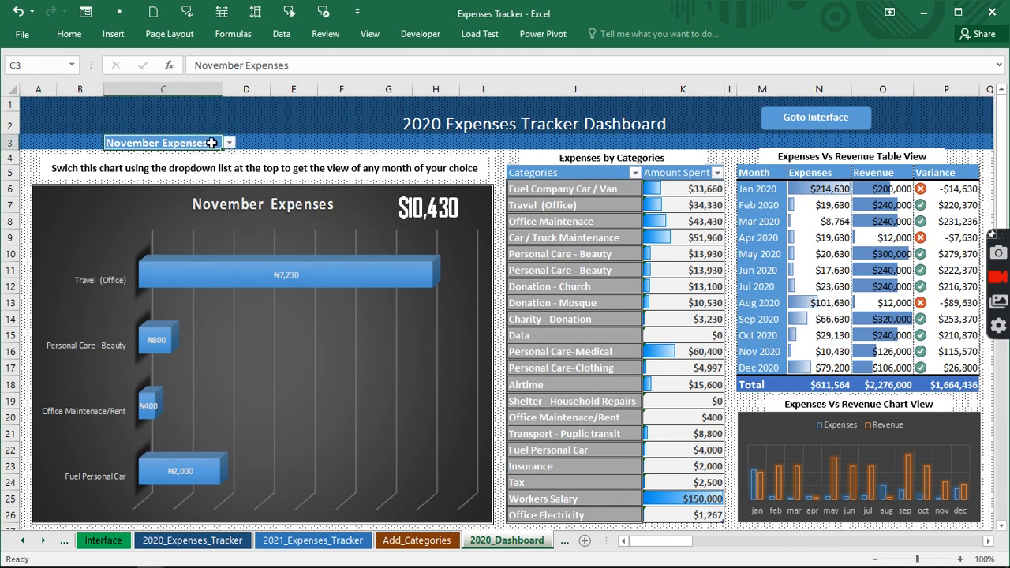
pyautogui.click(228, 143)
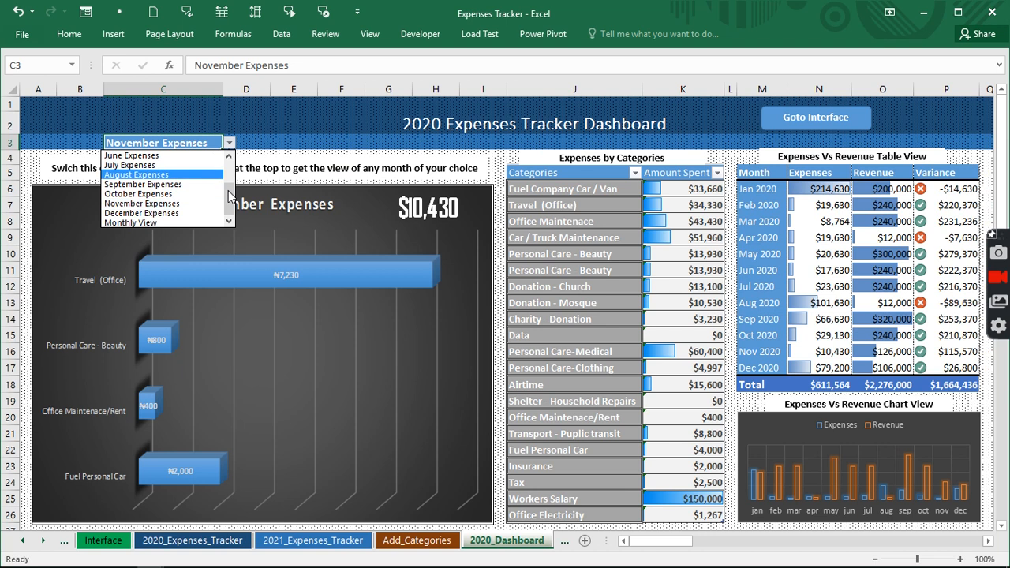
pyautogui.scroll(2, 235, 158)
pyautogui.click(190, 156)
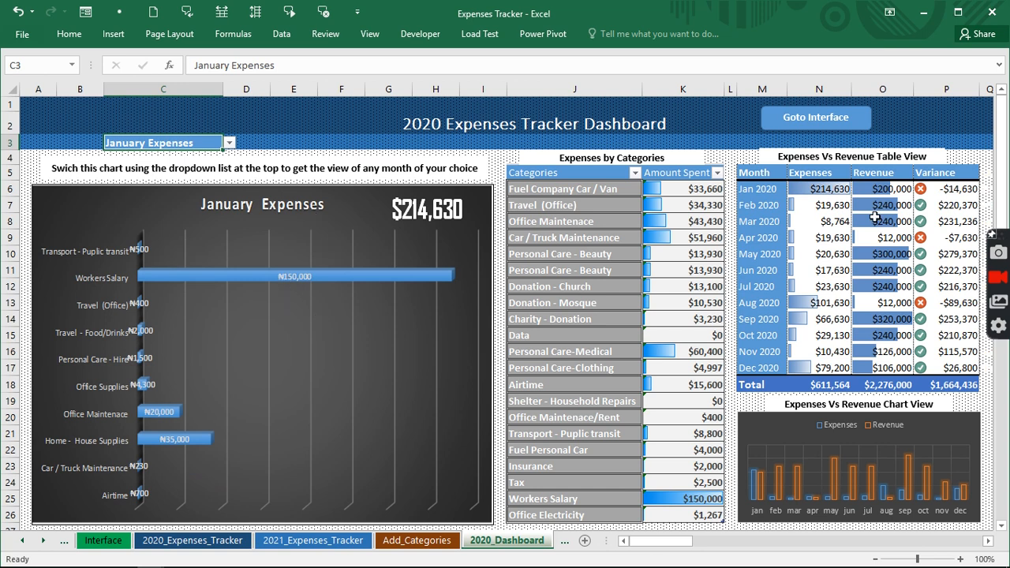
# Inspect the January 2020 expenses and revenue cells in the Expenses Vs Revenue table
pyautogui.click(825, 191)
pyautogui.moveTo(825, 192); pyautogui.dragTo(779, 188)
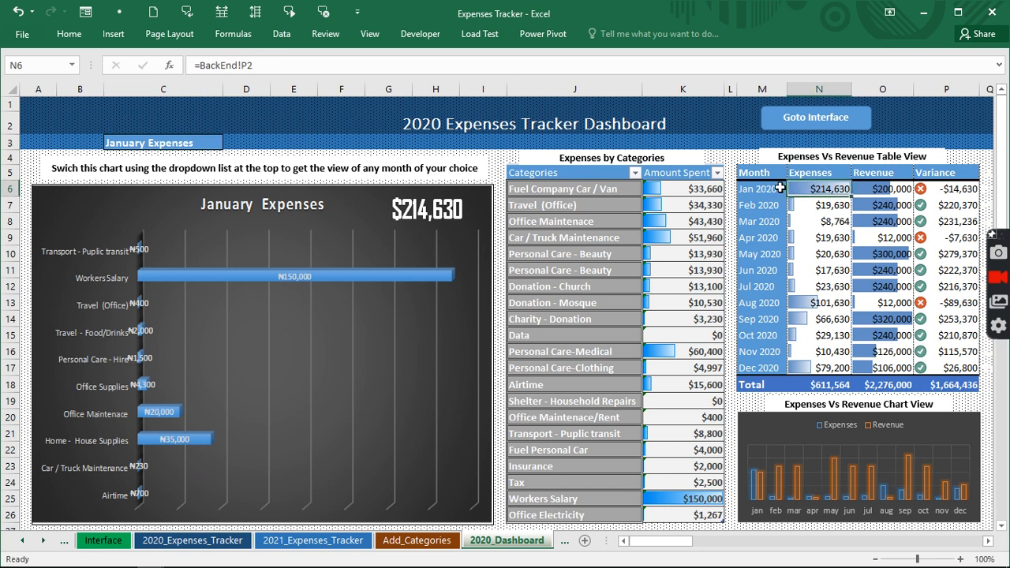
pyautogui.click(881, 190)
pyautogui.click(833, 189)
pyautogui.click(877, 190)
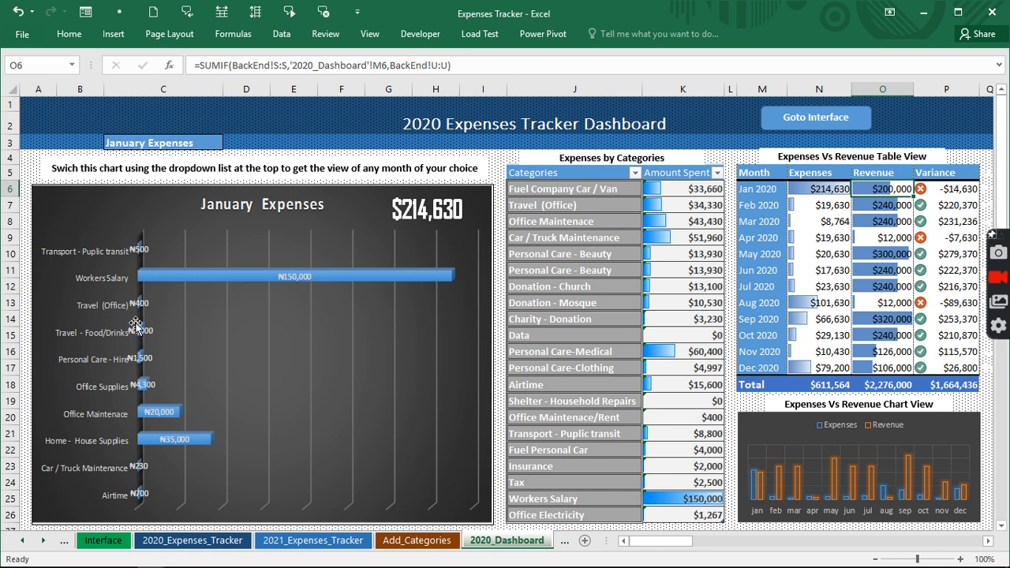
# Examine the category list and the amount-spent formula for Fuel Company Car / Van in the Expenses by Categories table
pyautogui.click(599, 189)
pyautogui.hotkey('ctrl', 'shift', 'Down')
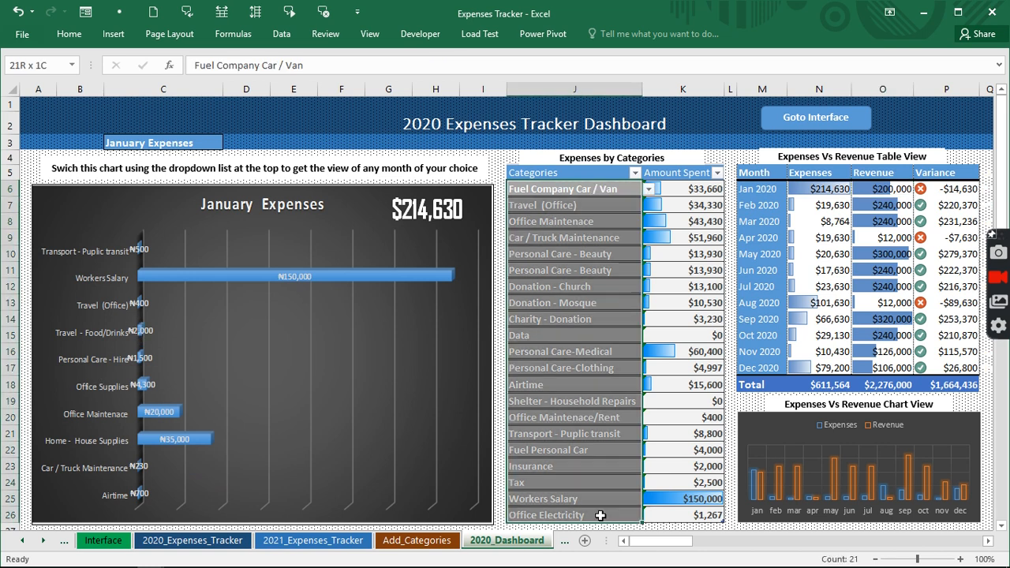
pyautogui.click(553, 190)
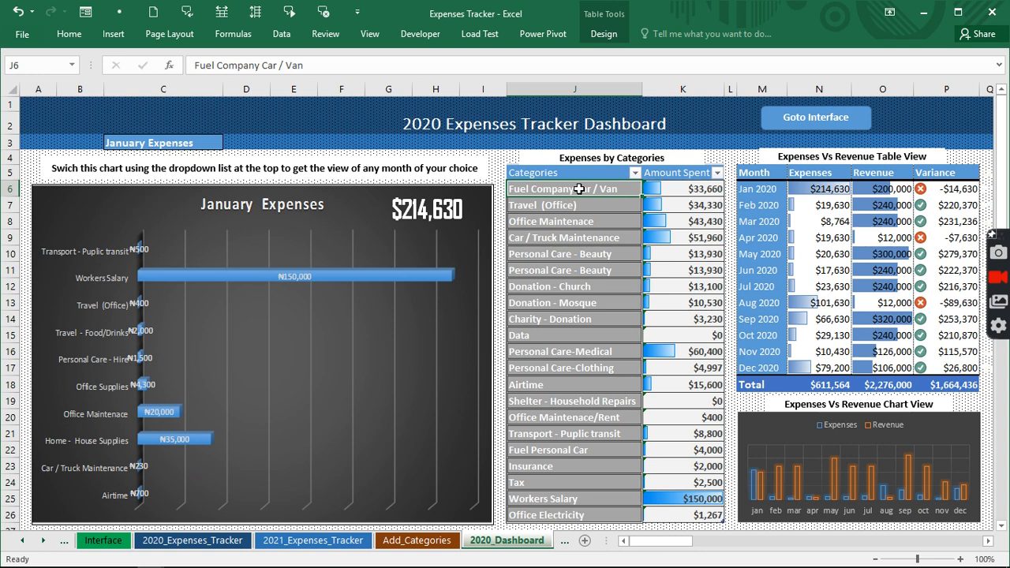
pyautogui.press('Right')
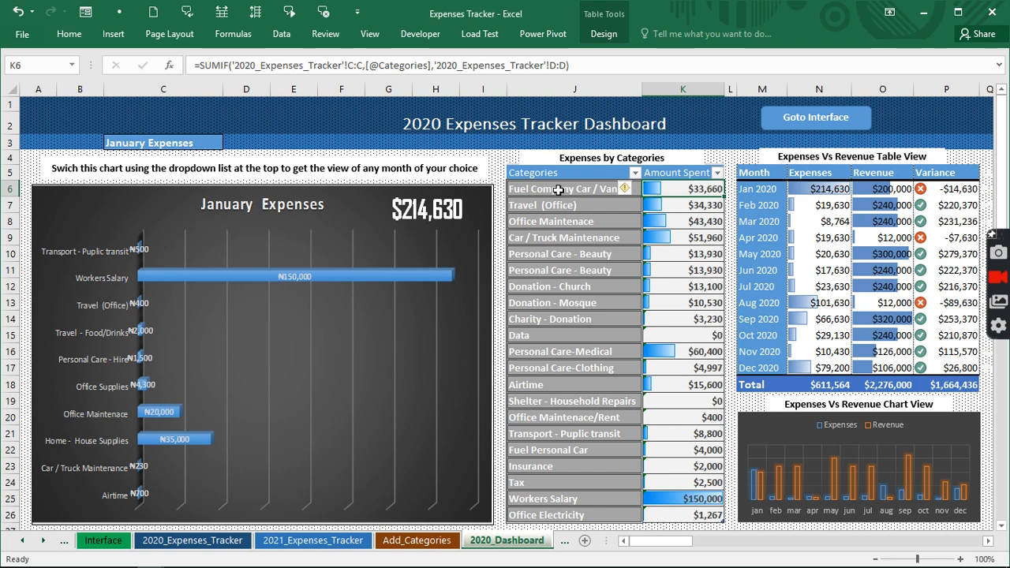
pyautogui.press('Left')
pyautogui.click(560, 236)
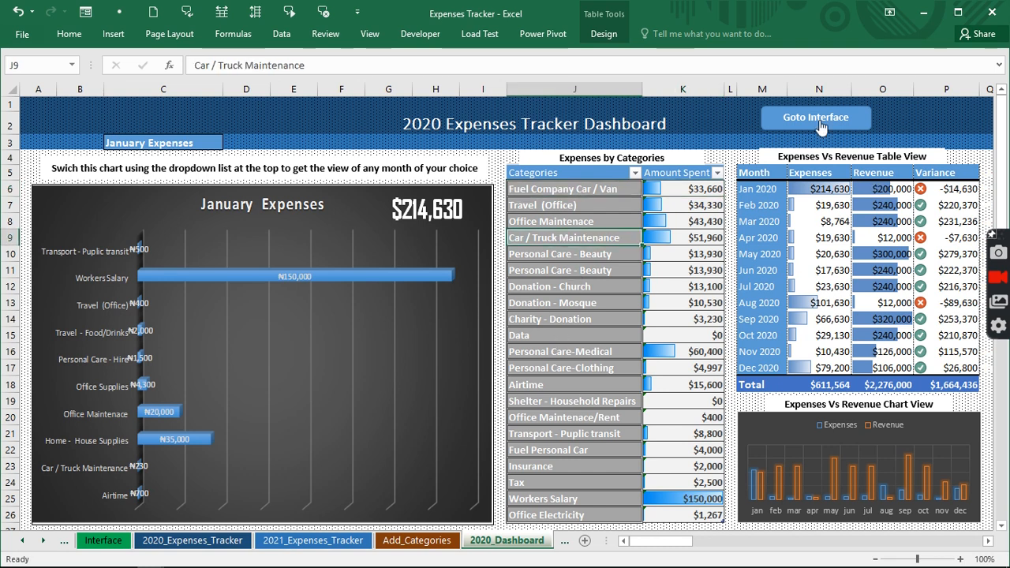
# Switch to the Inventory Management Part-5 workbook and select cell C13 on the Expense_Tracker sheet
pyautogui.click(362, 34)
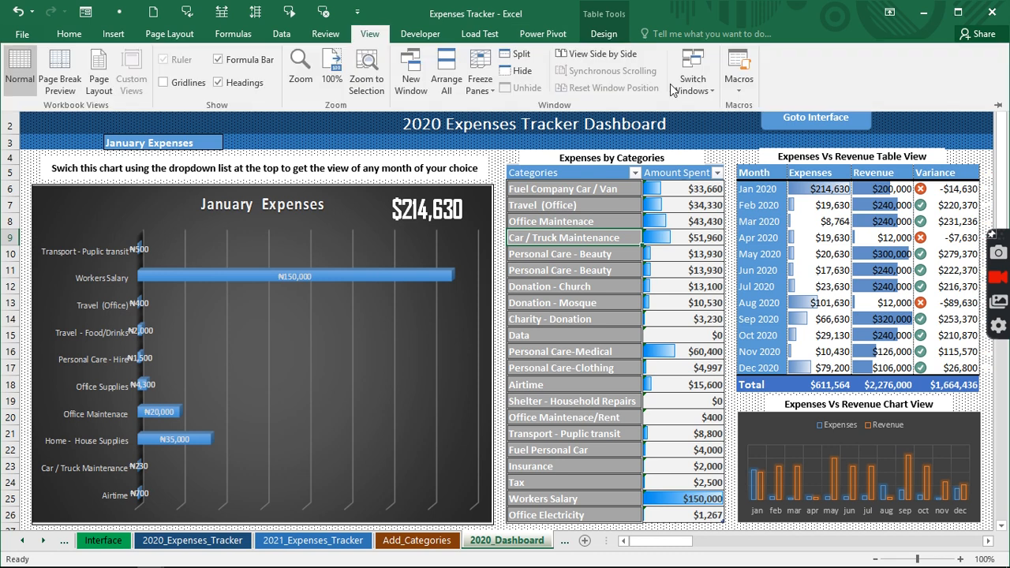
pyautogui.click(707, 91)
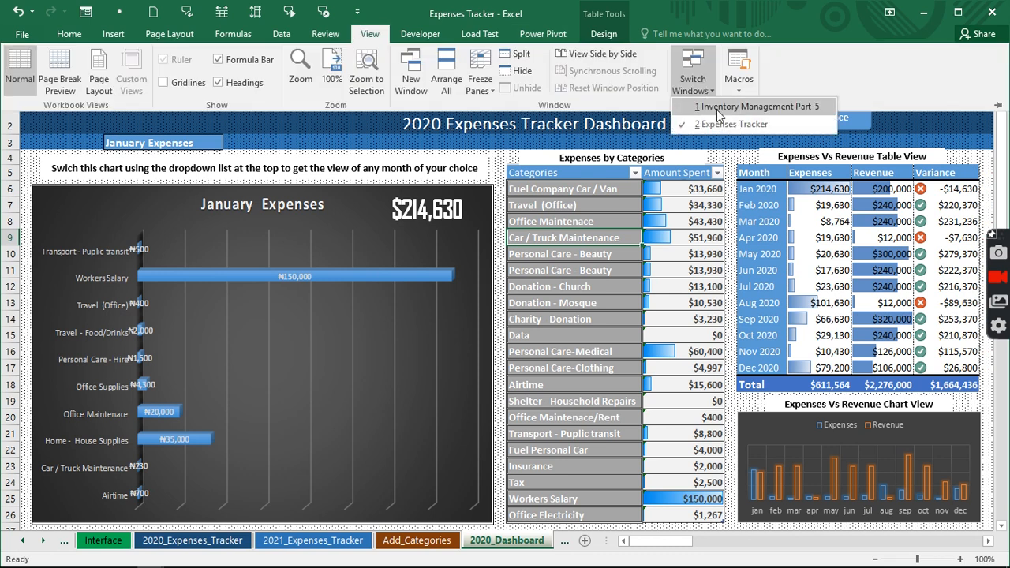
pyautogui.click(716, 106)
pyautogui.click(189, 379)
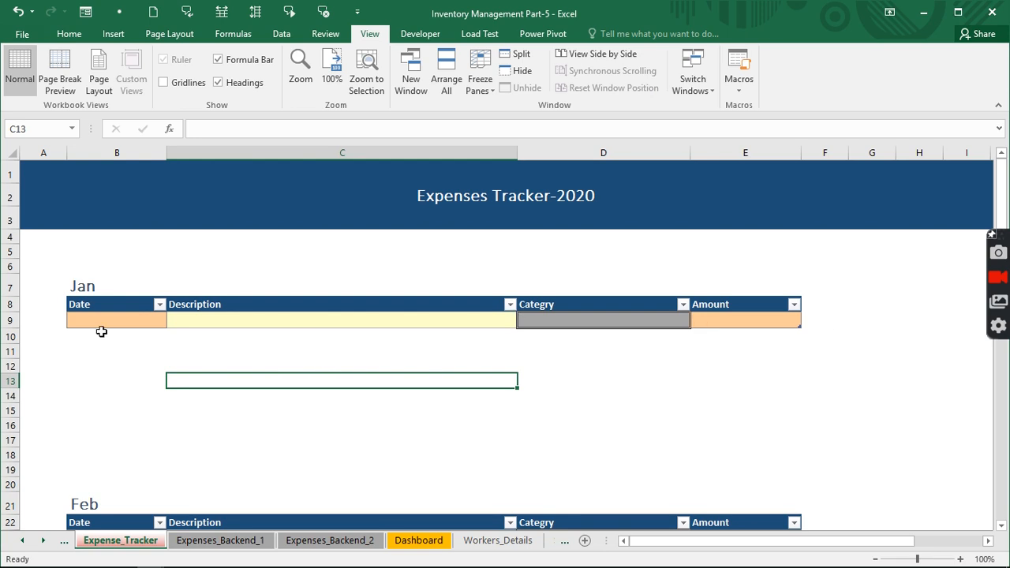
# Examine the Jan table's empty entry row from the Date cell through the Amount cell
pyautogui.moveTo(101, 320); pyautogui.dragTo(769, 322)
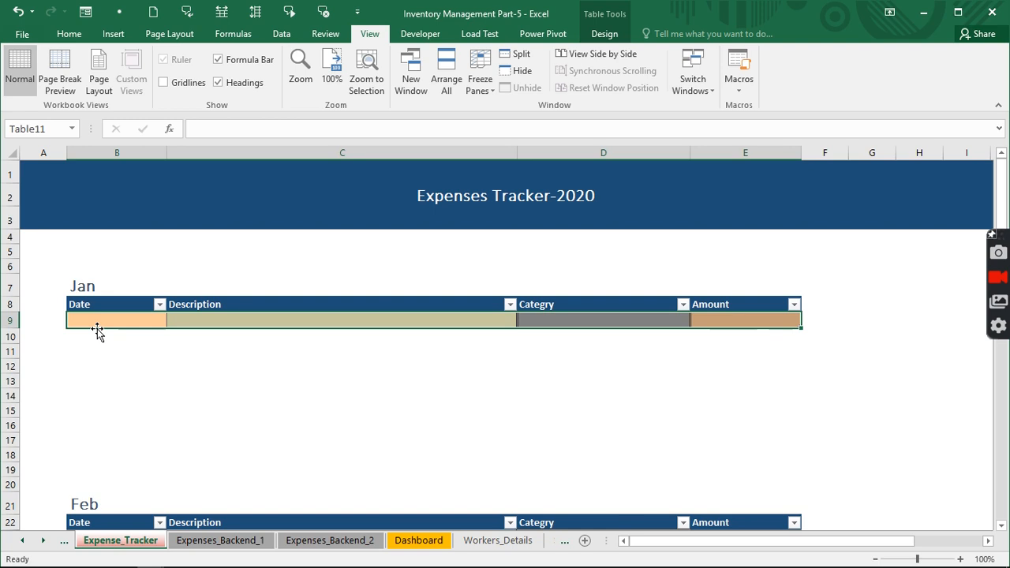
pyautogui.click(98, 321)
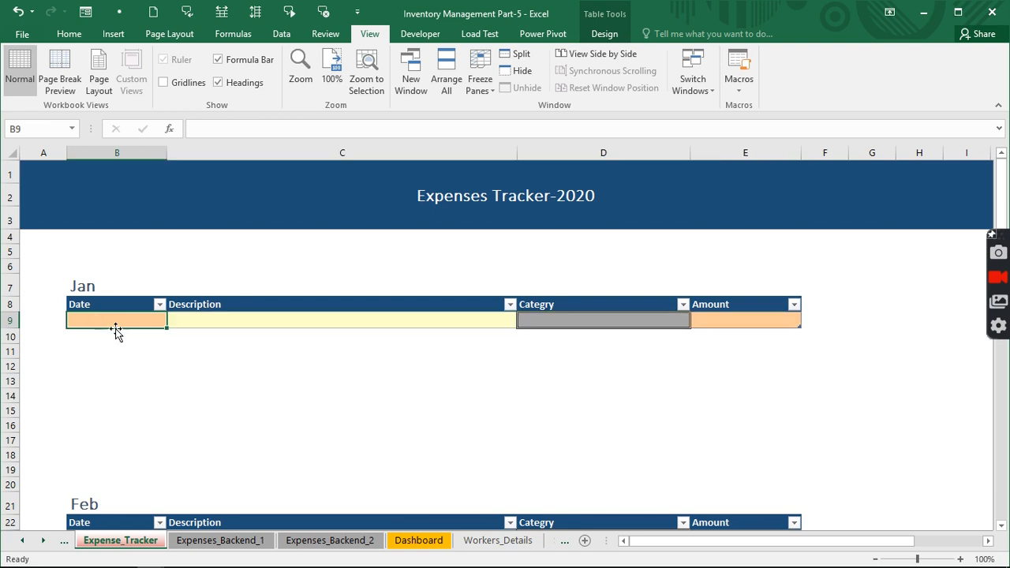
pyautogui.click(179, 323)
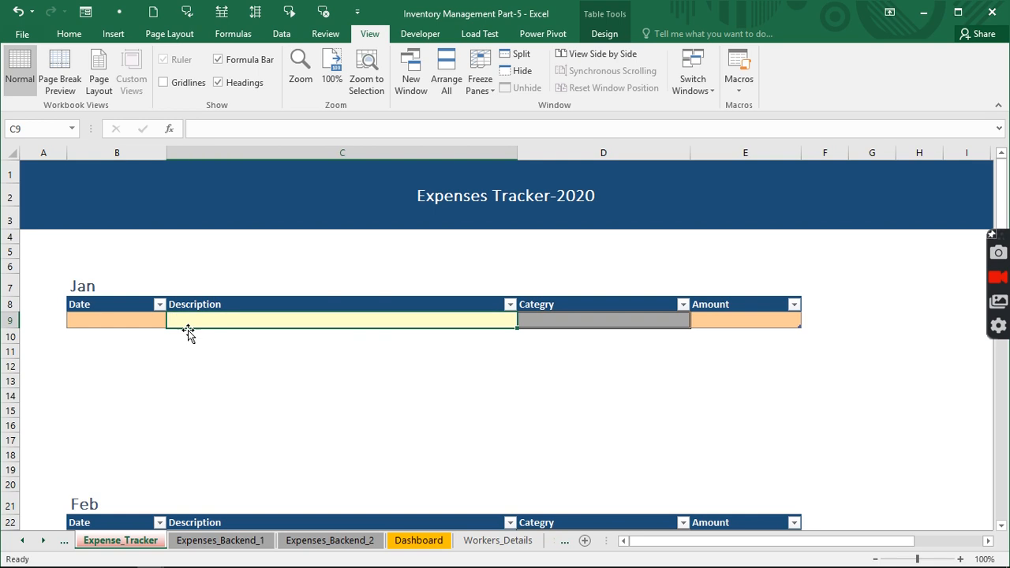
pyautogui.click(578, 322)
pyautogui.click(737, 324)
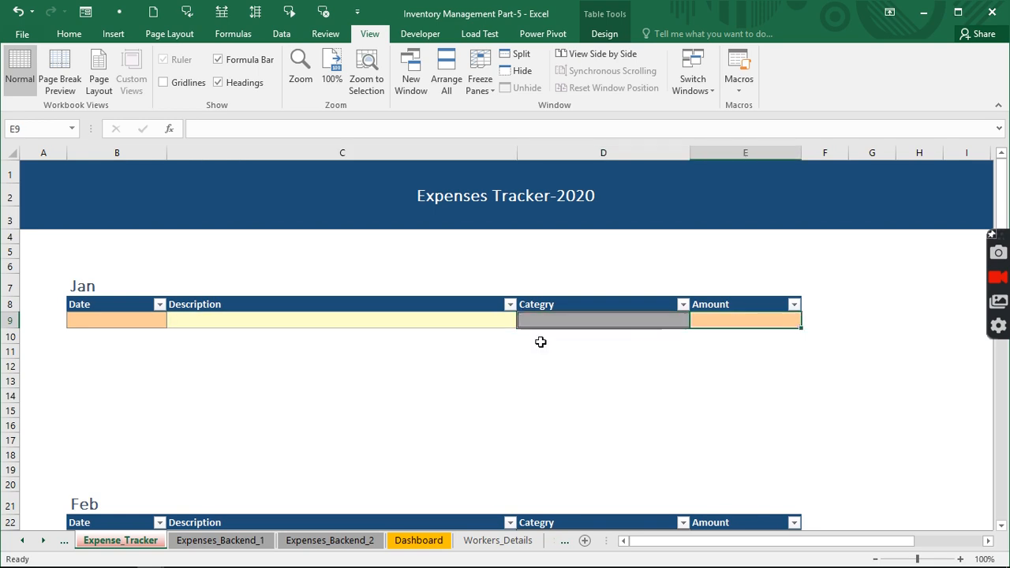
# Browse the available cell styles for the Jan table's Date cell without applying one
pyautogui.click(99, 323)
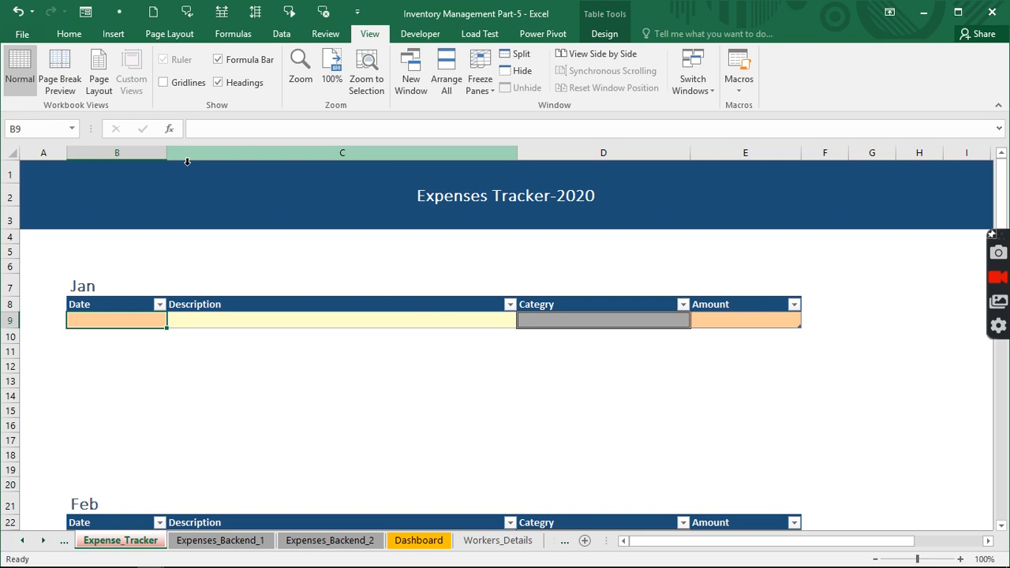
pyautogui.click(68, 34)
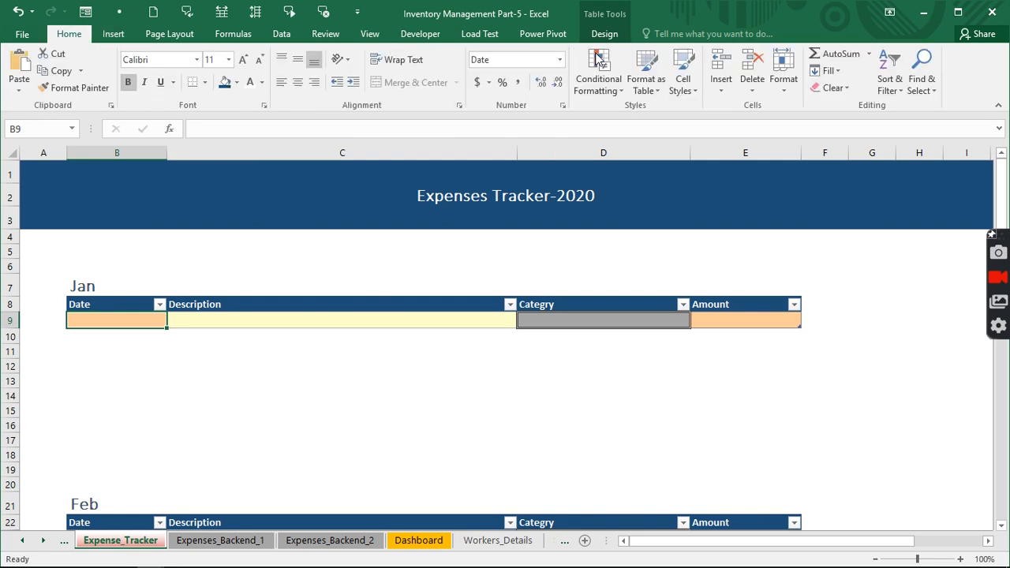
pyautogui.click(683, 85)
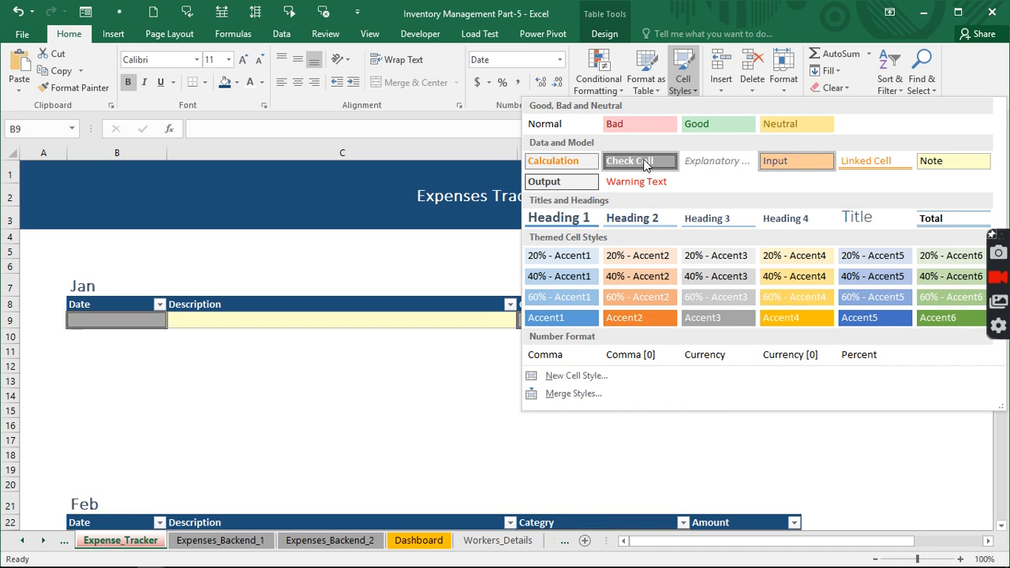
pyautogui.click(222, 393)
pyautogui.click(221, 381)
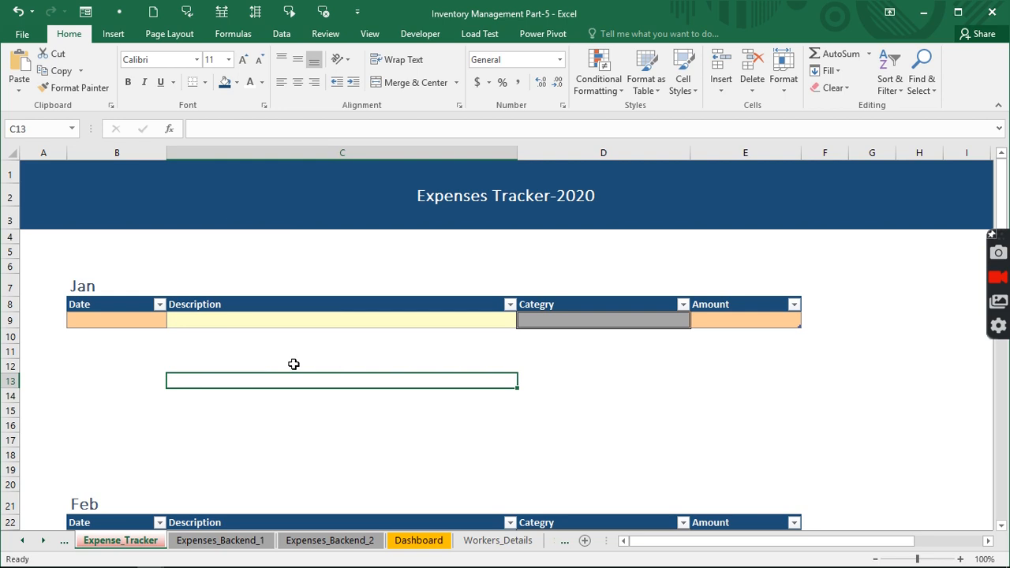
pyautogui.click(129, 323)
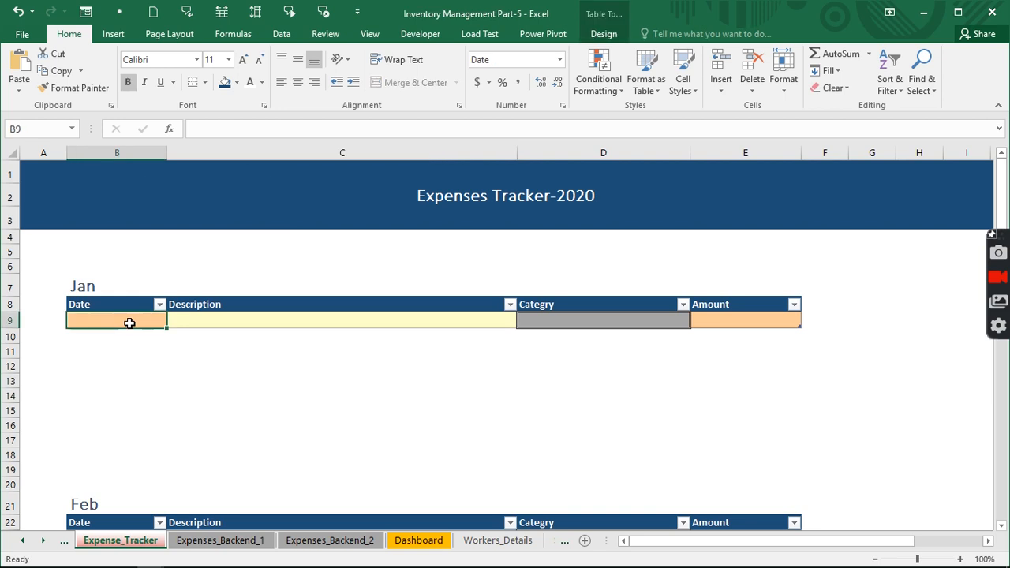
pyautogui.click(88, 287)
pyautogui.click(117, 387)
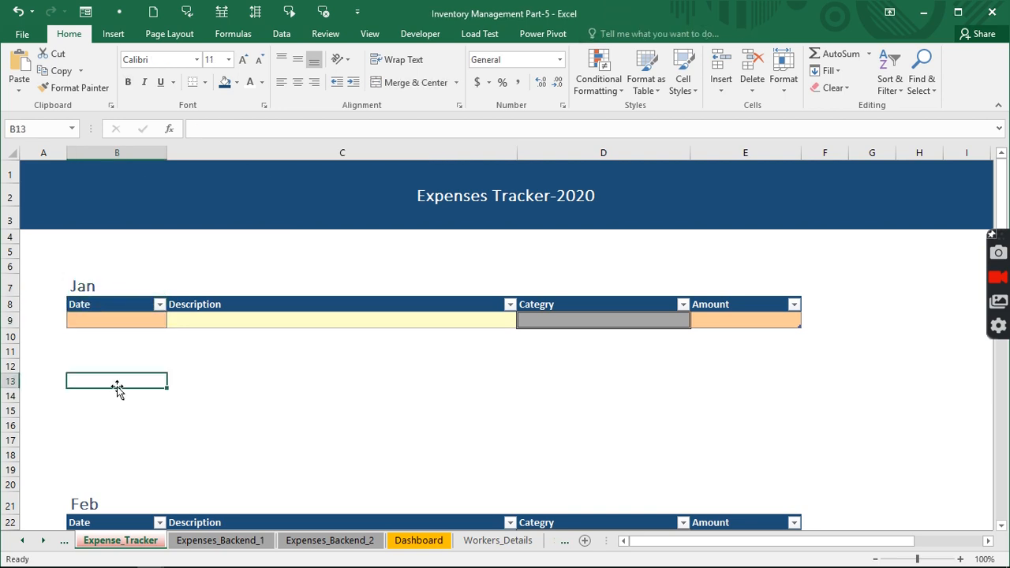
pyautogui.click(89, 321)
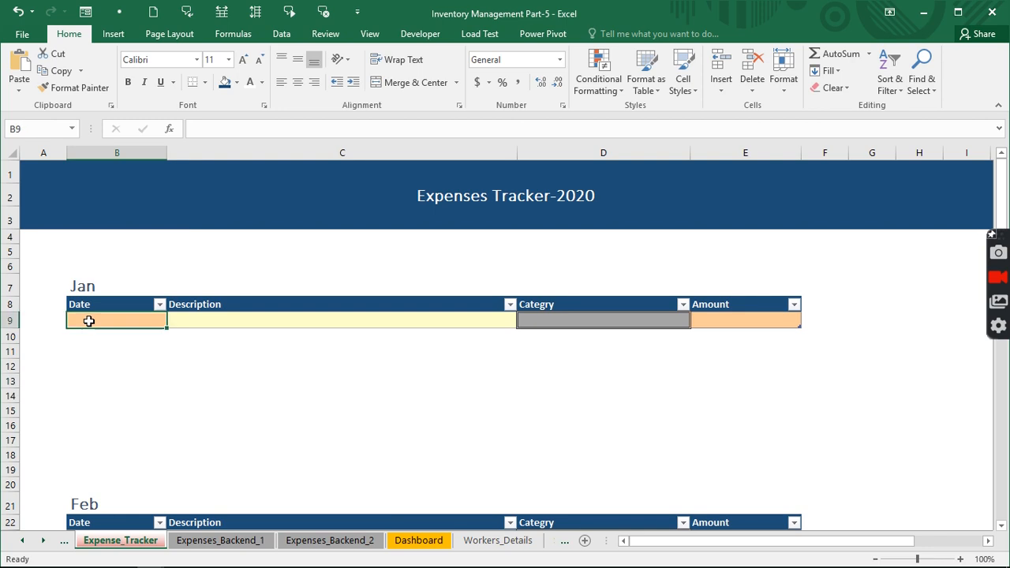
pyautogui.click(181, 322)
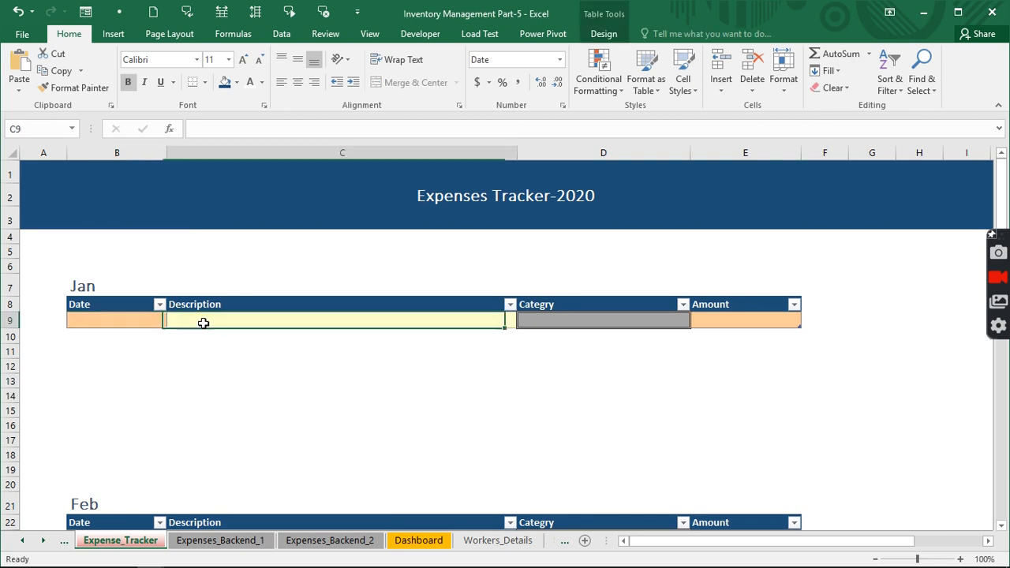
pyautogui.click(555, 319)
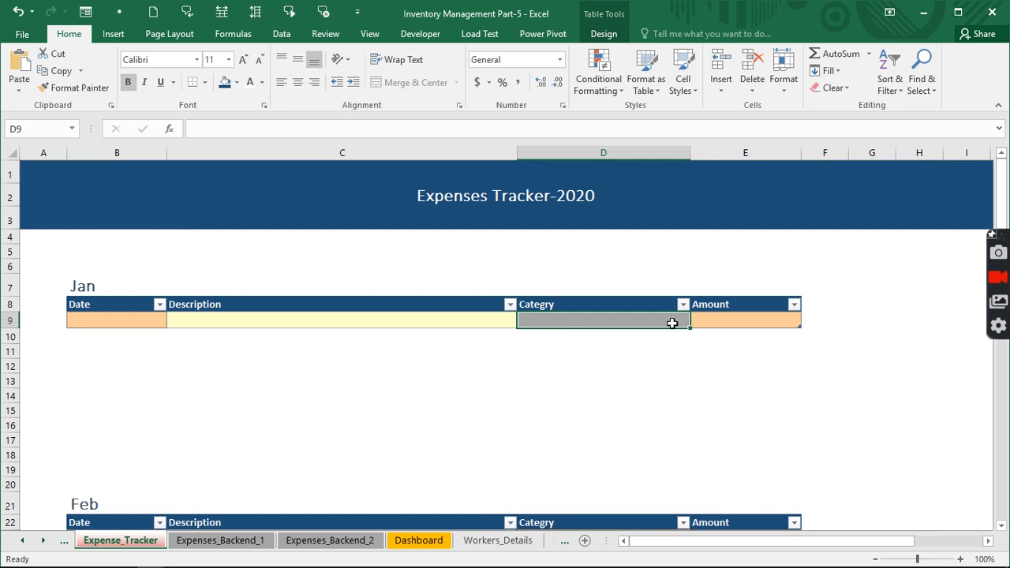
# Select blank rows 11 to 17 below the Jan table and view the available row commands without applying one
pyautogui.click(649, 392)
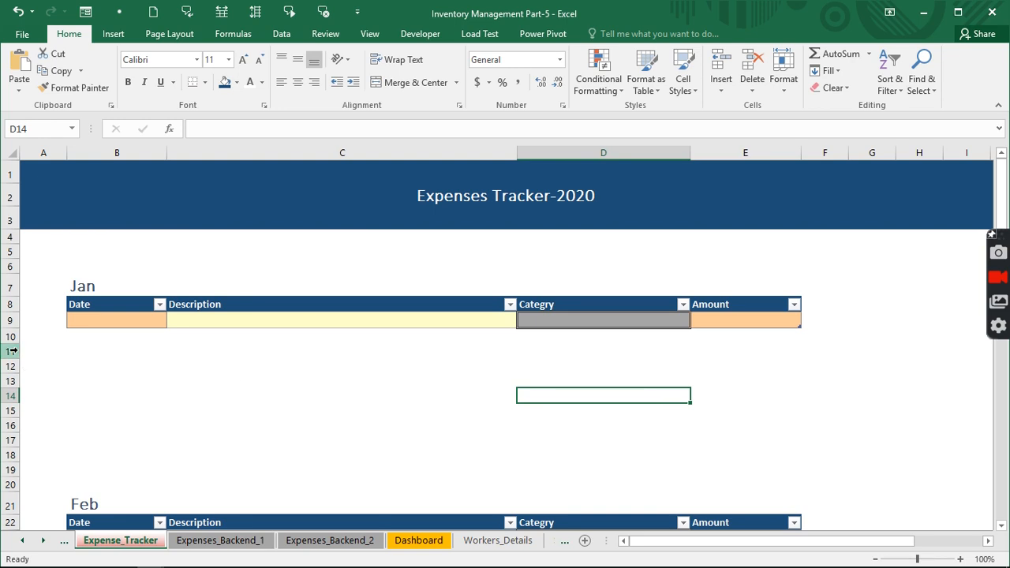
pyautogui.moveTo(12, 352); pyautogui.dragTo(5, 438)
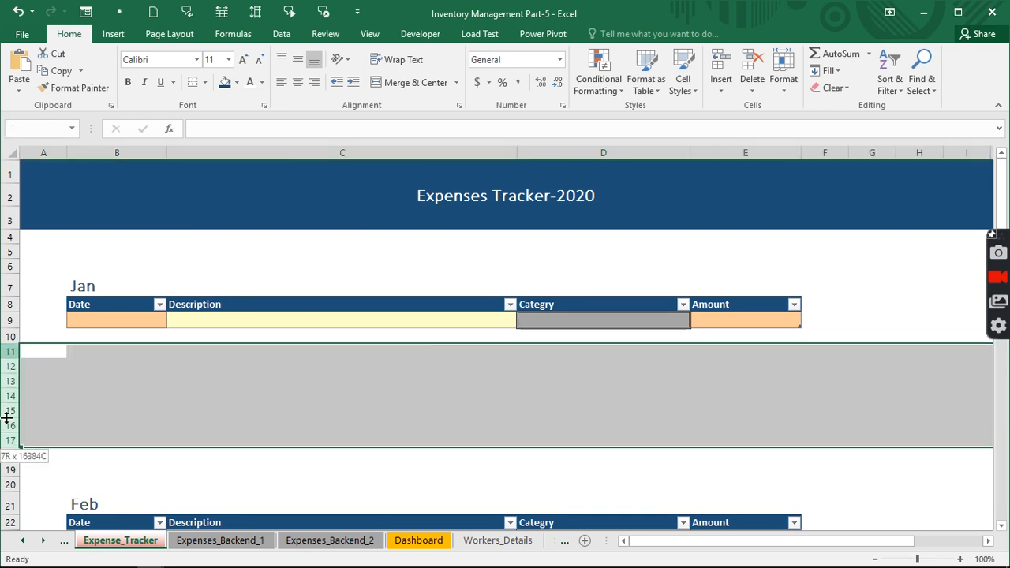
pyautogui.rightClick(9, 406)
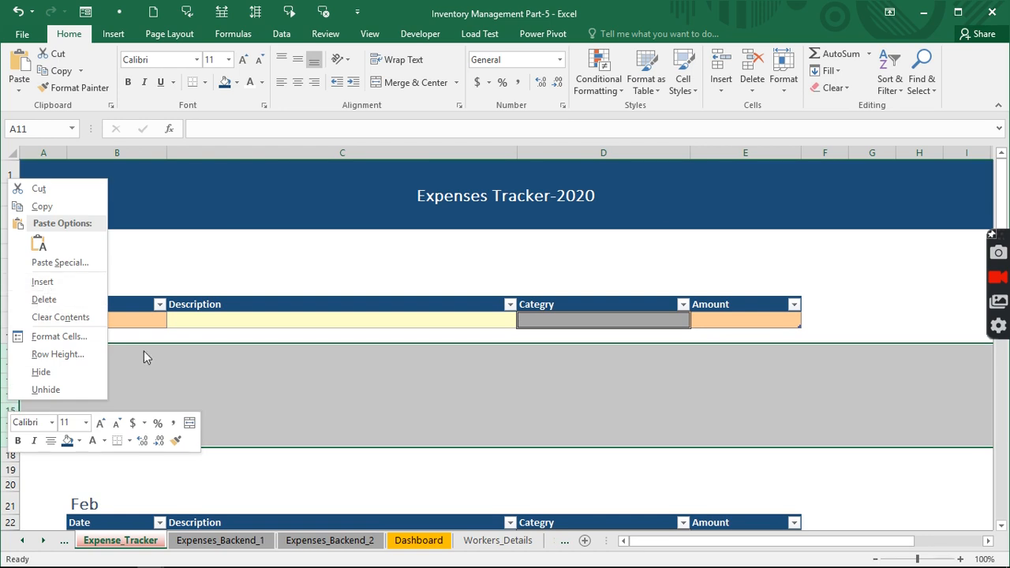
pyautogui.press('Escape')
pyautogui.click(284, 408)
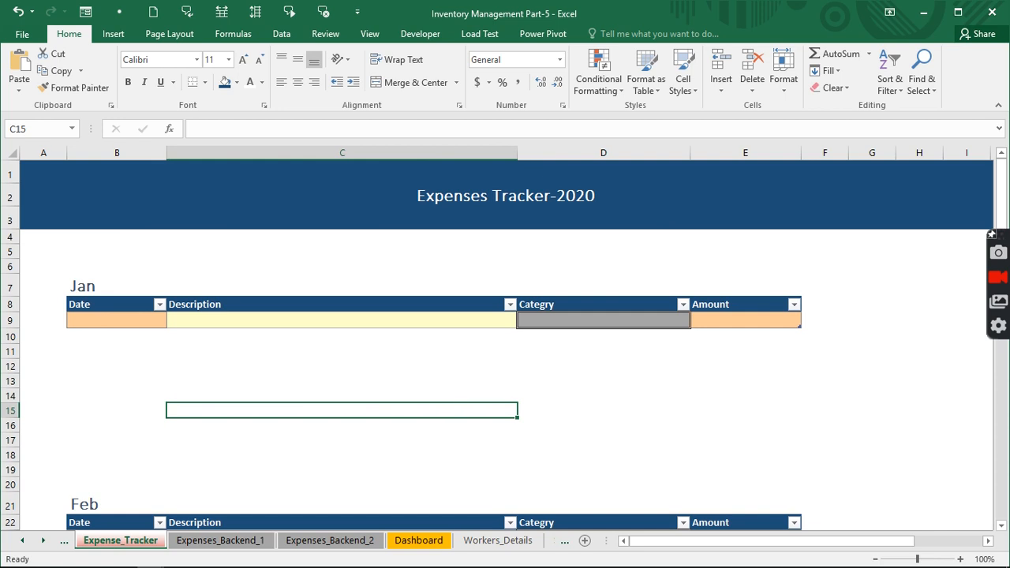
# Select the Jan table's Category cell on the Expense_Tracker sheet, then switch to the Category_Table sheet
pyautogui.click(616, 323)
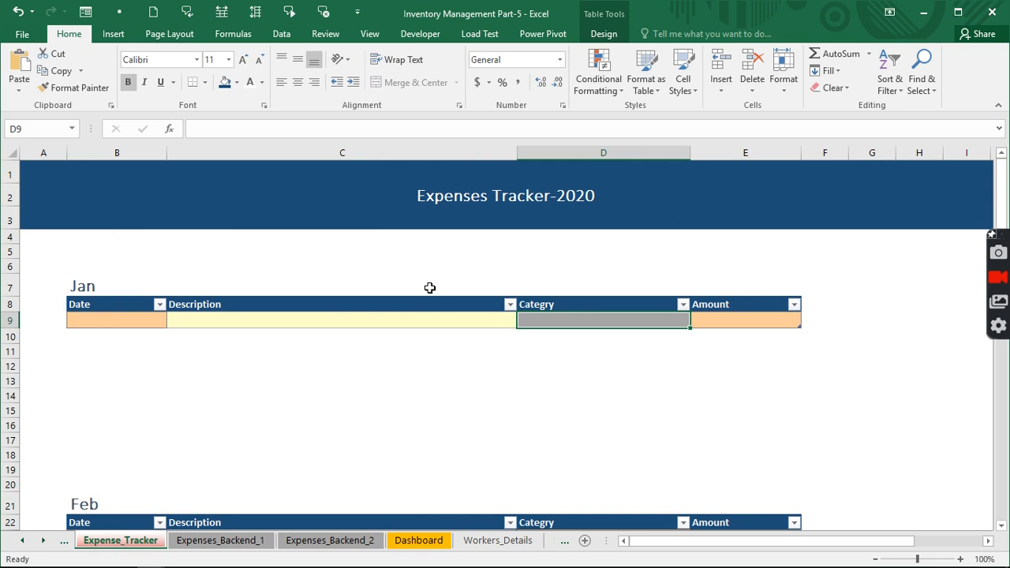
pyautogui.rightClick(30, 543)
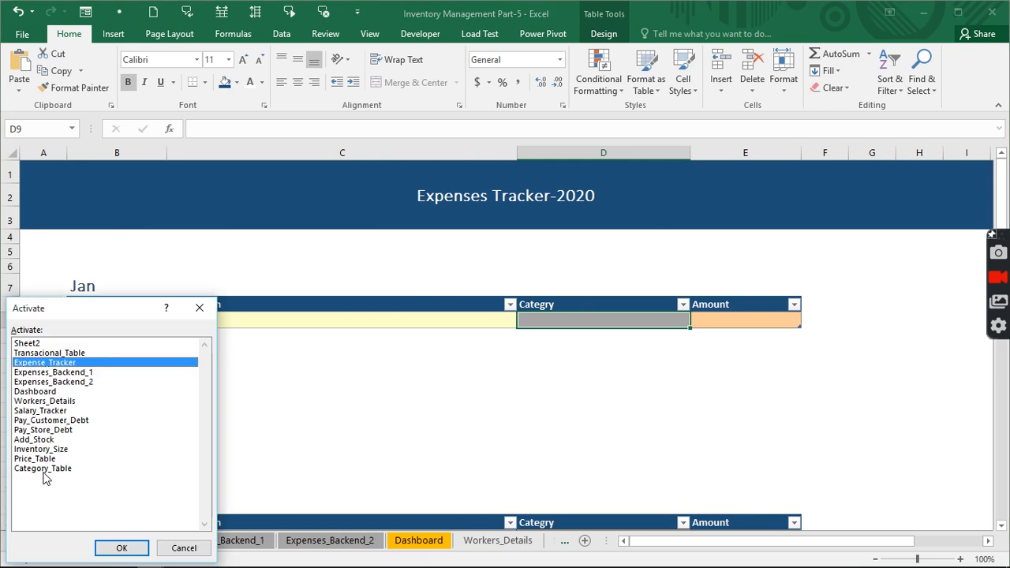
pyautogui.click(43, 471)
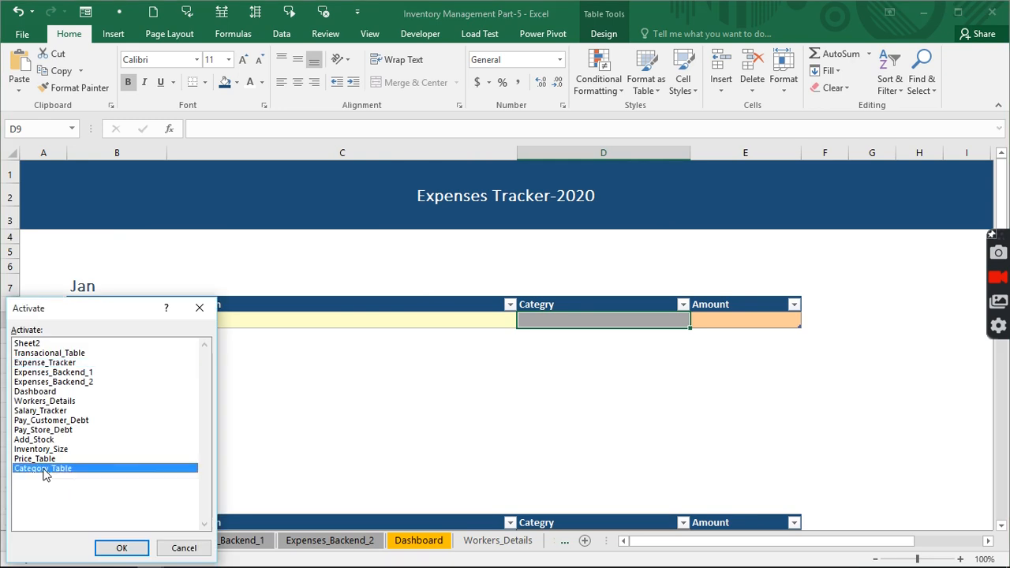
pyautogui.doubleClick(42, 468)
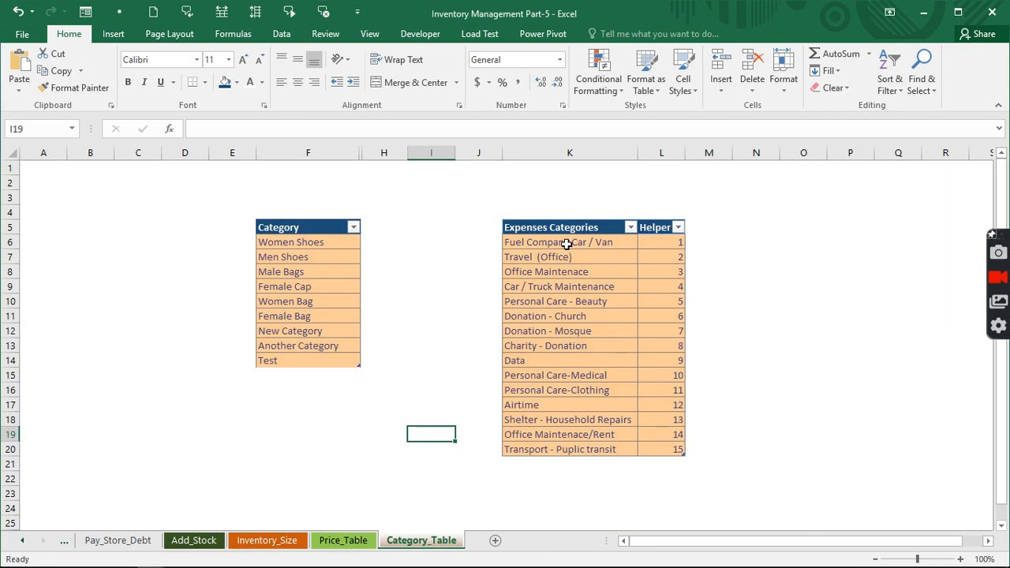
# Examine the Expenses Categories entries and the formula in the Helper column beside them
pyautogui.moveTo(566, 244); pyautogui.dragTo(624, 450)
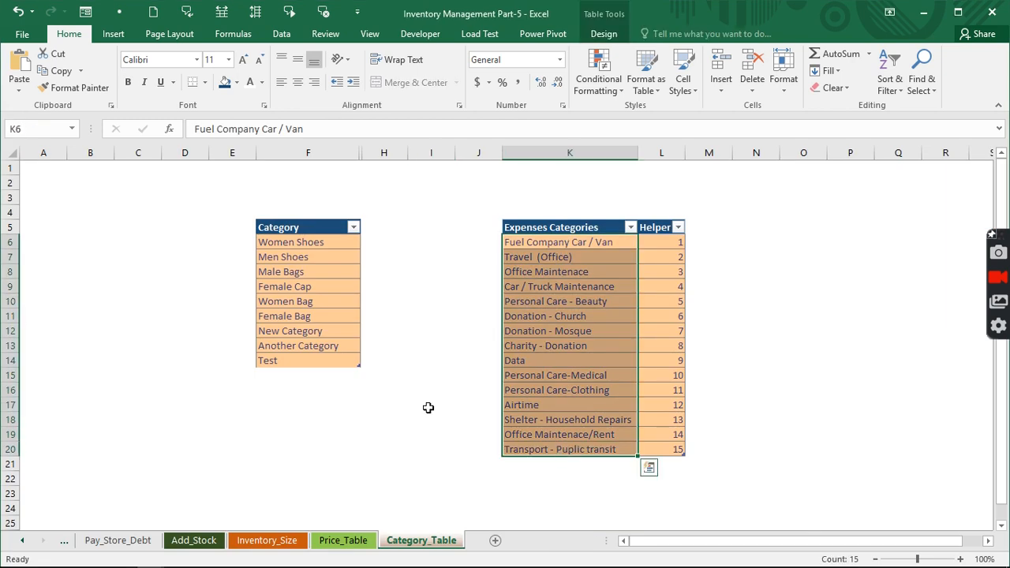
pyautogui.click(677, 244)
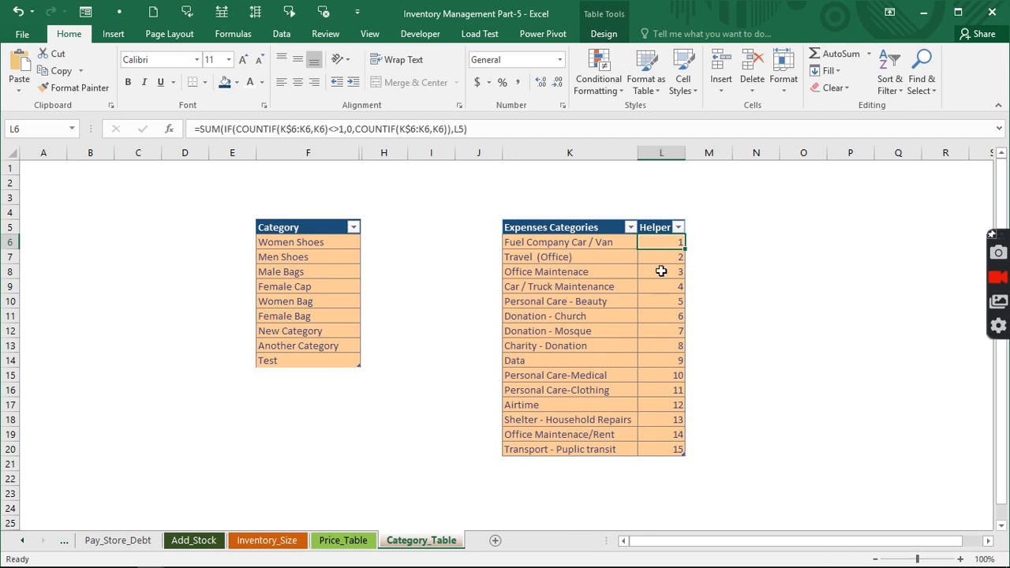
pyautogui.keyDown('shift'); pyautogui.click(671, 449); pyautogui.keyUp('shift')
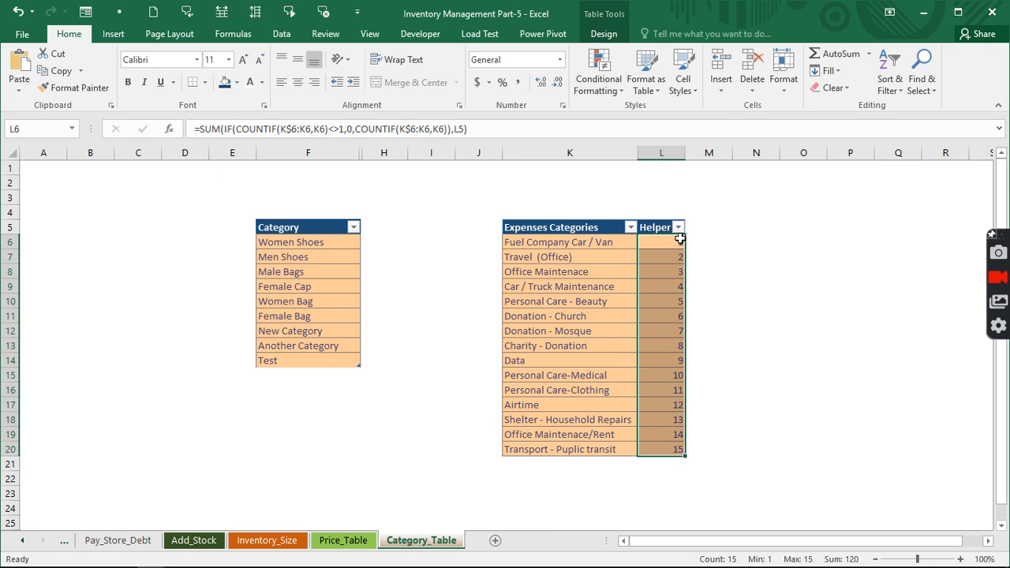
pyautogui.write('=')
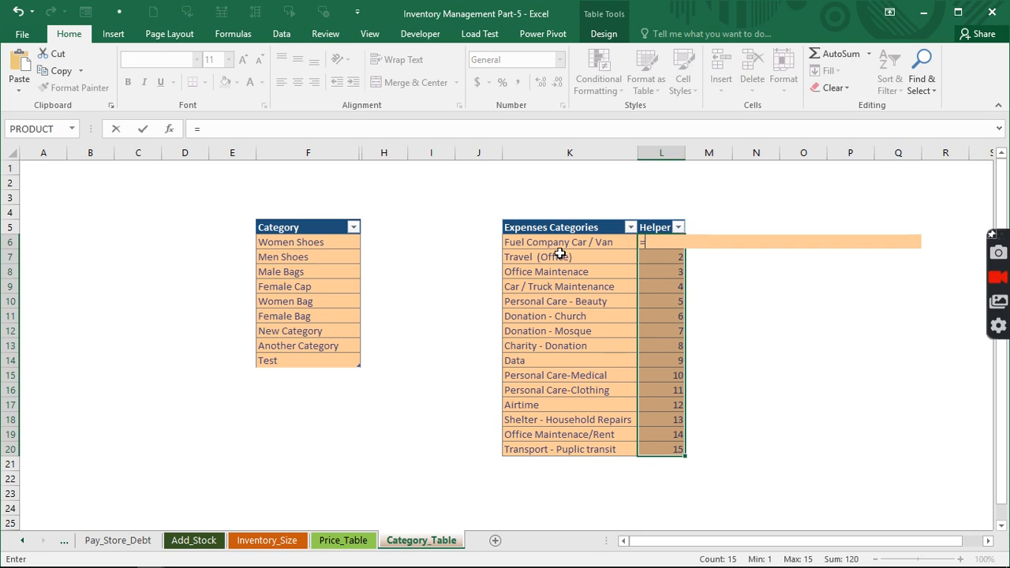
pyautogui.press('Escape')
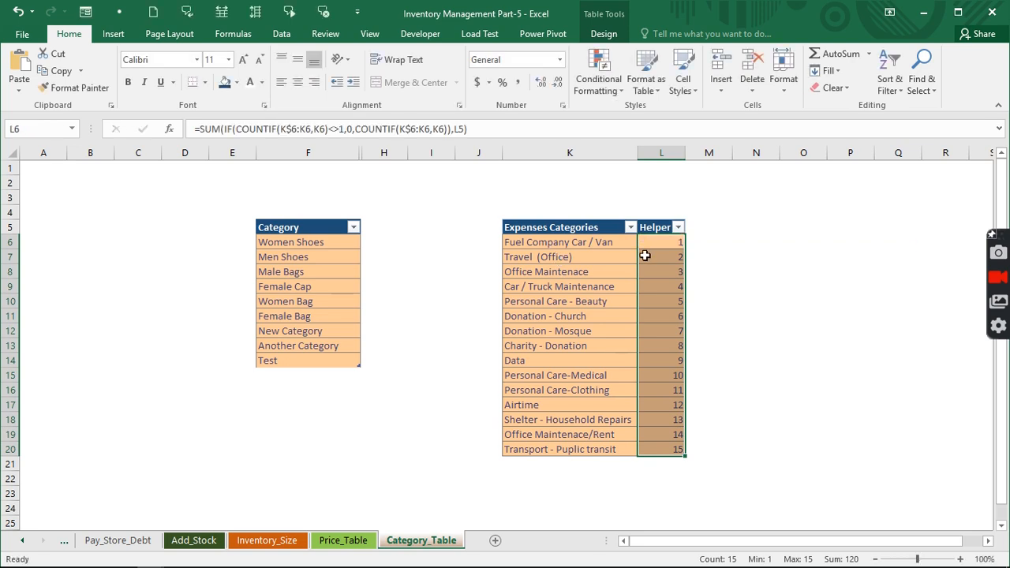
# Rename the Expenses Categories table as tb_expscat
pyautogui.click(598, 301)
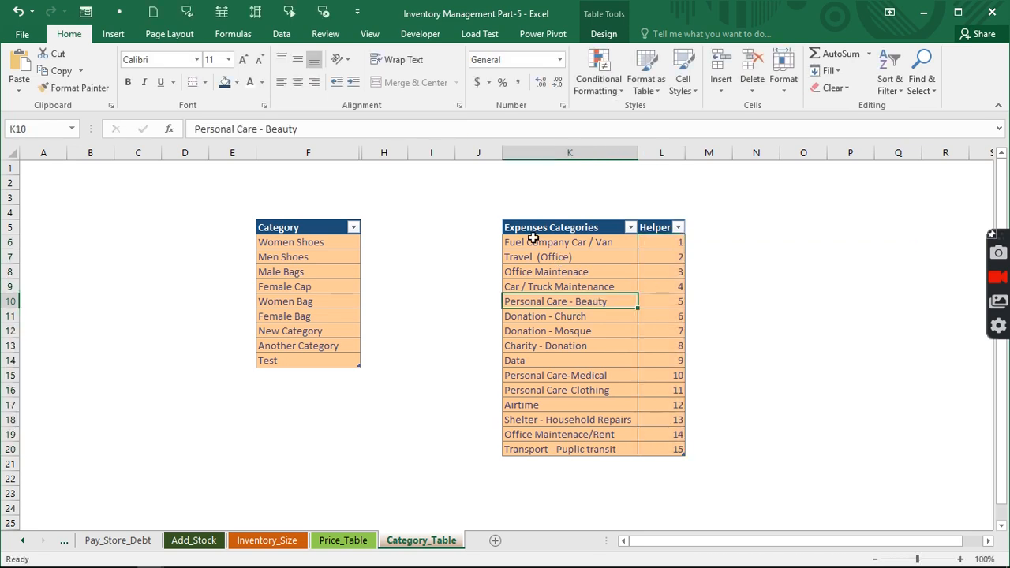
pyautogui.click(604, 34)
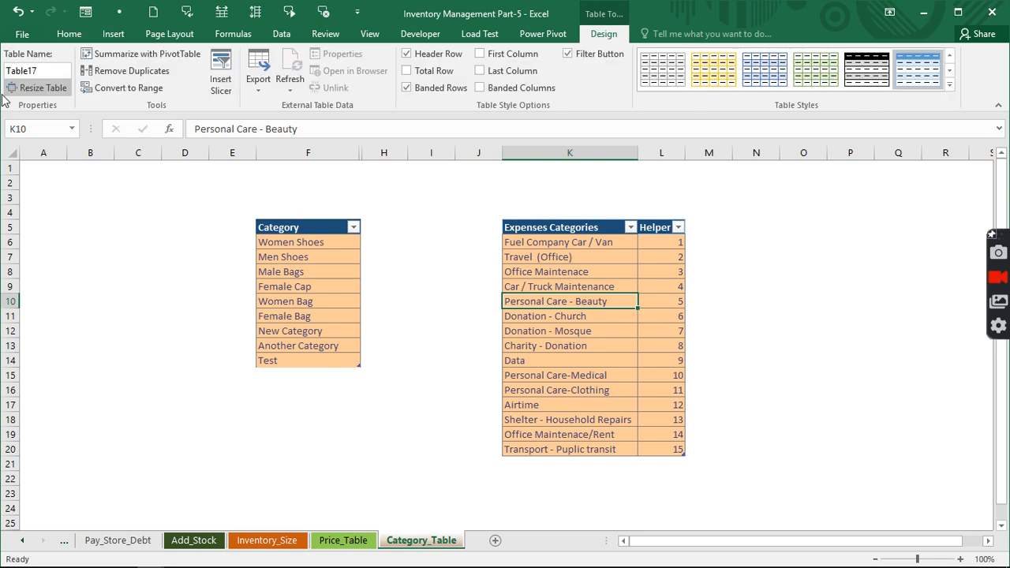
pyautogui.click(28, 70)
pyautogui.doubleClick(24, 70)
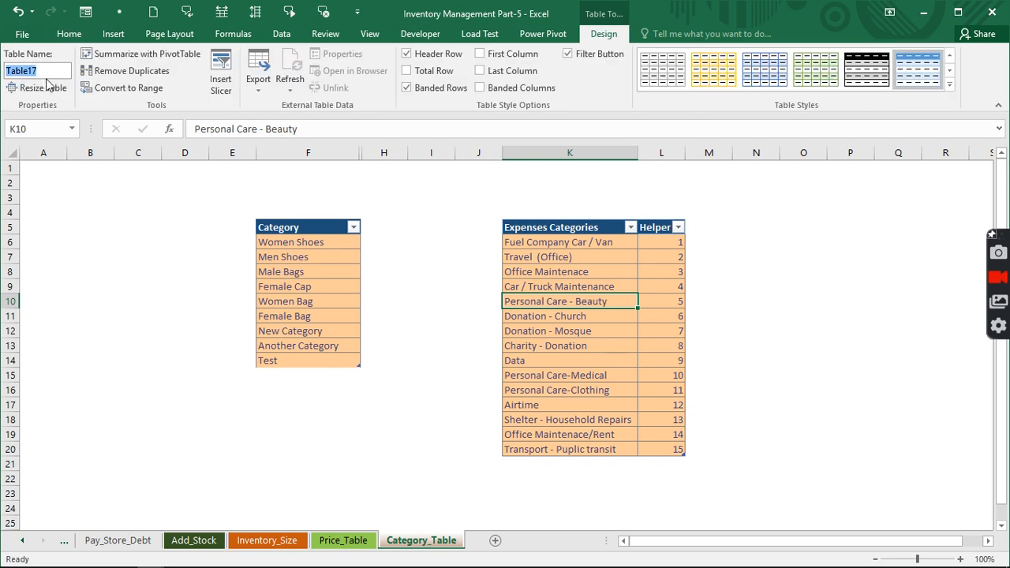
pyautogui.write('tb')
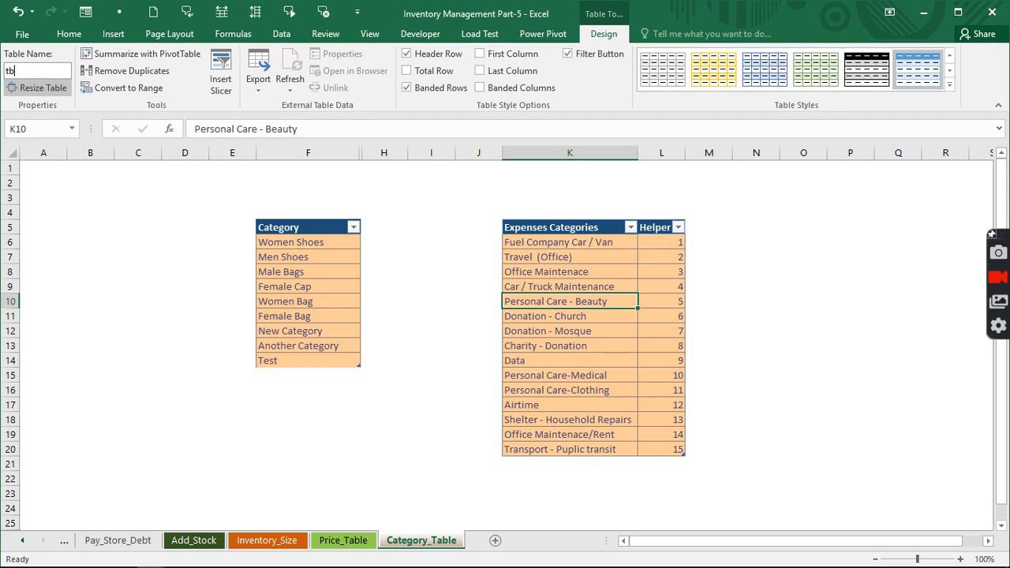
pyautogui.write('E')
pyautogui.press('BackSpace')
pyautogui.write('_expscatr')
# Clear the formulas from the Helper column, cells L6 to L20, of the Expenses Categories table
pyautogui.click(672, 244)
pyautogui.moveTo(672, 245); pyautogui.dragTo(667, 448)
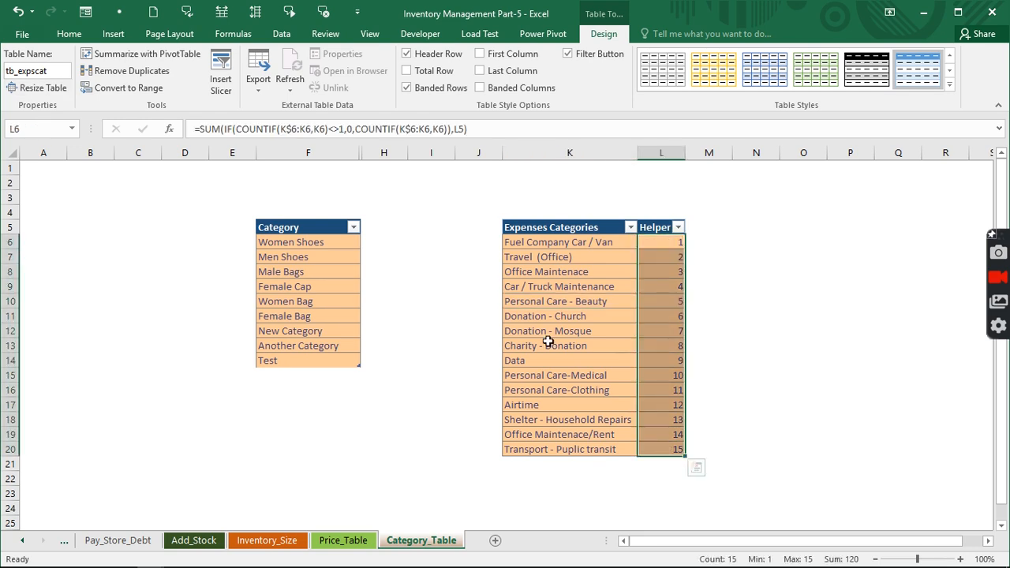
pyautogui.press('BackSpace')
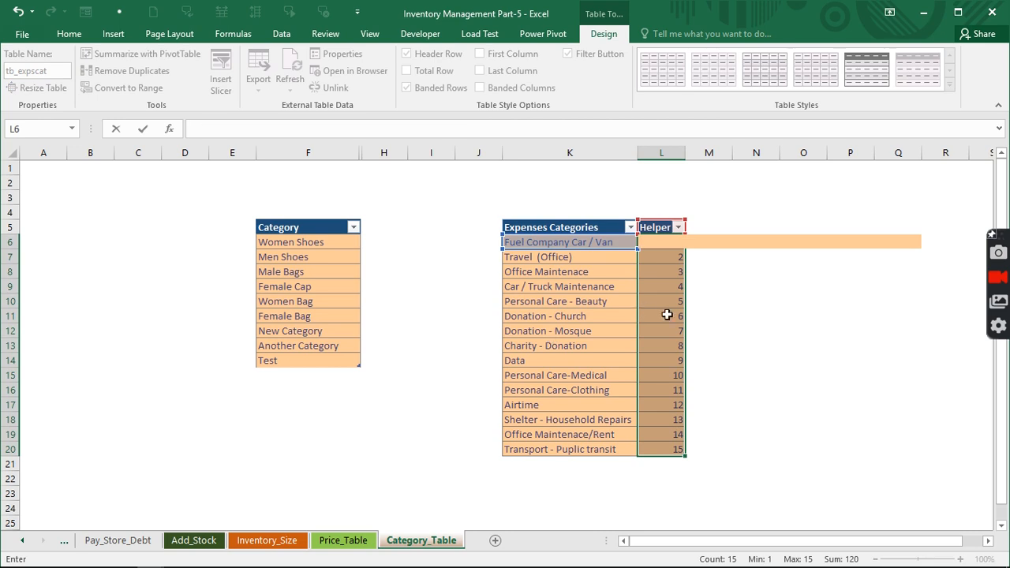
pyautogui.press('Escape')
pyautogui.moveTo(683, 456); pyautogui.dragTo(672, 445)
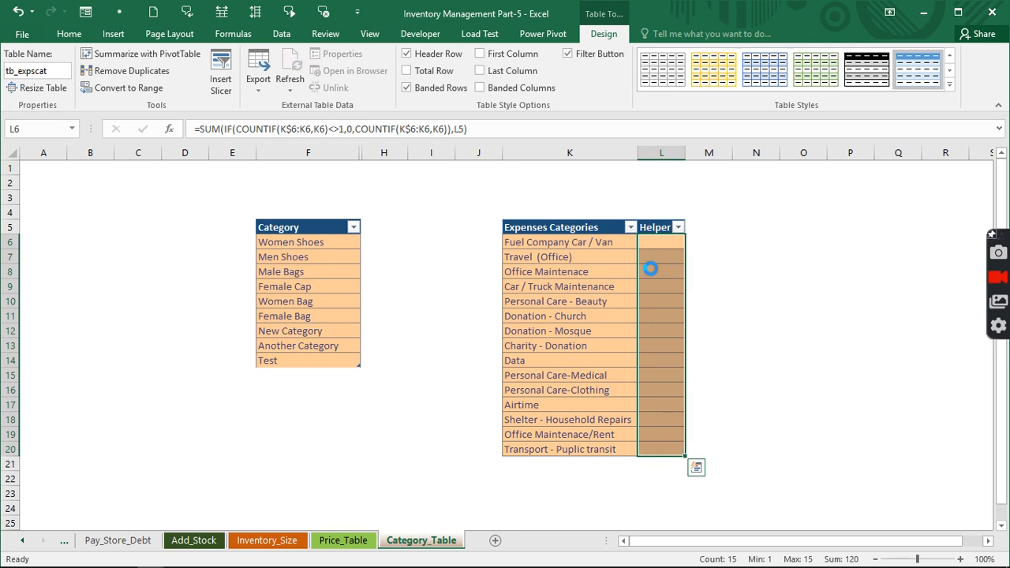
# Review the expense categories from Fuel Company Car / Van through Transport - Puplic transit beside the emptied Helper column
pyautogui.click(655, 244)
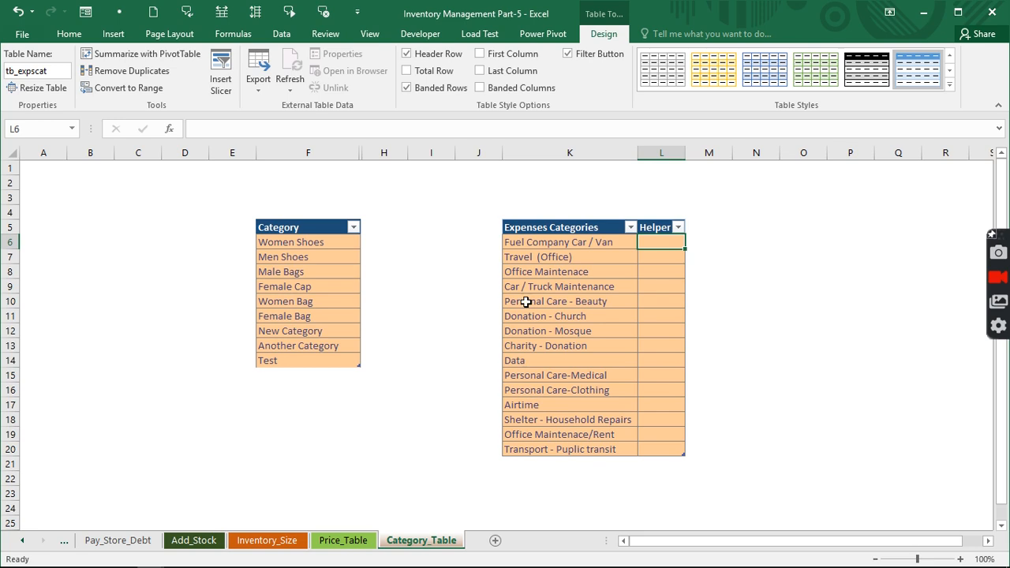
pyautogui.moveTo(534, 243); pyautogui.dragTo(543, 293)
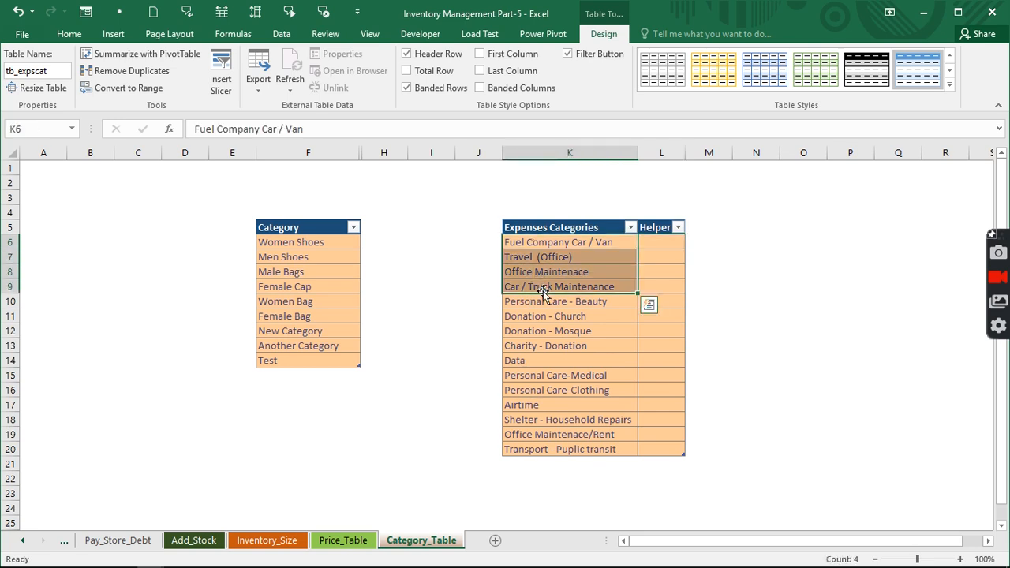
pyautogui.moveTo(553, 301); pyautogui.dragTo(554, 448)
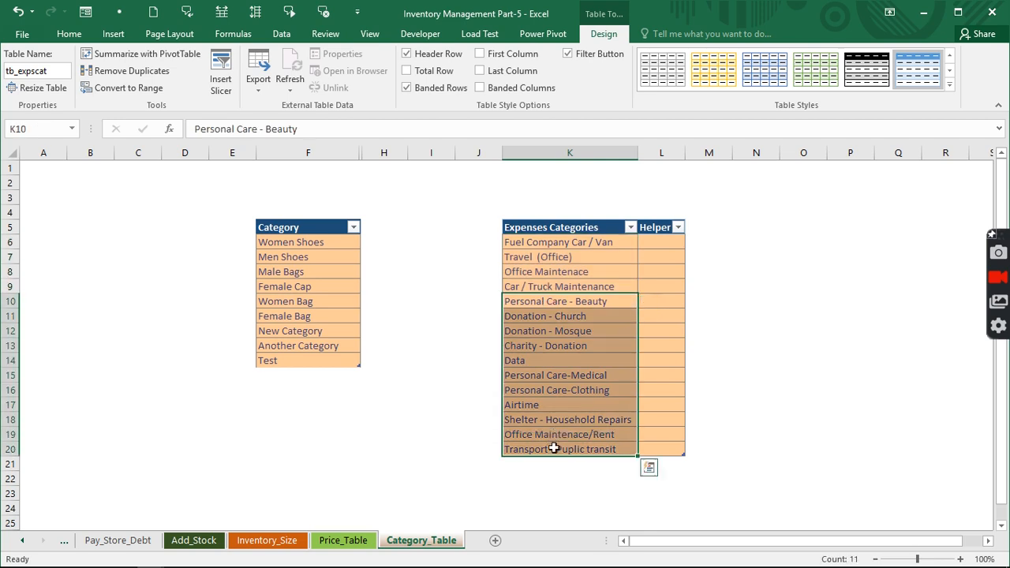
# Fill the Helper column from cell L6 with =COUNTIF(K$6:K6,K6), copying the COUNTIF expression before confirming the formula
pyautogui.click(653, 246)
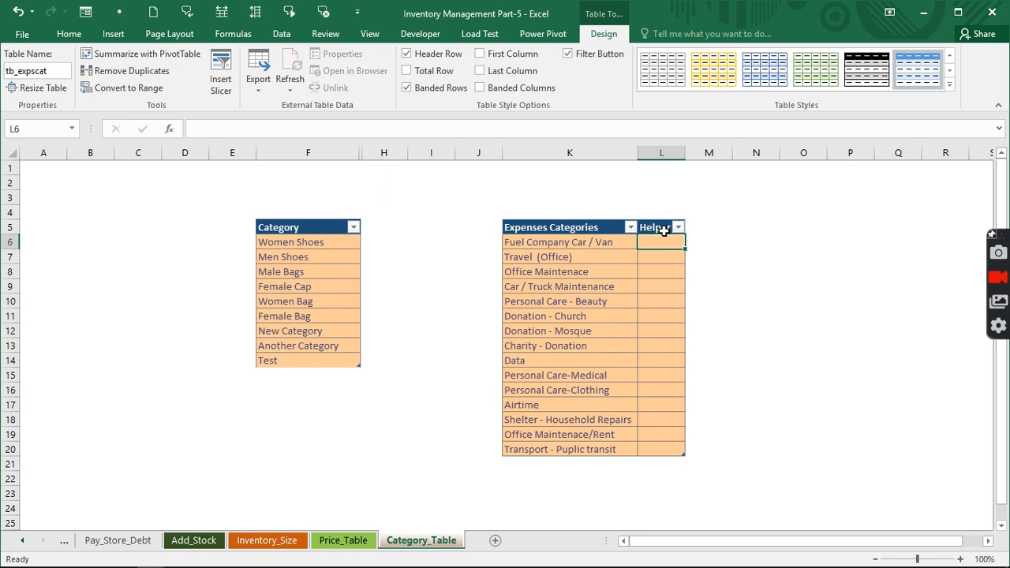
pyautogui.write('=')
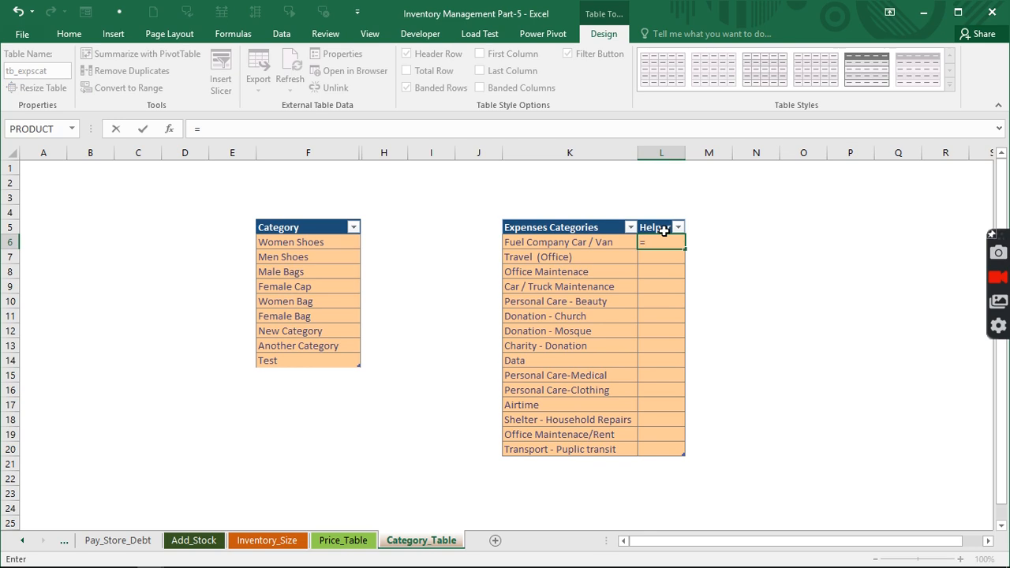
pyautogui.write('counti')
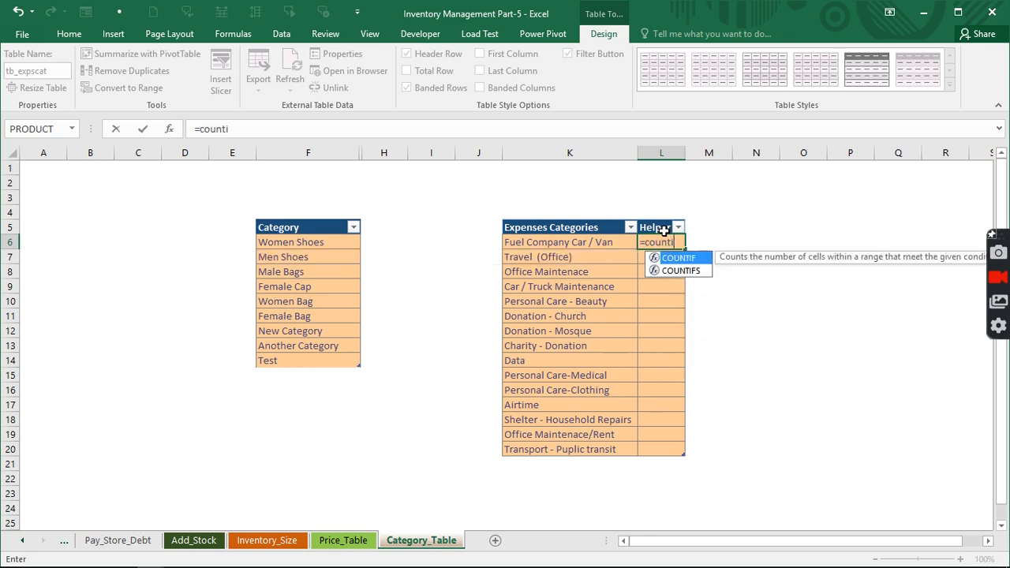
pyautogui.write('f')
pyautogui.press('Tab')
pyautogui.write('k')
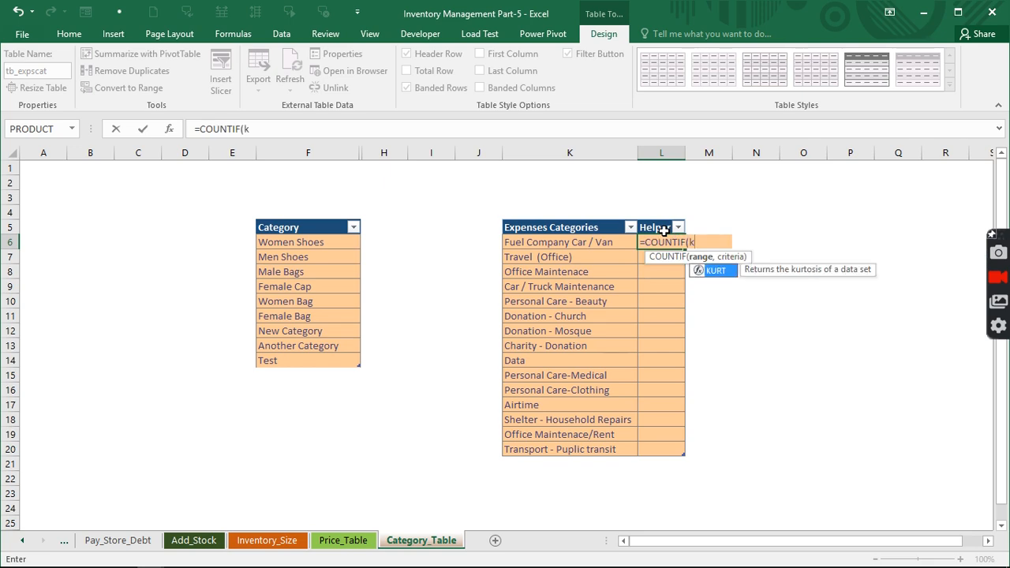
pyautogui.write('$')
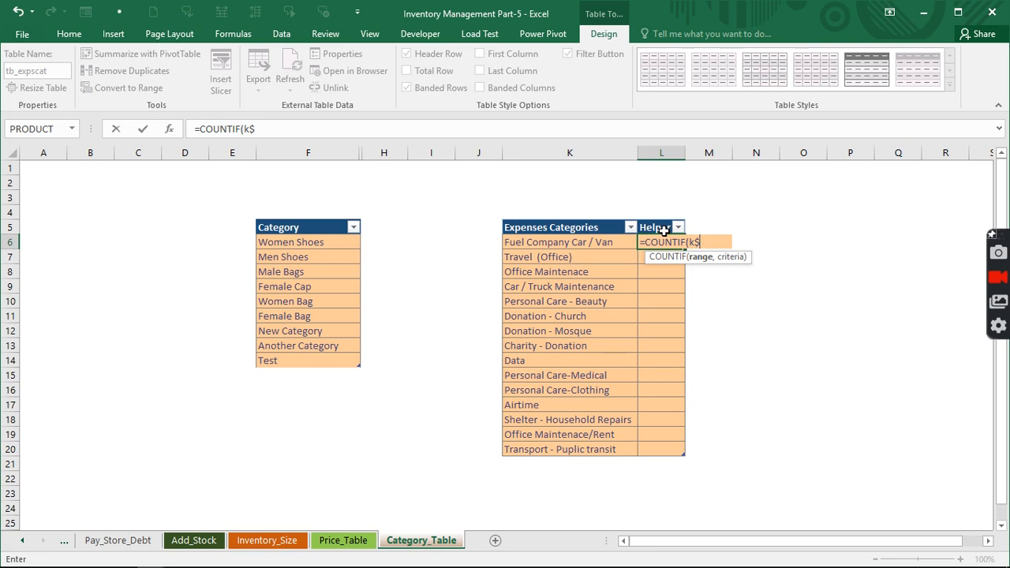
pyautogui.write('6')
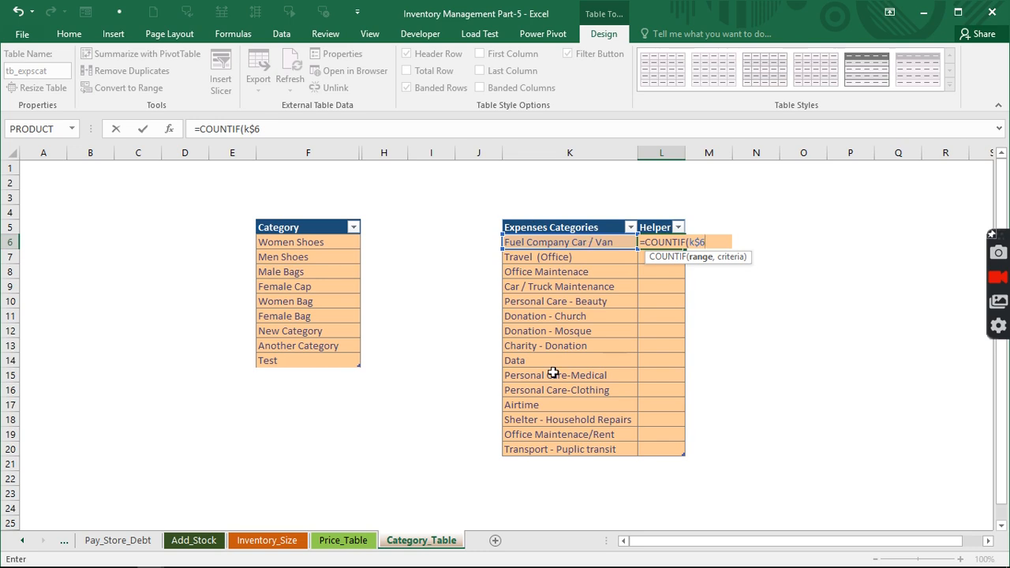
pyautogui.write(':k')
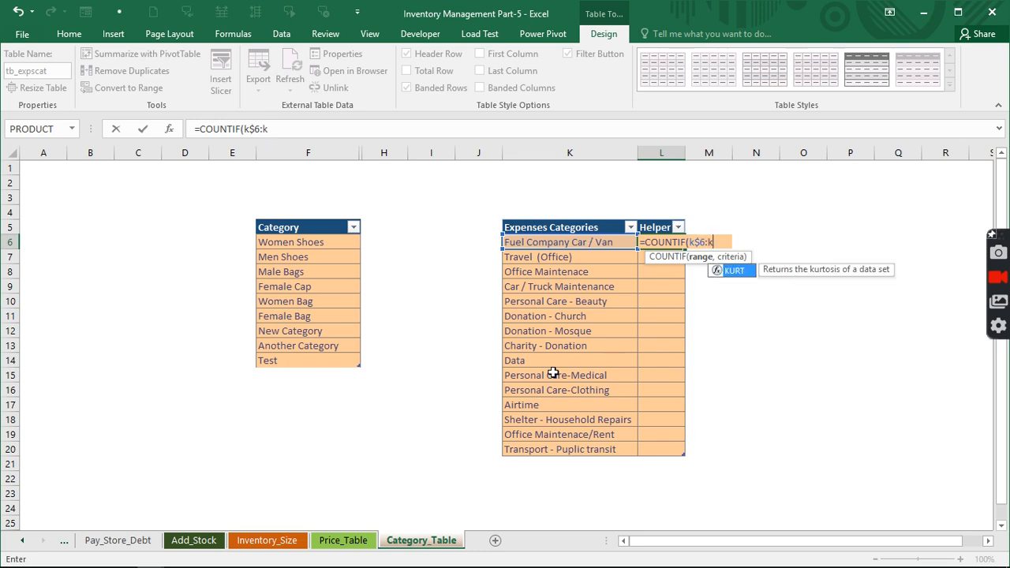
pyautogui.write('6,')
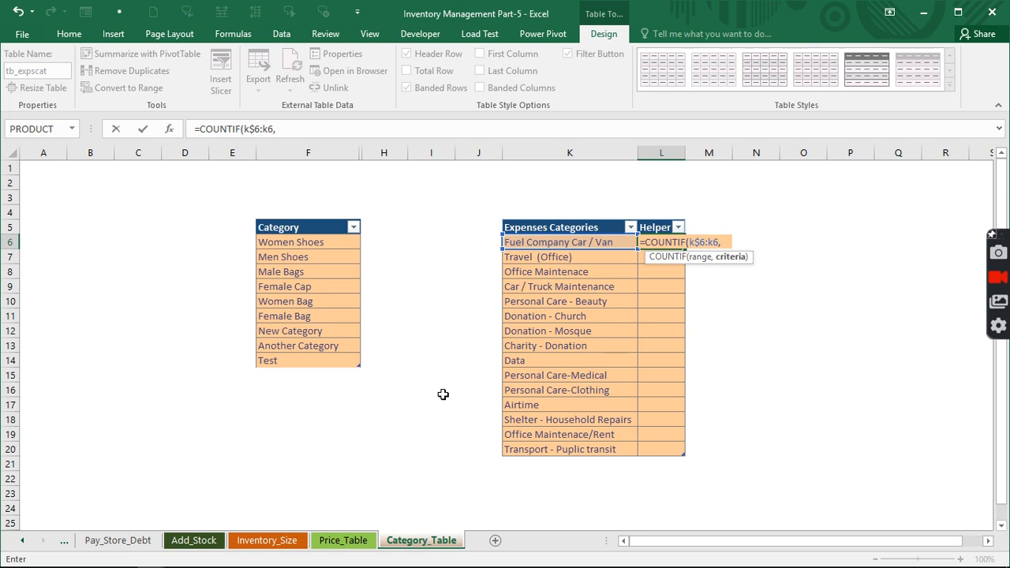
pyautogui.write('k6')
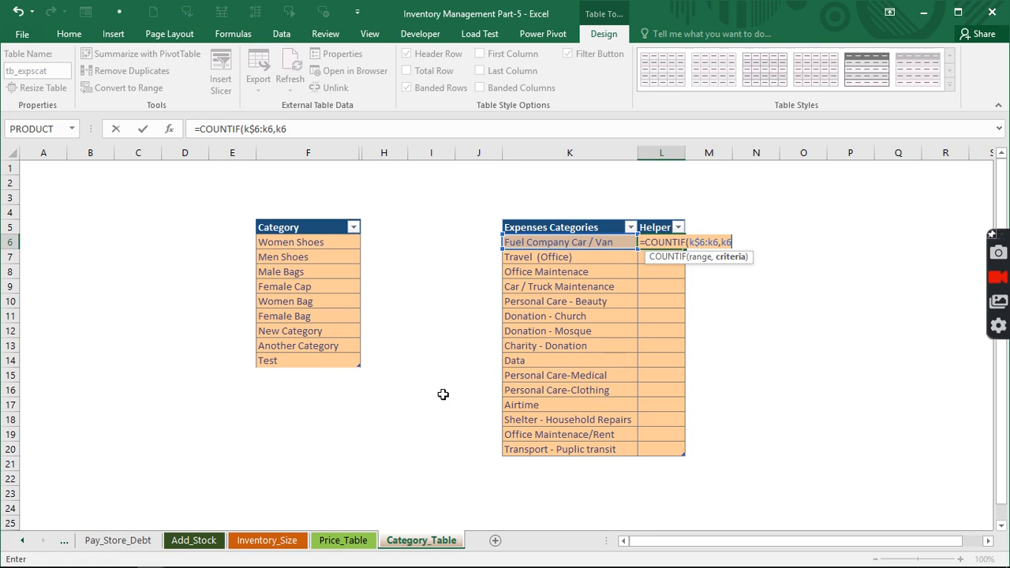
pyautogui.write(')')
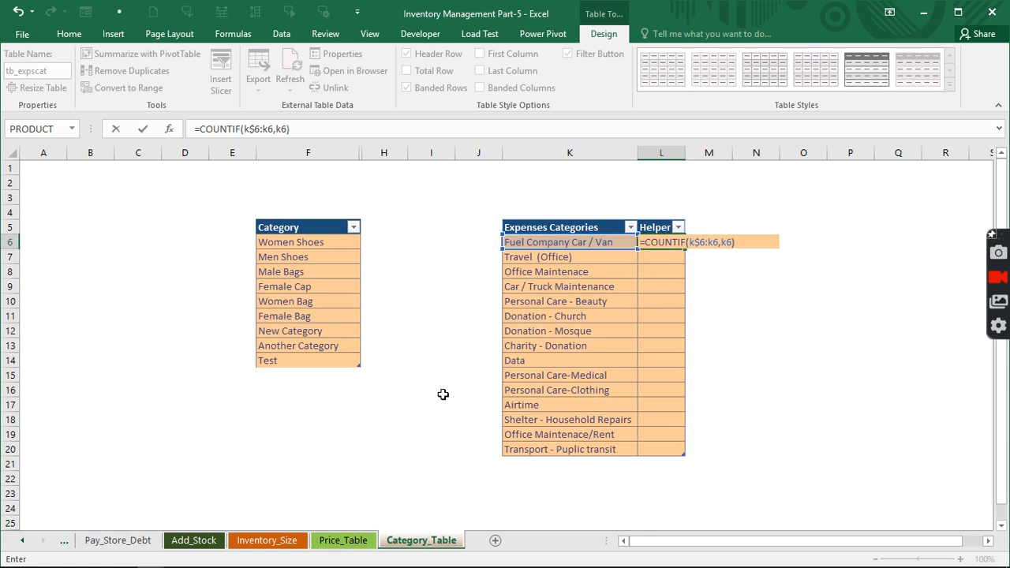
pyautogui.moveTo(291, 129); pyautogui.dragTo(199, 129)
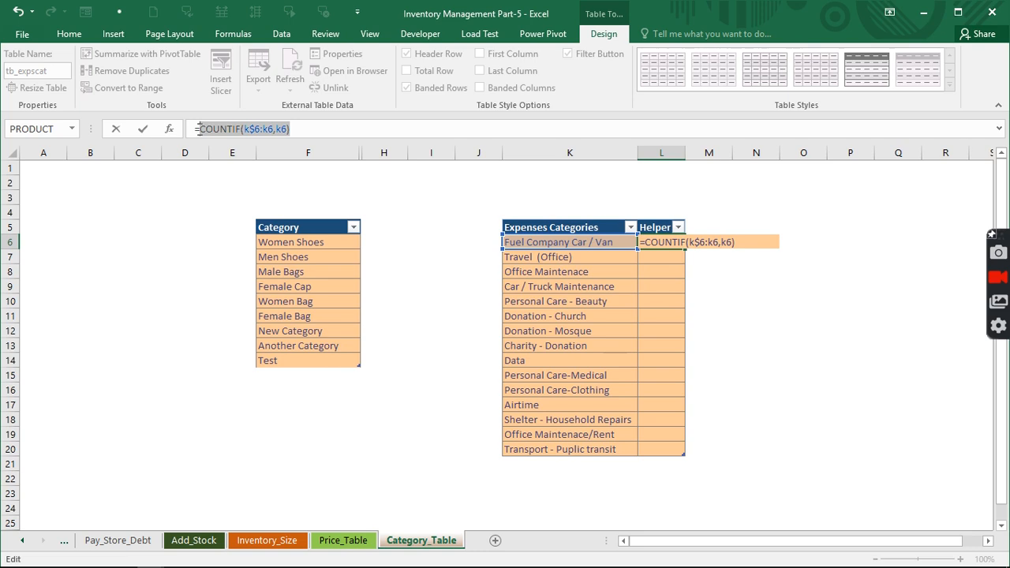
pyautogui.click(310, 126)
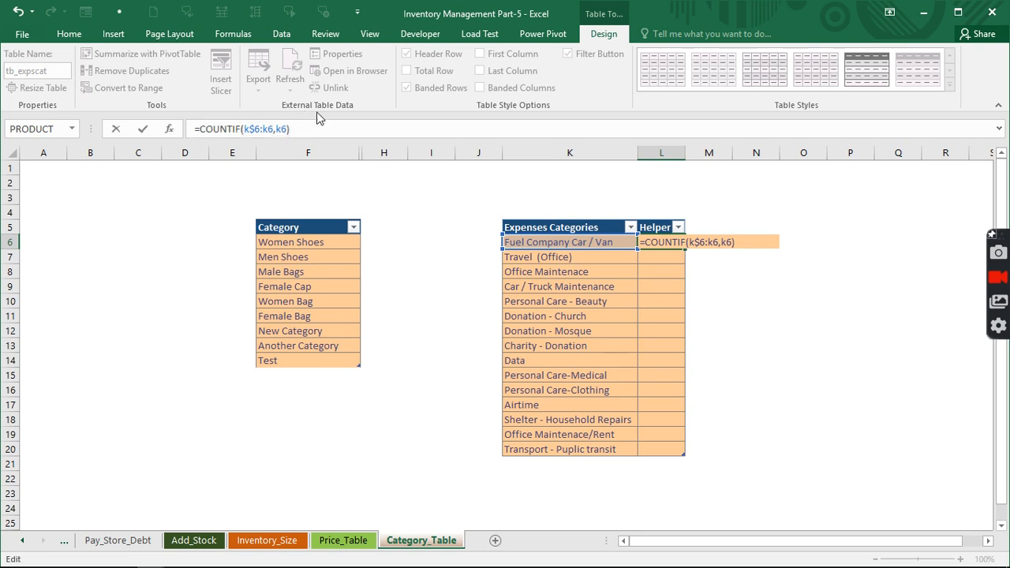
pyautogui.hotkey('ctrl', 'Return')
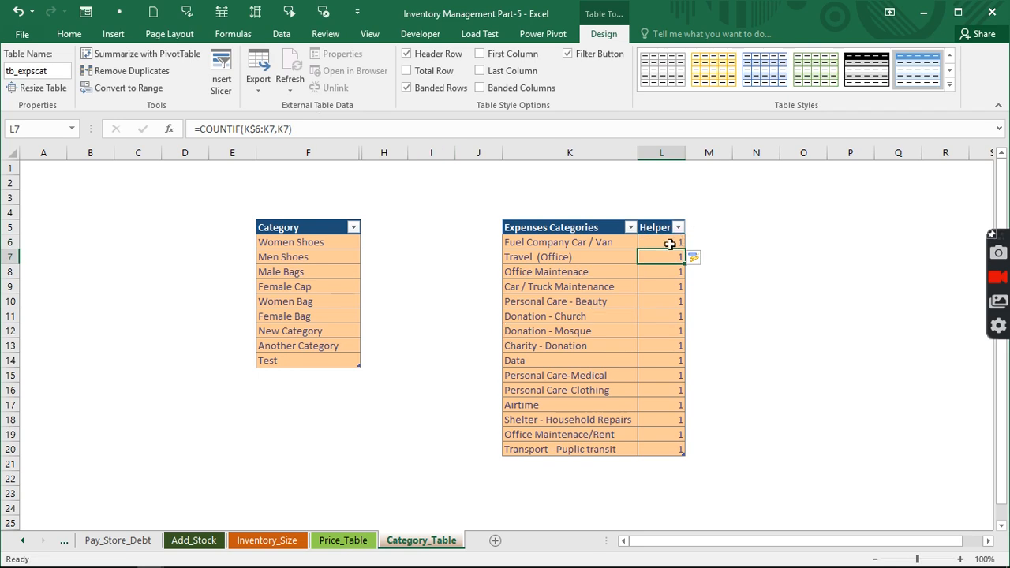
pyautogui.moveTo(667, 242); pyautogui.dragTo(676, 450)
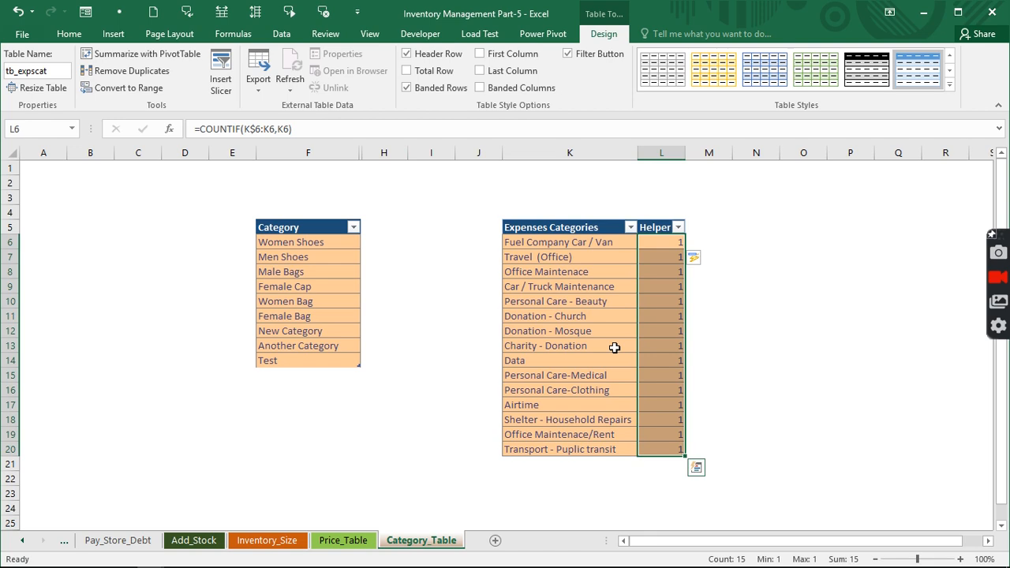
pyautogui.click(570, 247)
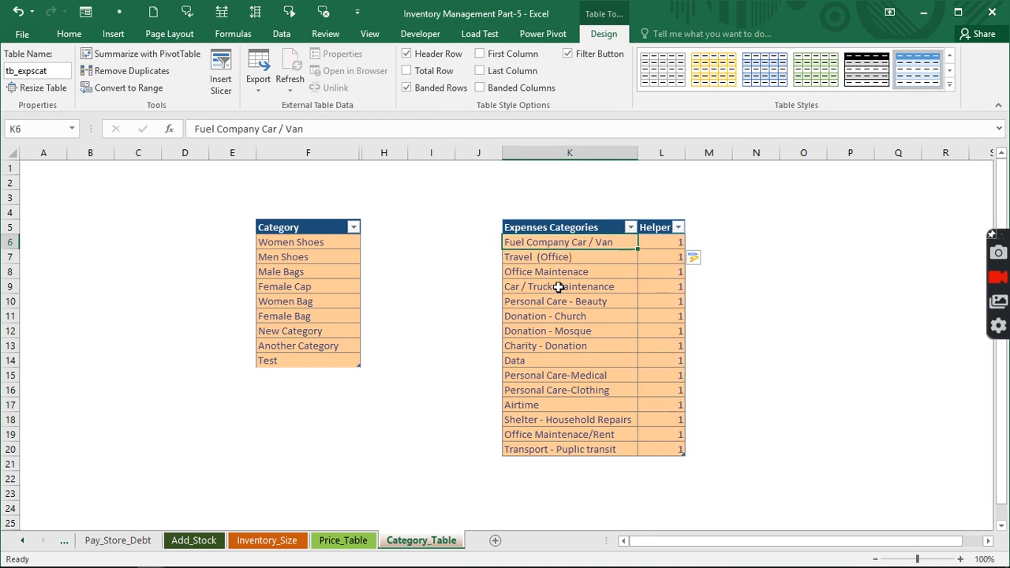
pyautogui.click(663, 243)
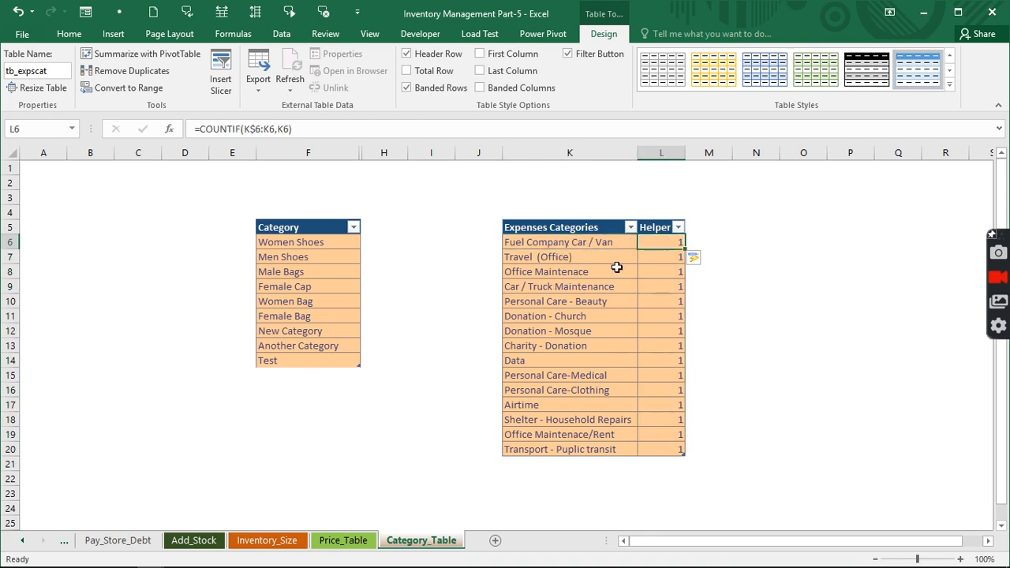
pyautogui.click(547, 244)
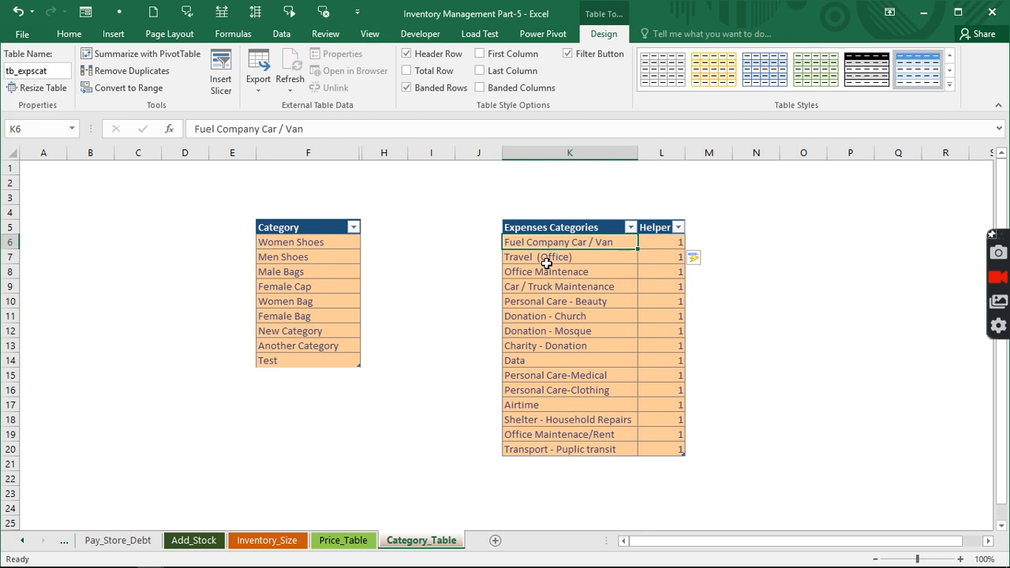
# Wrap the Helper formula in L6 in an IF, making it =IF(COUNTIF(K$6:K6,K6)<>1,0,COUNTIF(K$6:K6,K6))
pyautogui.click(664, 248)
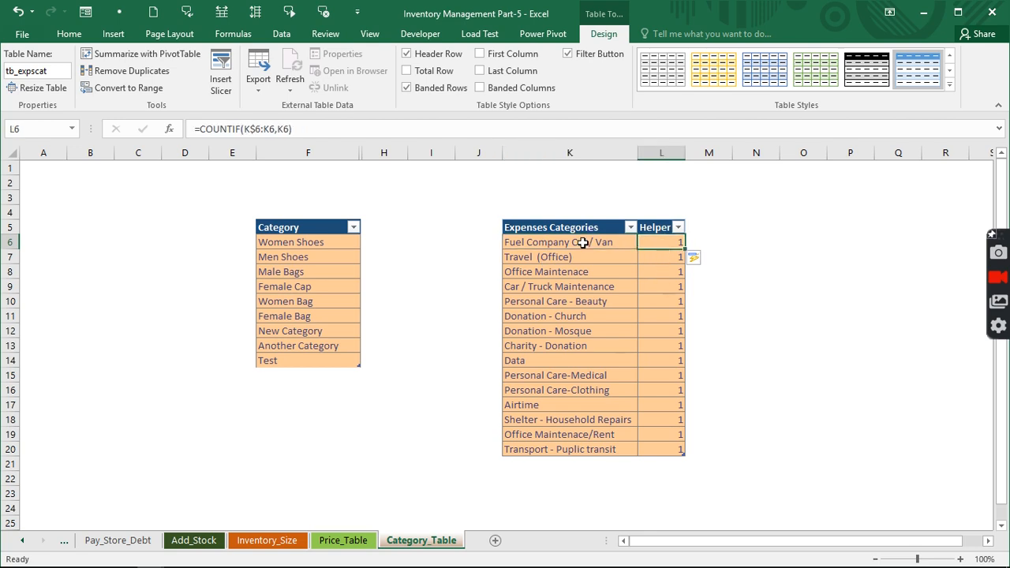
pyautogui.click(202, 128)
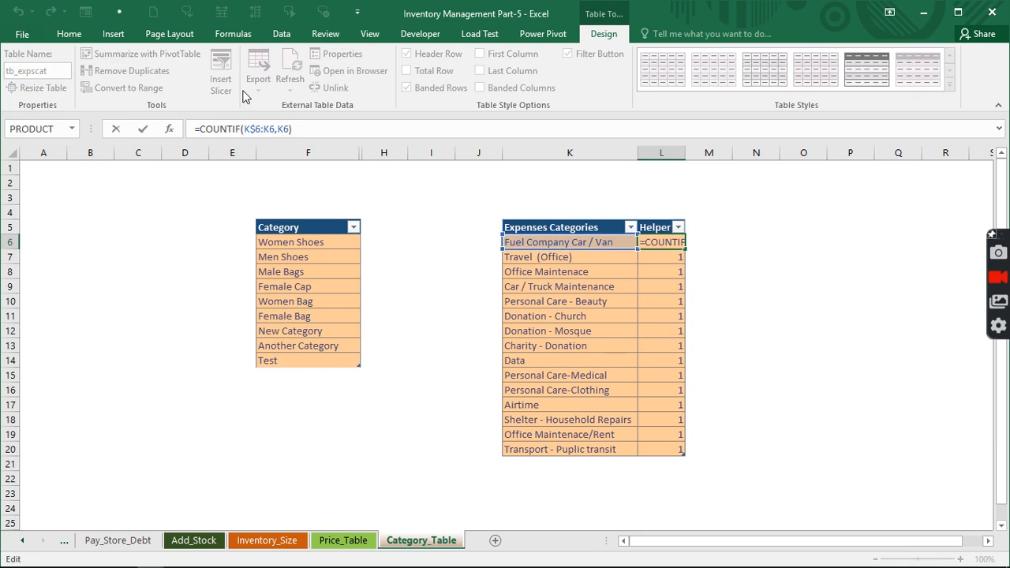
pyautogui.write('IF(')
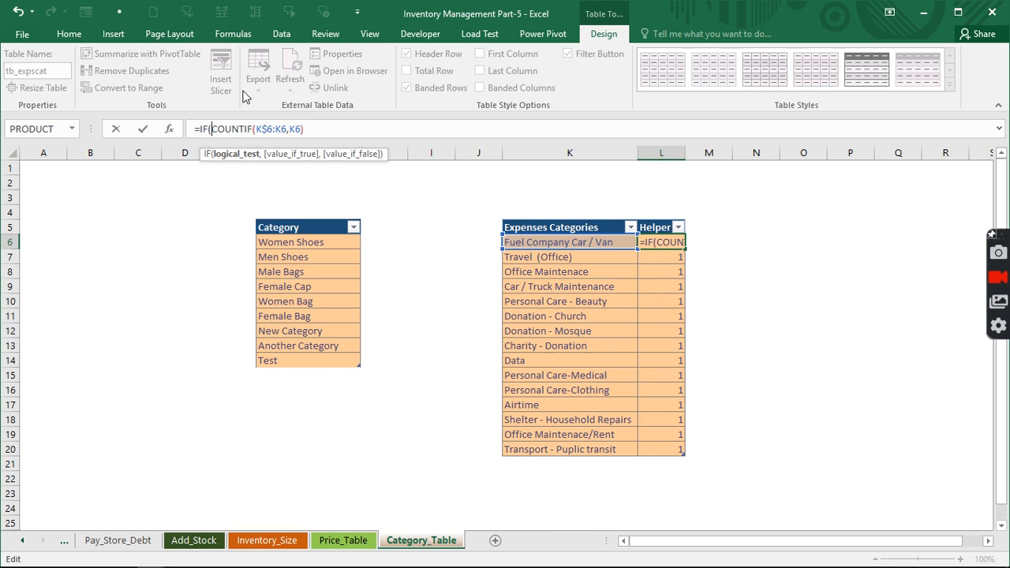
pyautogui.click(307, 129)
pyautogui.write('<>1,')
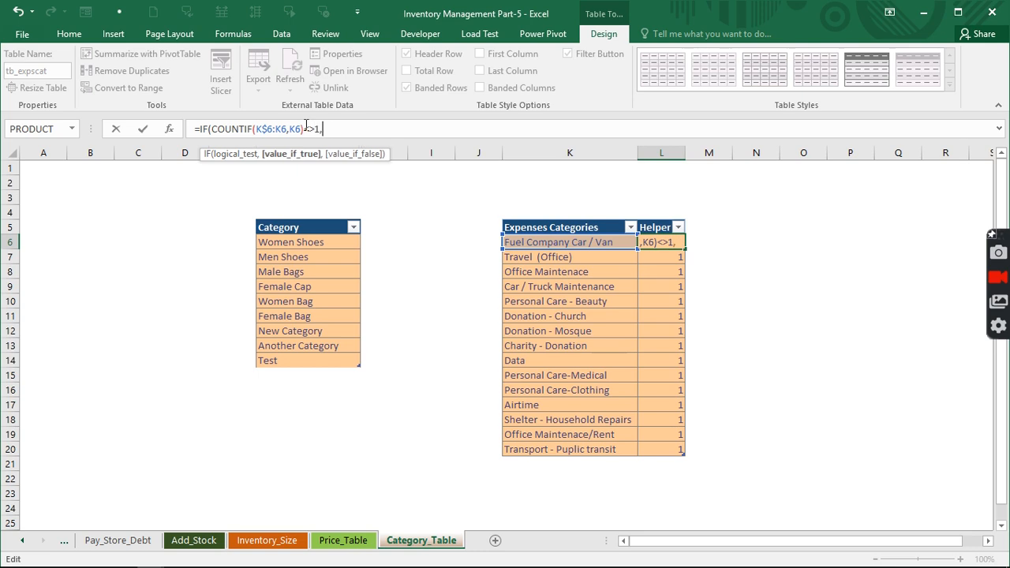
pyautogui.write('0,')
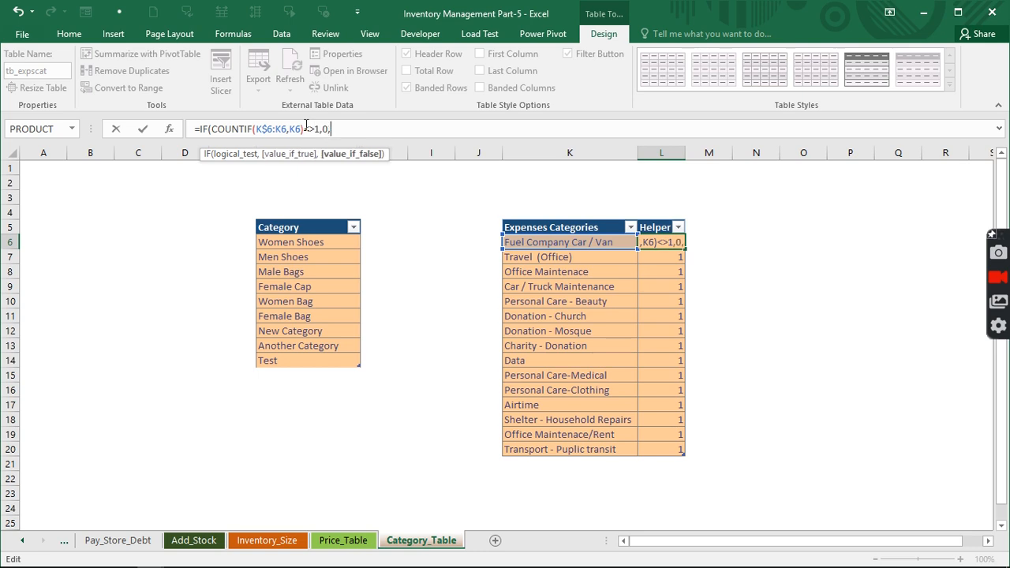
pyautogui.write('COUNTIF(k$6:k6,k6)')
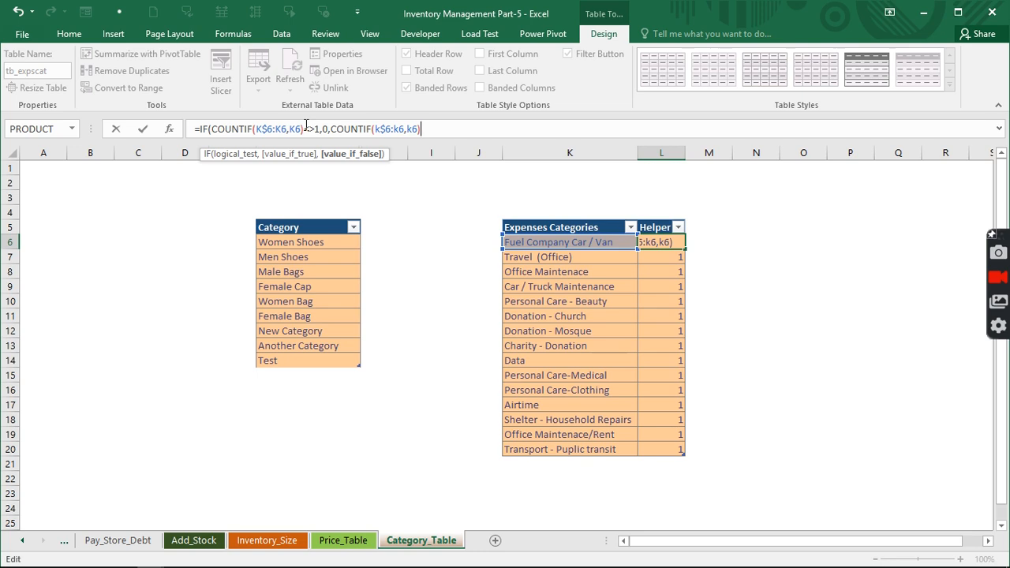
pyautogui.write(')')
pyautogui.hotkey('ctrl', 'Return')
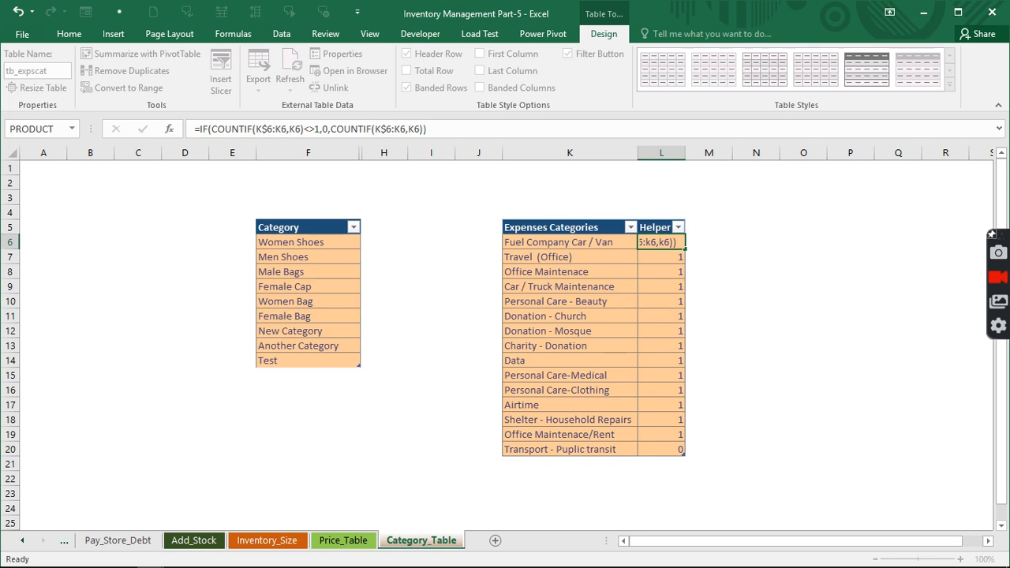
pyautogui.press('Return')
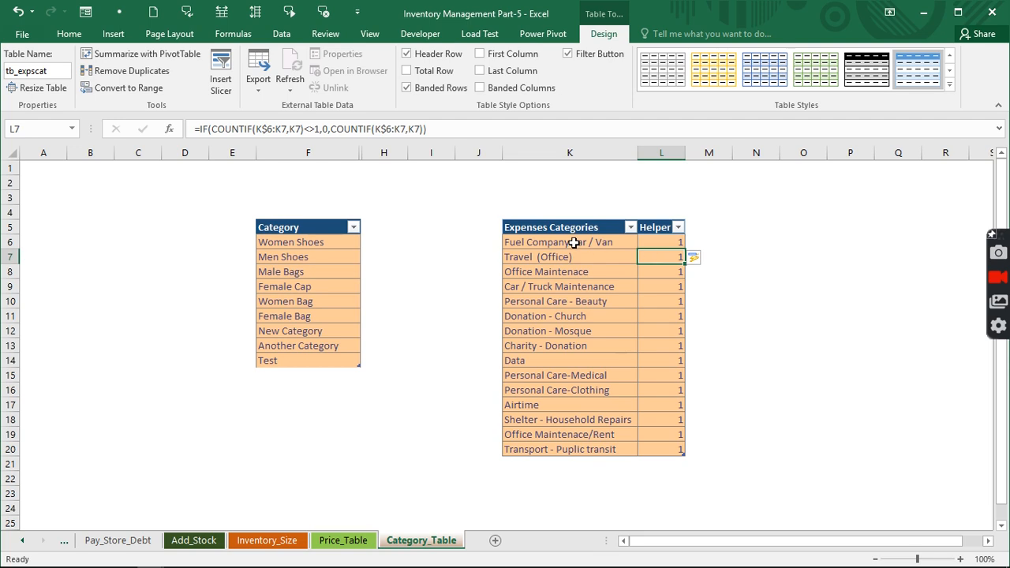
# Wrap the IF formula in L6 in a SUM that adds the cell above, L5: =SUM(IF(COUNTIF(K$6:K6,K6)<>1,0,COUNTIF(K$6:K6,K6)),L5)
pyautogui.moveTo(574, 244); pyautogui.dragTo(582, 448)
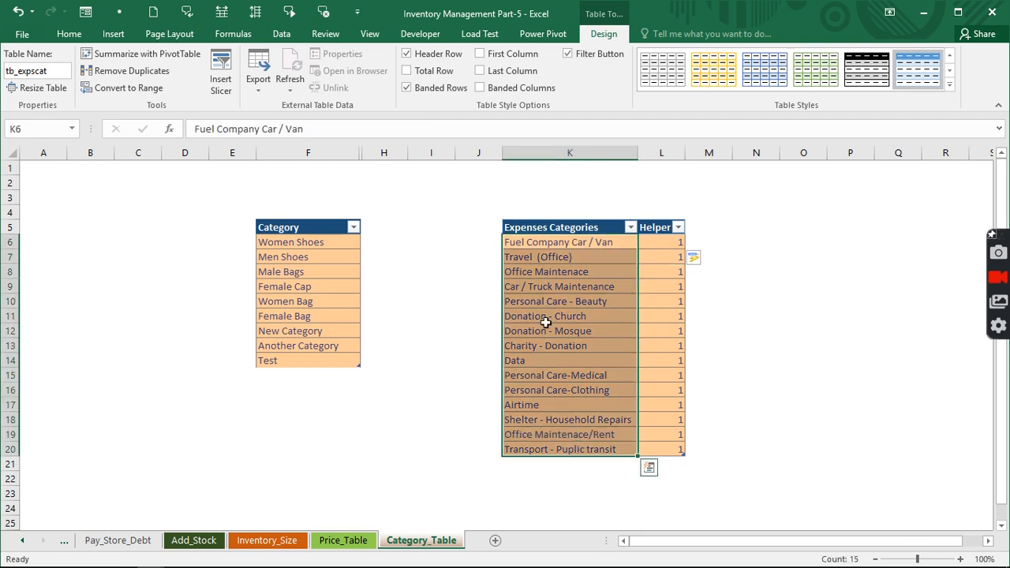
pyautogui.click(665, 243)
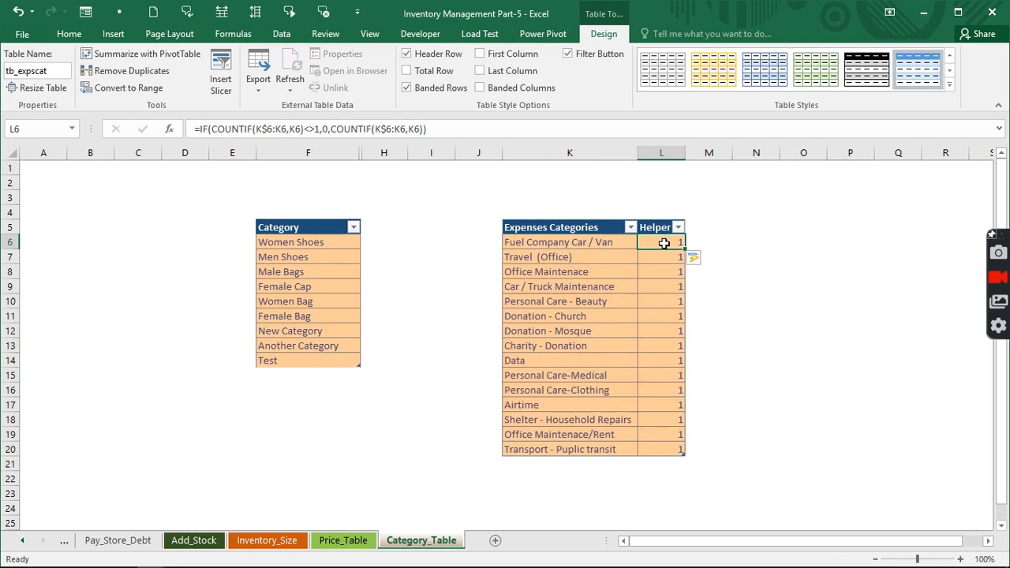
pyautogui.click(202, 129)
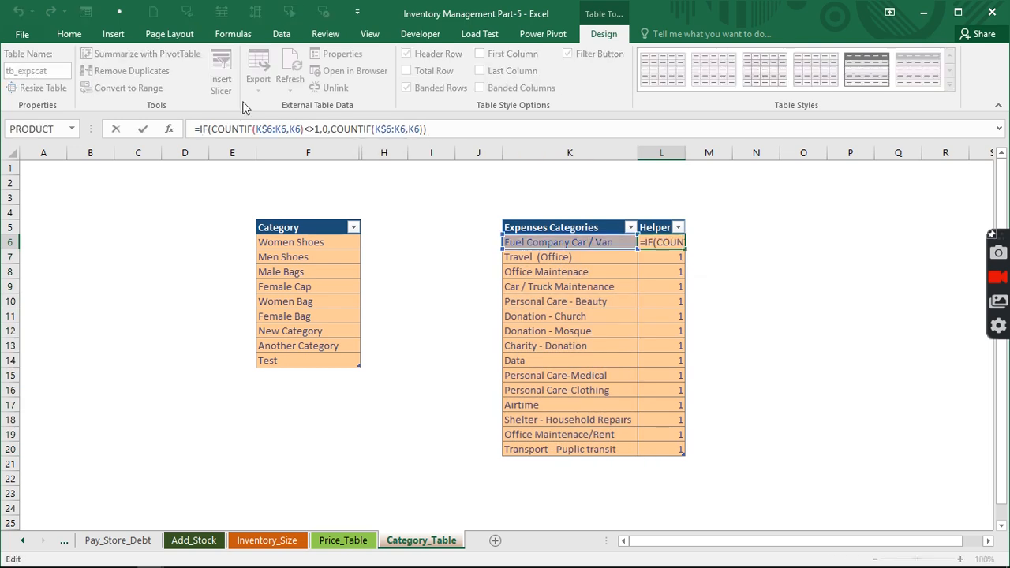
pyautogui.write('sum')
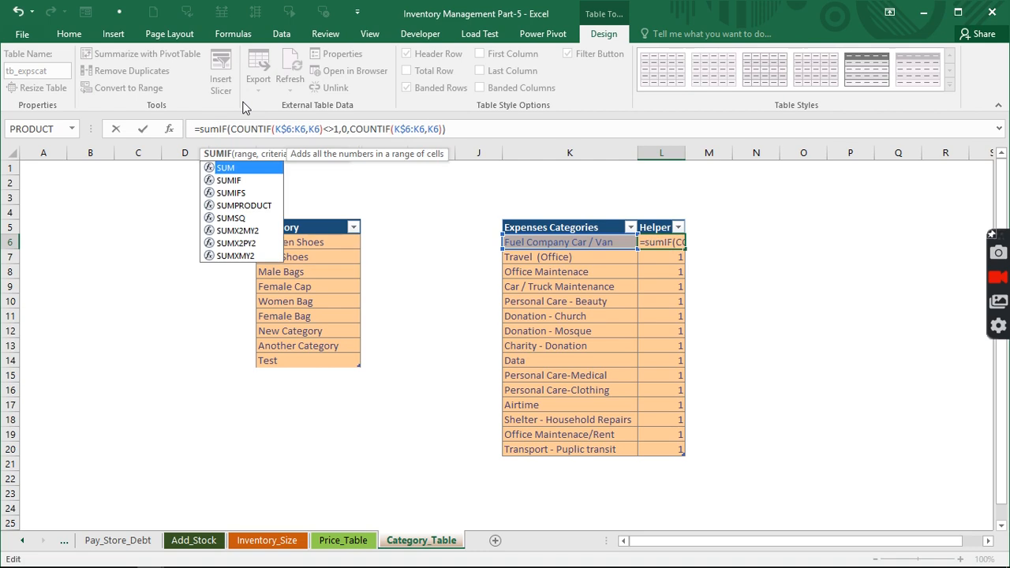
pyautogui.press('Tab')
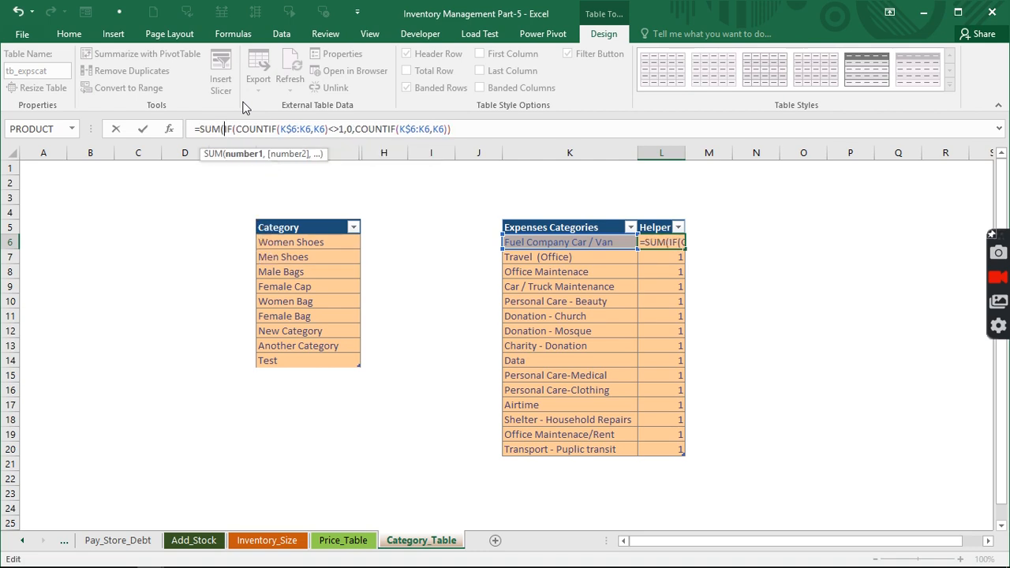
pyautogui.click(473, 129)
pyautogui.write(',')
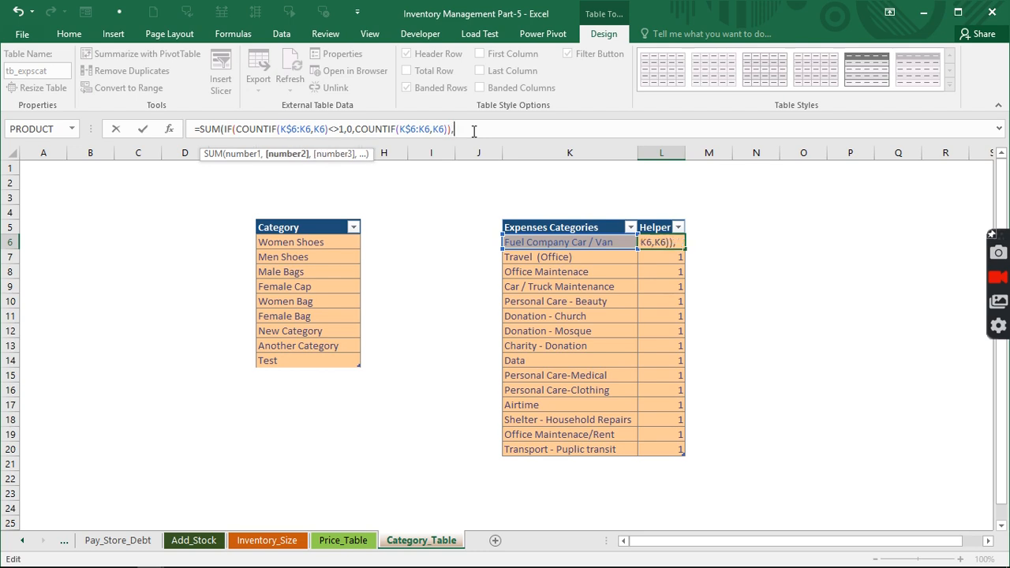
pyautogui.write('l')
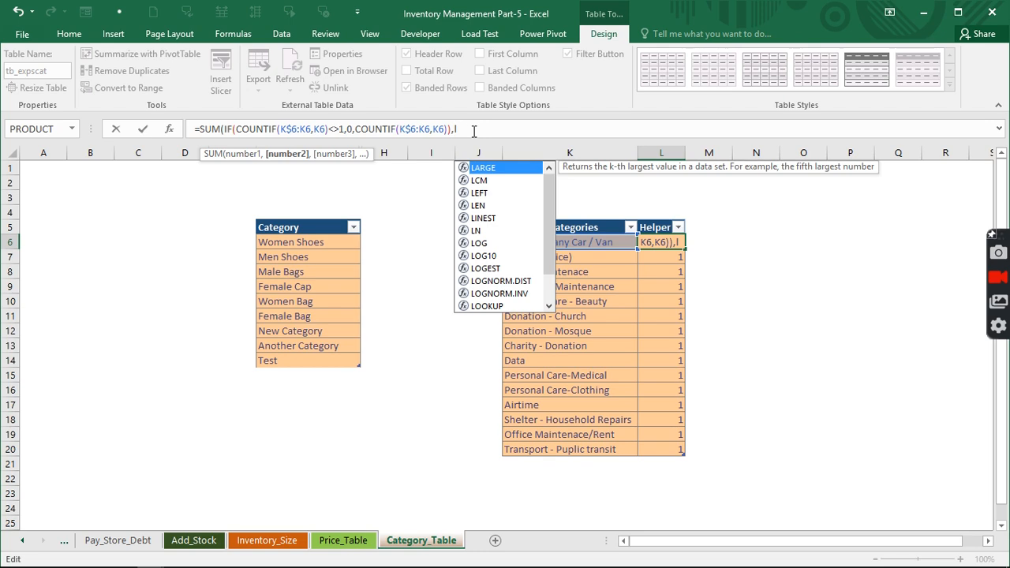
pyautogui.write('5')
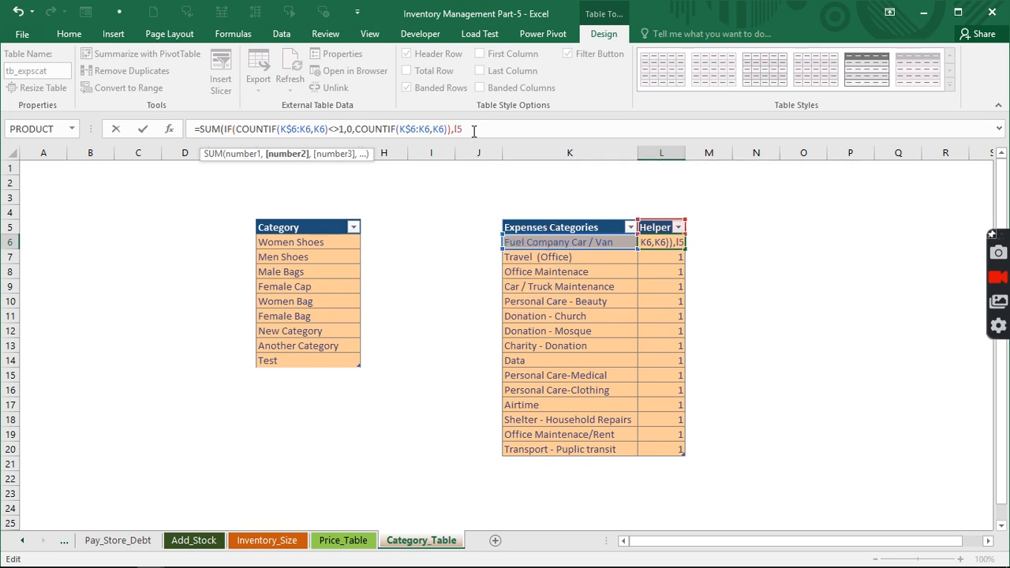
pyautogui.write(')')
pyautogui.press('Return')
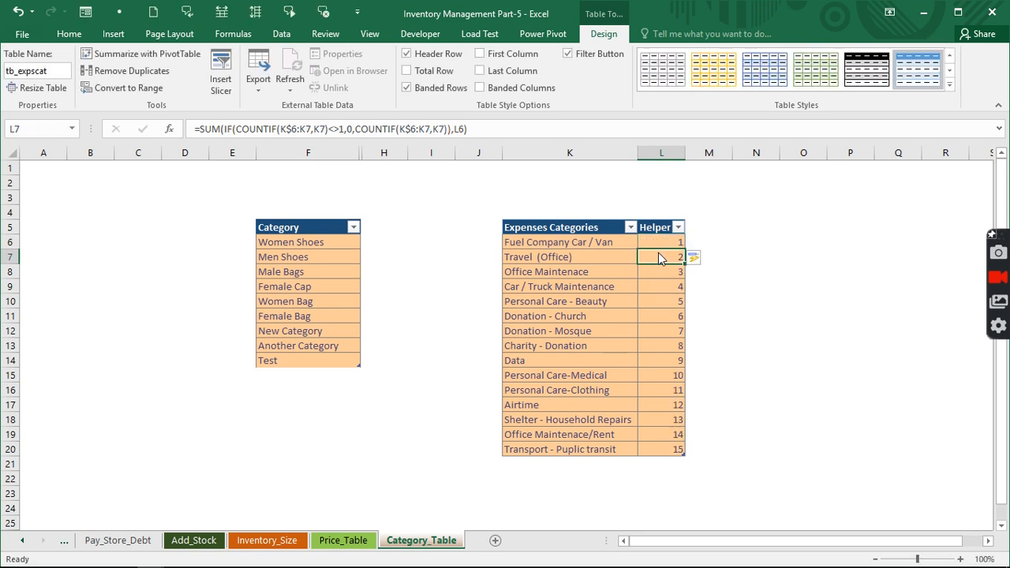
# Add the duplicate category Transport - Puplic transit in K21 and check the Helper values beside the repeated entries
pyautogui.click(536, 462)
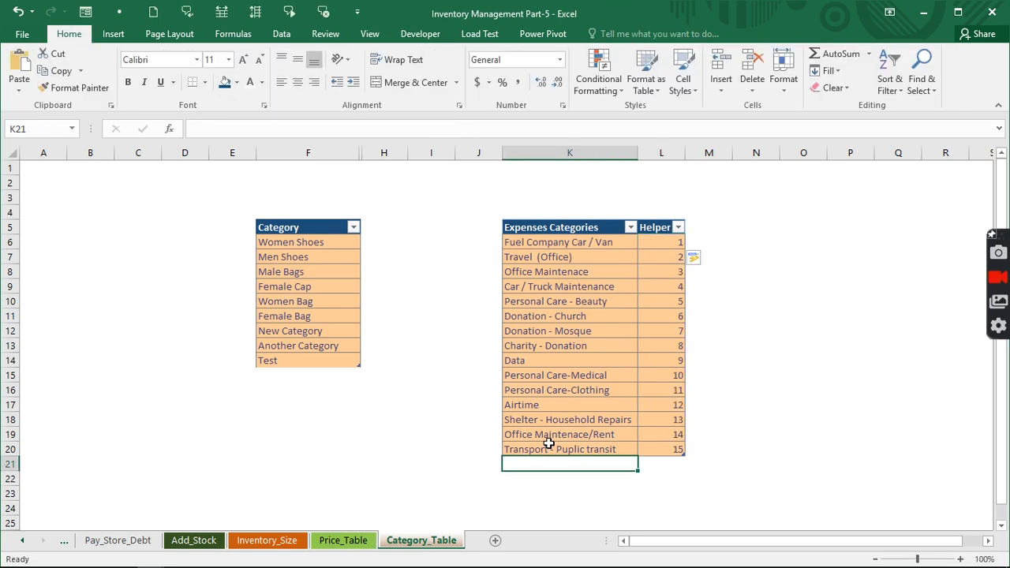
pyautogui.write('tr')
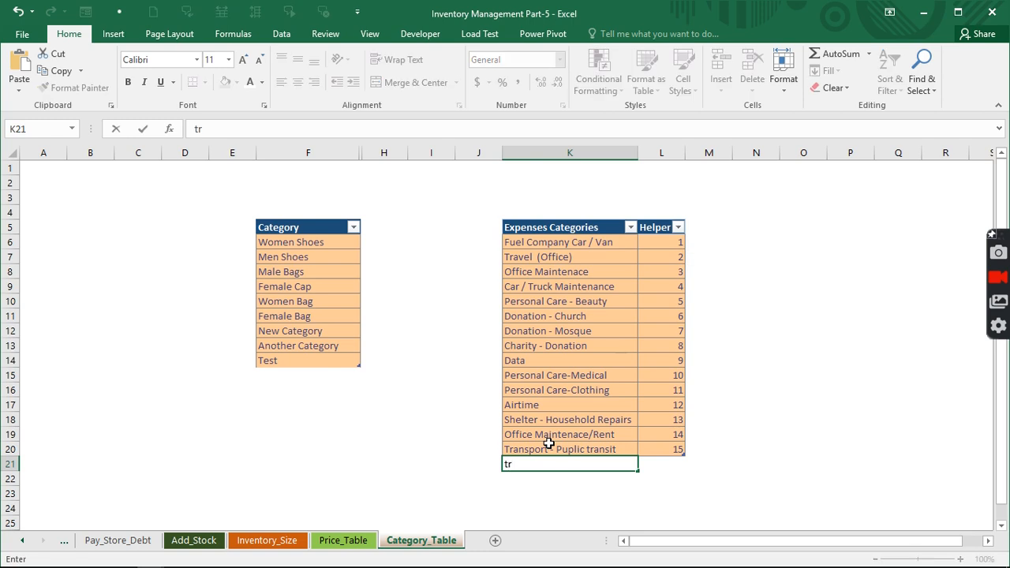
pyautogui.write('ansport - Puplic transit')
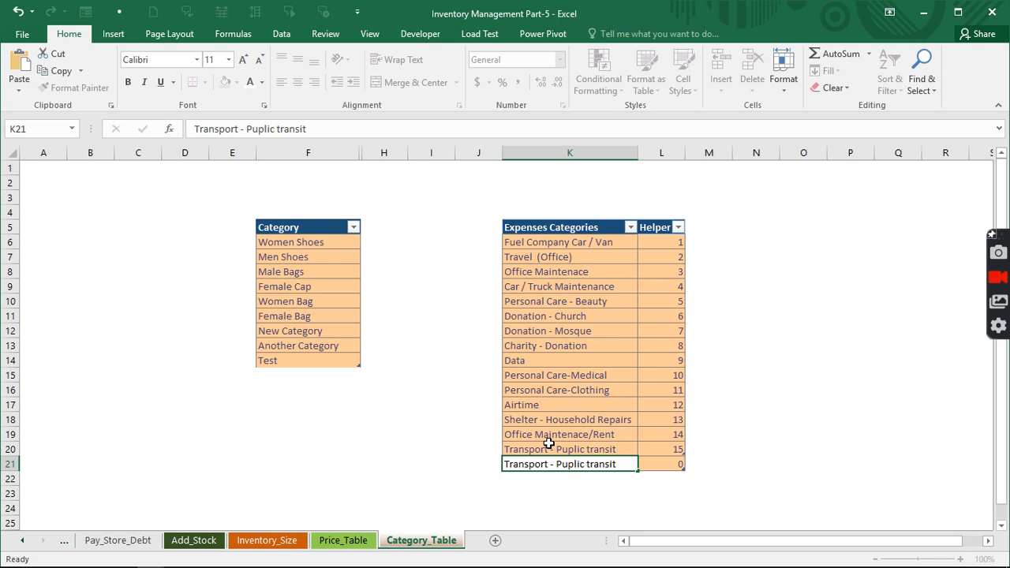
pyautogui.press('Return')
pyautogui.click(676, 452)
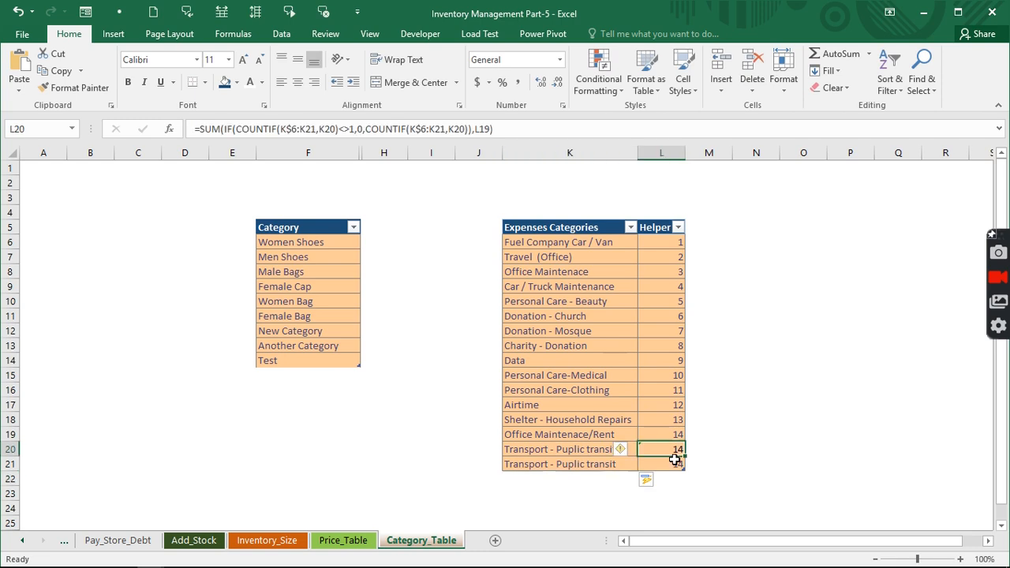
pyautogui.moveTo(675, 460); pyautogui.dragTo(676, 465)
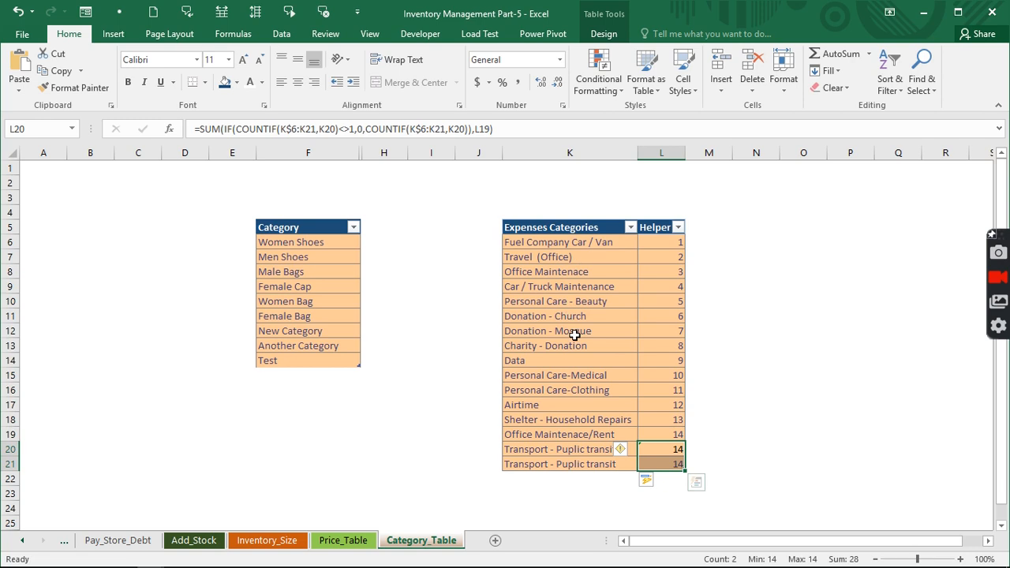
pyautogui.click(575, 336)
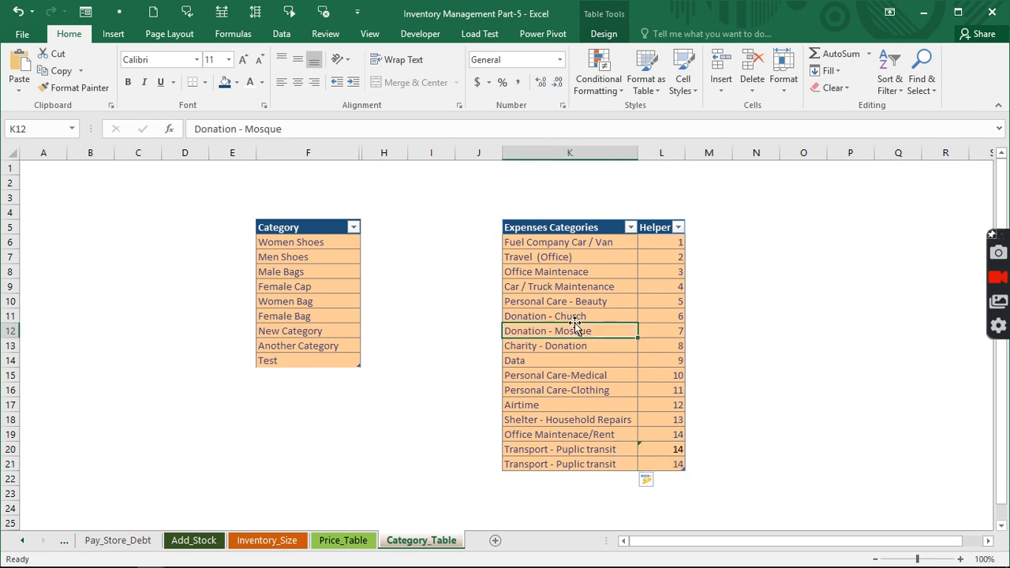
pyautogui.click(671, 466)
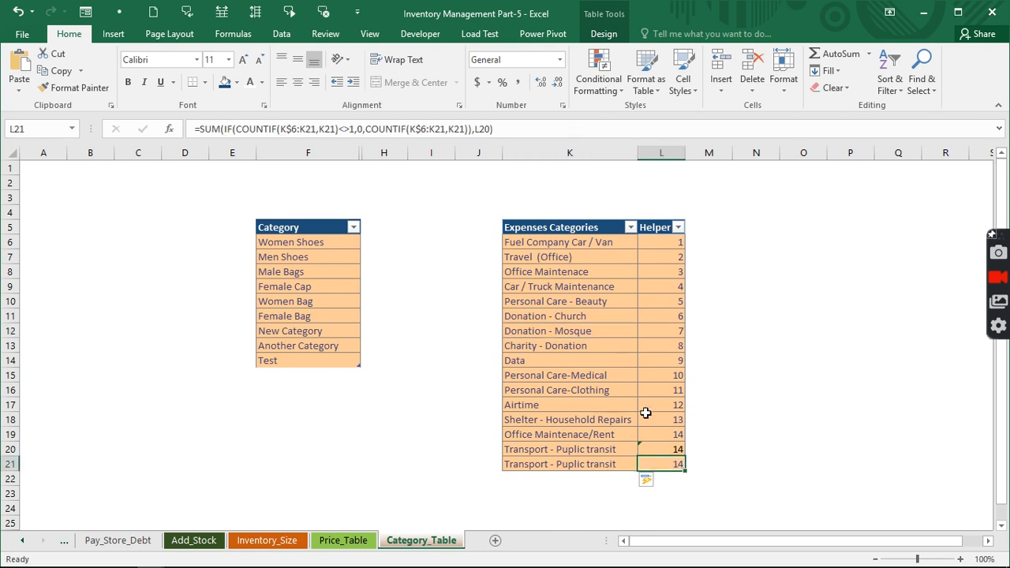
# Undo the duplicate category entry in row 21 of the expense categories table
pyautogui.press('F9')
pyautogui.hotkey('ctrl', 'z')
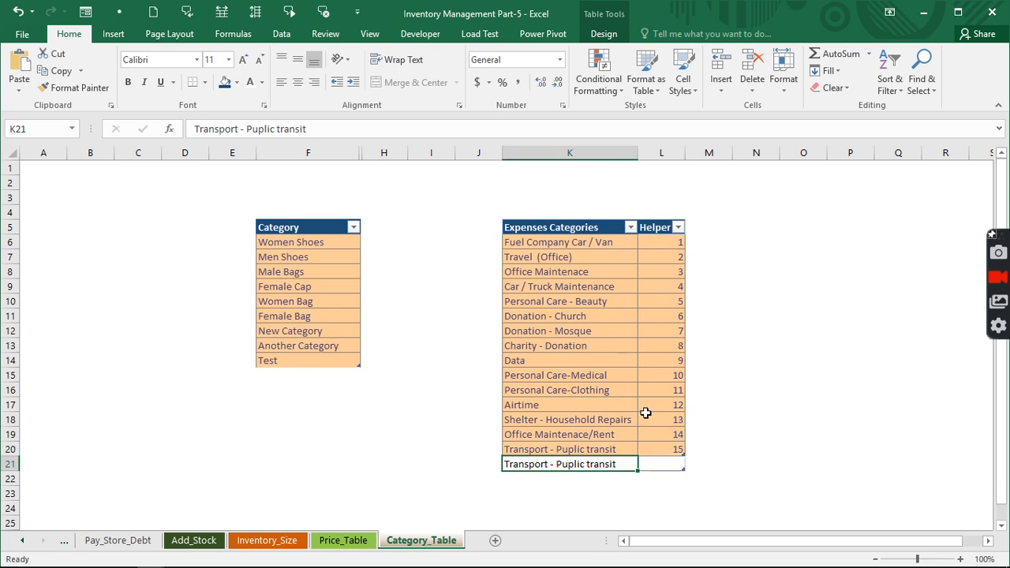
pyautogui.hotkey('ctrl', 'z')
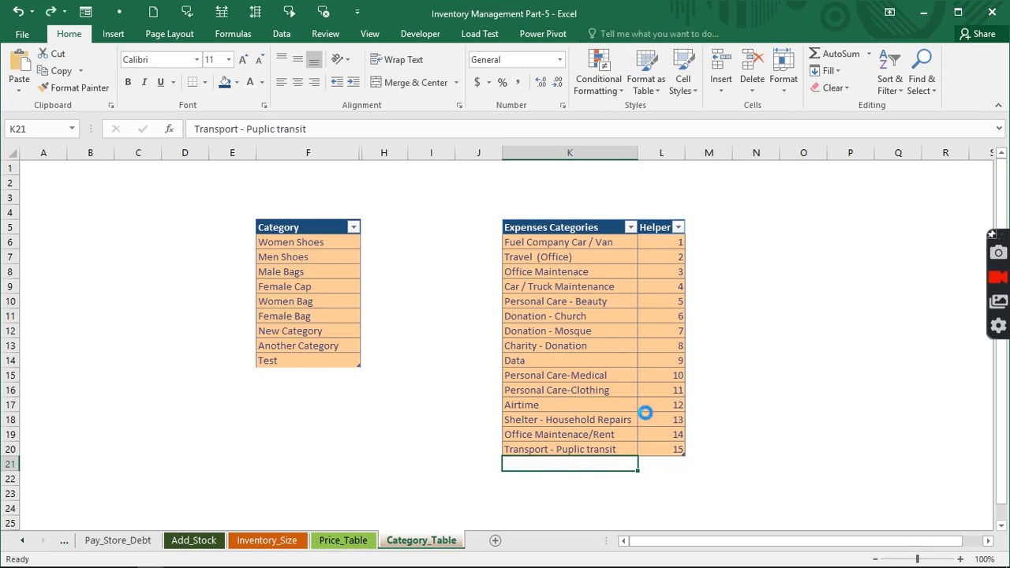
# Check the name of the expense categories table and switch to the Expense_Tracker sheet
pyautogui.click(562, 390)
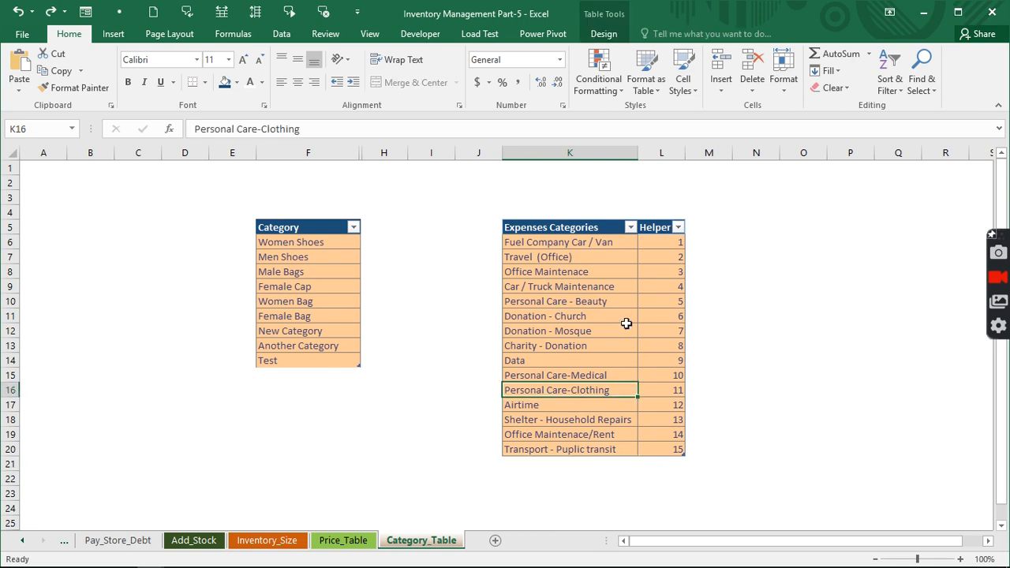
pyautogui.click(602, 30)
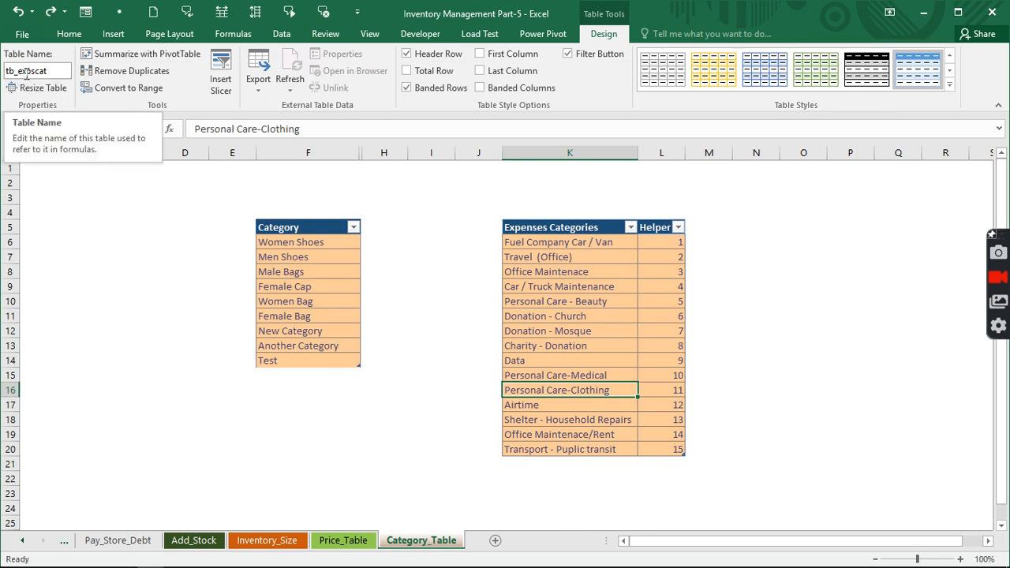
pyautogui.click(585, 288)
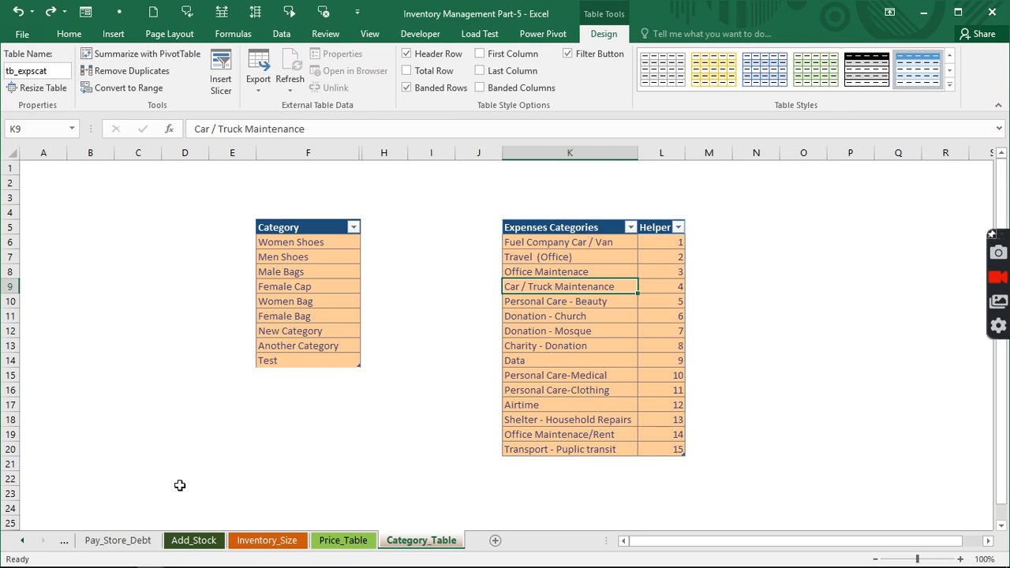
pyautogui.rightClick(38, 549)
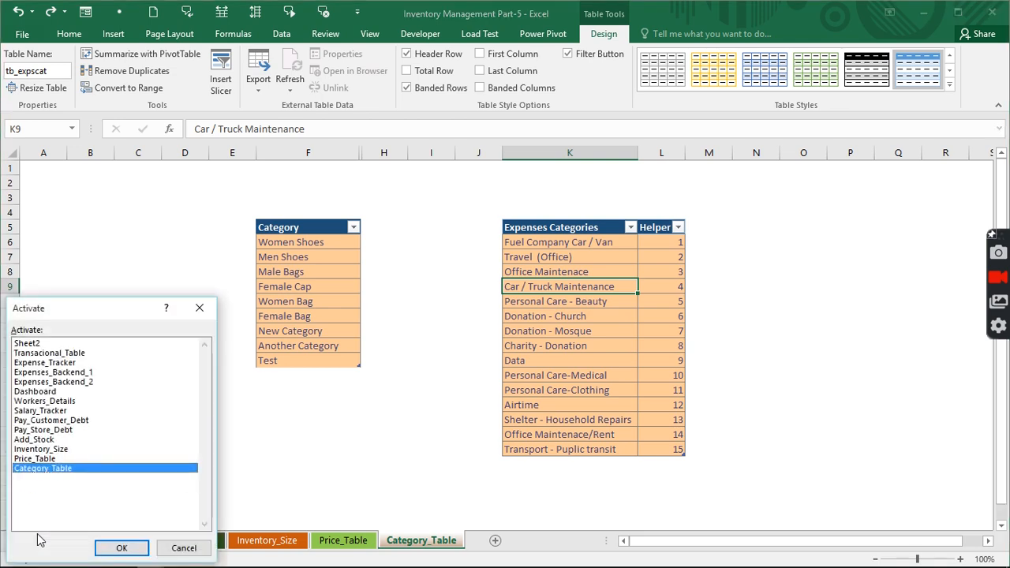
pyautogui.click(52, 364)
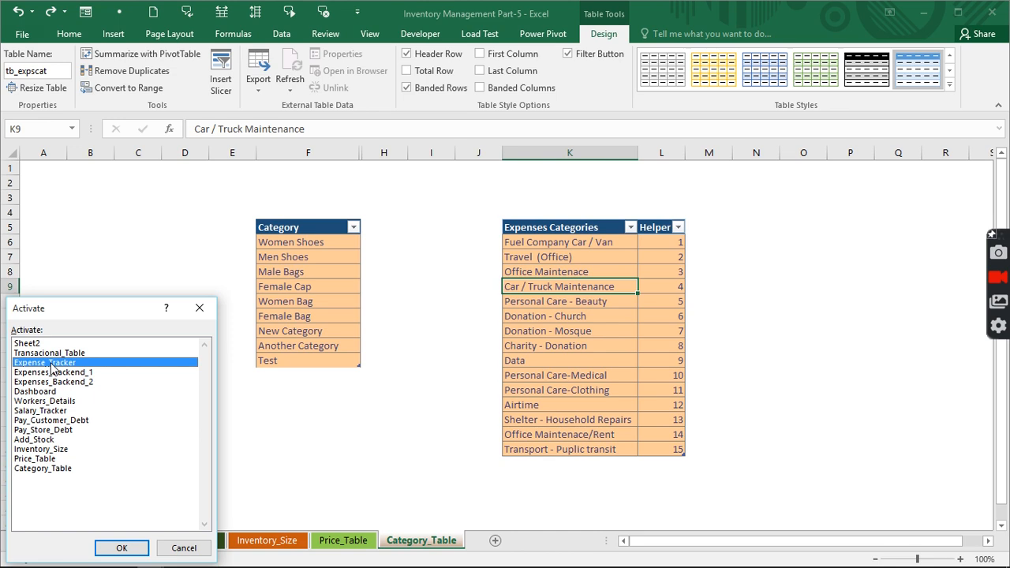
pyautogui.doubleClick(53, 364)
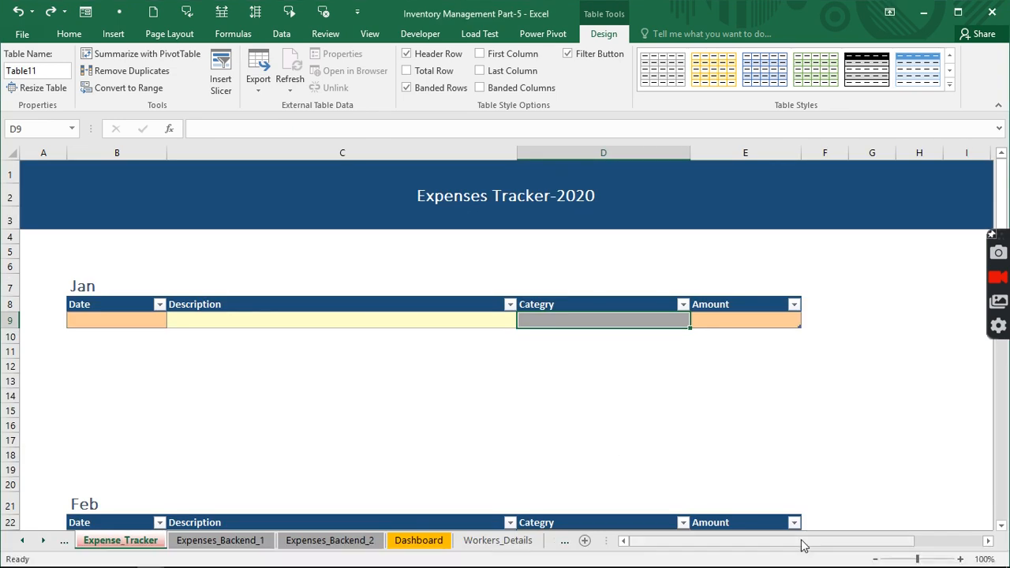
# Insert 20 blank rows above the Expenses Tracker-2020 banner
pyautogui.moveTo(803, 545); pyautogui.dragTo(465, 480)
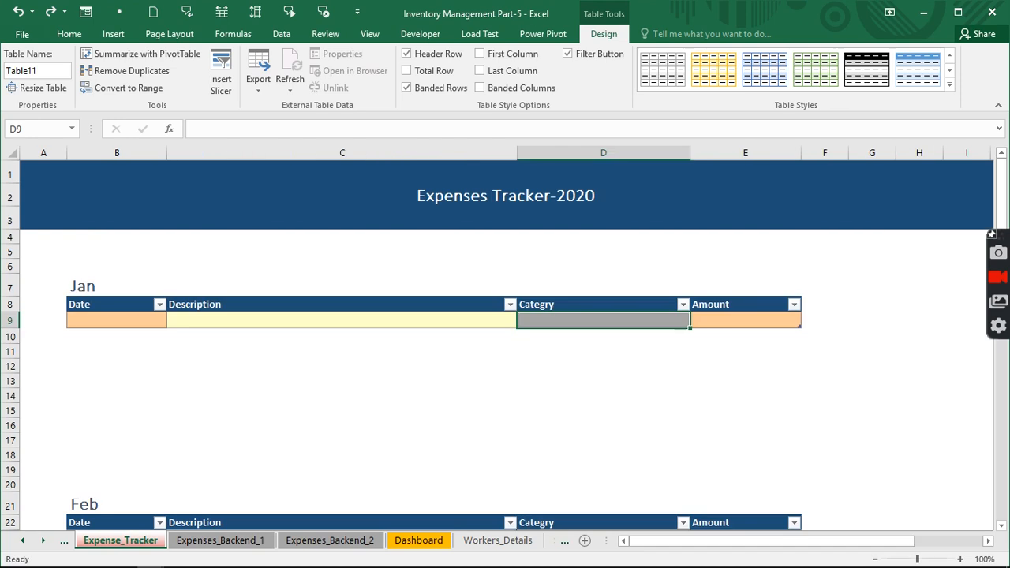
pyautogui.moveTo(10, 175); pyautogui.dragTo(14, 487)
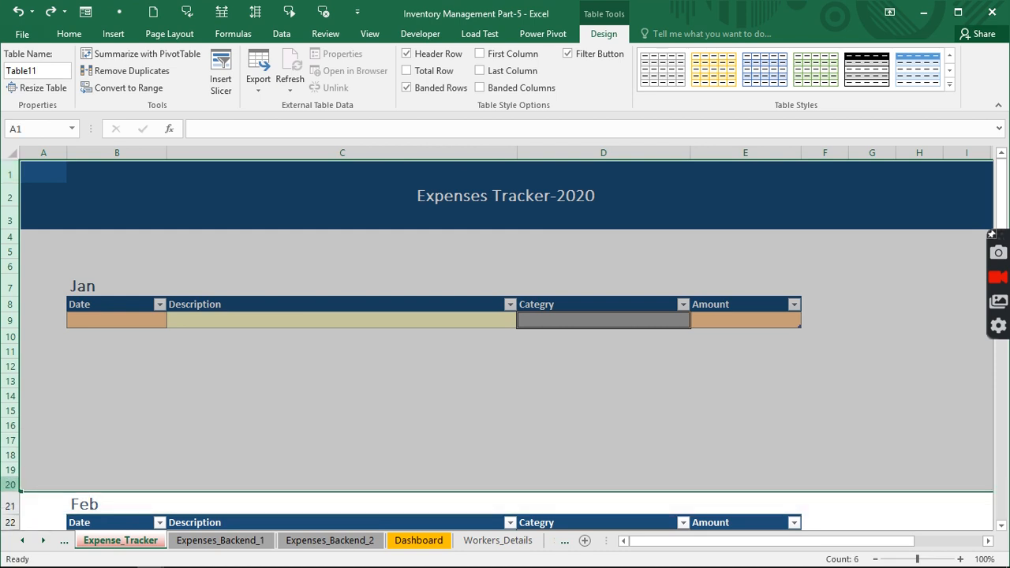
pyautogui.rightClick(12, 304)
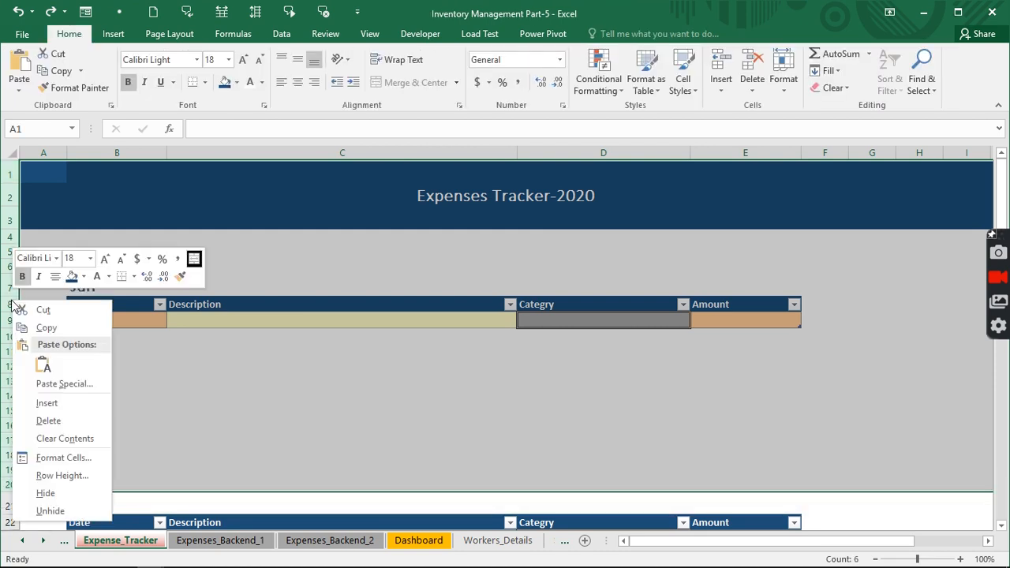
pyautogui.click(34, 409)
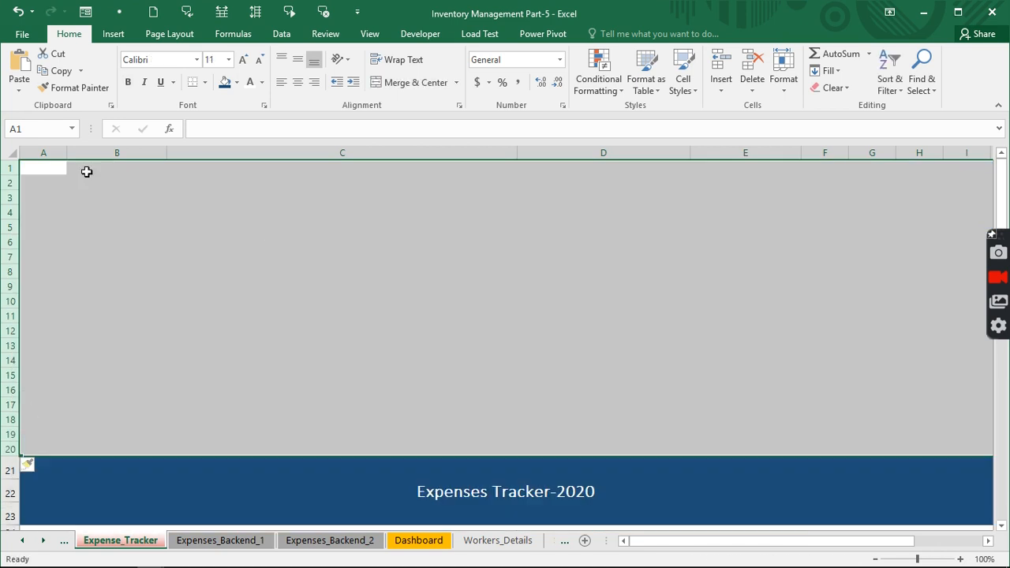
# Enter the label Get max in cell A1 of the Expense_Tracker sheet
pyautogui.click(56, 168)
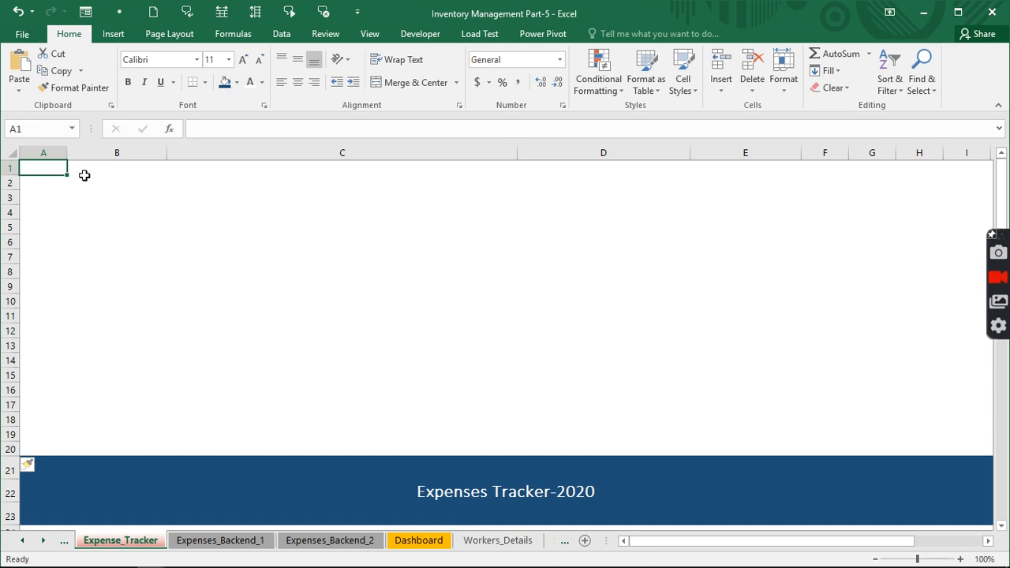
pyautogui.write('Ge')
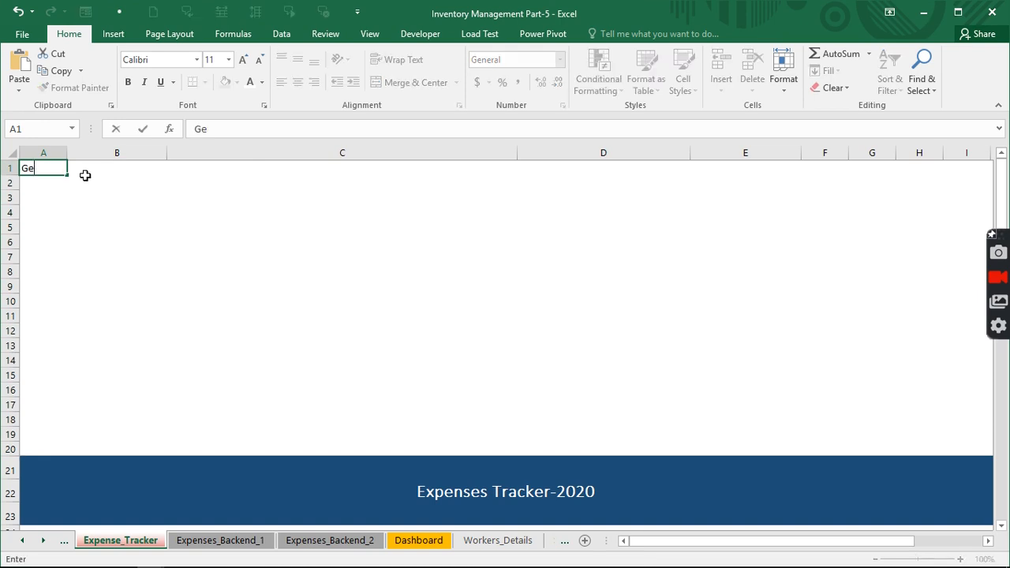
pyautogui.write('t max')
pyautogui.press('Return')
# Calculate the highest Helper number in cell A2 with =MAX(tb_expscat[Helper])
pyautogui.write('=')
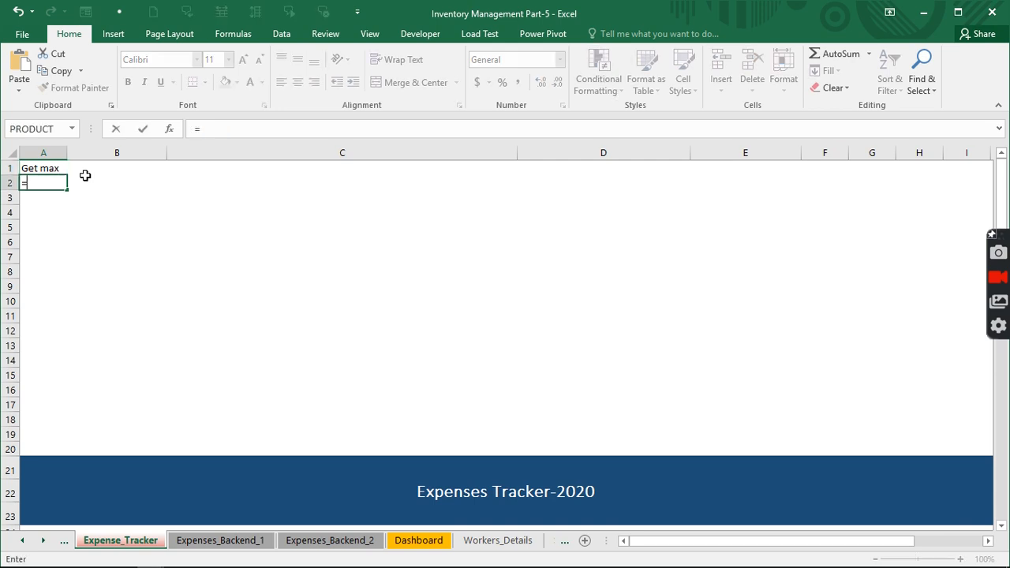
pyautogui.write('max')
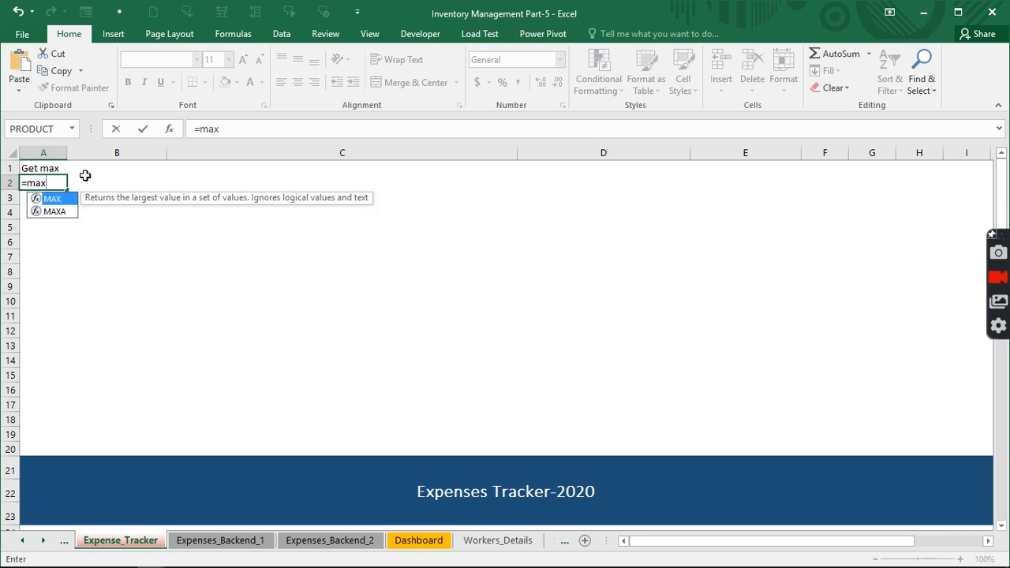
pyautogui.press('Tab')
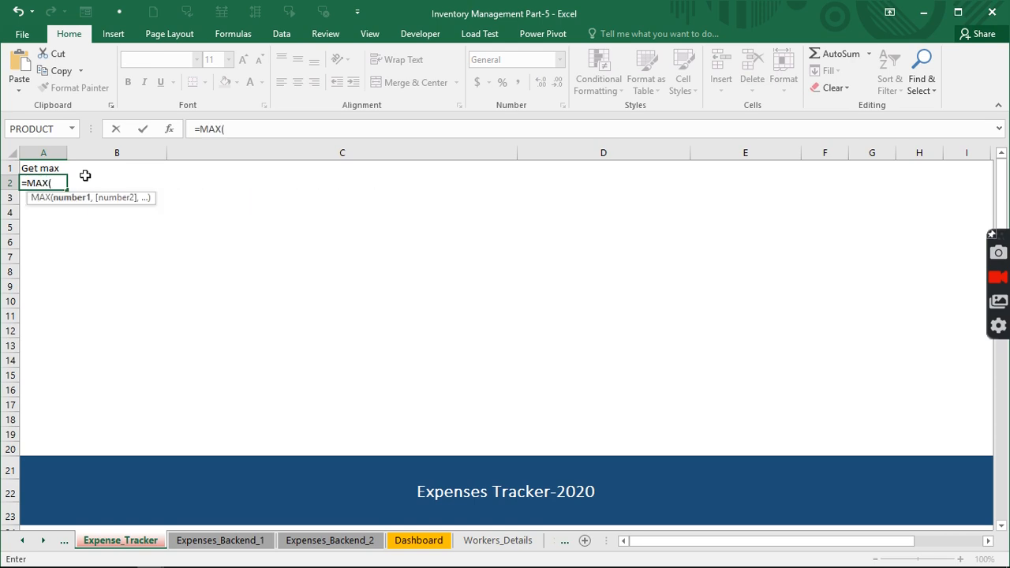
pyautogui.write('tb')
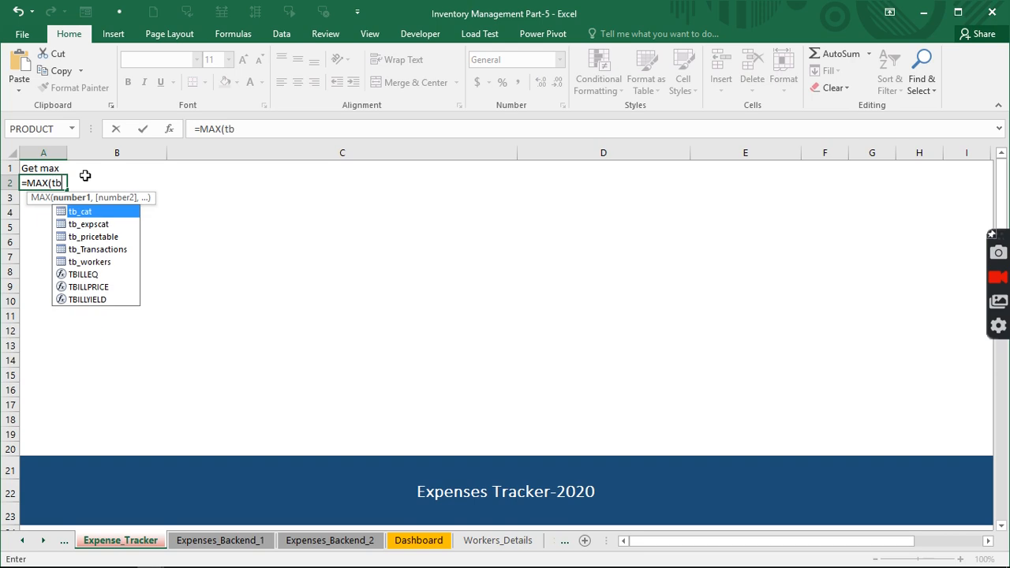
pyautogui.press('Down')
pyautogui.press('Tab')
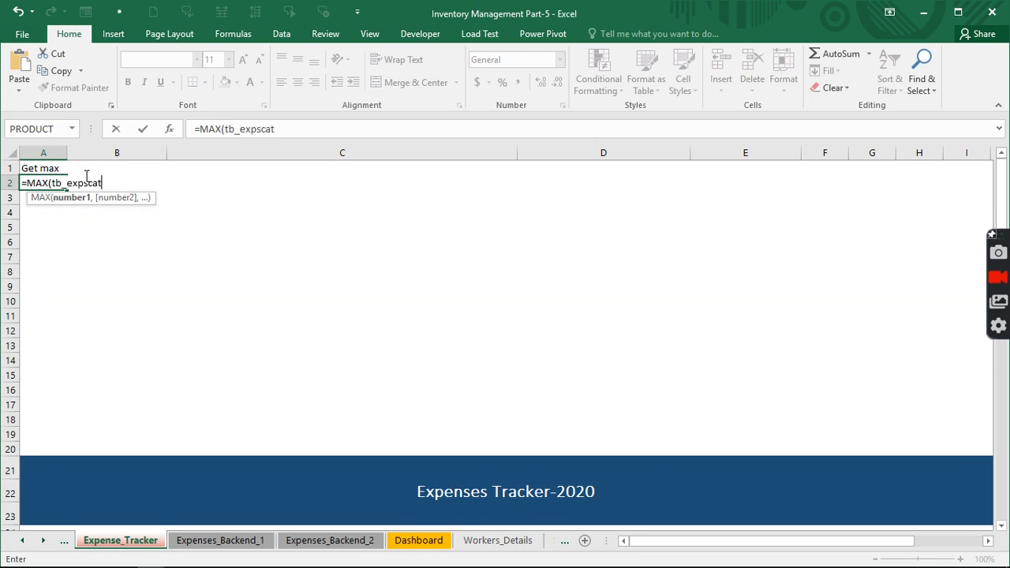
pyautogui.write('[he')
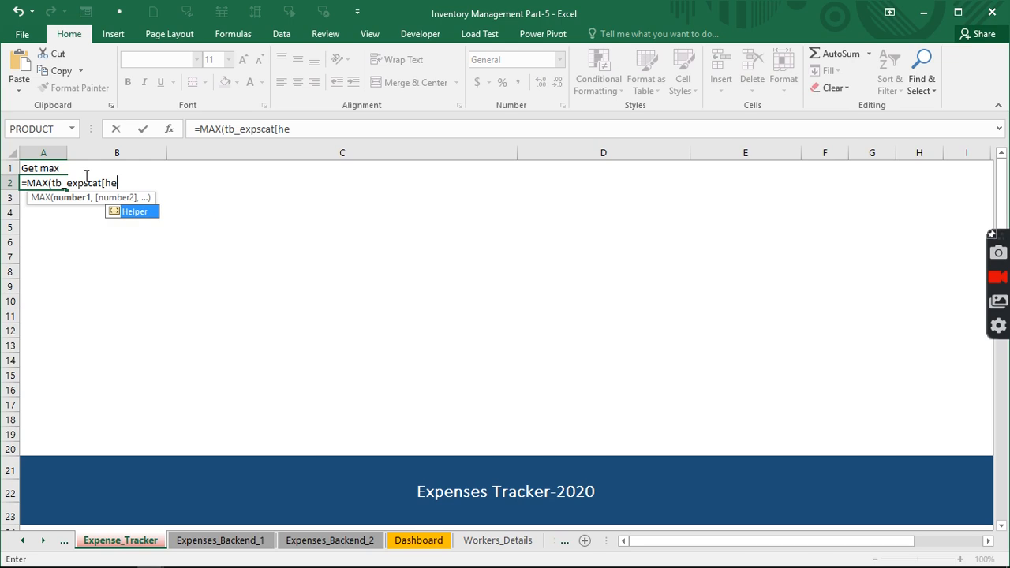
pyautogui.press('Tab')
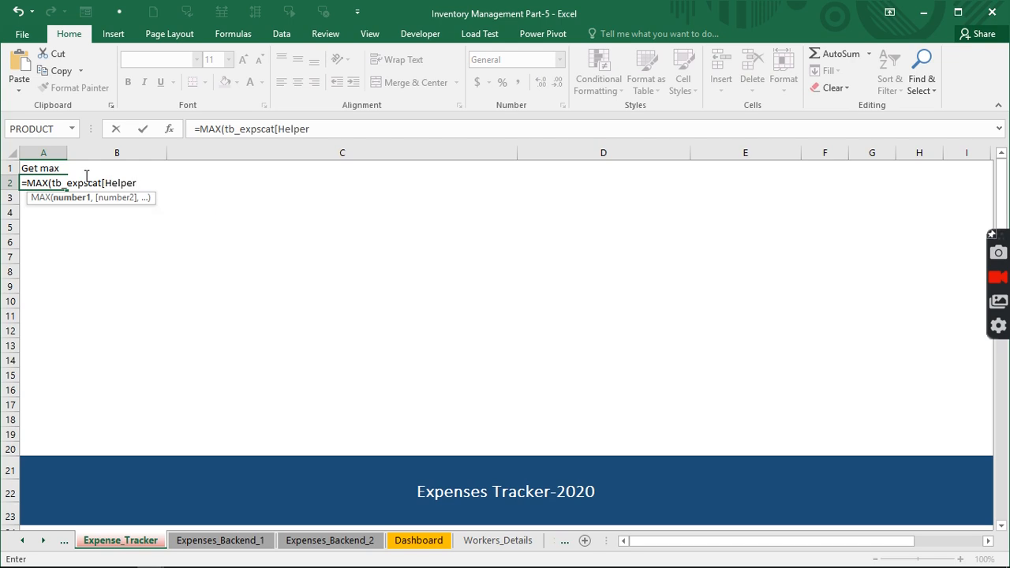
pyautogui.write('])')
pyautogui.press('Return')
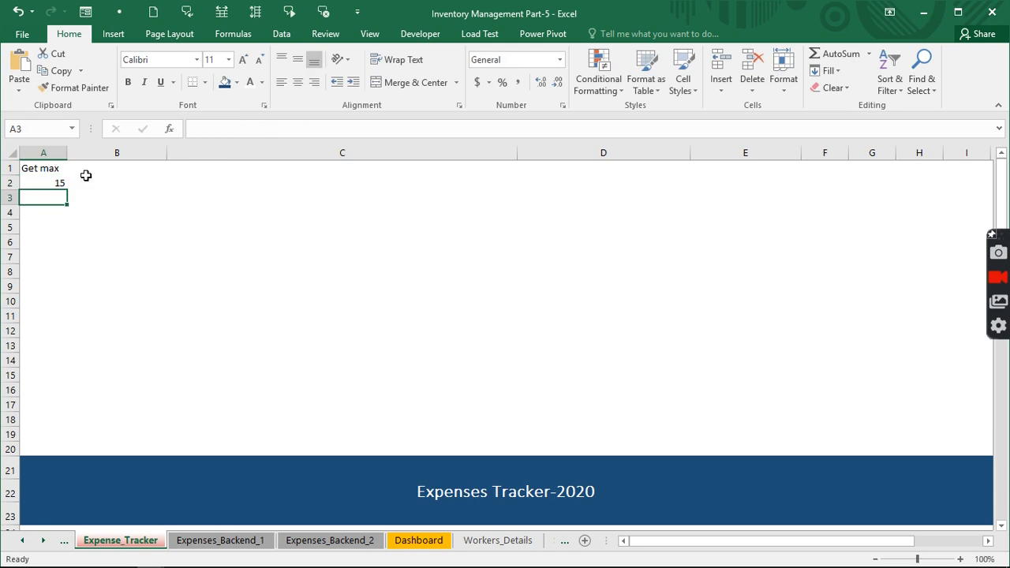
pyautogui.click(60, 182)
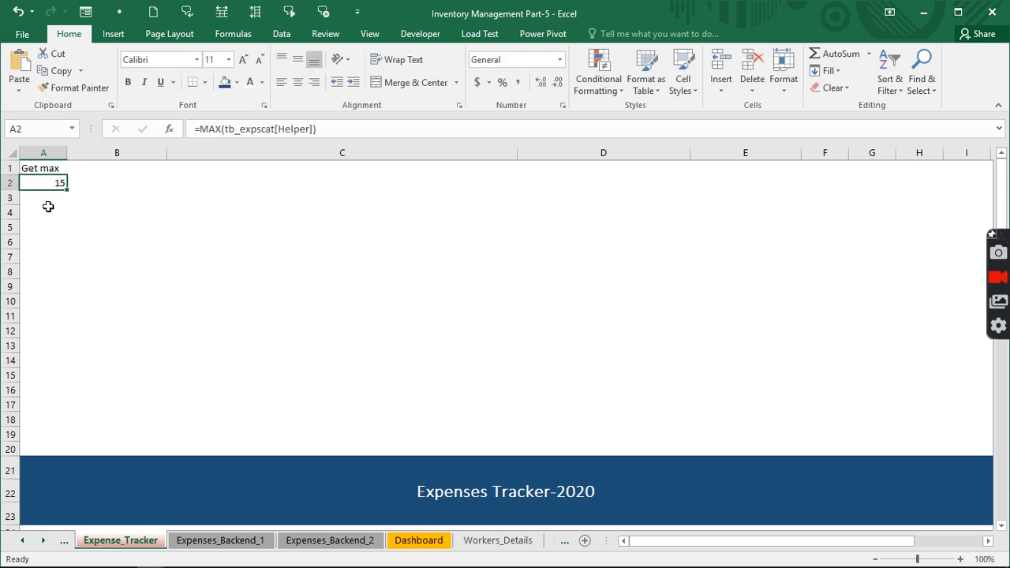
# Format the Get max label in A1 with a dark blue fill and bold white text
pyautogui.click(30, 168)
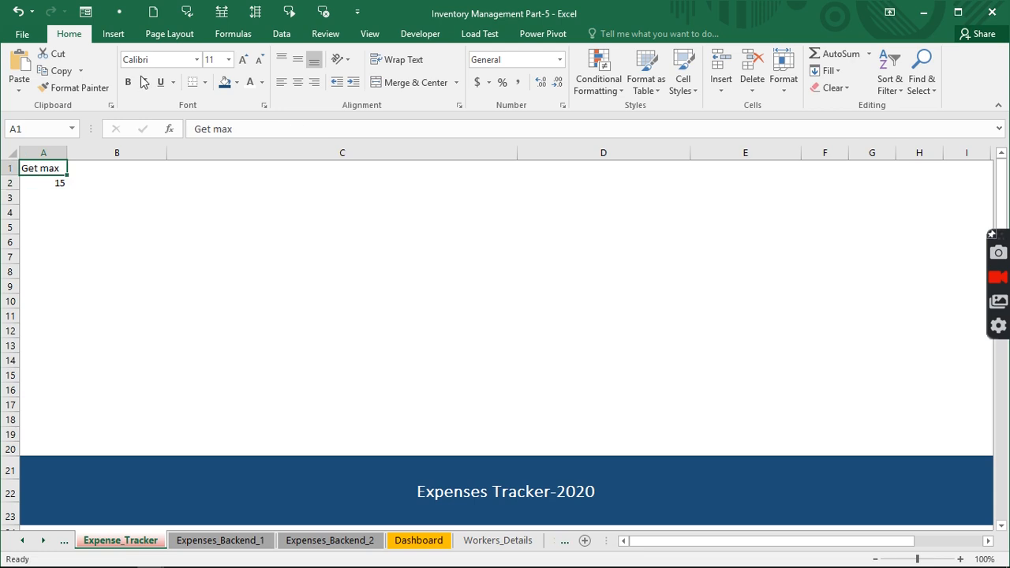
pyautogui.click(236, 82)
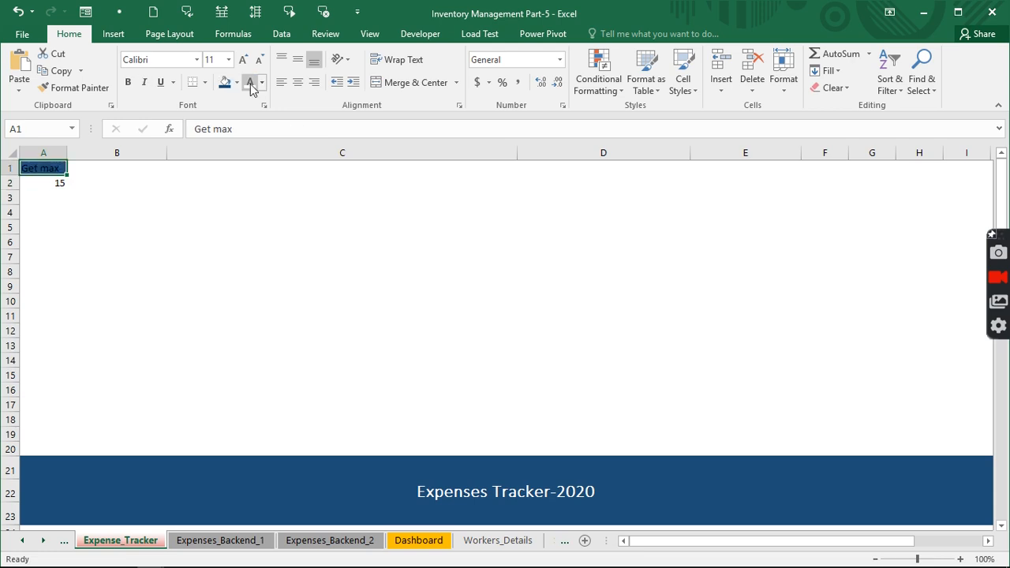
pyautogui.click(249, 80)
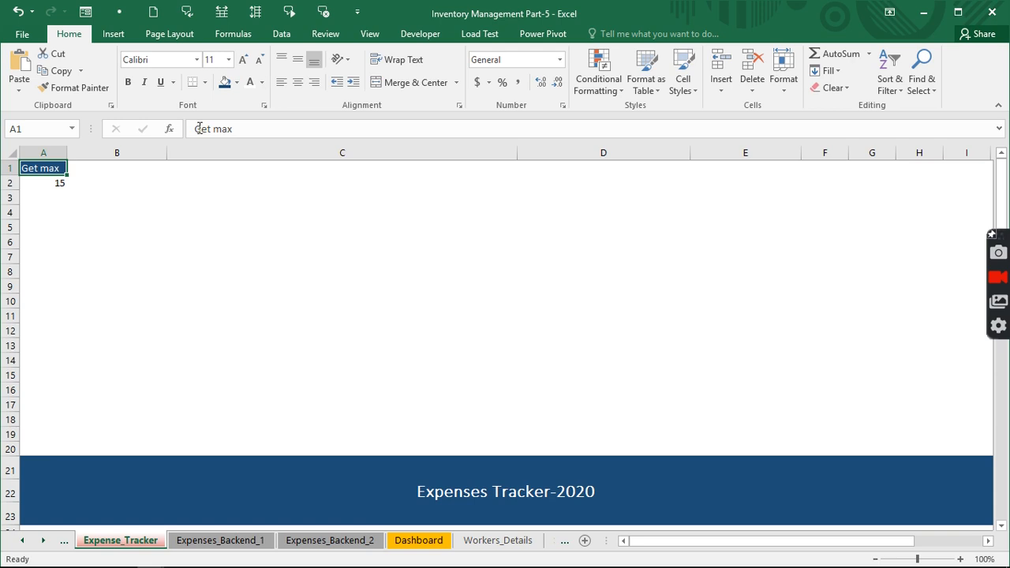
pyautogui.hotkey('ctrl', 'b')
# Enter the label Extract all the data in cell A4 of the Expense_Tracker sheet
pyautogui.click(39, 209)
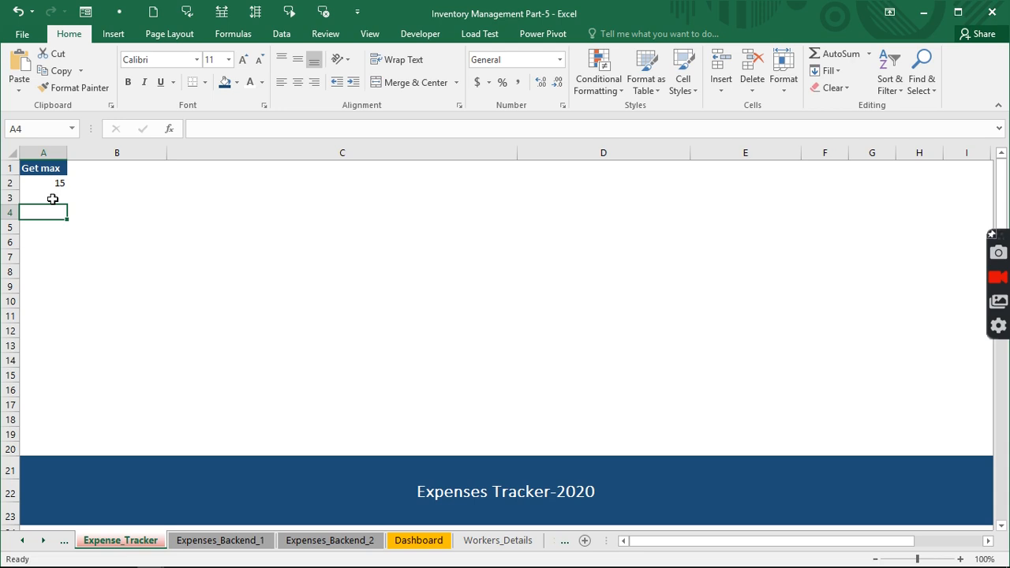
pyautogui.write('Extra')
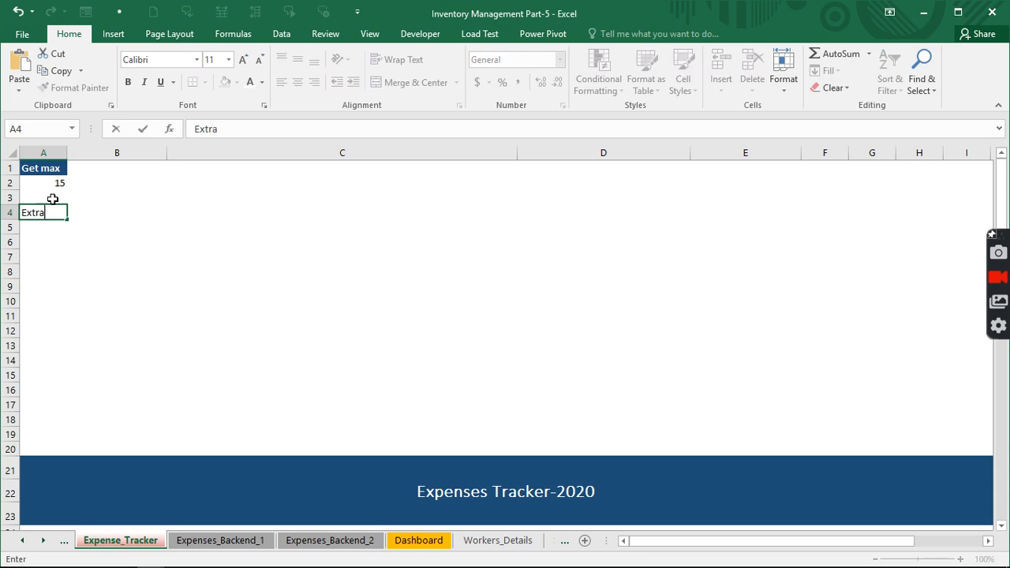
pyautogui.write('ct all the da')
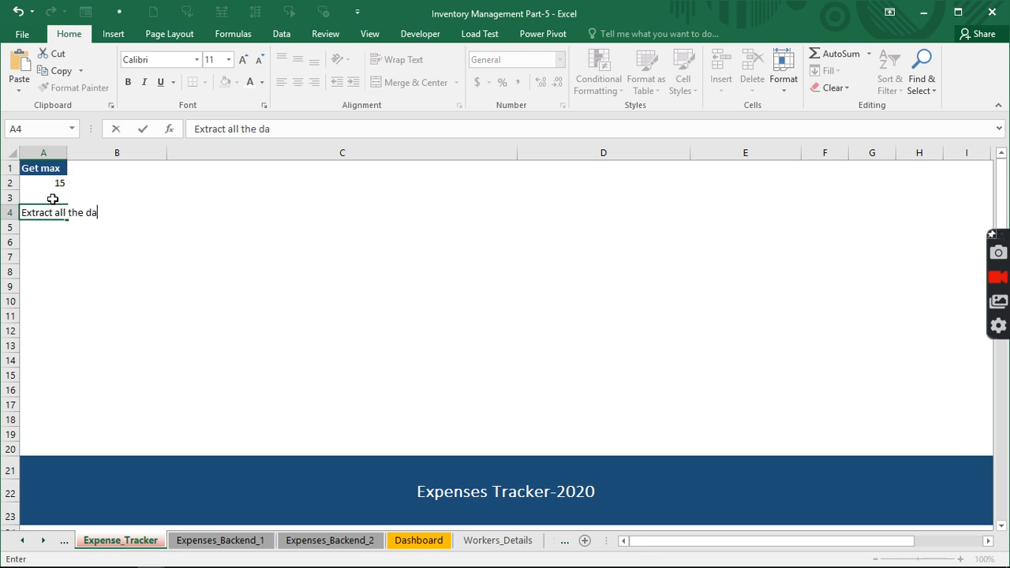
pyautogui.write('ta')
pyautogui.click(52, 241)
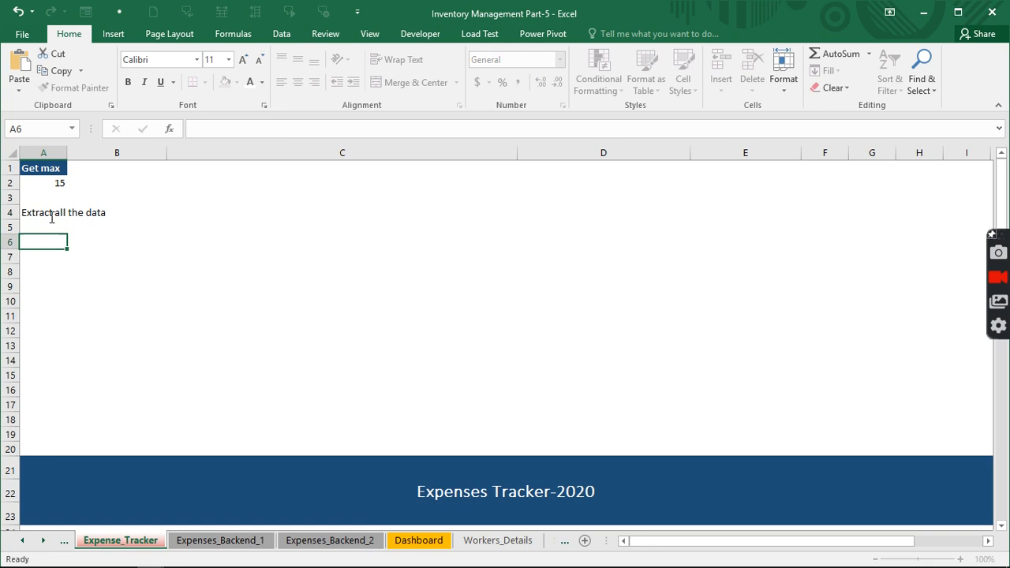
# Format cells A4:B4 with a dark blue fill and bold white text
pyautogui.moveTo(25, 212); pyautogui.dragTo(97, 210)
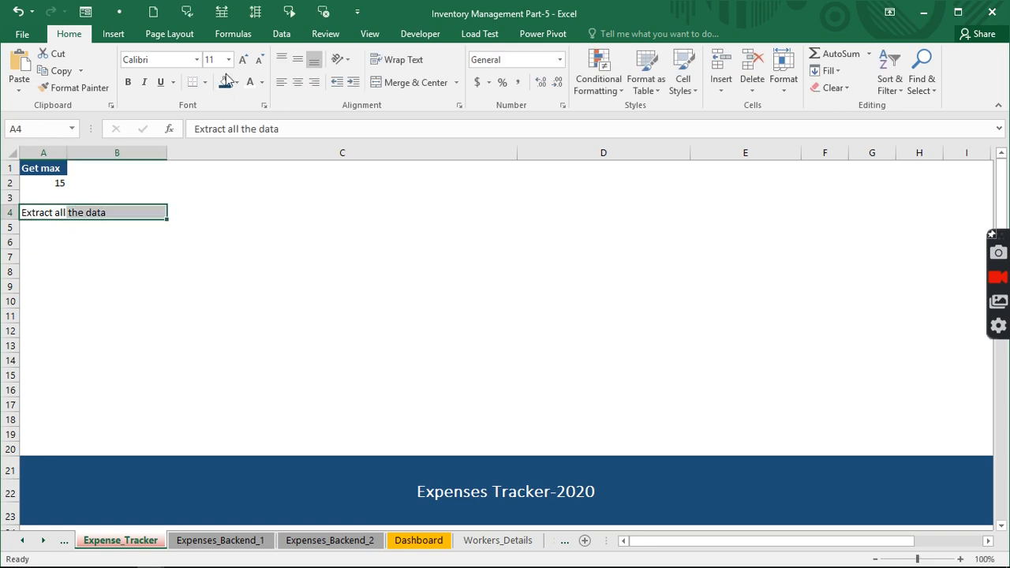
pyautogui.click(225, 82)
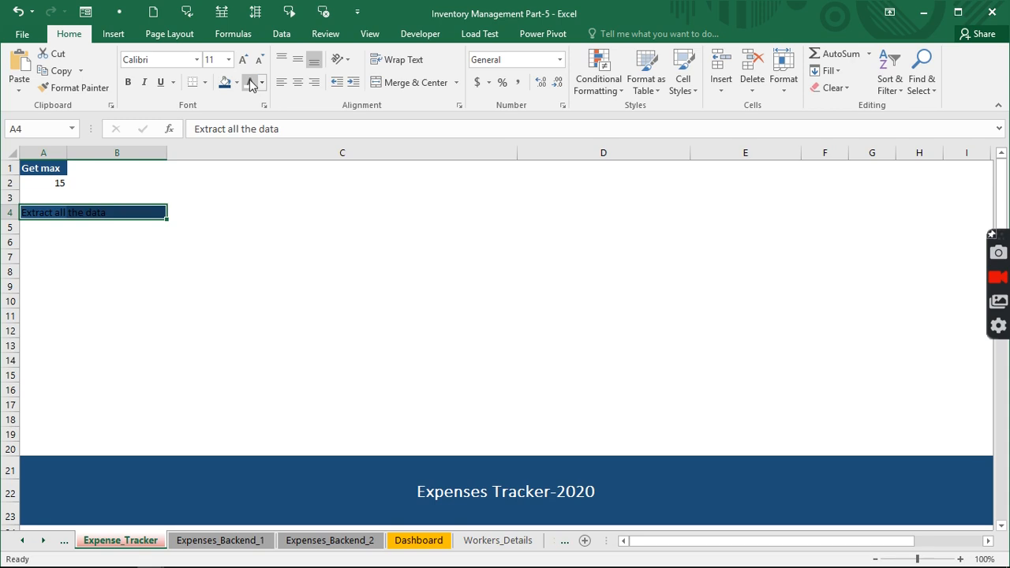
pyautogui.click(251, 84)
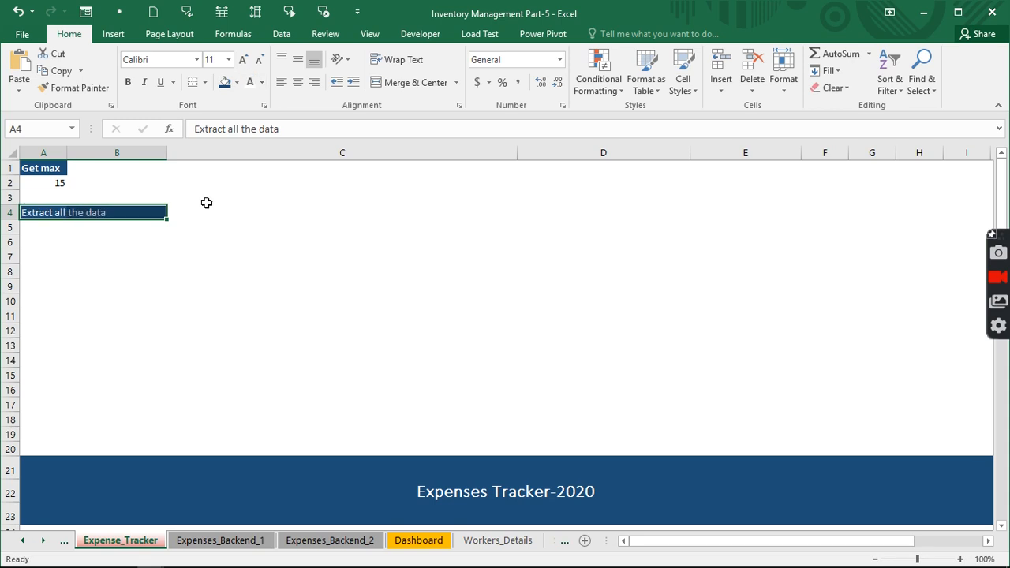
pyautogui.hotkey('ctrl', 'b')
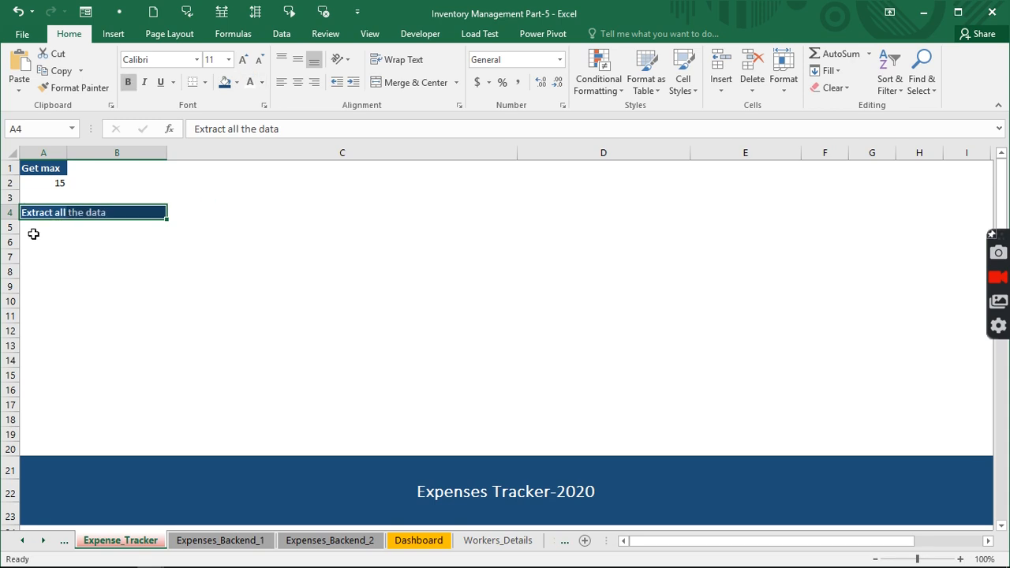
pyautogui.click(33, 231)
# Begin an INDEX formula in cell A6, below the Extract all the data heading
pyautogui.click(45, 244)
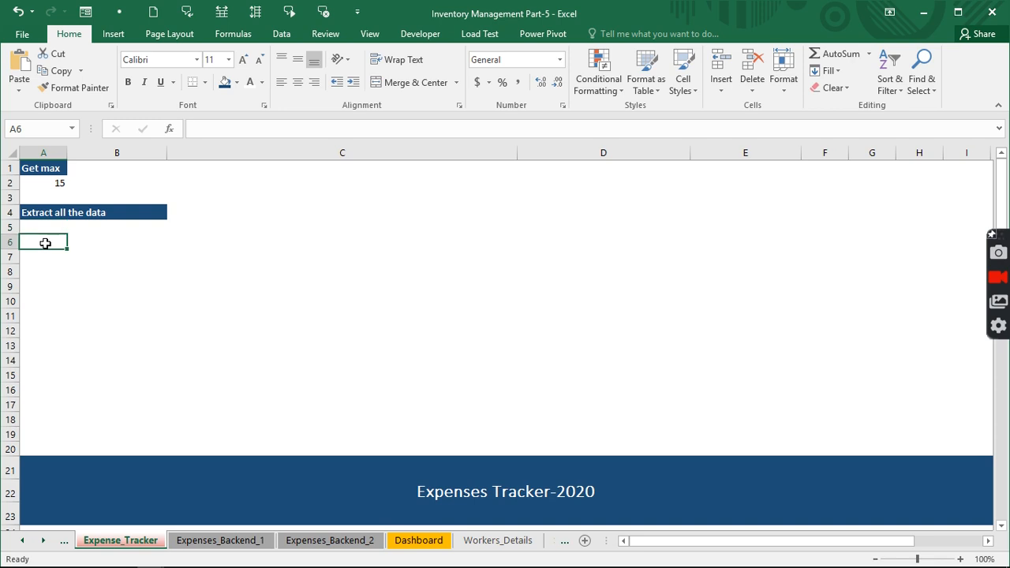
pyautogui.write('=')
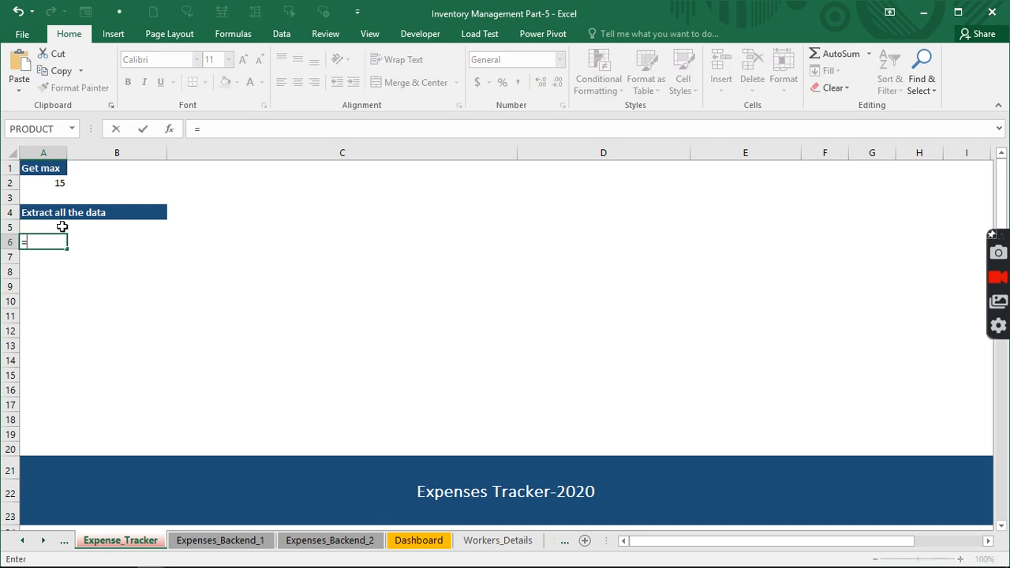
pyautogui.write('ind')
pyautogui.press('Tab')
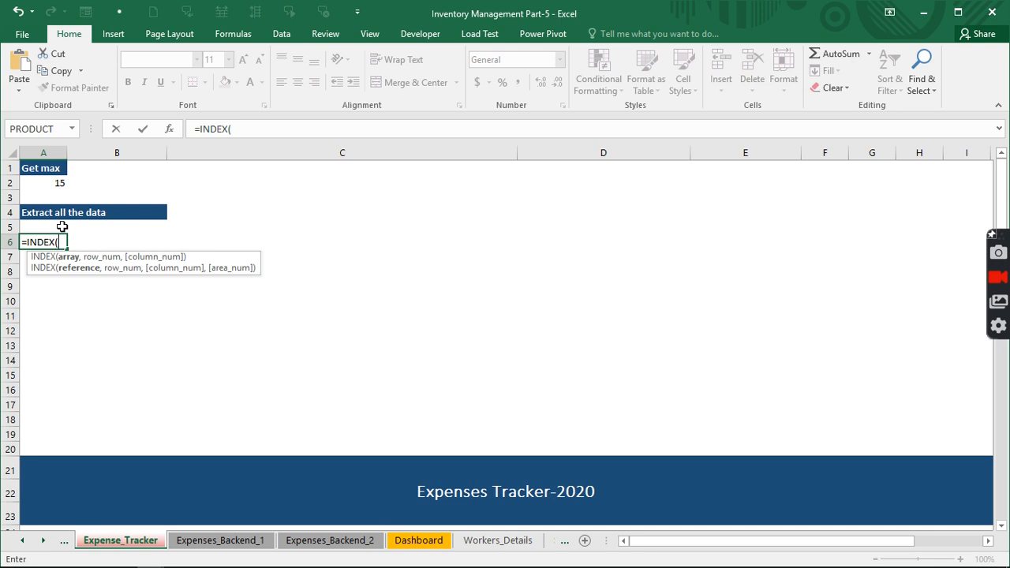
pyautogui.write('tb')
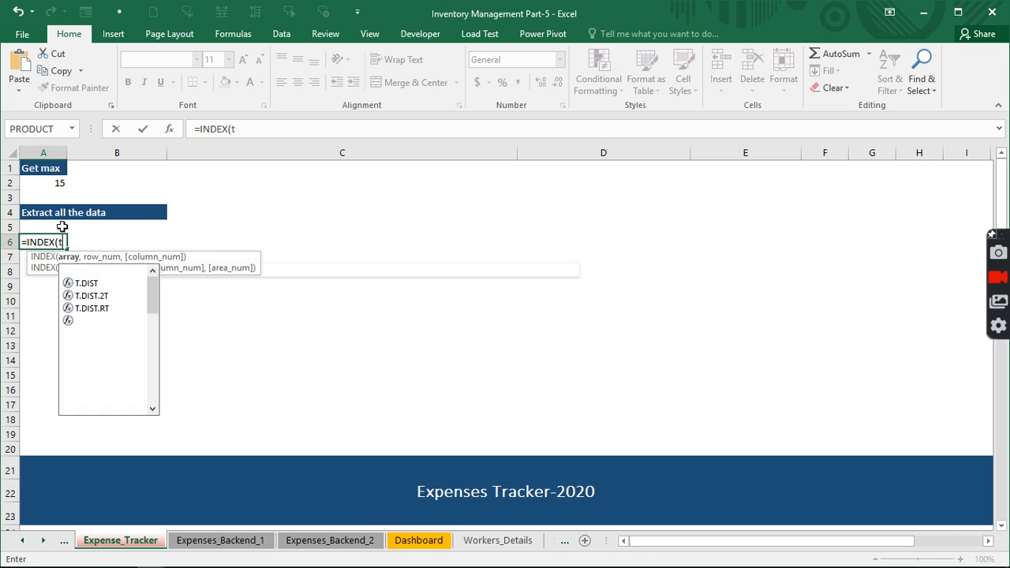
pyautogui.press('Down')
pyautogui.press('Down')
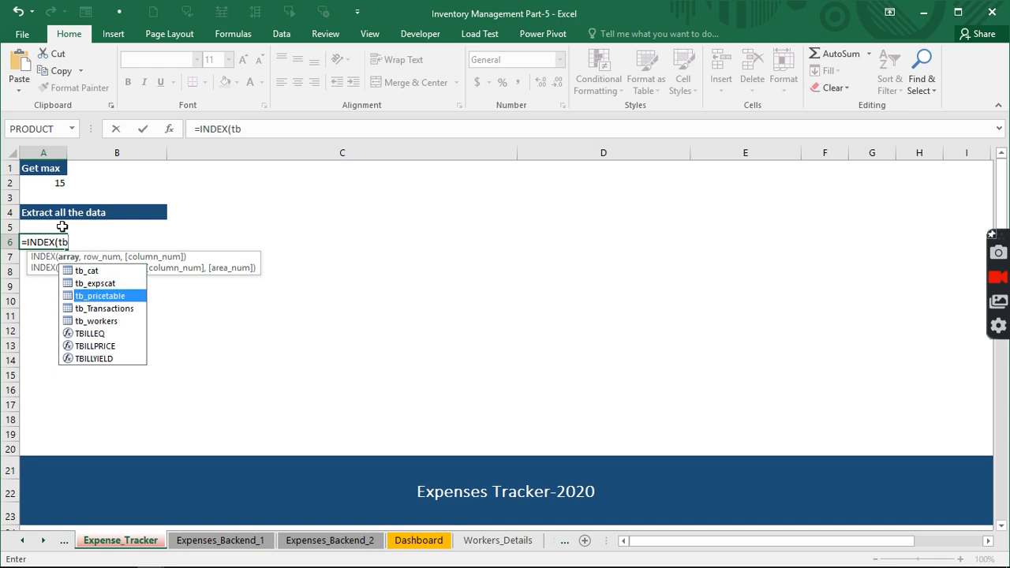
pyautogui.press('Up')
pyautogui.press('Tab')
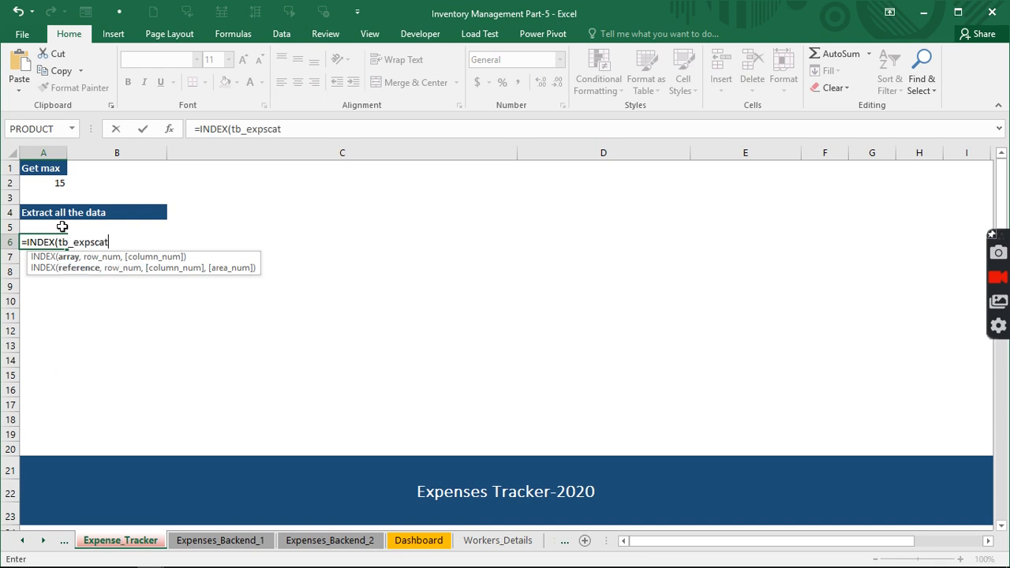
pyautogui.press('Return')
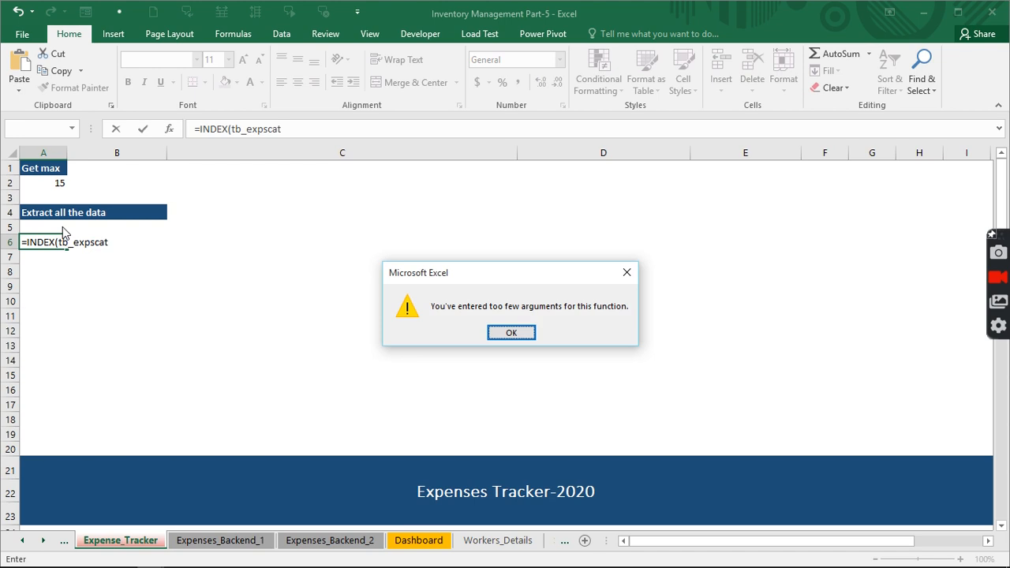
pyautogui.click(629, 273)
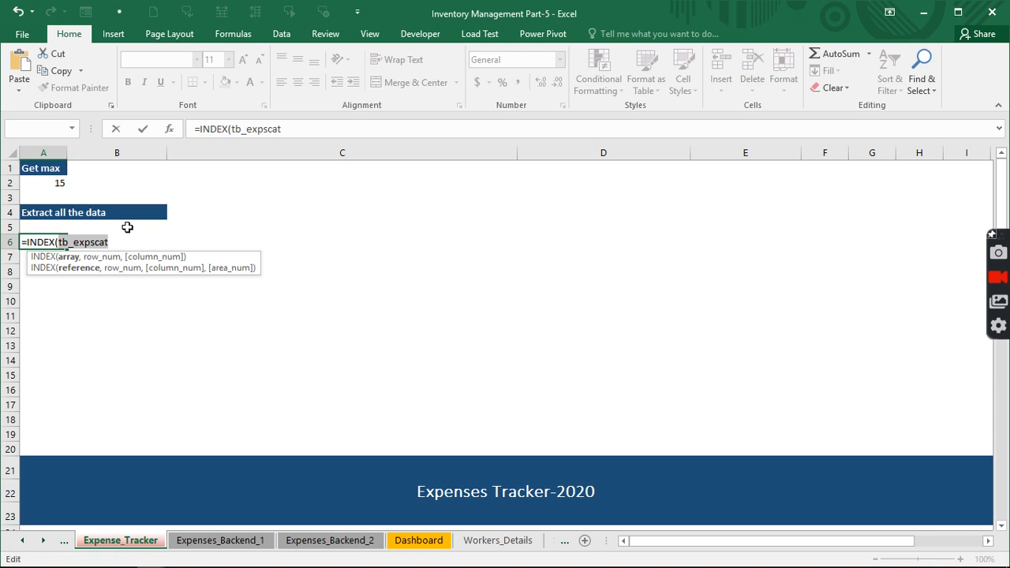
pyautogui.press('BackSpace')
# Set the INDEX array in A6 to tb_expscat[Expenses Categories] and continue to the row number argument
pyautogui.write('tb')
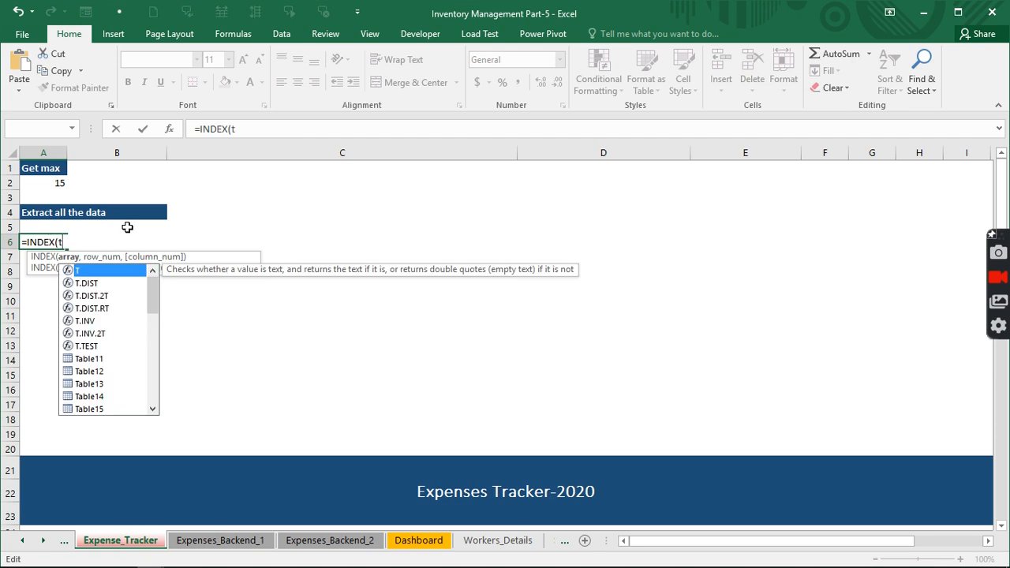
pyautogui.press('Down')
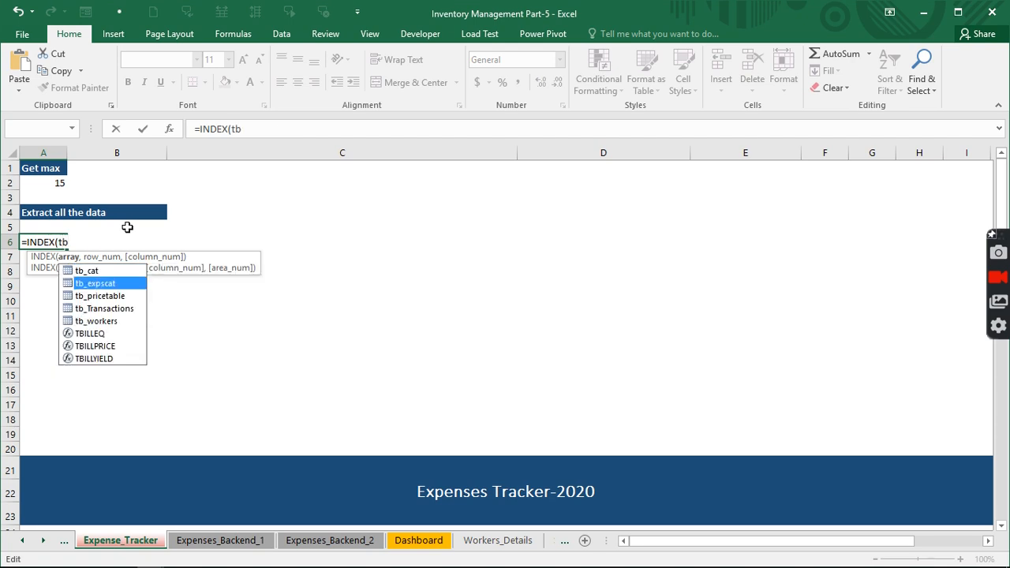
pyautogui.press('Tab')
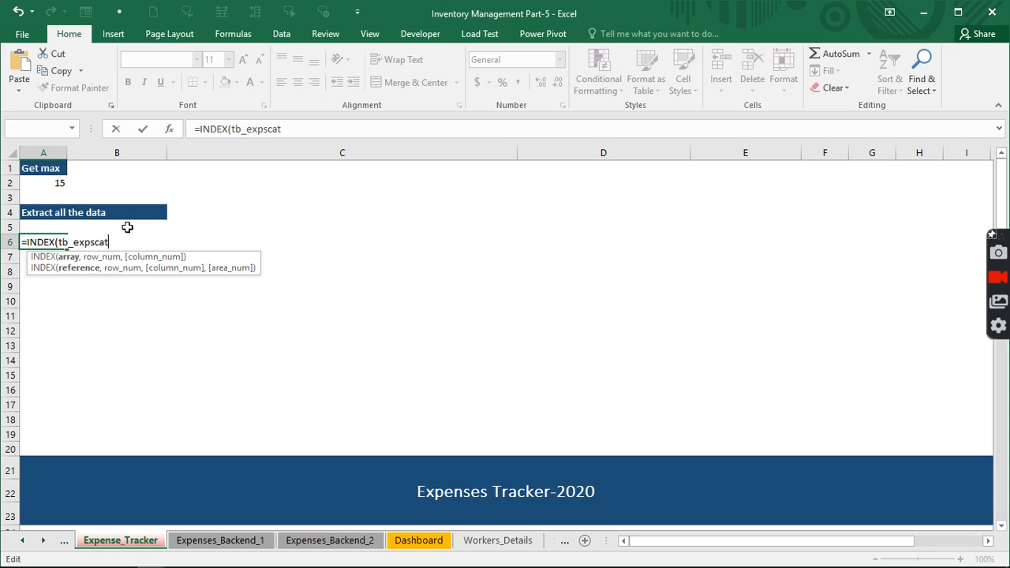
pyautogui.write('[')
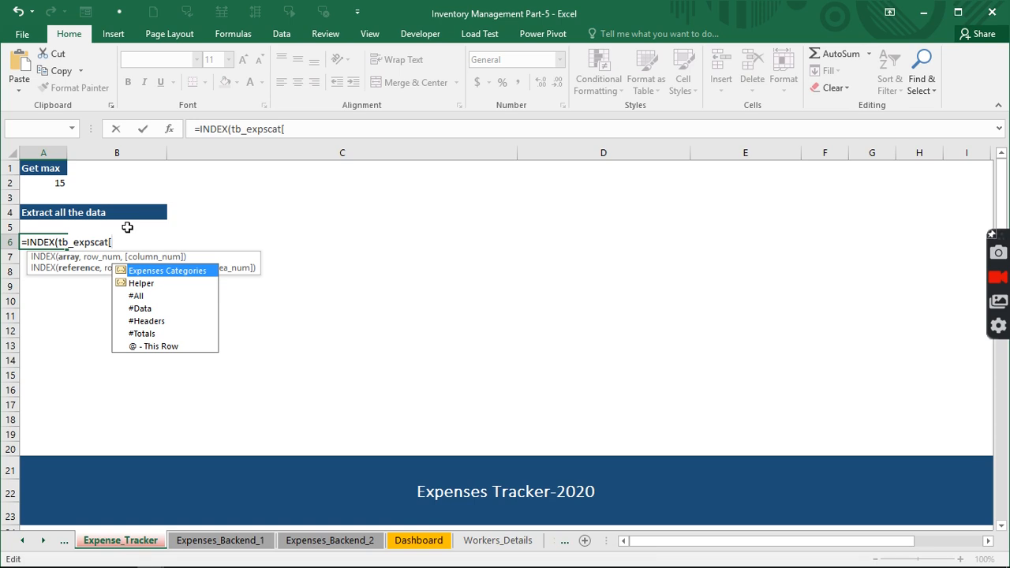
pyautogui.press('Down')
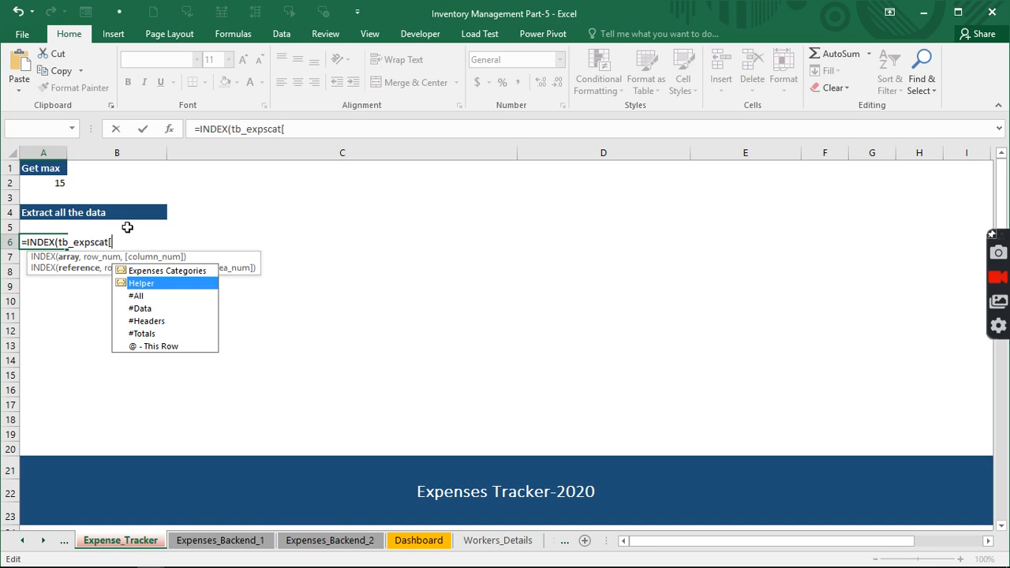
pyautogui.press('Up')
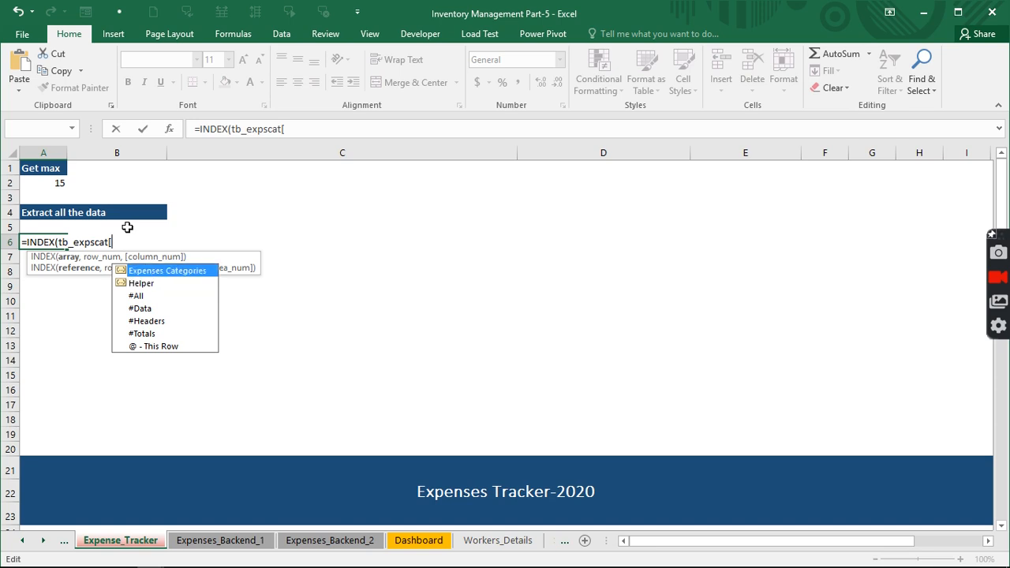
pyautogui.press('Tab')
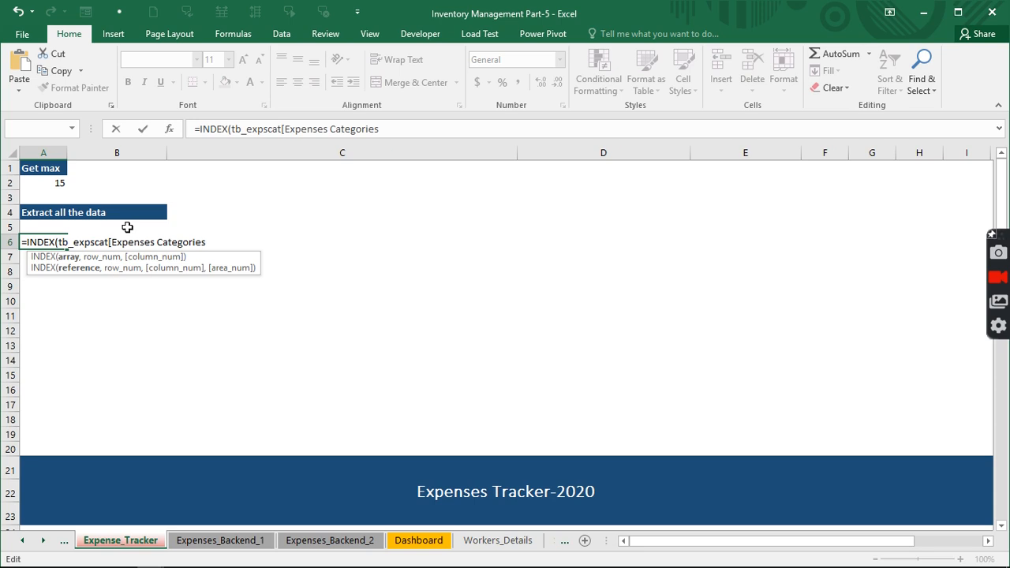
pyautogui.write('],')
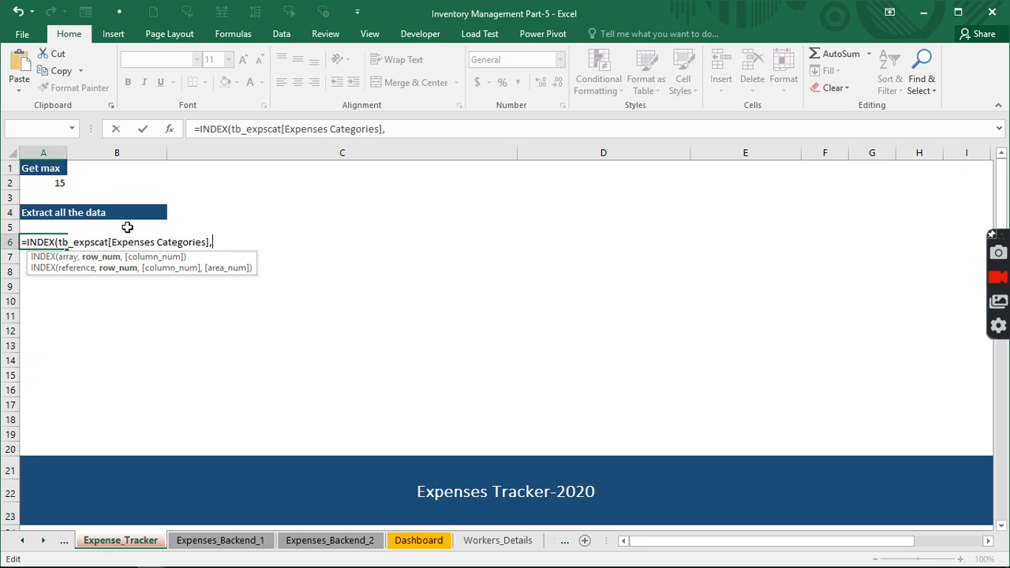
# Add a MATCH function as the INDEX row number, with ROWS(a$6:a6) as its lookup value
pyautogui.write('mat')
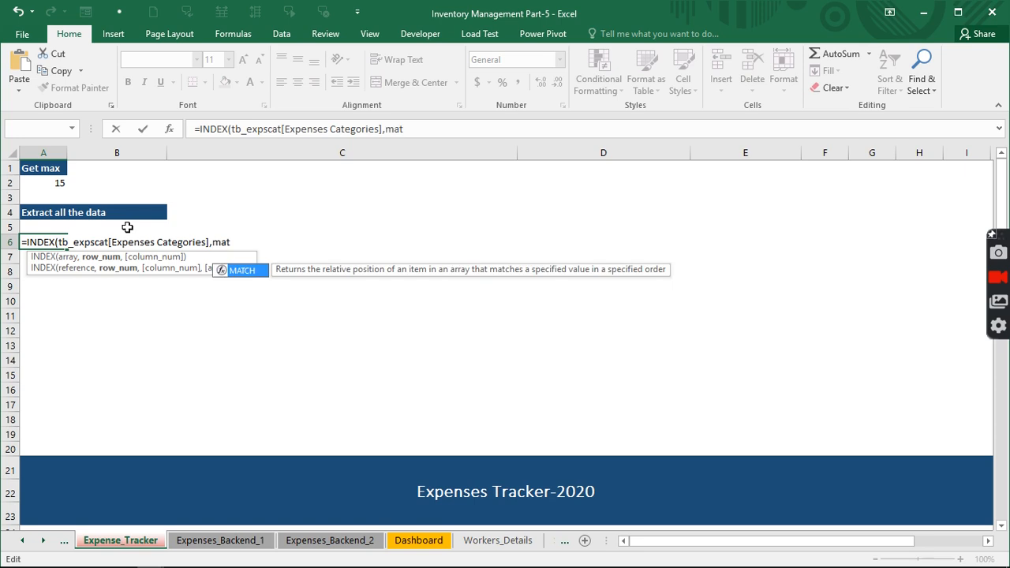
pyautogui.press('Tab')
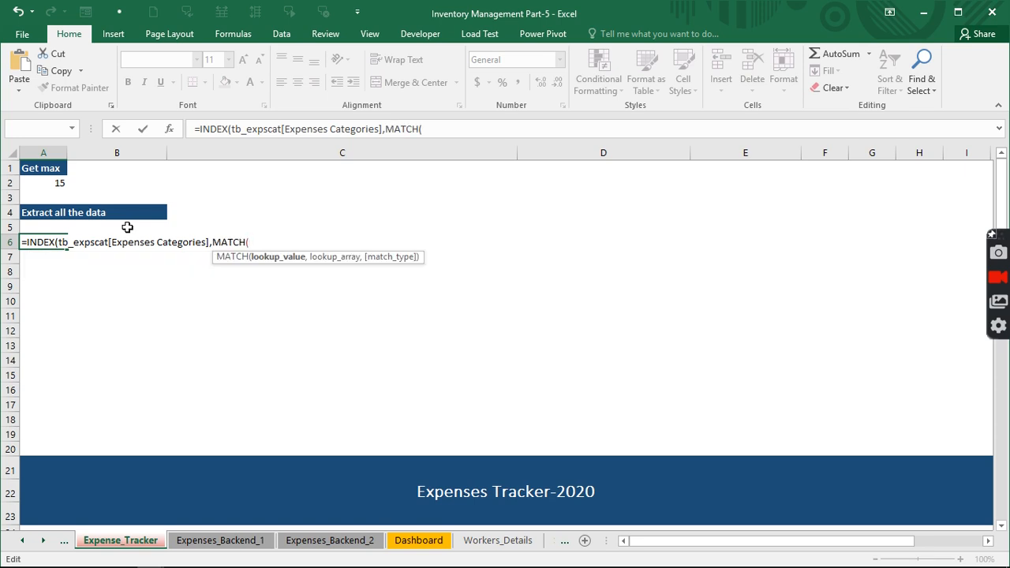
pyautogui.write('rows')
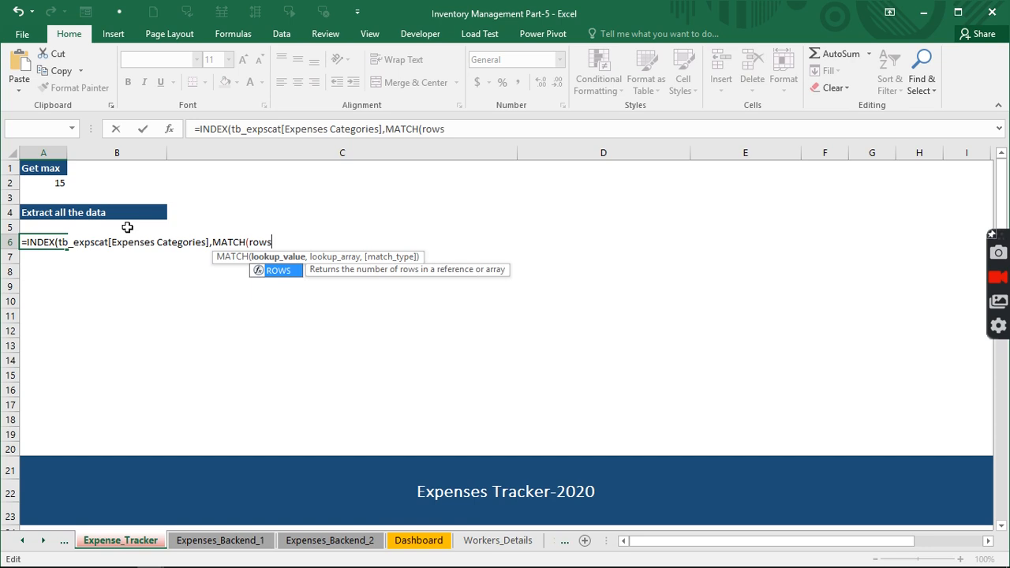
pyautogui.press('Tab')
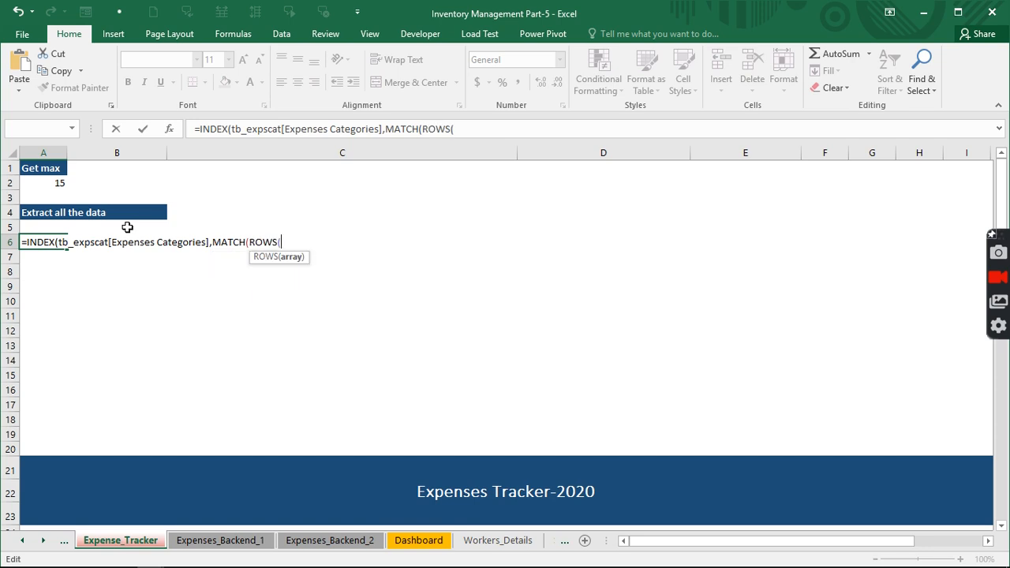
pyautogui.write('a')
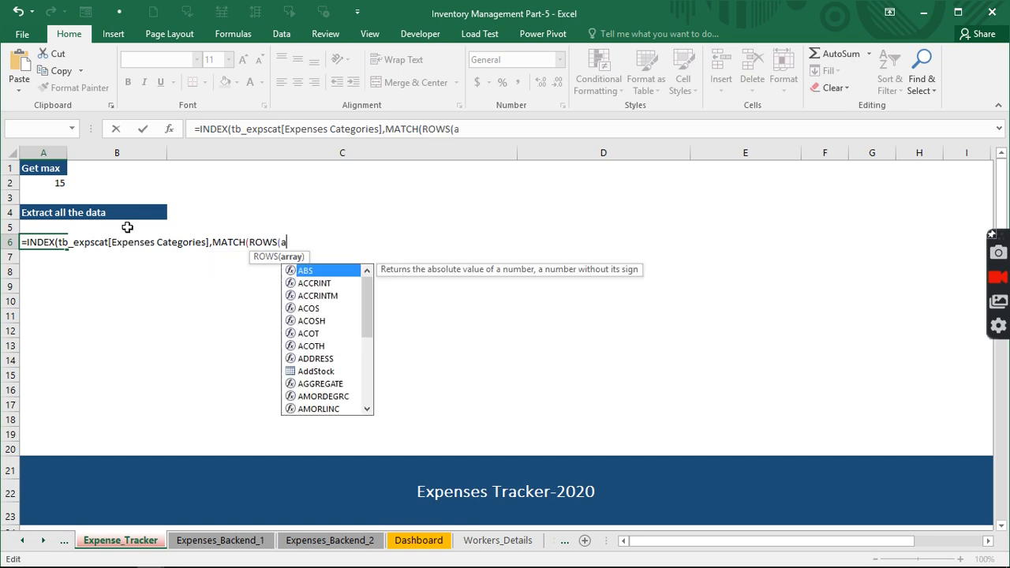
pyautogui.write('$')
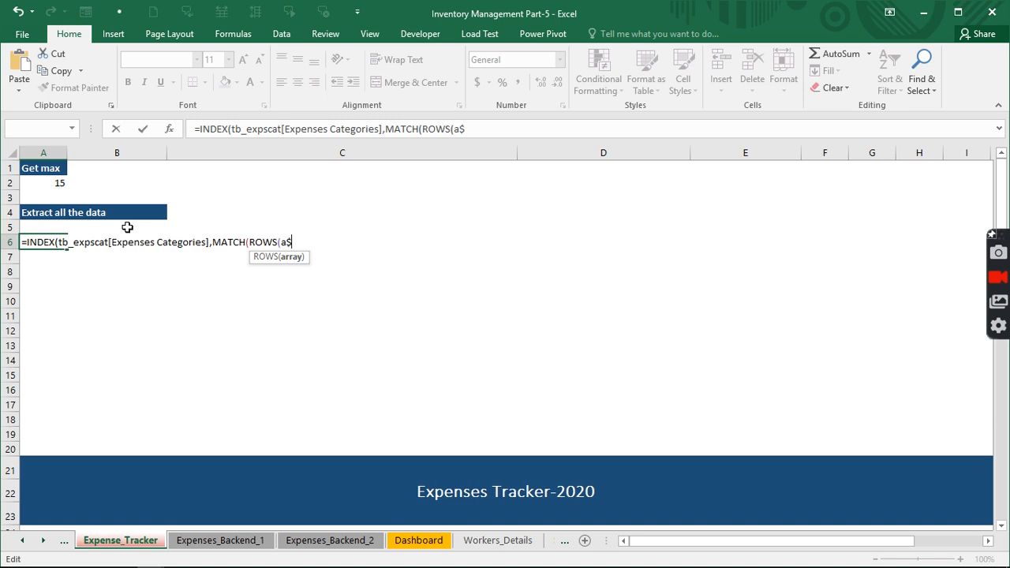
pyautogui.write('6:a')
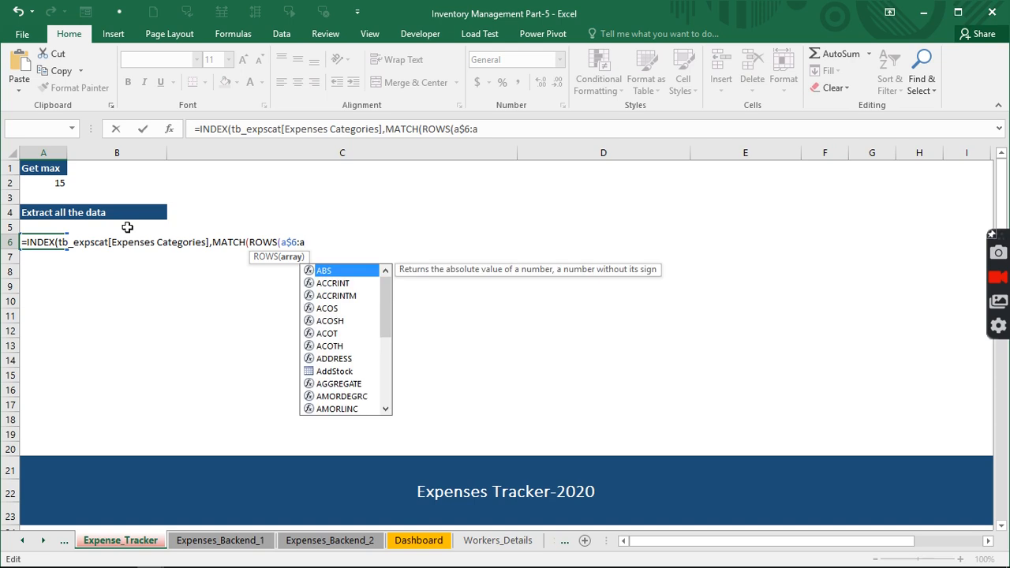
pyautogui.write('6')
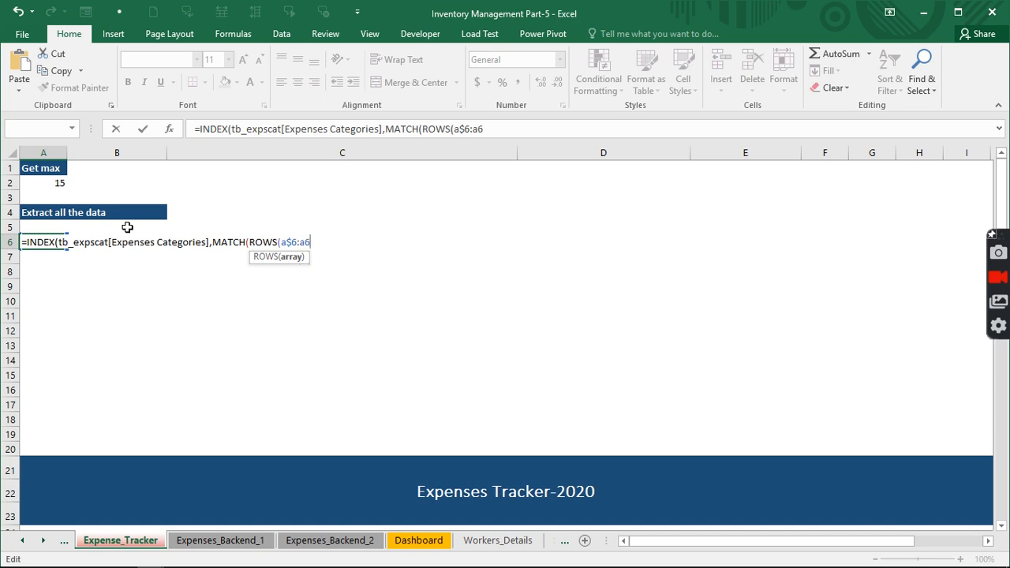
pyautogui.write('),')
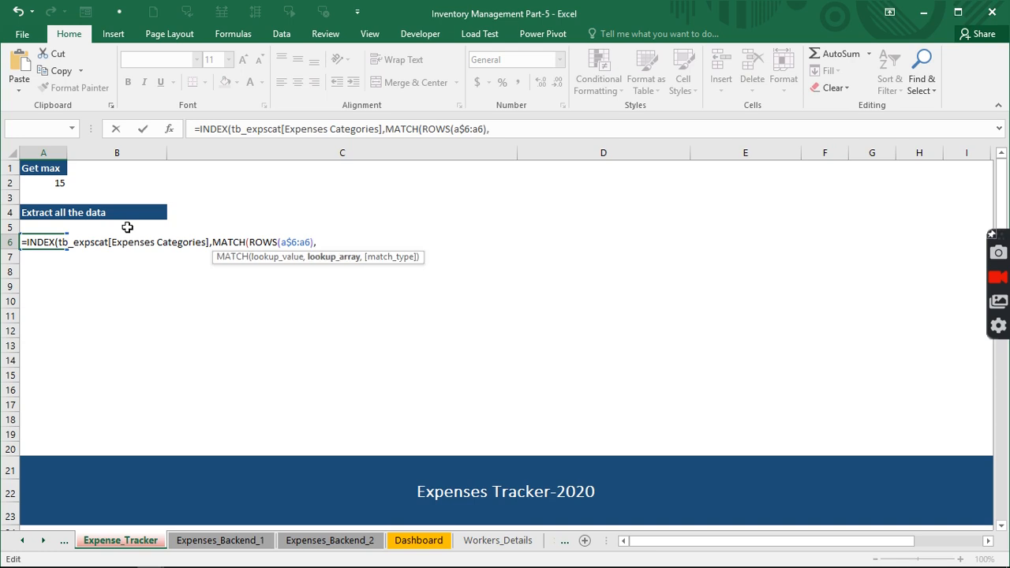
# Set the MATCH lookup array to tb_expscat[Helper] and complete the INDEX/MATCH formula in cell A6
pyautogui.write('tb')
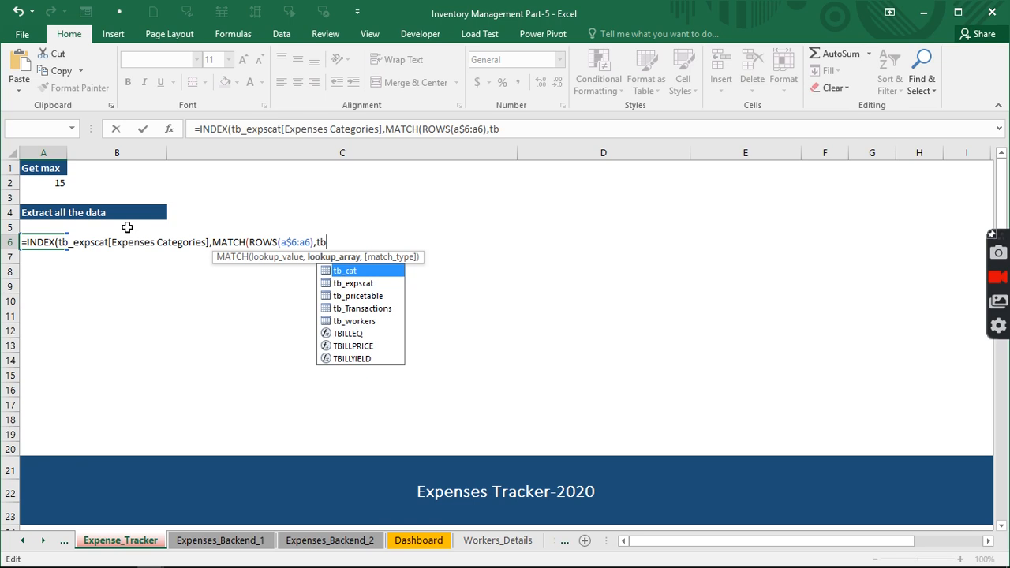
pyautogui.press('Down')
pyautogui.press('Tab')
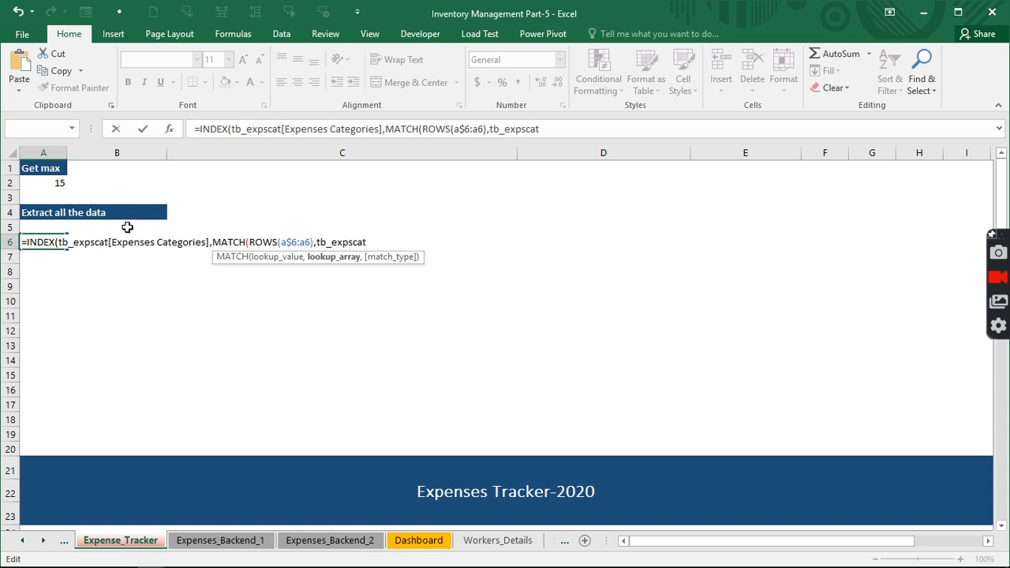
pyautogui.write('[h')
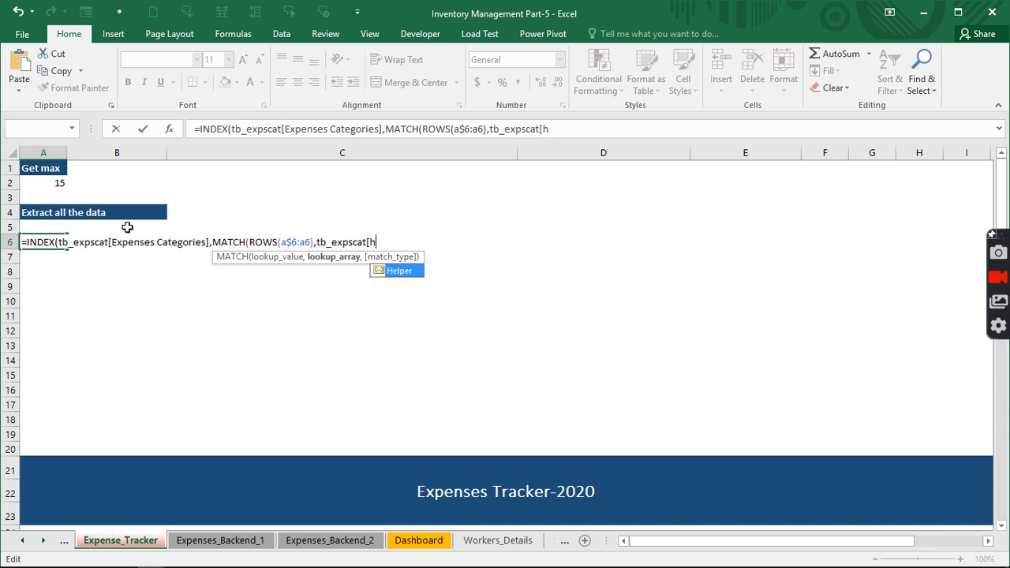
pyautogui.press('Tab')
pyautogui.write(']')
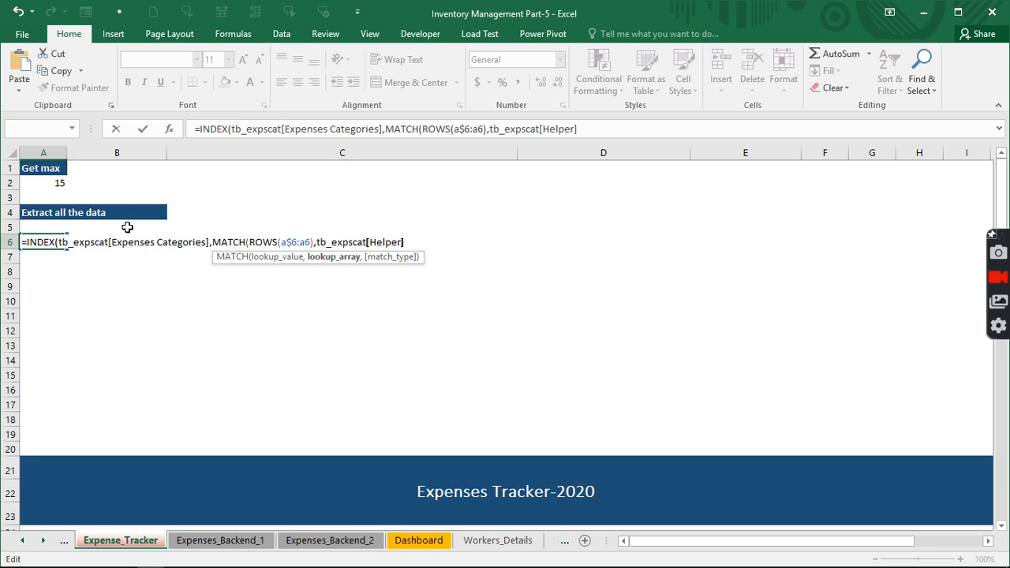
pyautogui.write('))')
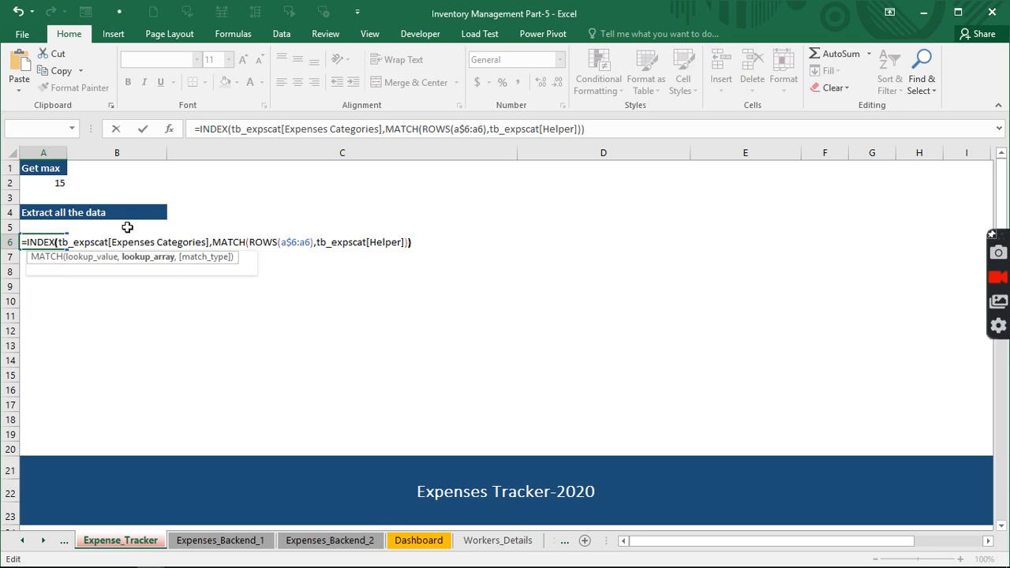
pyautogui.hotkey('ctrl', 'Return')
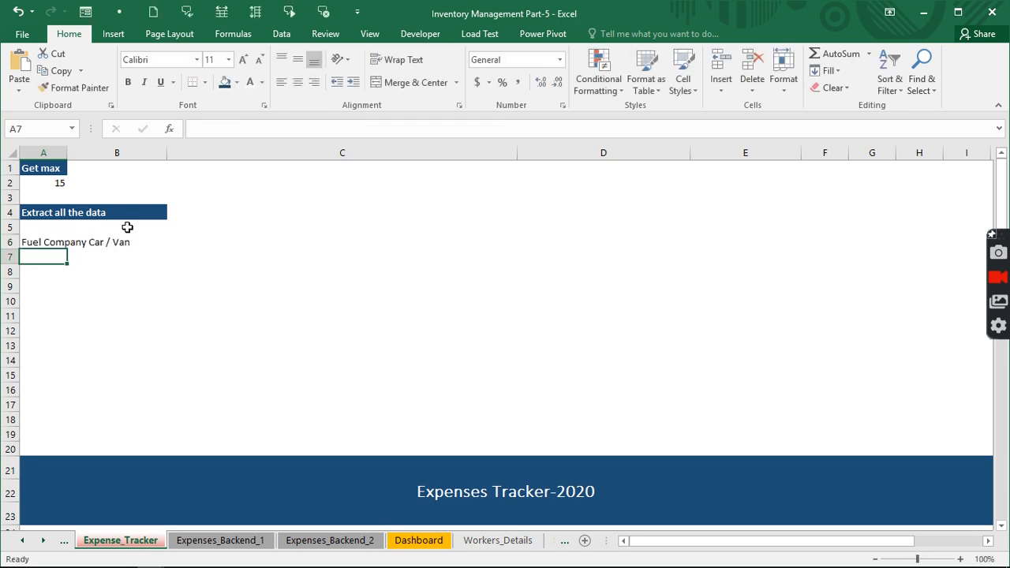
# Add match type 0 to the MATCH function in A6 and fill the formula down to A19
pyautogui.click(33, 240)
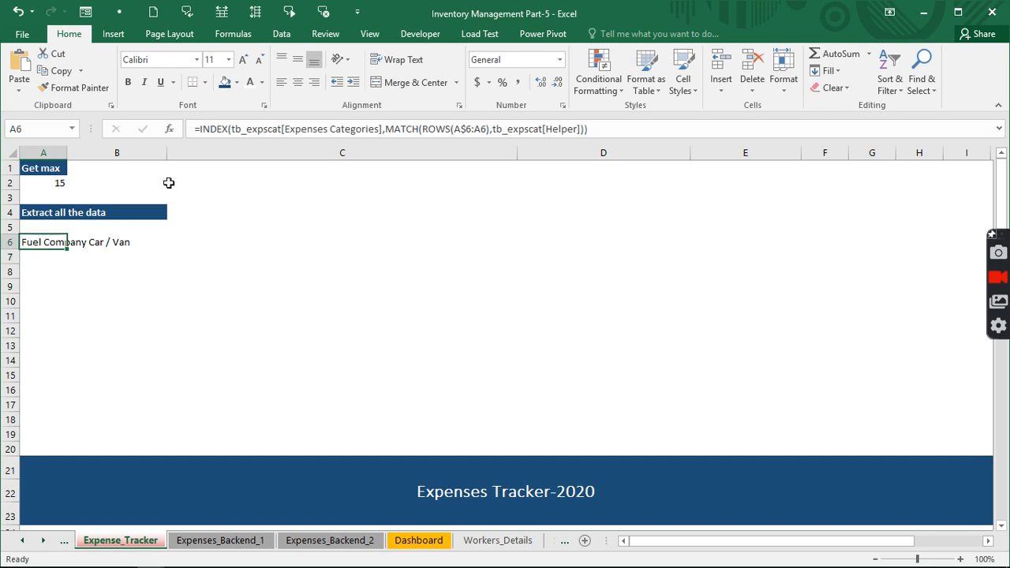
pyautogui.click(583, 130)
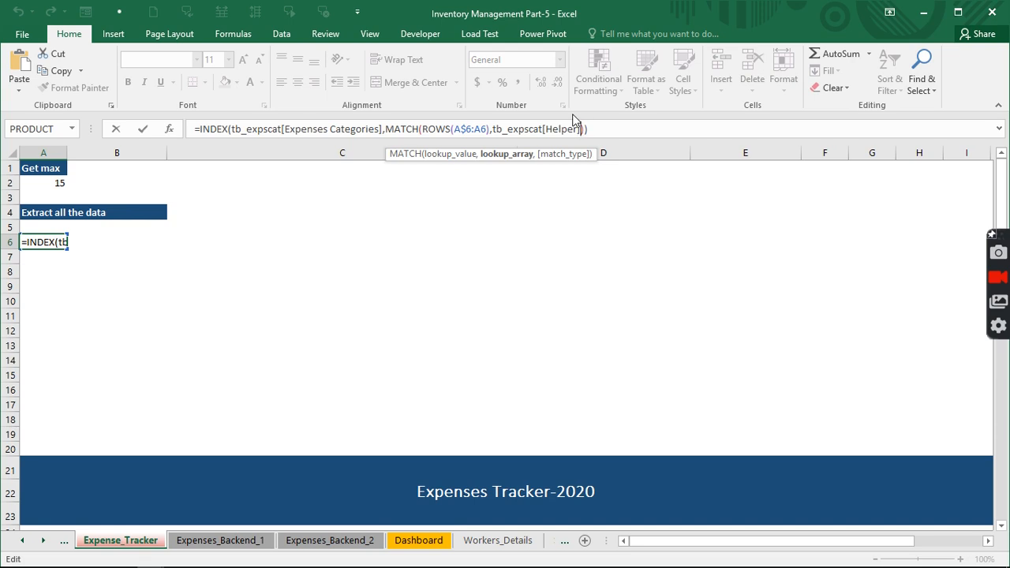
pyautogui.write(',0')
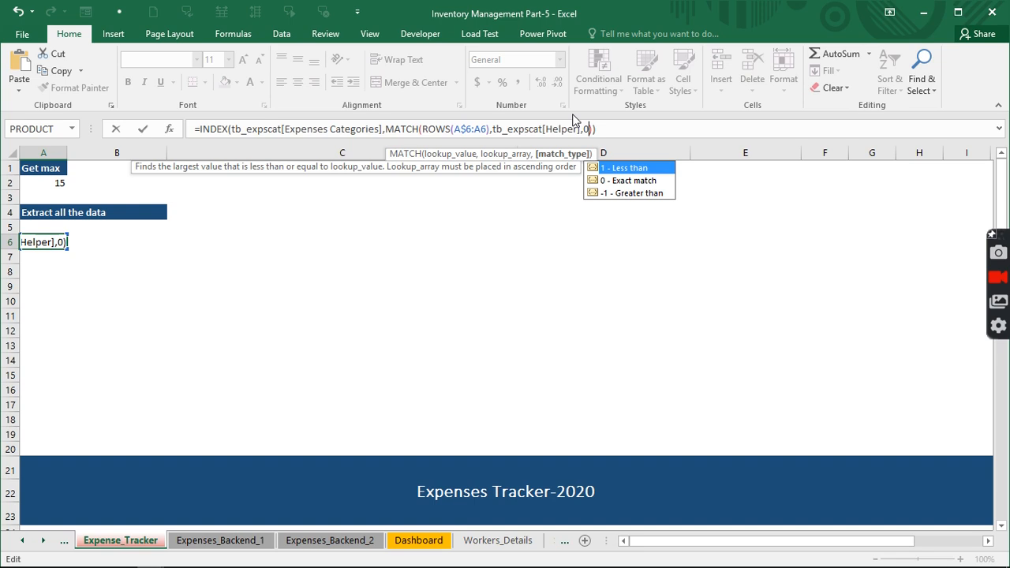
pyautogui.press('Return')
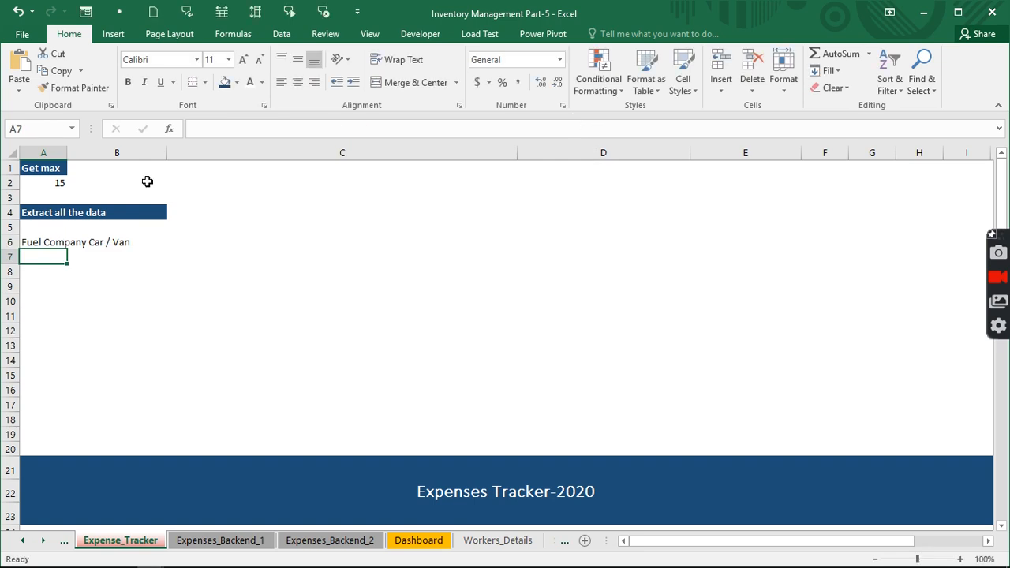
pyautogui.click(50, 239)
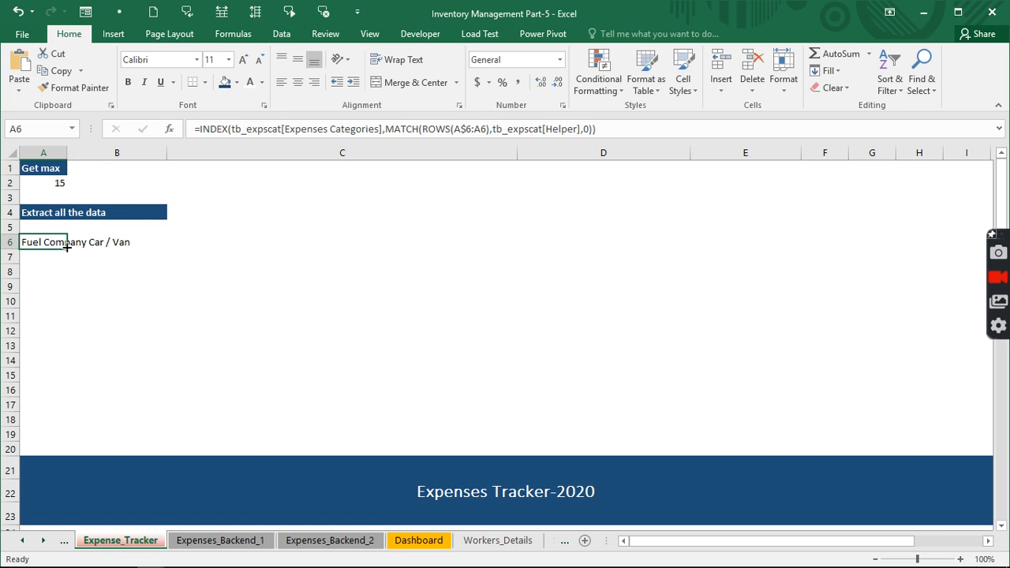
pyautogui.moveTo(67, 248); pyautogui.dragTo(45, 449)
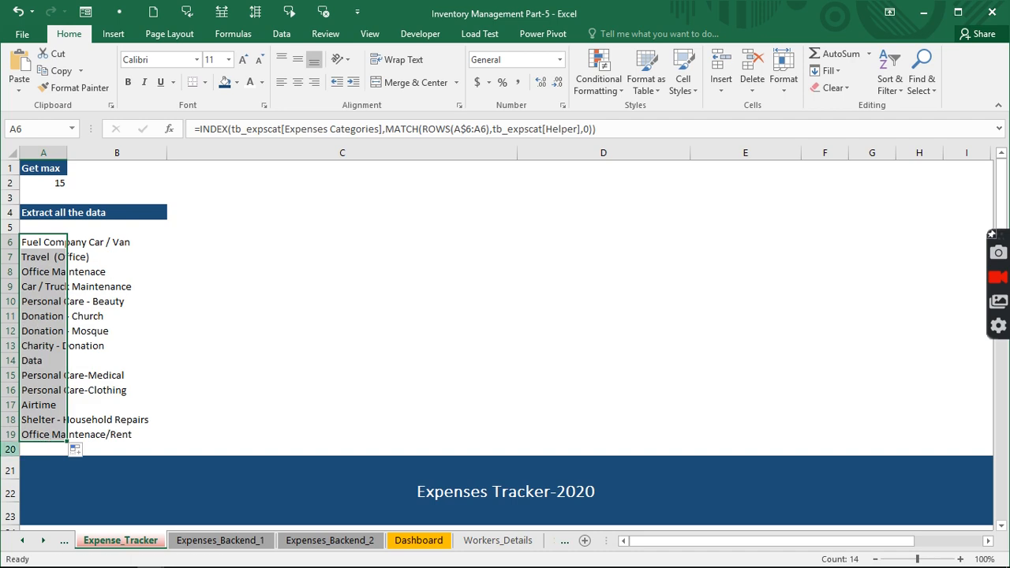
# Insert three rows above the Expenses Tracker-2020 banner, starting at row 20, and extend the formula from A19 to A22
pyautogui.moveTo(9, 450); pyautogui.dragTo(9, 491)
pyautogui.rightClick(14, 472)
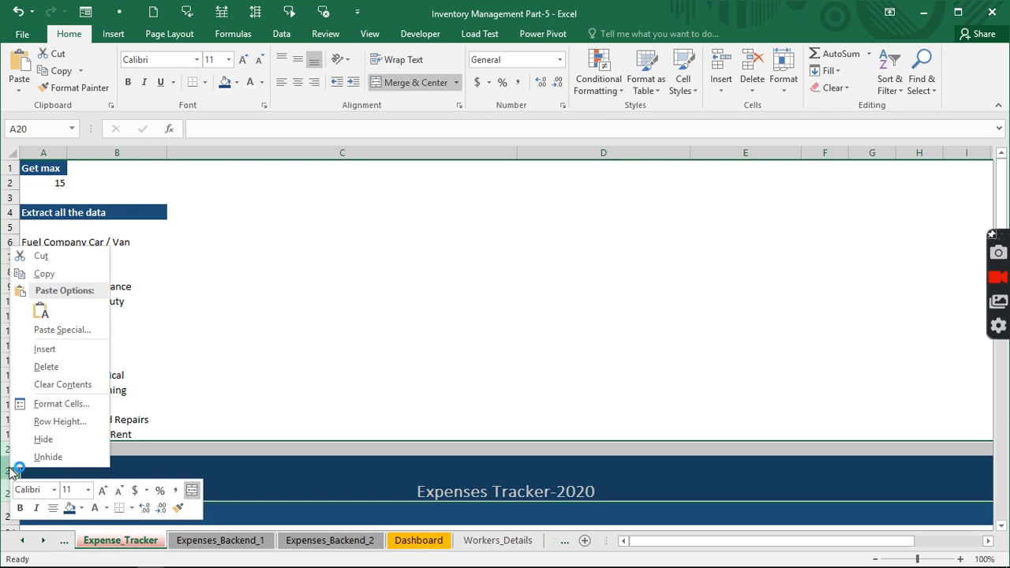
pyautogui.click(44, 349)
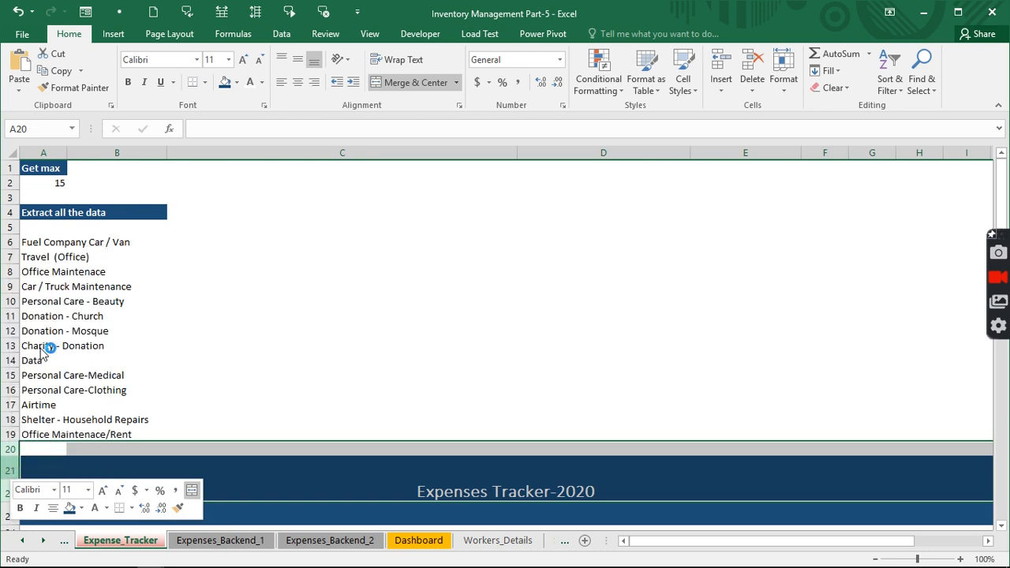
pyautogui.click(64, 428)
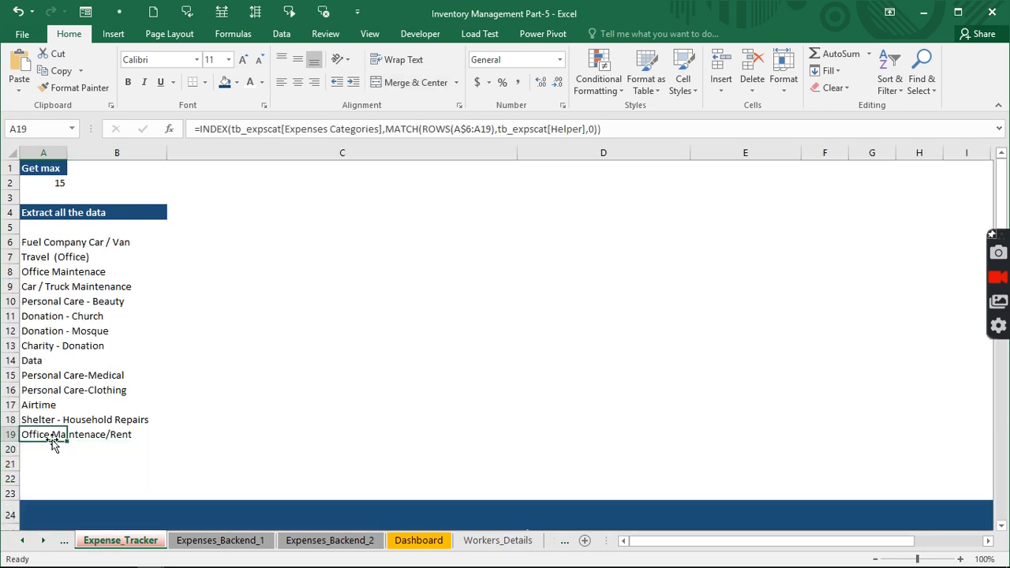
pyautogui.moveTo(68, 440); pyautogui.dragTo(69, 481)
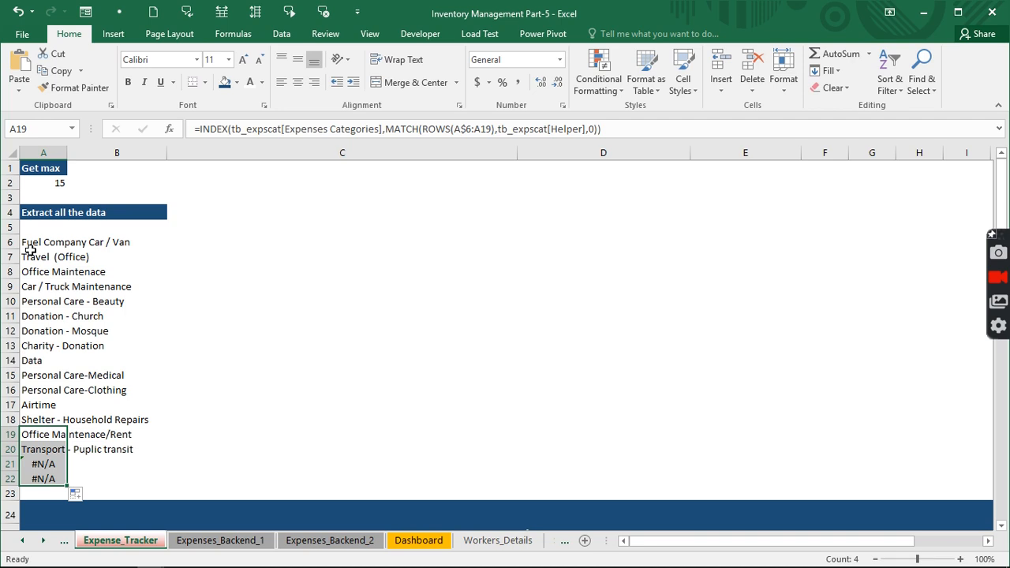
pyautogui.moveTo(30, 250); pyautogui.dragTo(47, 479)
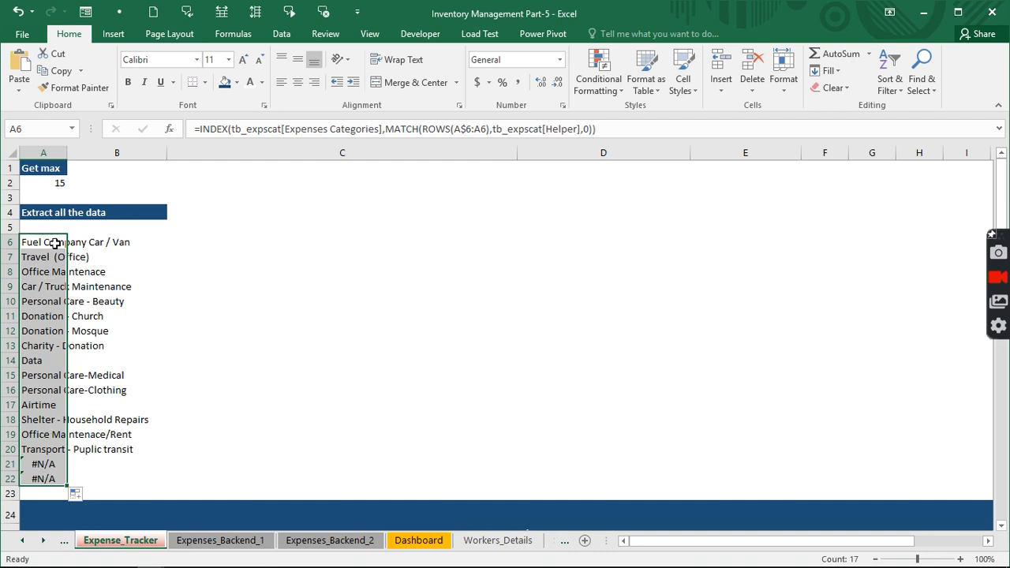
pyautogui.moveTo(54, 243); pyautogui.dragTo(57, 451)
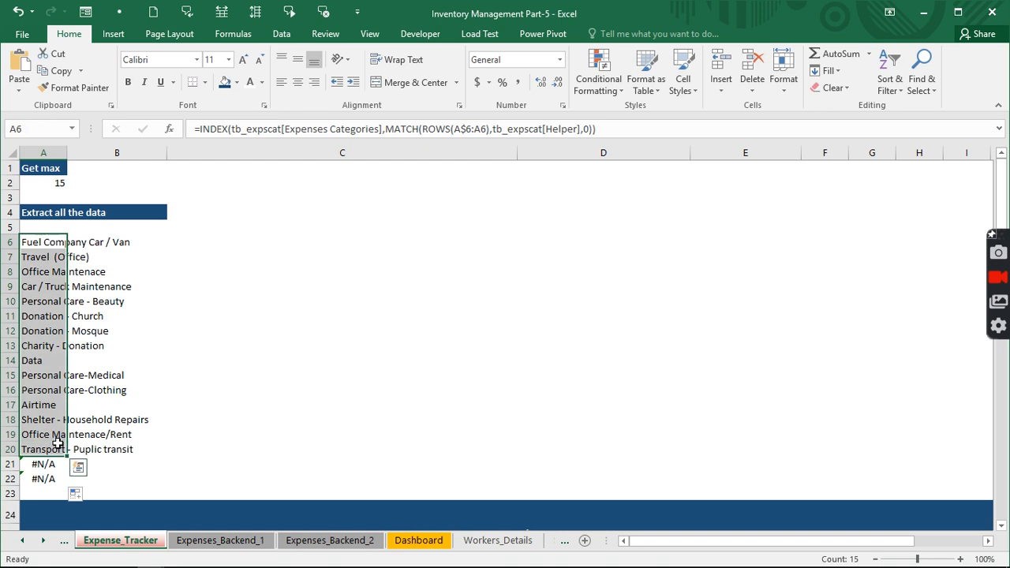
# Start wrapping the A6 formula in an IF function, reusing its ROWS(A$6:A6) expression for the logical test ROWS(A$6:A6)>A2
pyautogui.click(30, 242)
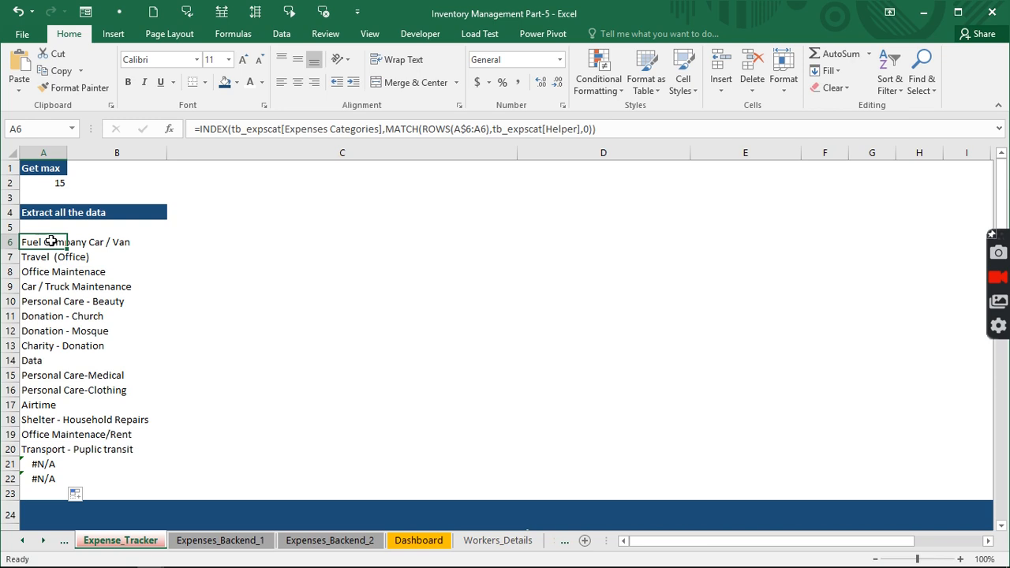
pyautogui.click(421, 129)
pyautogui.moveTo(421, 128); pyautogui.dragTo(490, 128)
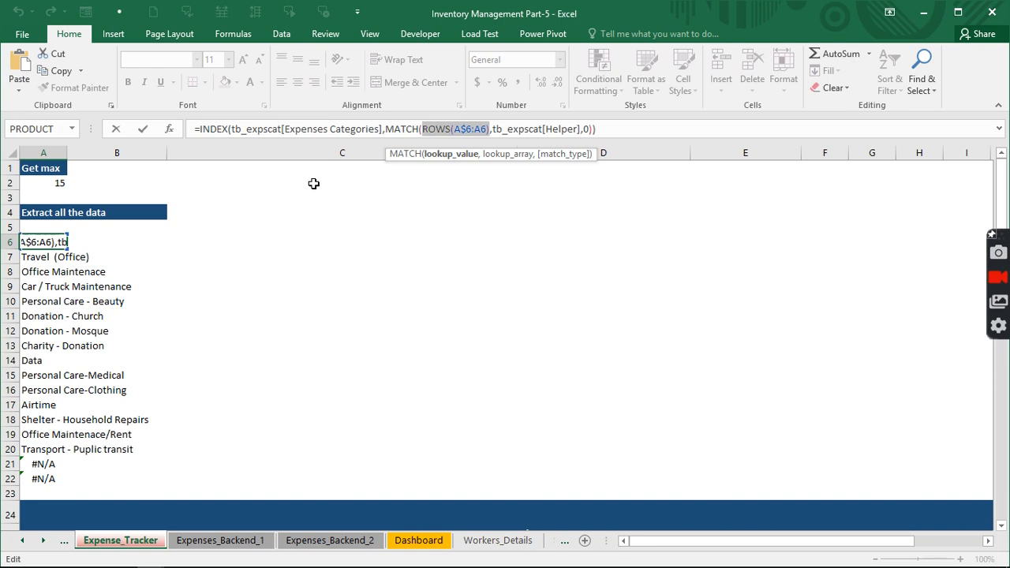
pyautogui.click(199, 128)
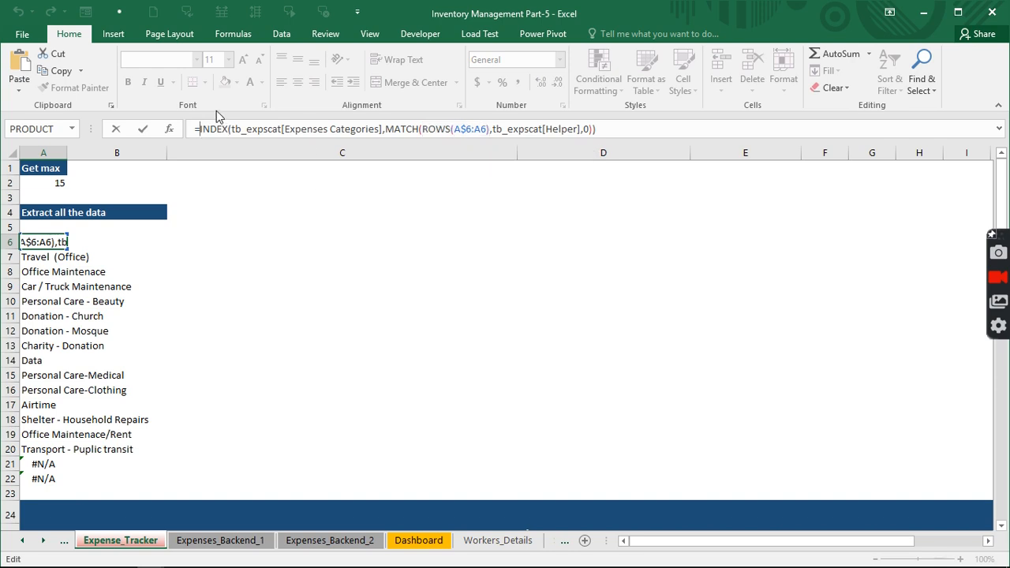
pyautogui.write('IF(')
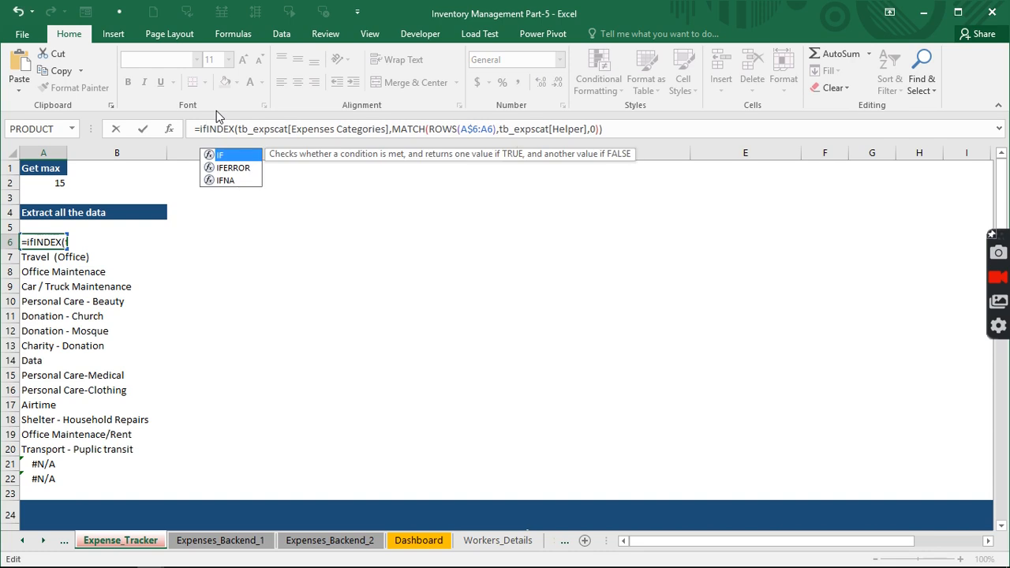
pyautogui.hotkey('ctrl', 'v')
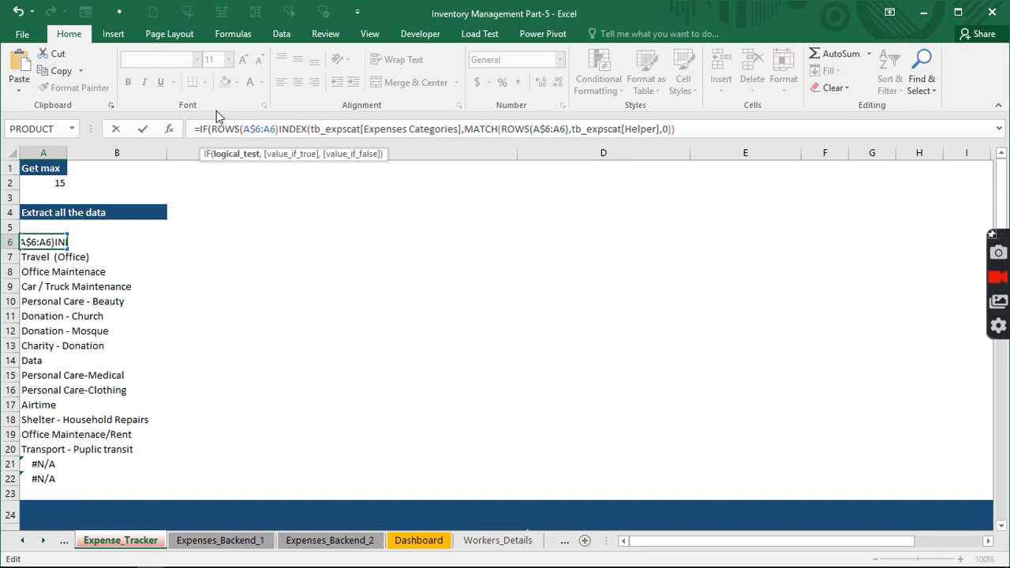
pyautogui.write('>')
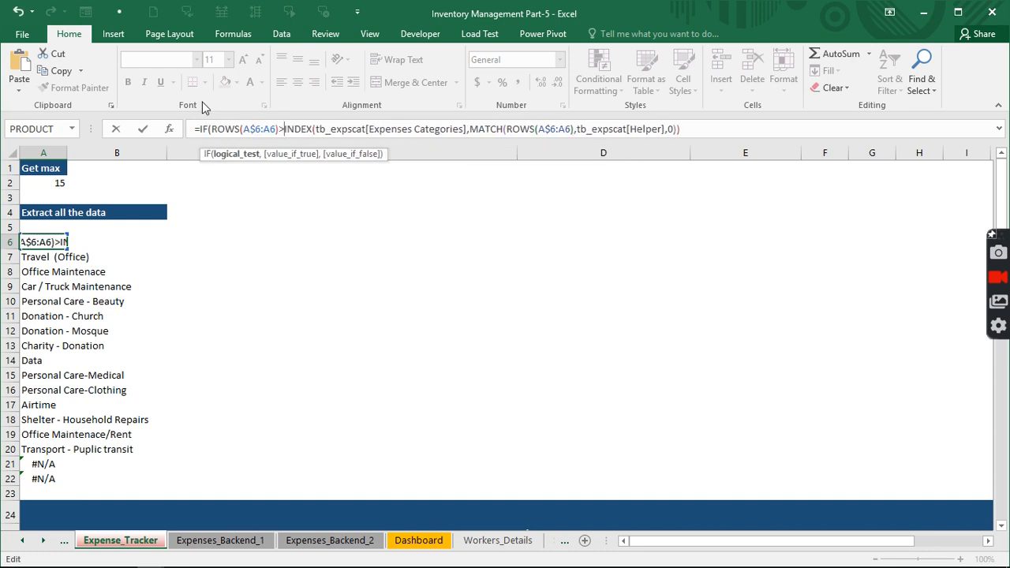
pyautogui.click(57, 182)
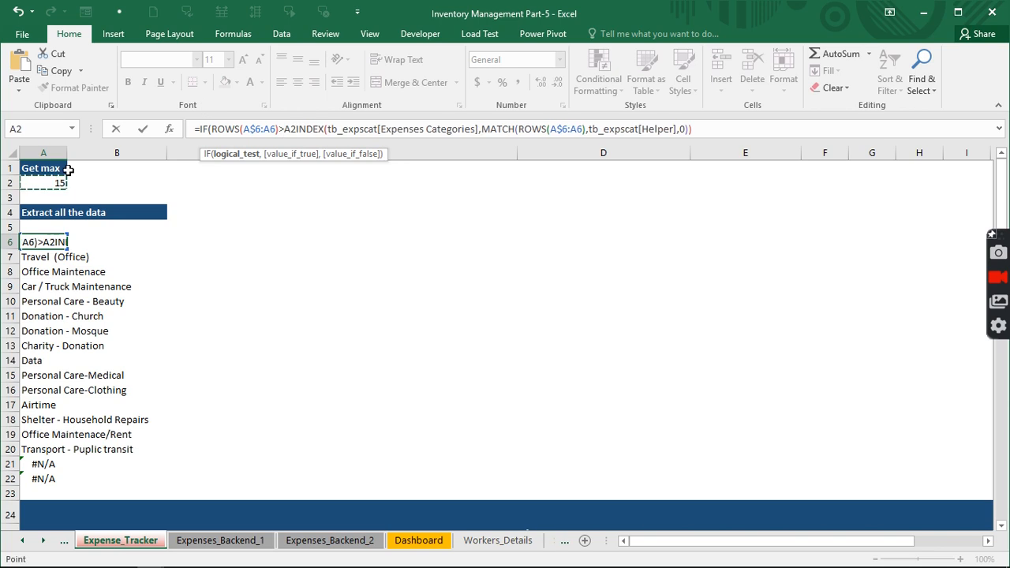
# Set the IF's value-if-true to an empty string "", keep the INDEX expression as value-if-false, and close the function
pyautogui.write(',')
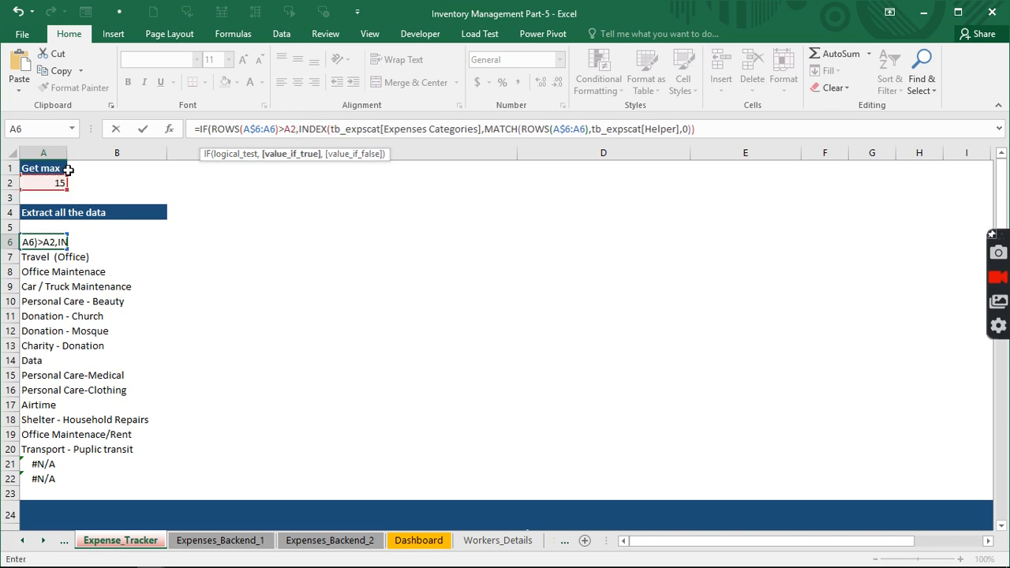
pyautogui.write('""')
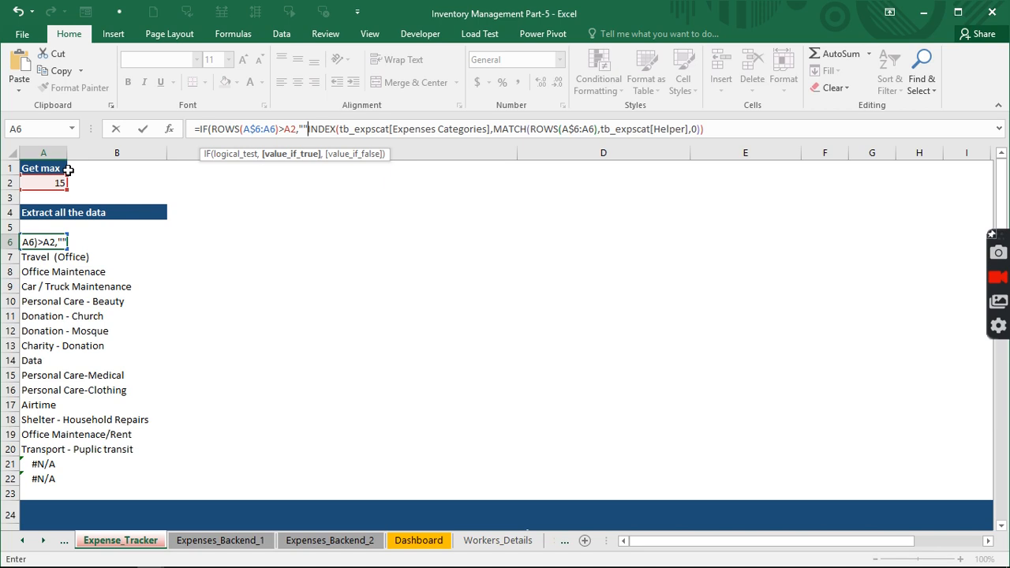
pyautogui.write(',')
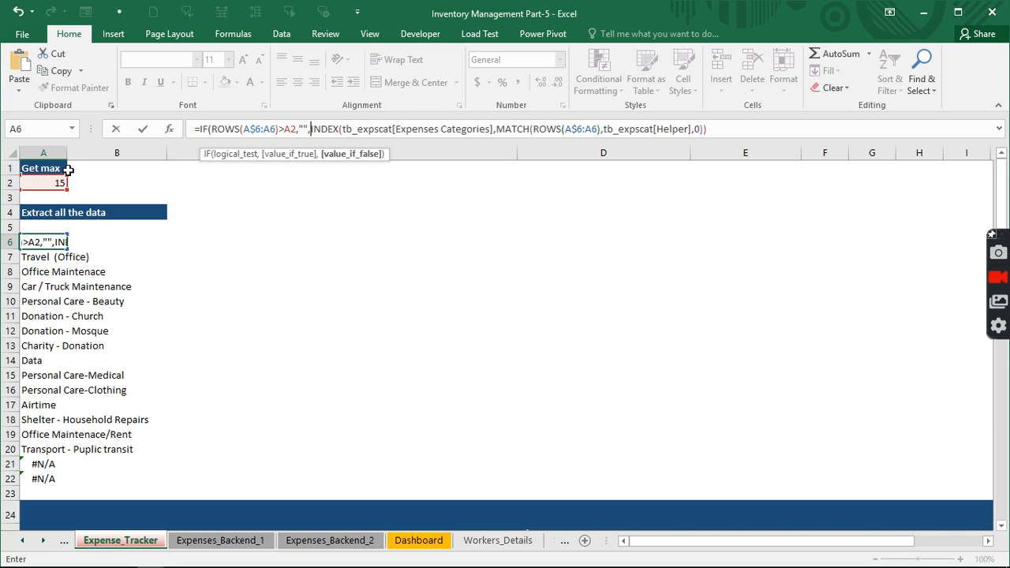
pyautogui.click(713, 129)
pyautogui.write(')')
# Make the A2 reference in the IF test absolute as $A$2 and fill the A6 formula down to A22
pyautogui.click(286, 129)
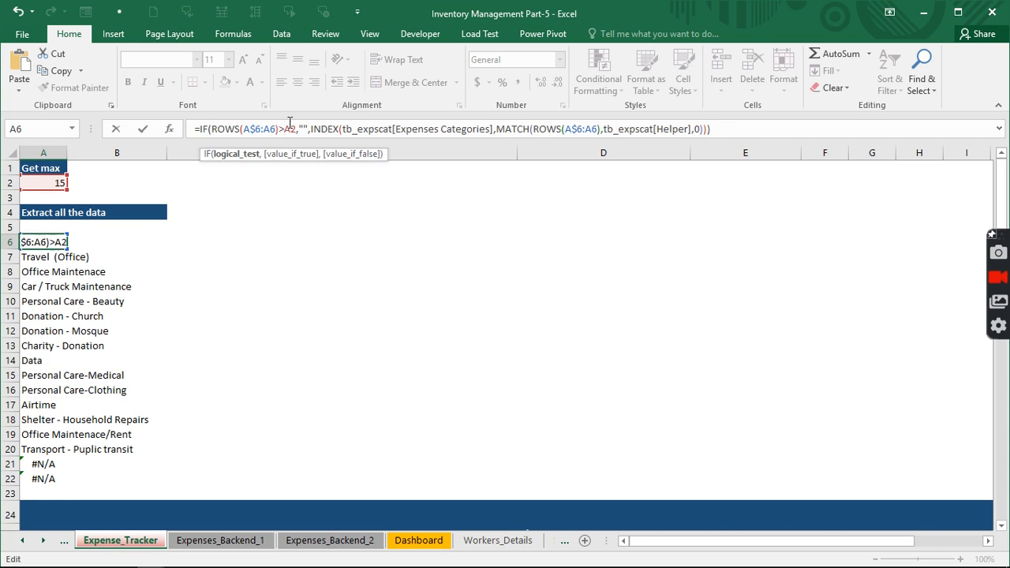
pyautogui.write('$A')
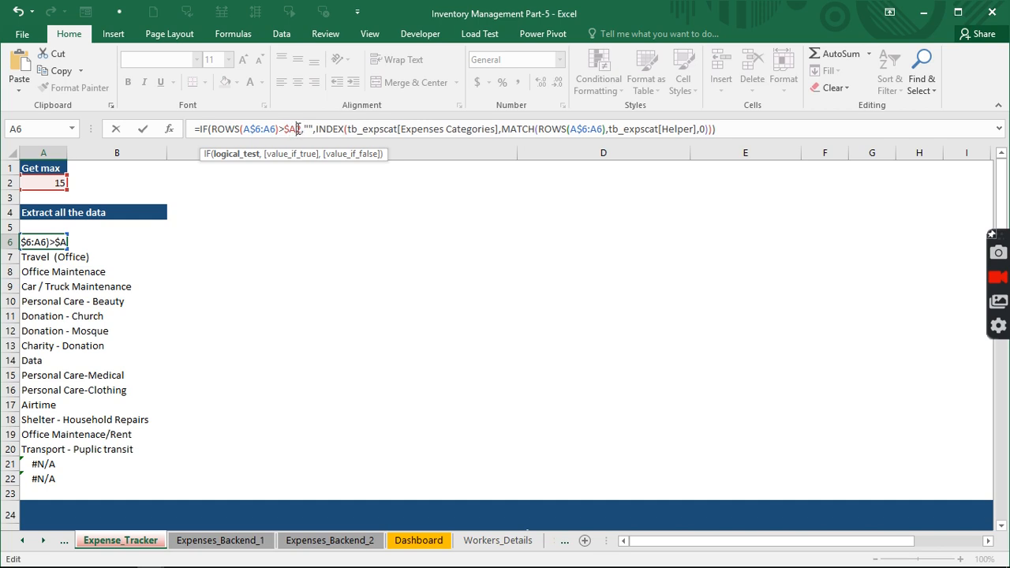
pyautogui.write('$2')
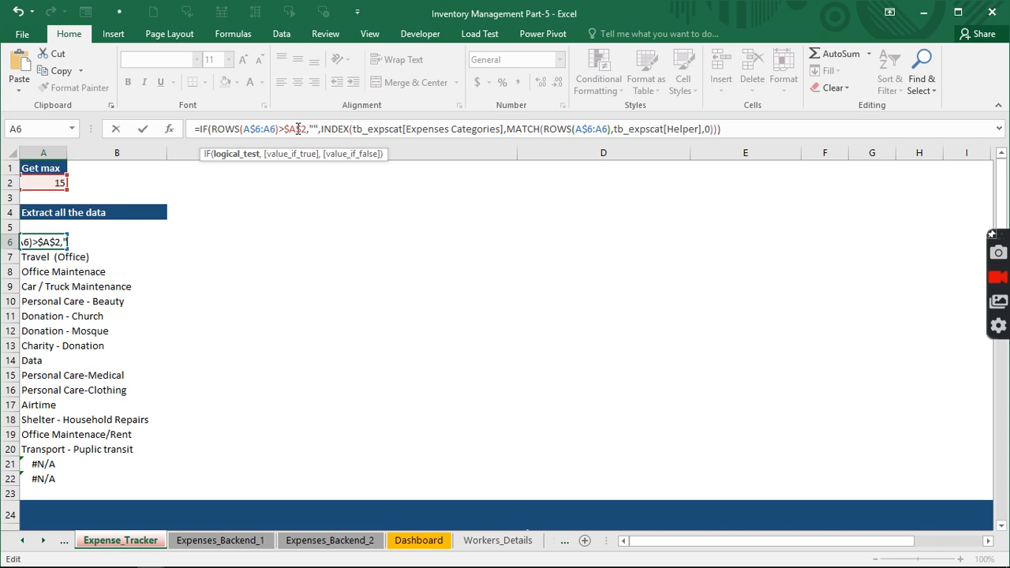
pyautogui.hotkey('ctrl', 'Return')
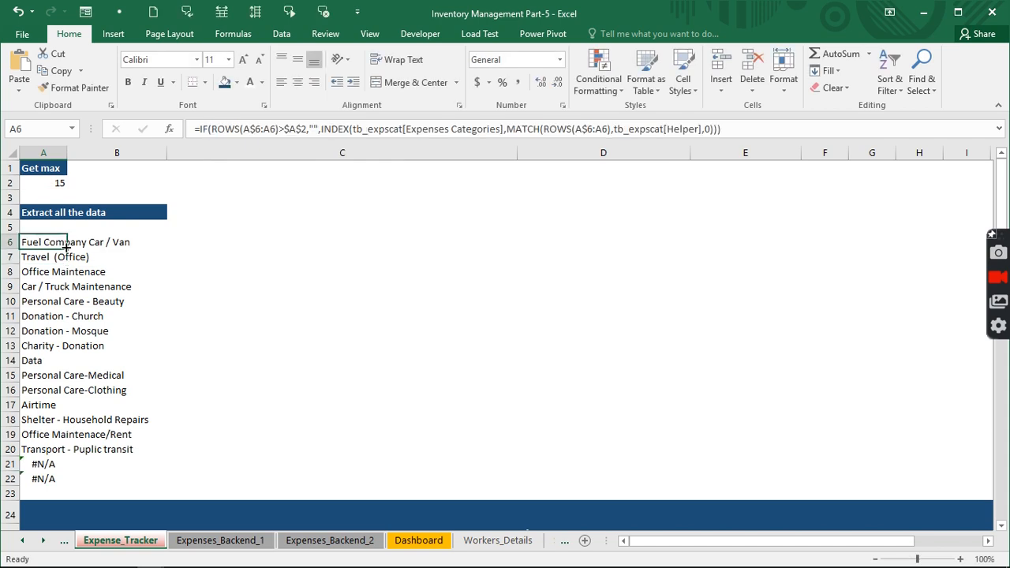
pyautogui.doubleClick(67, 248)
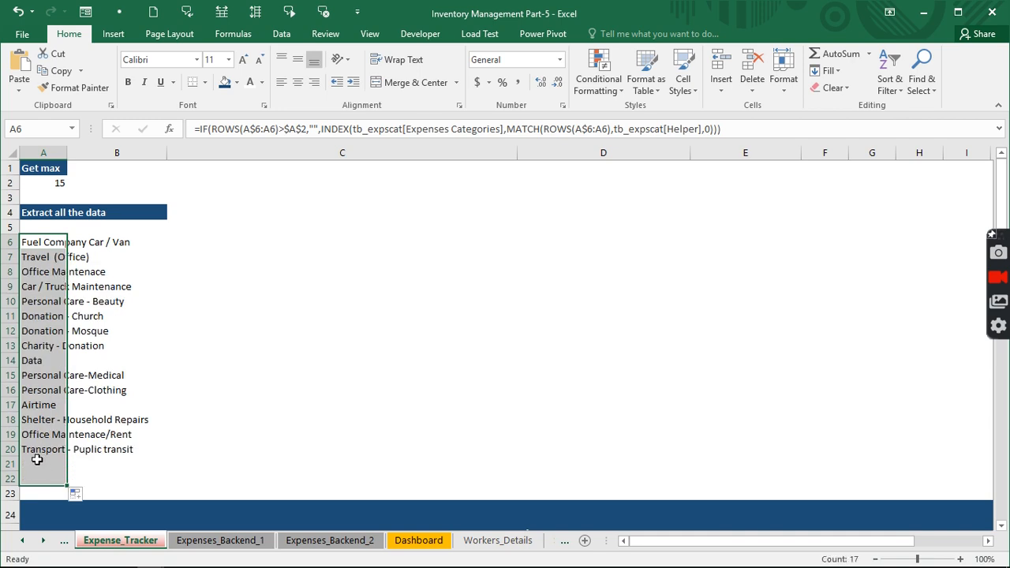
pyautogui.click(37, 257)
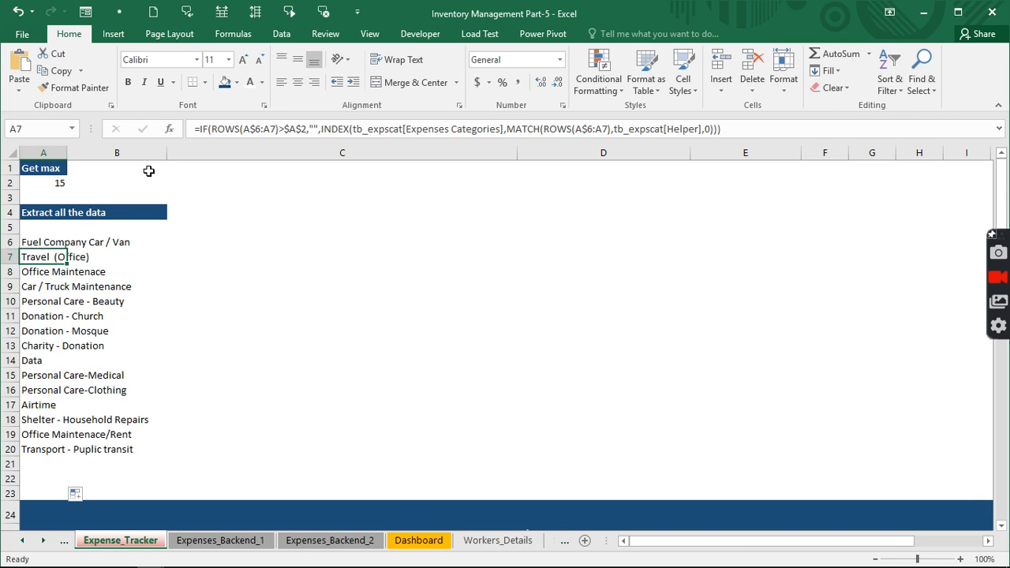
pyautogui.click(178, 173)
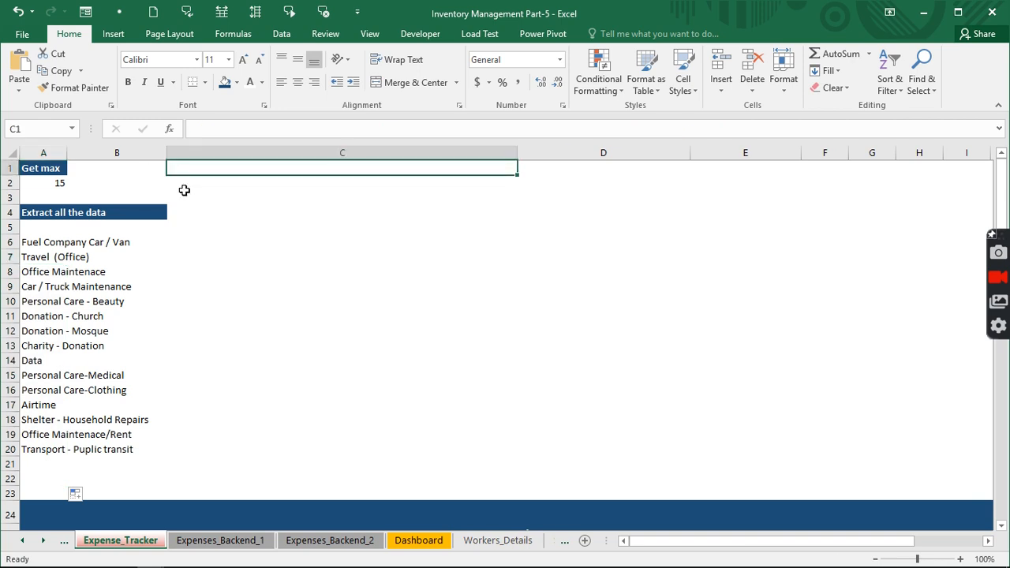
# Label cell C4 of Expense_Tracker "Count the numbers of iteams"
pyautogui.click(191, 201)
pyautogui.click(197, 210)
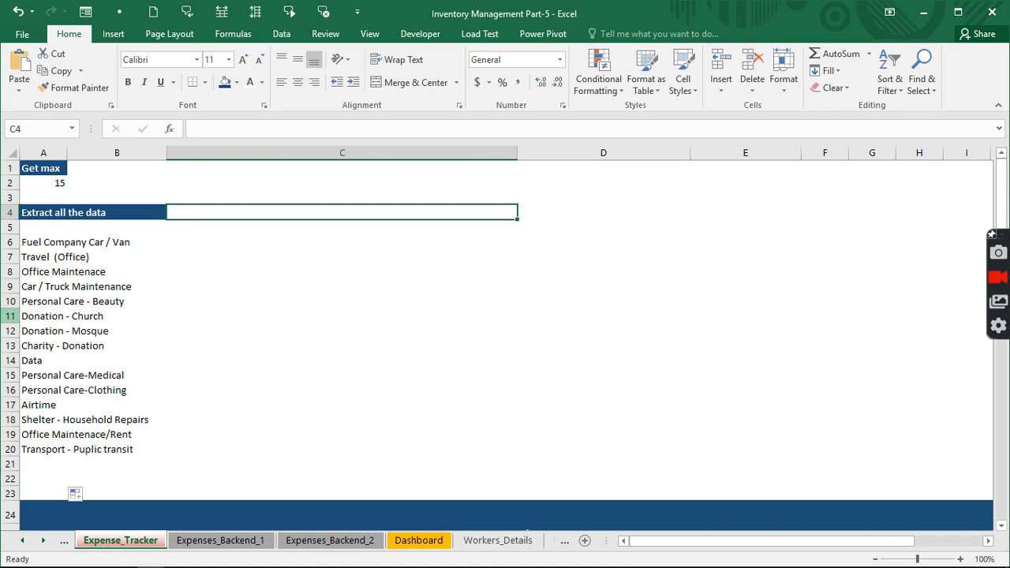
pyautogui.write('Count')
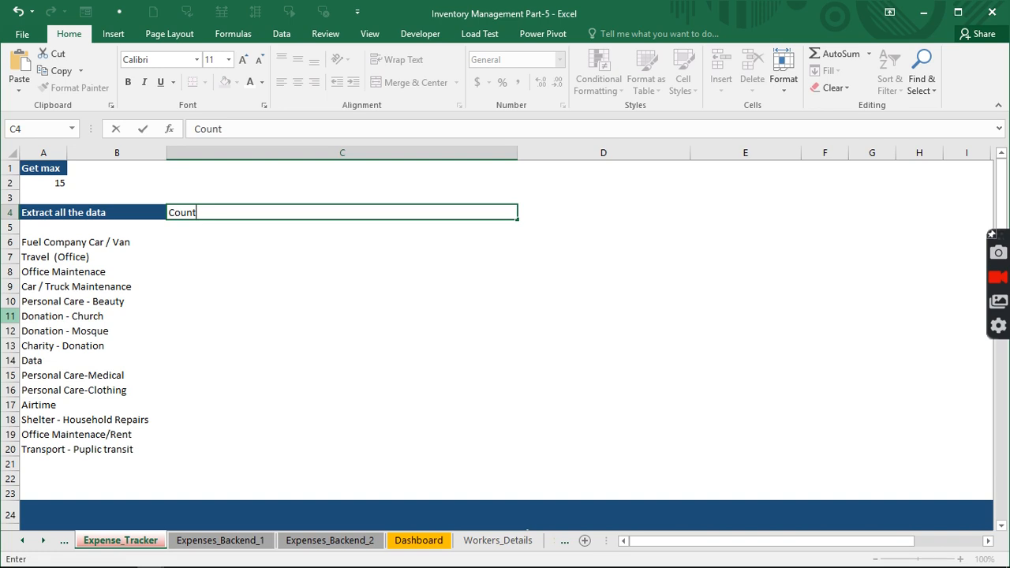
pyautogui.write(' the nun')
pyautogui.press('BackSpace')
pyautogui.write('mbers of')
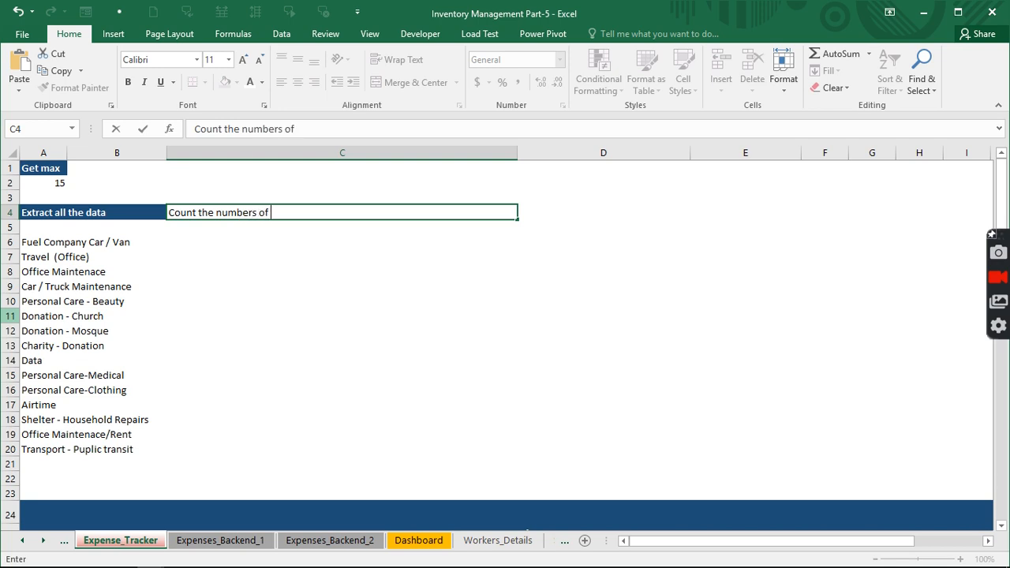
pyautogui.write(' iteams')
pyautogui.press('Return')
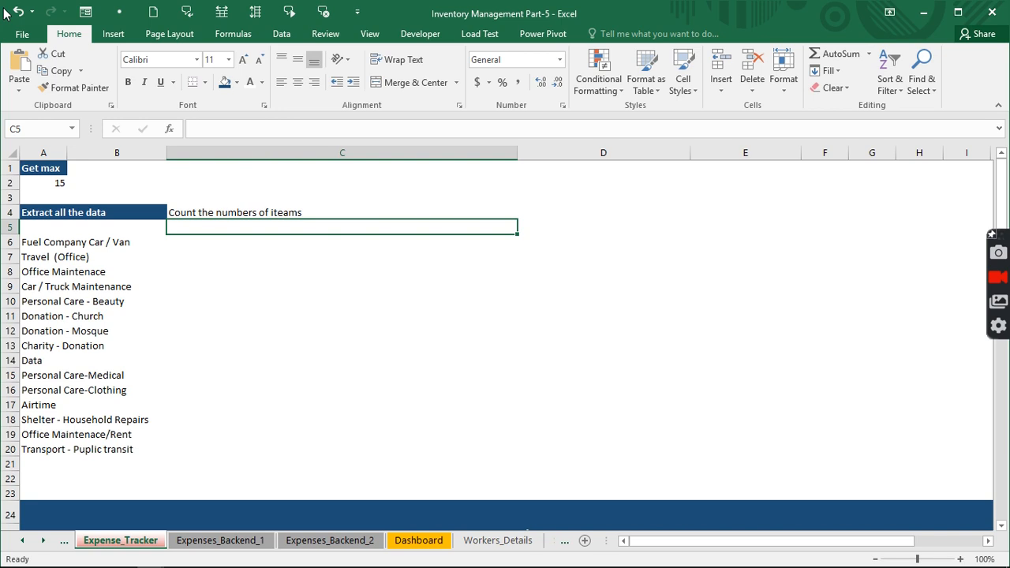
# Go to the Category_Table sheet and clear the last three expense categories in K18:K20
pyautogui.rightClick(31, 541)
pyautogui.click(47, 469)
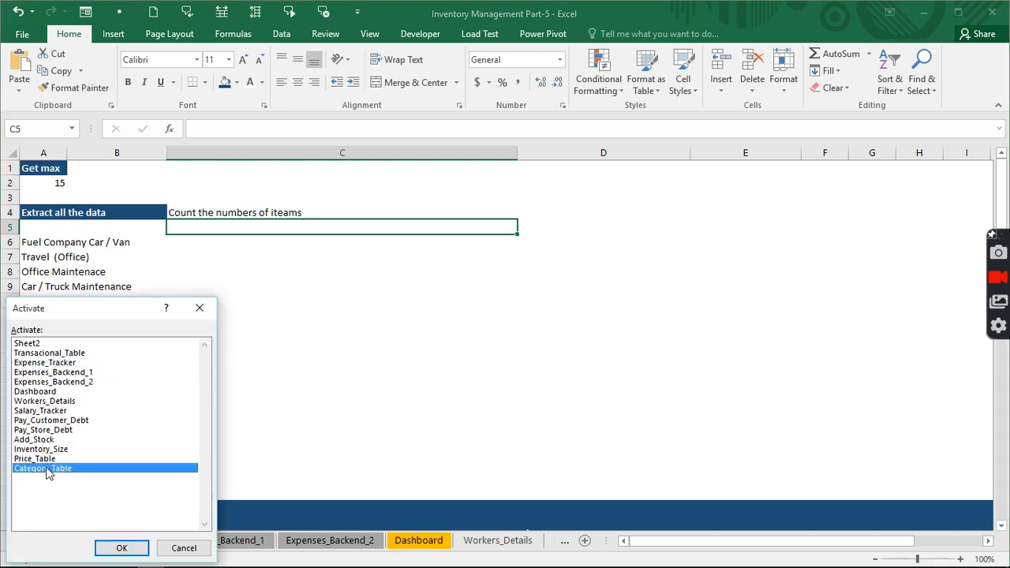
pyautogui.doubleClick(47, 468)
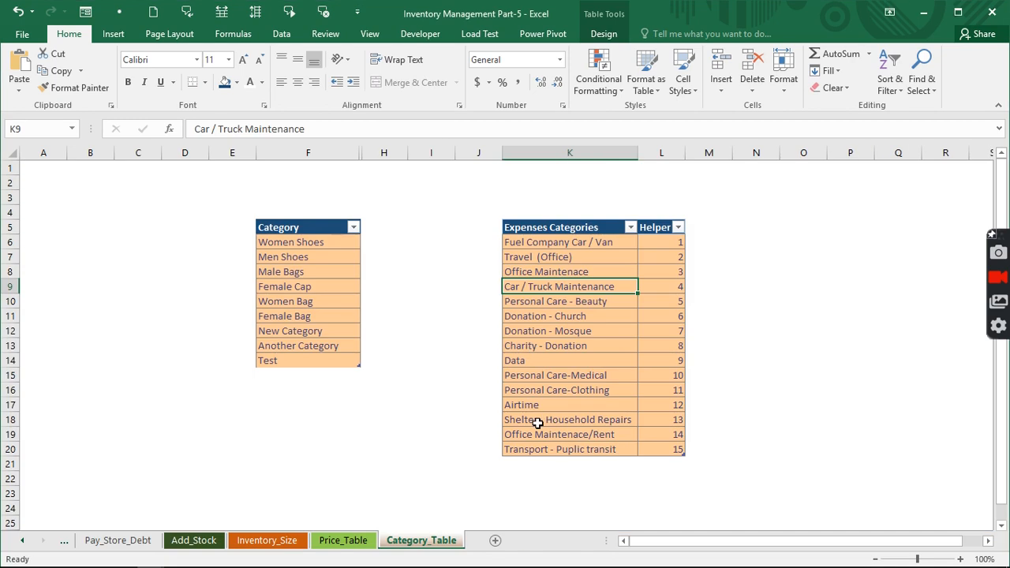
pyautogui.moveTo(538, 422); pyautogui.dragTo(565, 451)
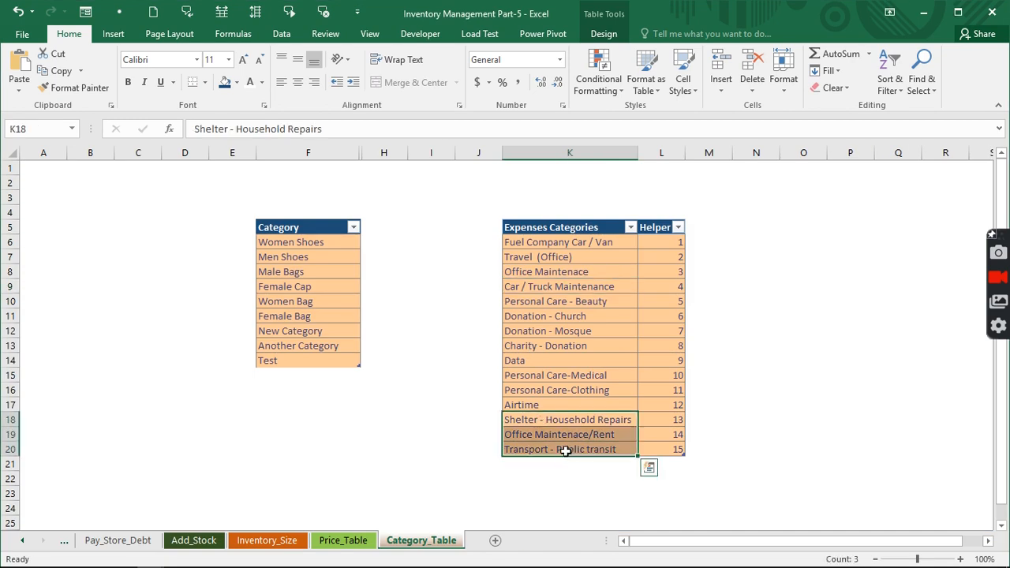
pyautogui.press('Delete')
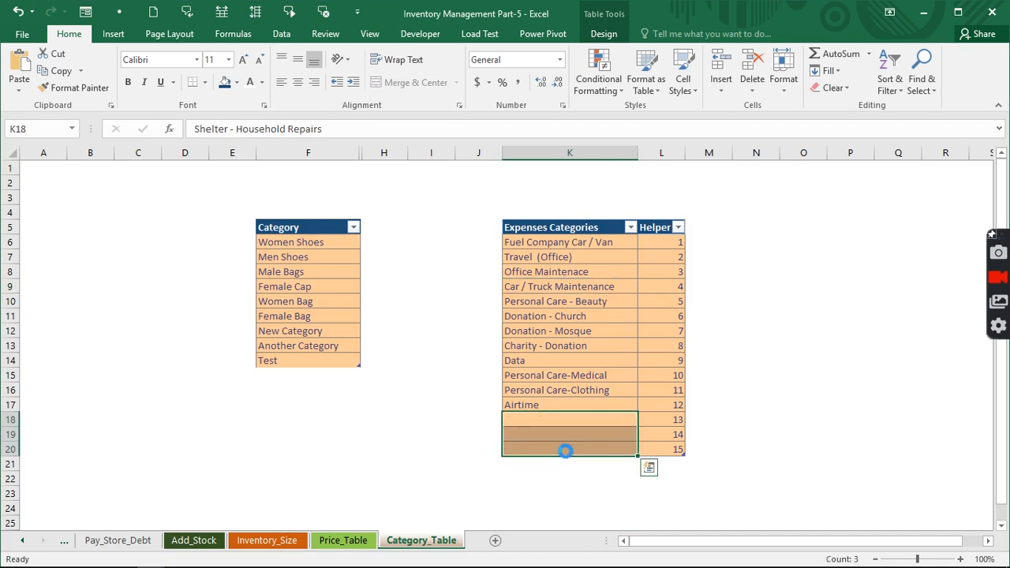
pyautogui.click(553, 430)
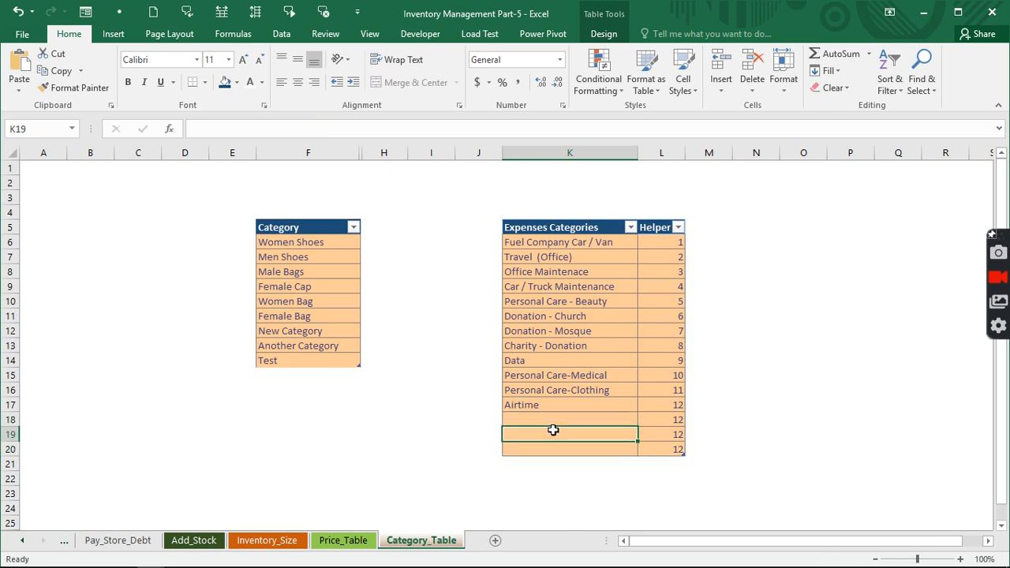
# Clear the Expenses Categories and Helper cells in K18:L20 and refill the Helper formula from L6 down to L17
pyautogui.moveTo(552, 418); pyautogui.dragTo(679, 453)
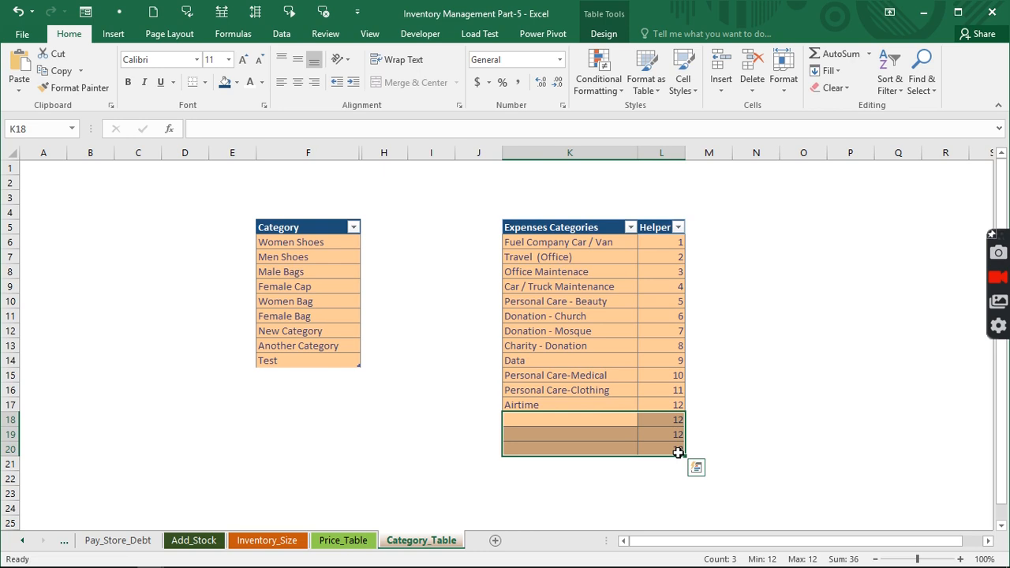
pyautogui.press('Delete')
pyautogui.click(669, 243)
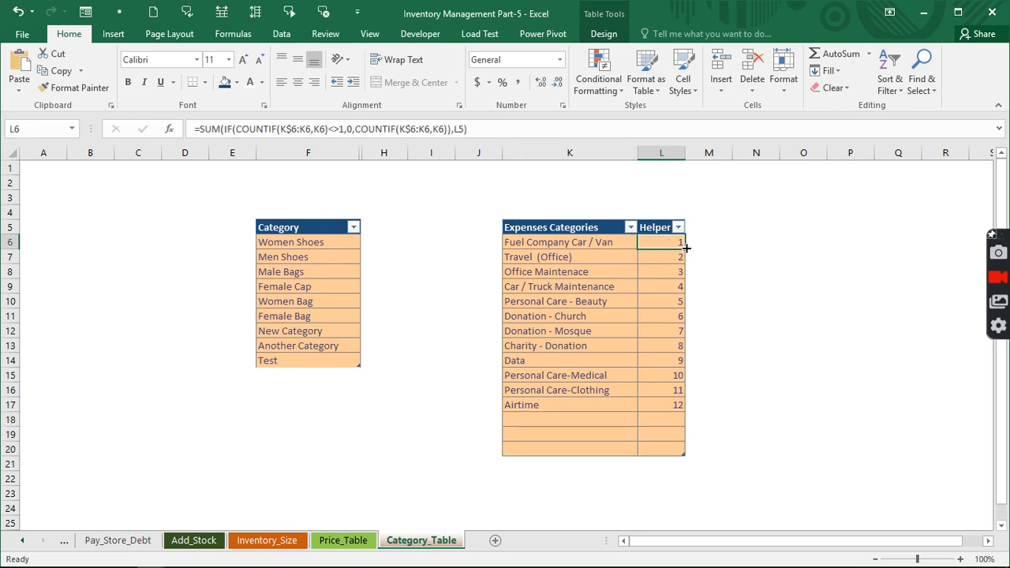
pyautogui.doubleClick(685, 248)
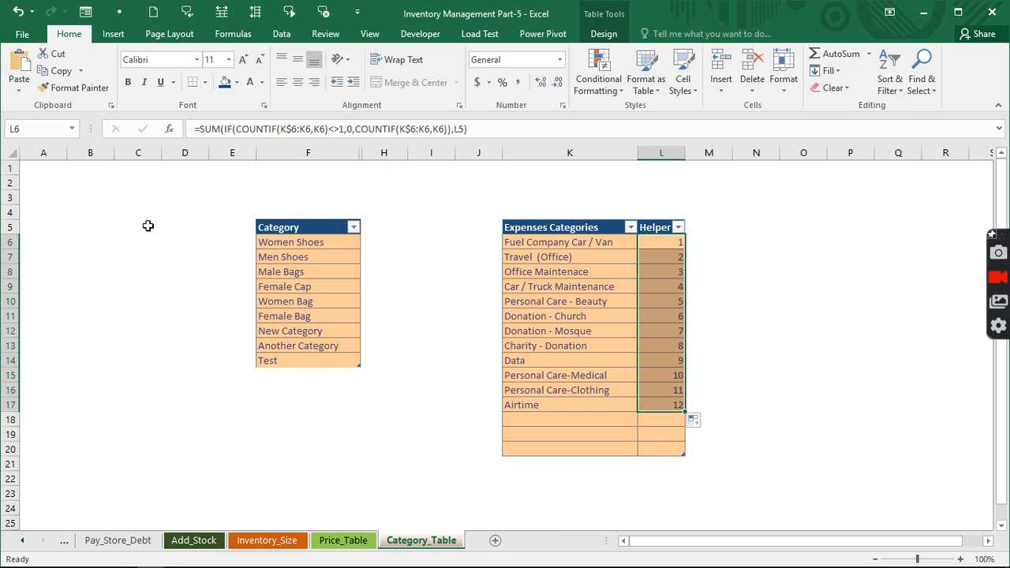
# Return to the Expense_Tracker sheet and check the extracted category list in A6:A17 and the formula cells below it
pyautogui.rightClick(38, 545)
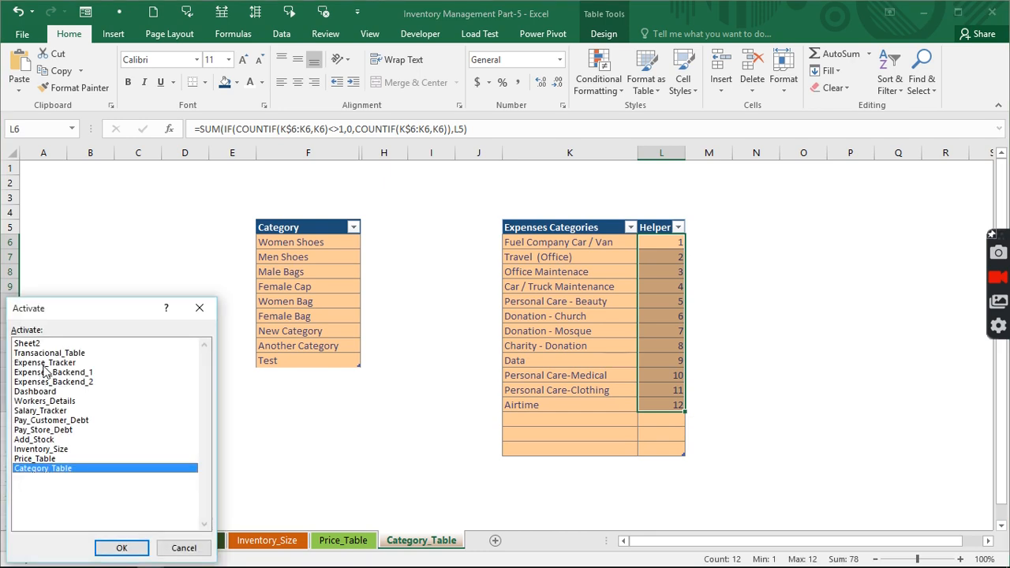
pyautogui.click(46, 363)
pyautogui.doubleClick(47, 363)
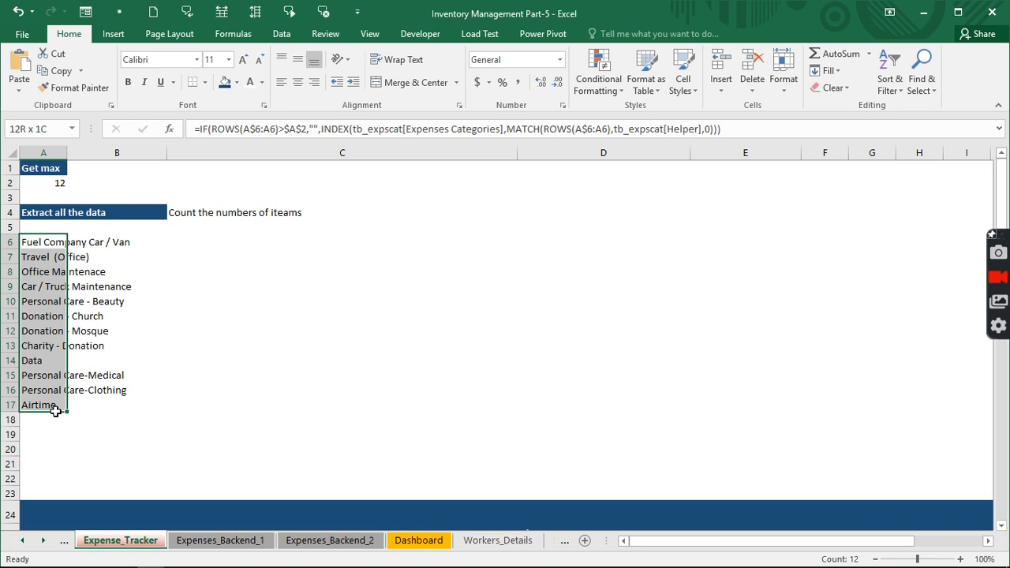
pyautogui.moveTo(55, 412); pyautogui.dragTo(50, 400)
pyautogui.click(194, 270)
pyautogui.click(223, 225)
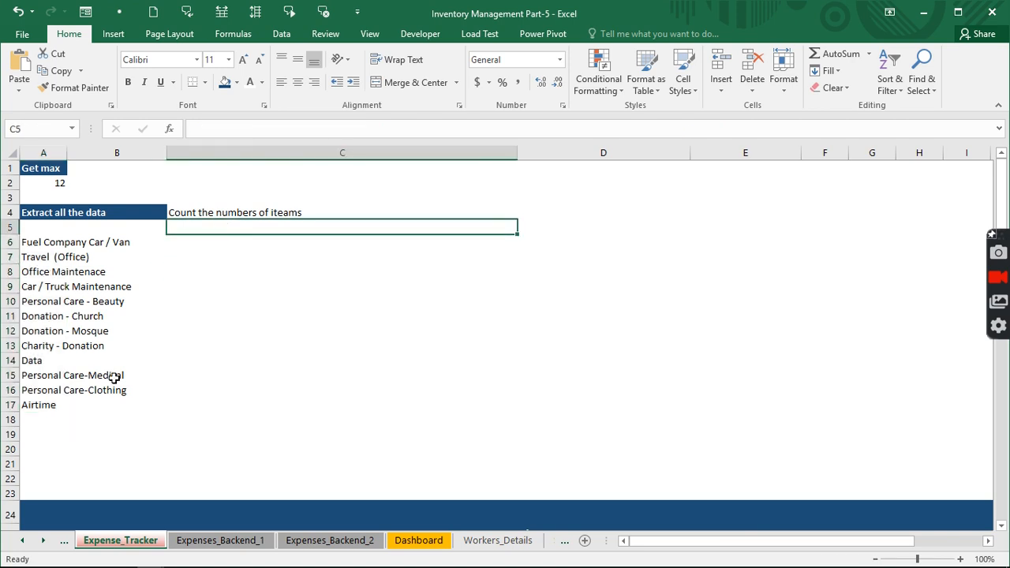
pyautogui.click(38, 418)
pyautogui.moveTo(33, 433); pyautogui.dragTo(39, 451)
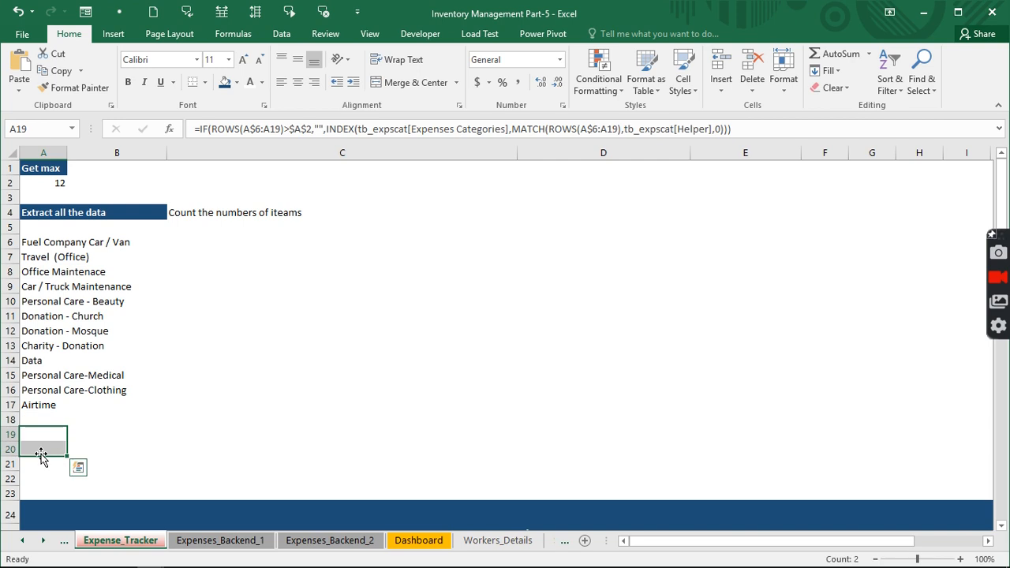
# Enter the formula =COUNTIF(A6:A22,"?*") in C5 to count the extracted categories
pyautogui.click(212, 228)
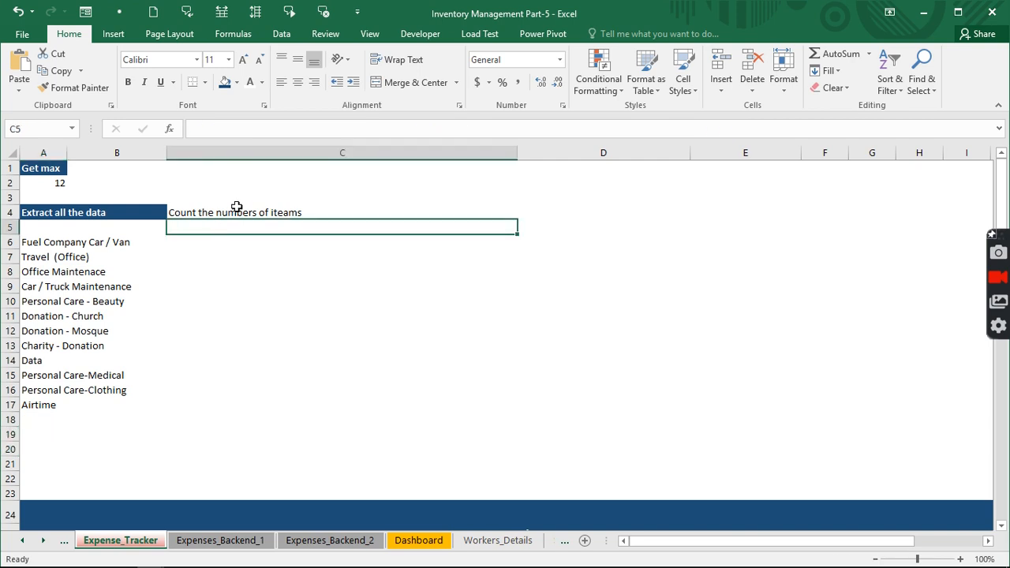
pyautogui.write('=')
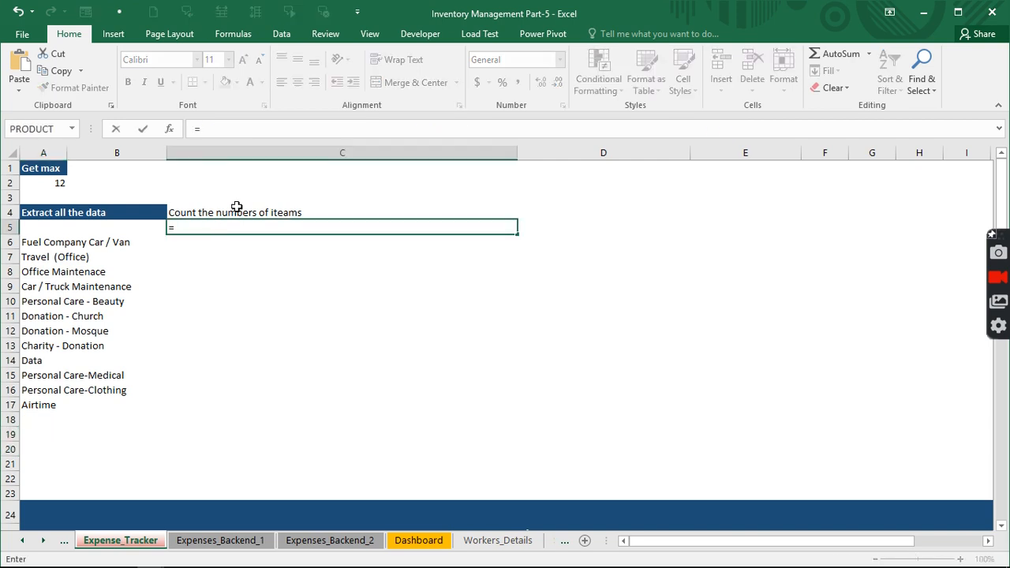
pyautogui.write('countif')
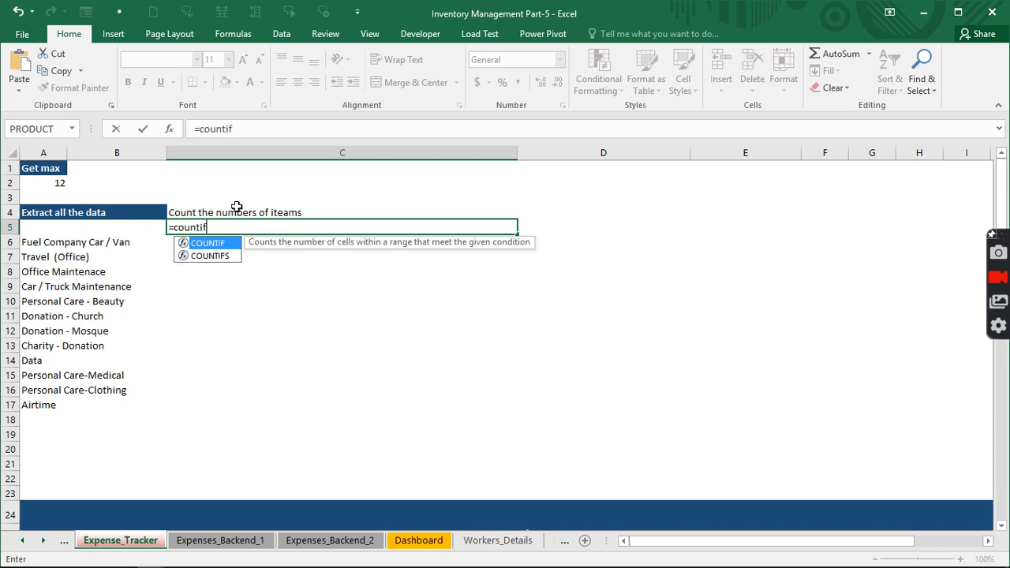
pyautogui.press('Tab')
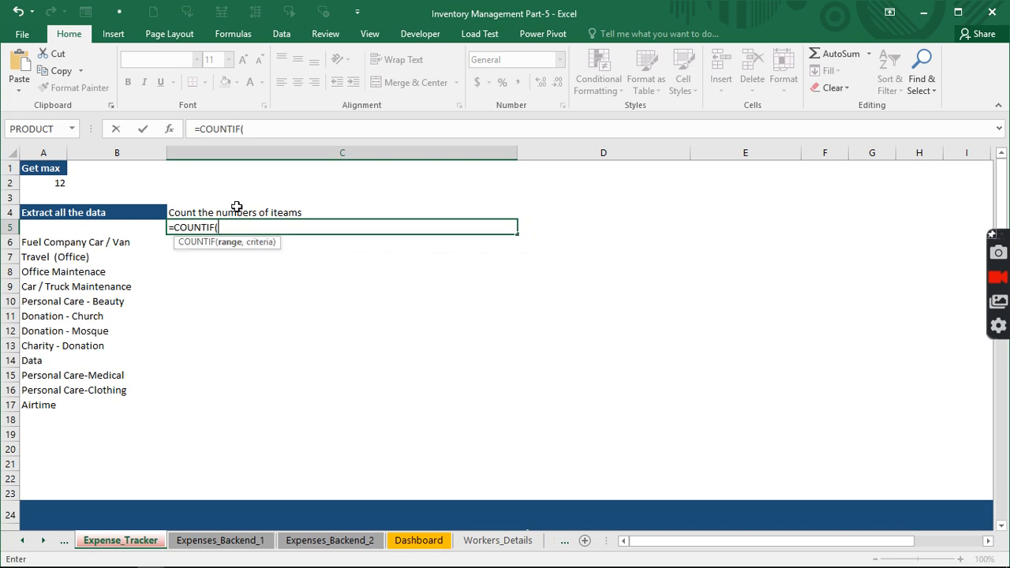
pyautogui.click(47, 246)
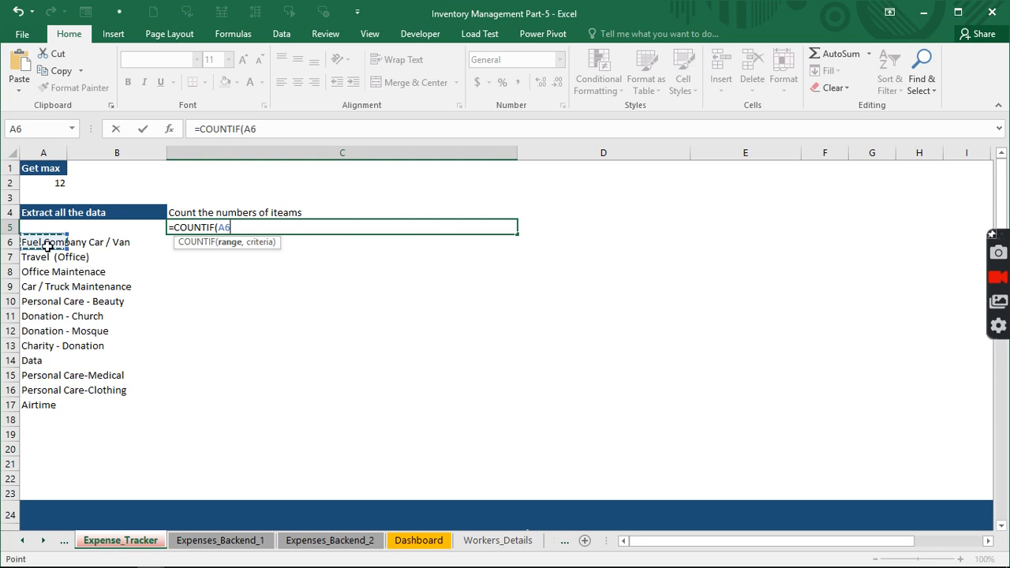
pyautogui.moveTo(48, 246); pyautogui.dragTo(50, 479)
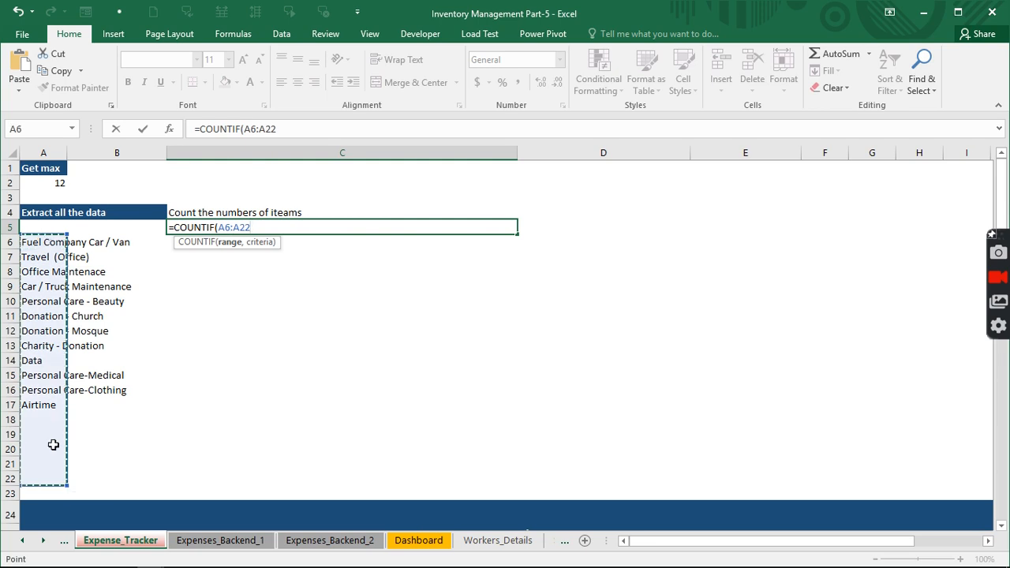
pyautogui.write(',')
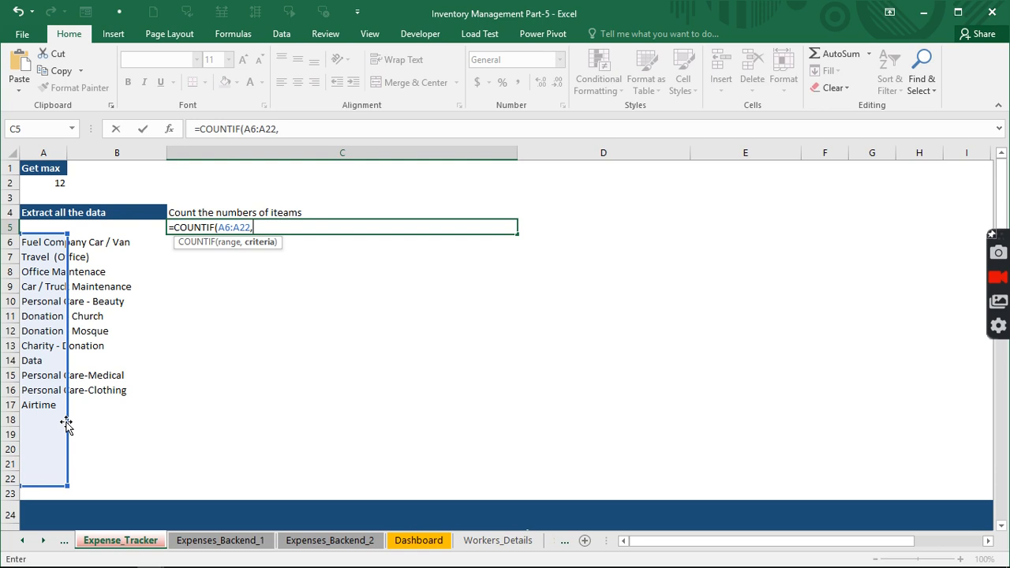
pyautogui.write('"?*")')
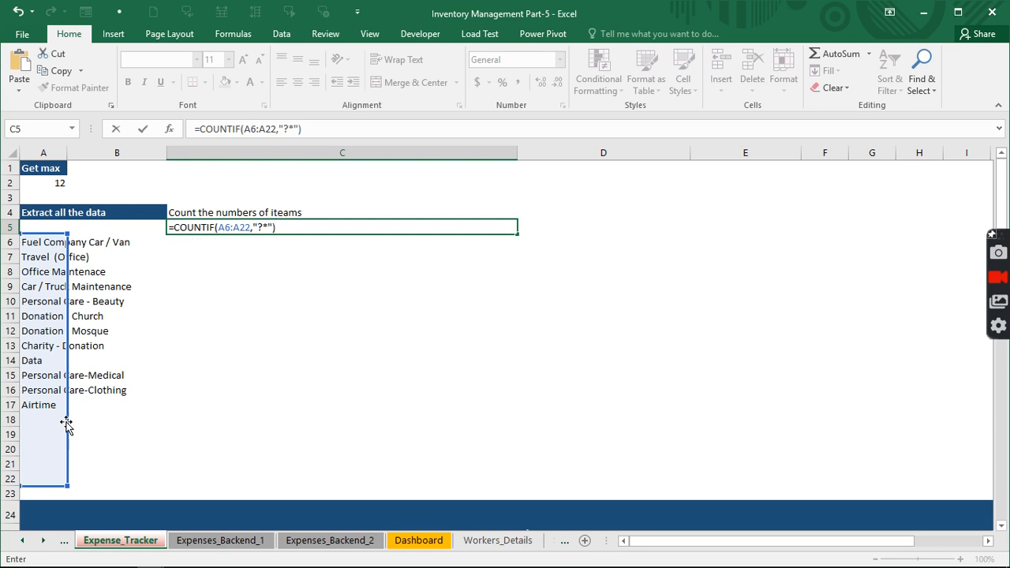
pyautogui.hotkey('ctrl', 'Return')
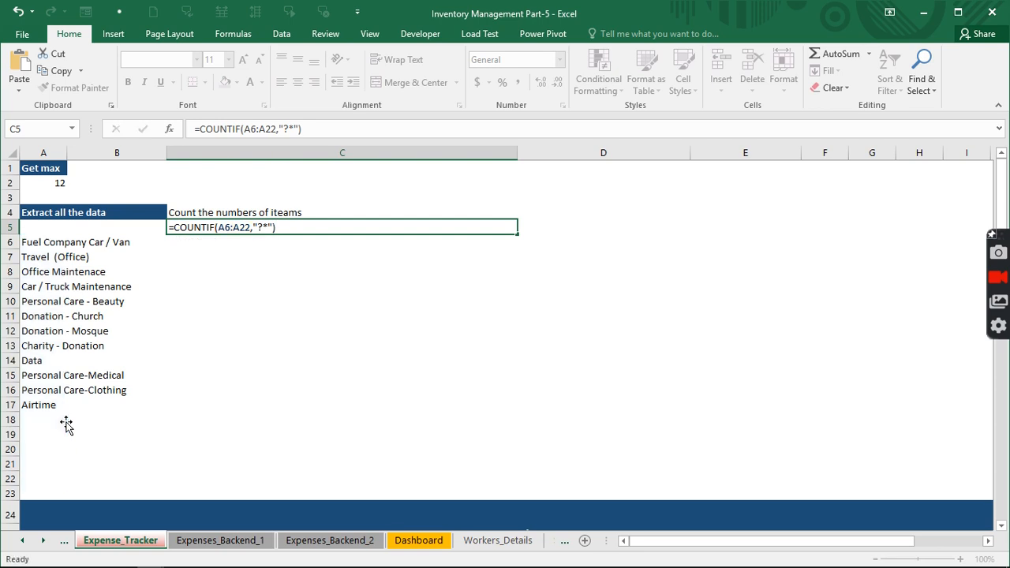
pyautogui.press('Return')
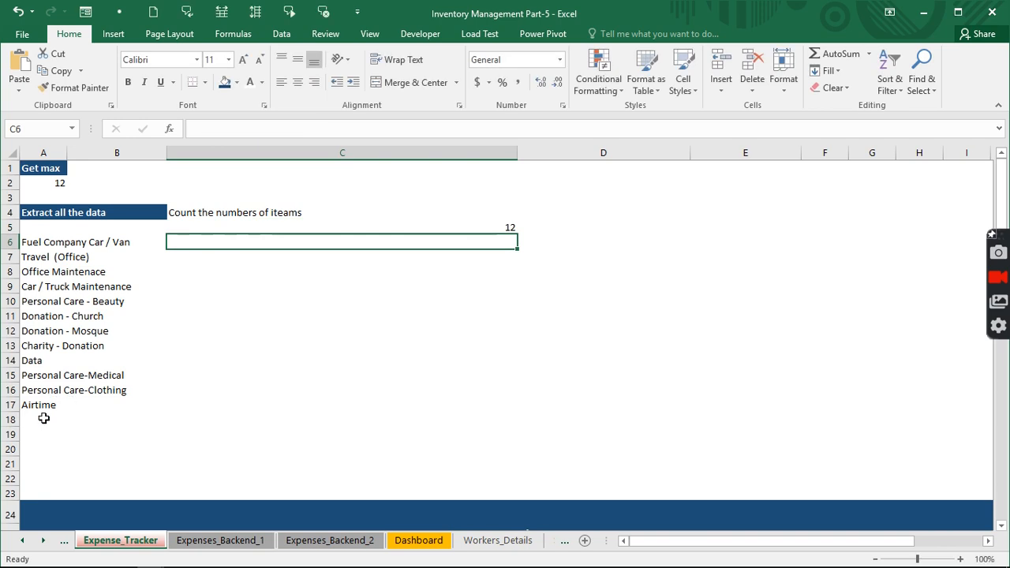
# Review the formula cells A18:A22 and the COUNTIF formula in C5
pyautogui.moveTo(44, 418); pyautogui.dragTo(36, 479)
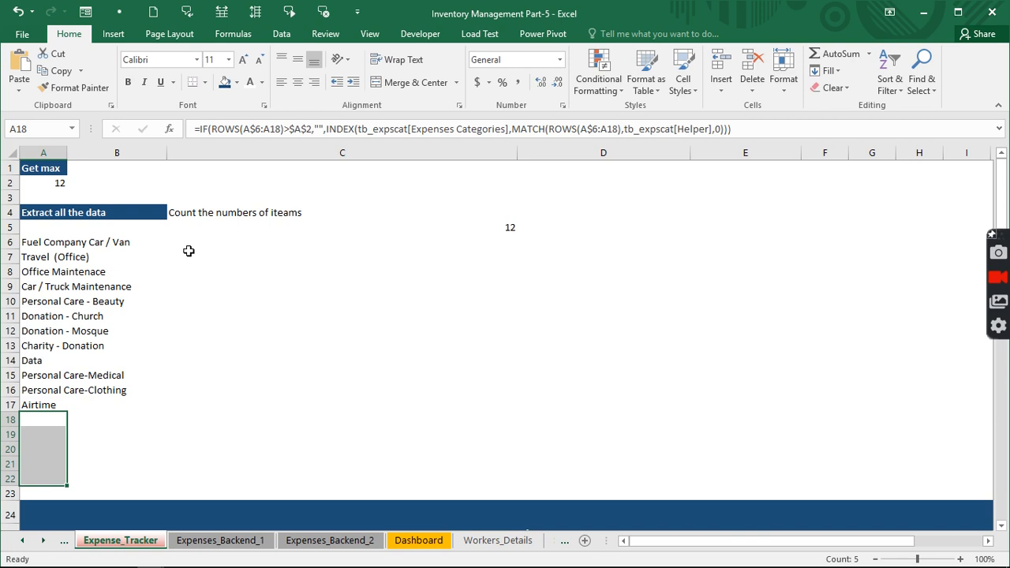
pyautogui.click(193, 254)
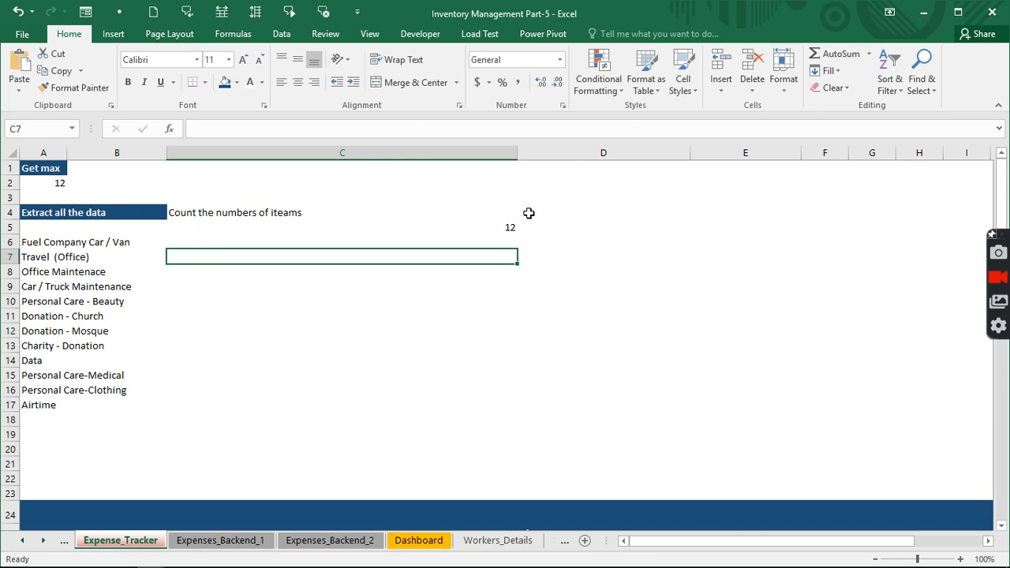
pyautogui.click(507, 225)
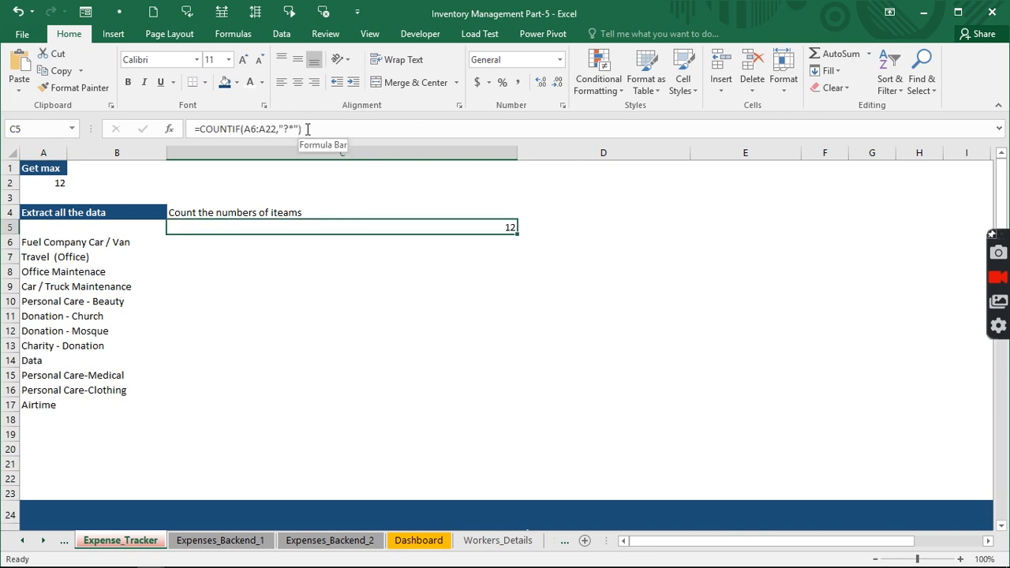
pyautogui.moveTo(307, 132); pyautogui.dragTo(202, 126)
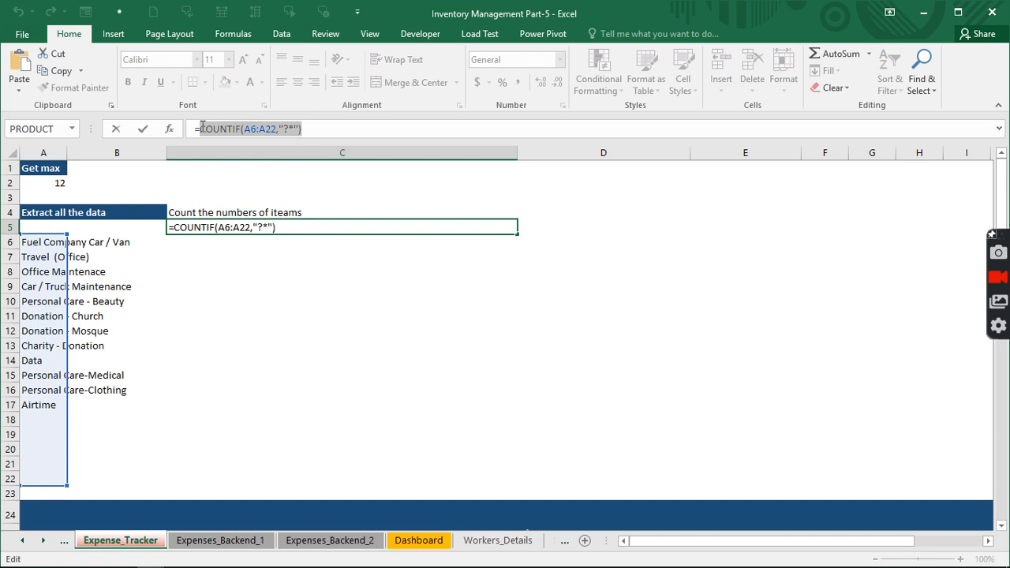
pyautogui.press('Escape')
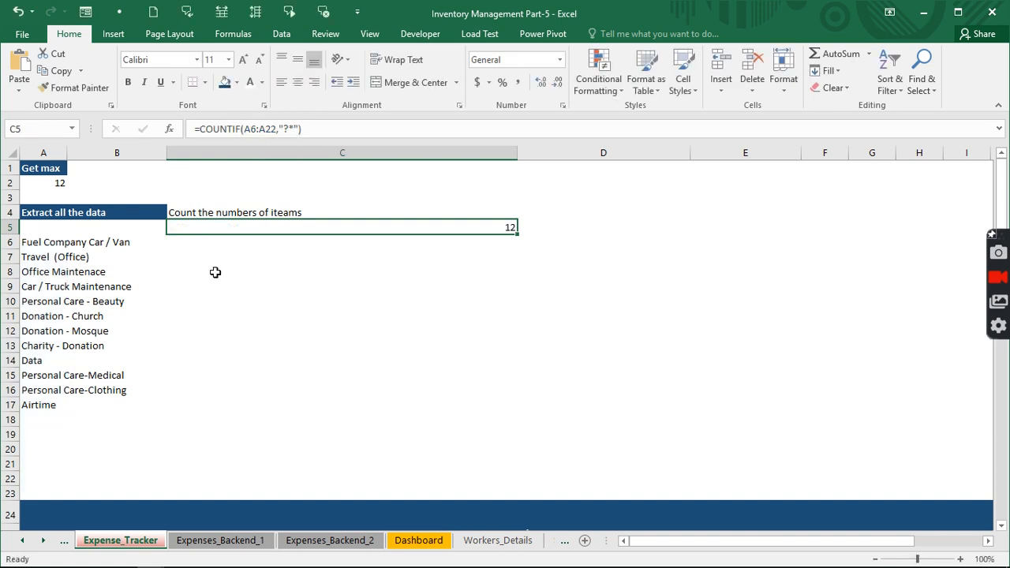
# Enter the label "Drop downlink" in C8
pyautogui.click(214, 272)
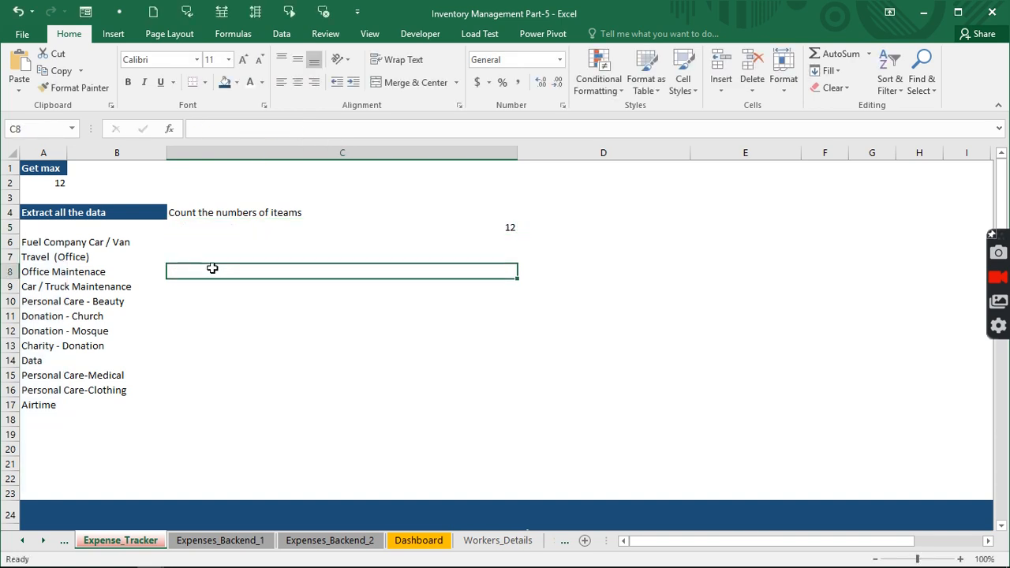
pyautogui.write('Dr')
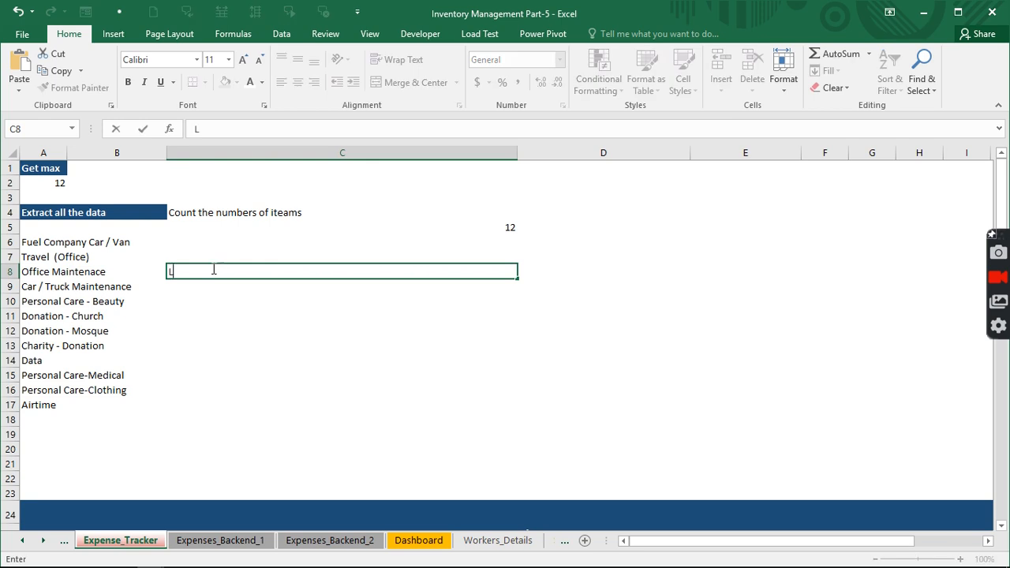
pyautogui.write('op down')
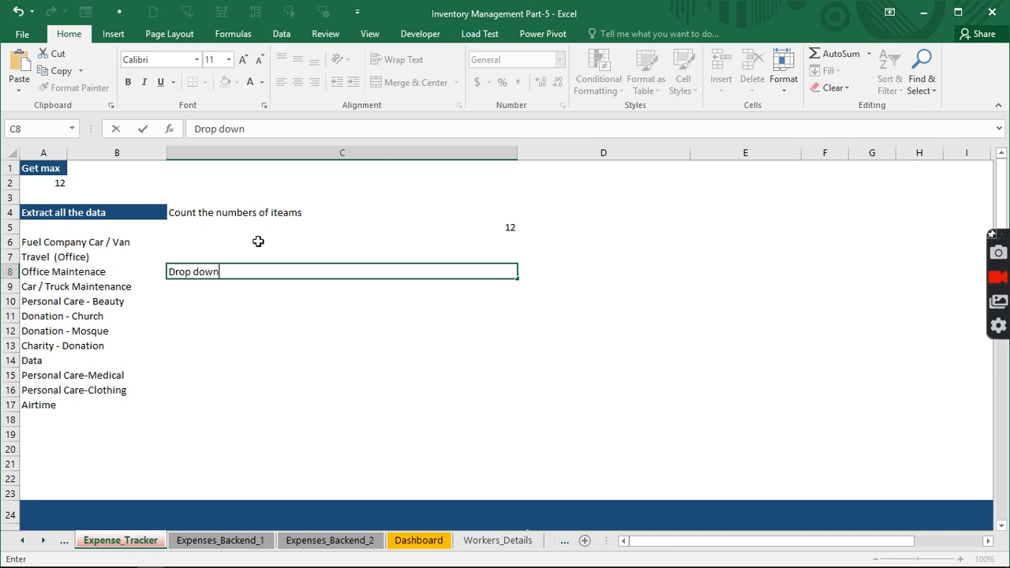
pyautogui.write('link')
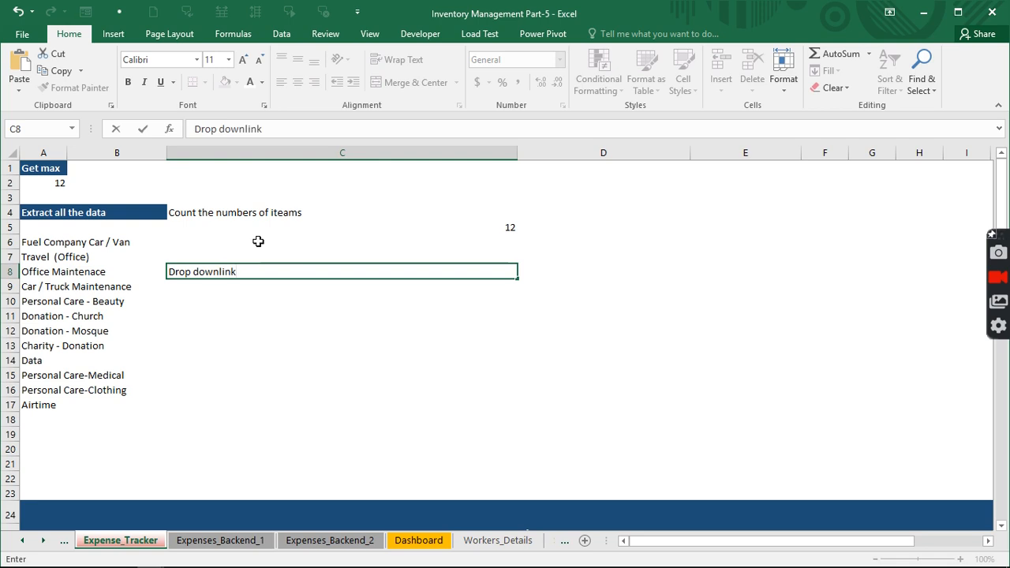
pyautogui.press('Return')
# Write the formula =OFFSET(A6,,,COUNTIF(A6:A22,"?*")) in C9 to return the range of extracted categories
pyautogui.write('=')
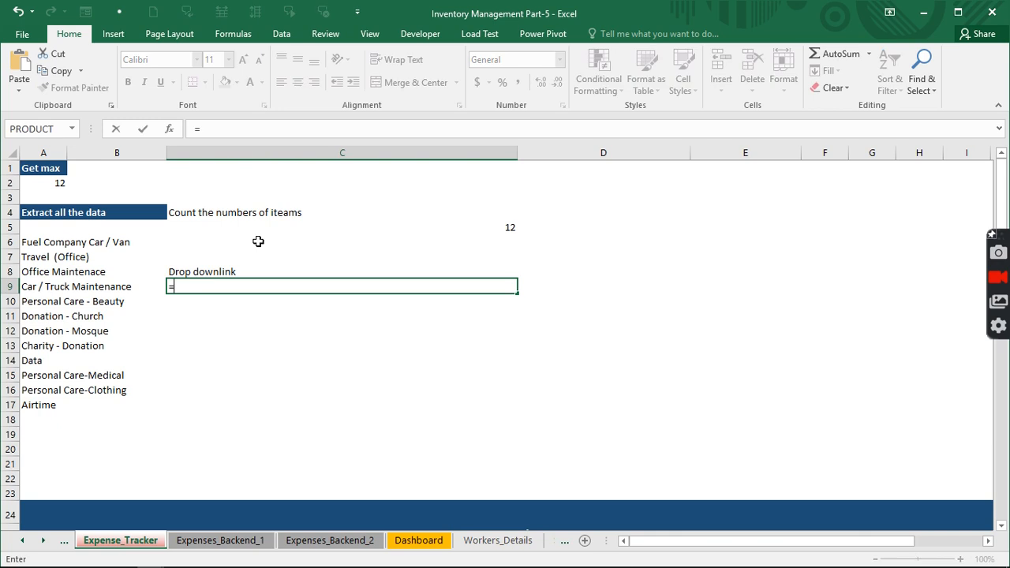
pyautogui.write('off')
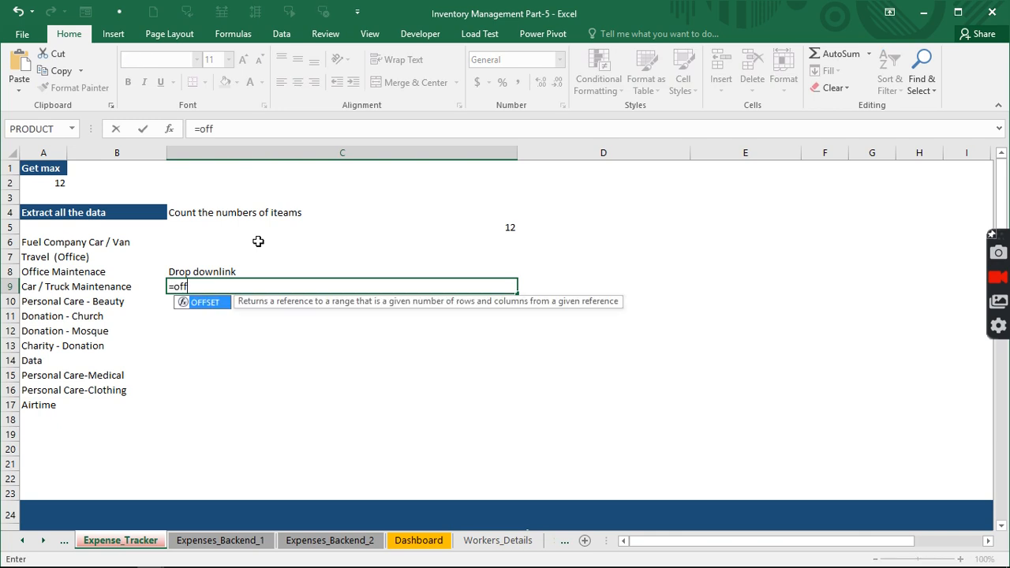
pyautogui.press('Tab')
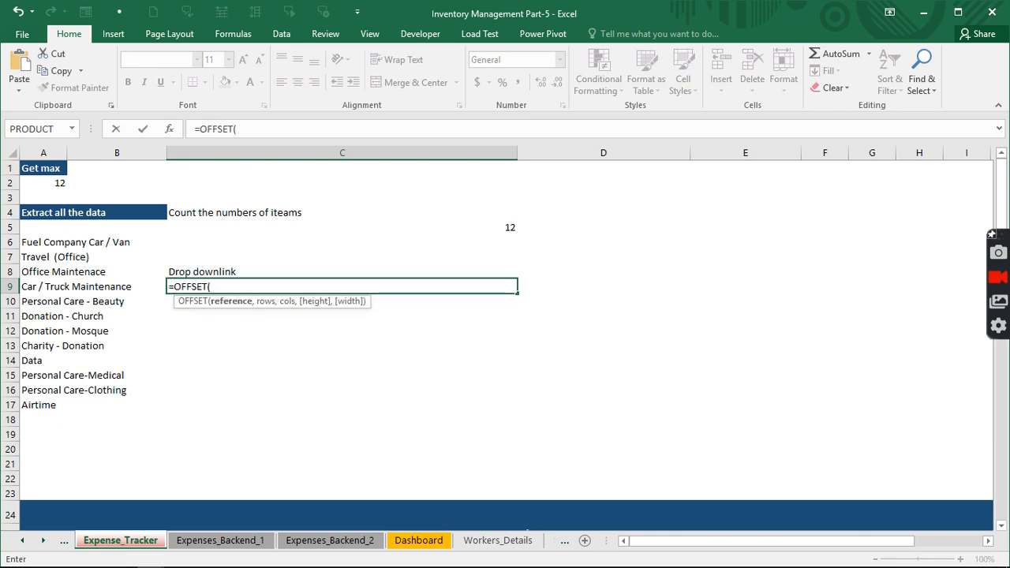
pyautogui.click(32, 243)
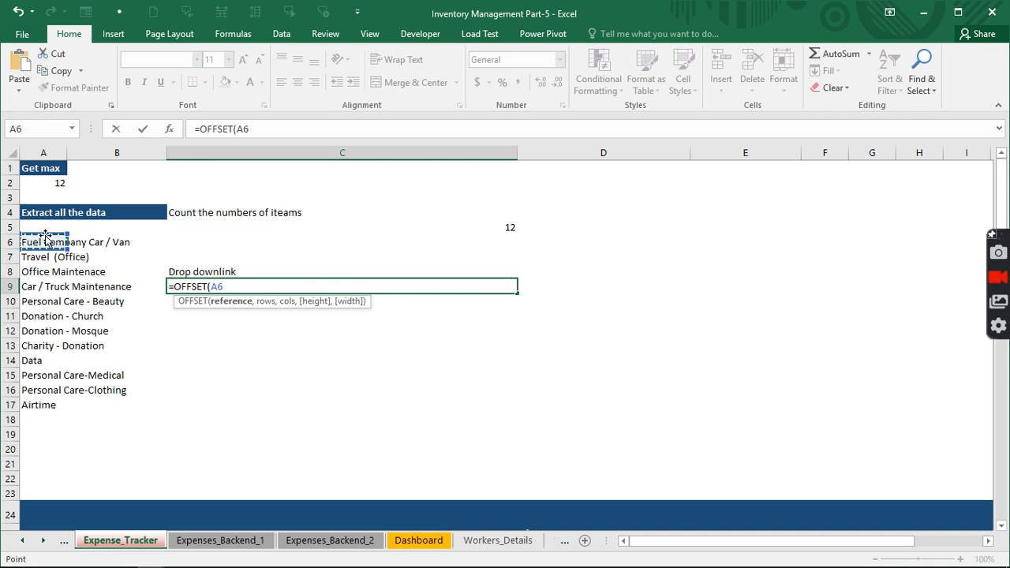
pyautogui.write(',')
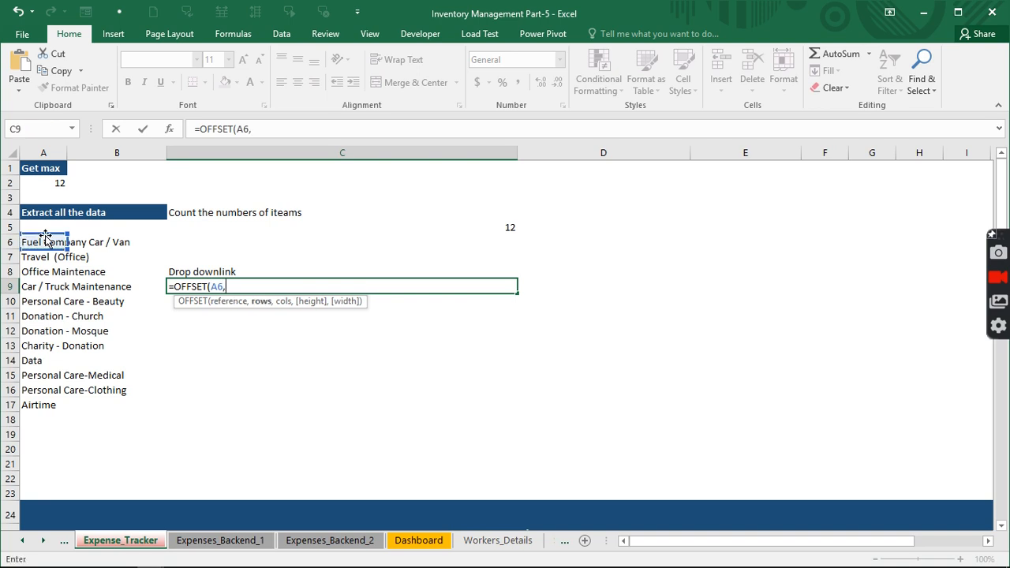
pyautogui.write(',,')
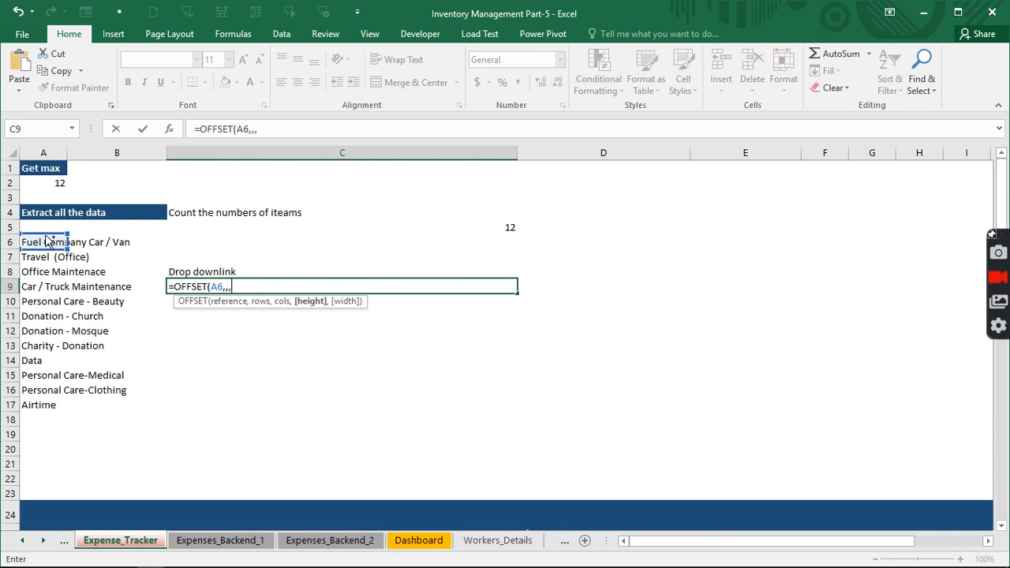
pyautogui.write('COUNTIF(A6:A22,"?*")')
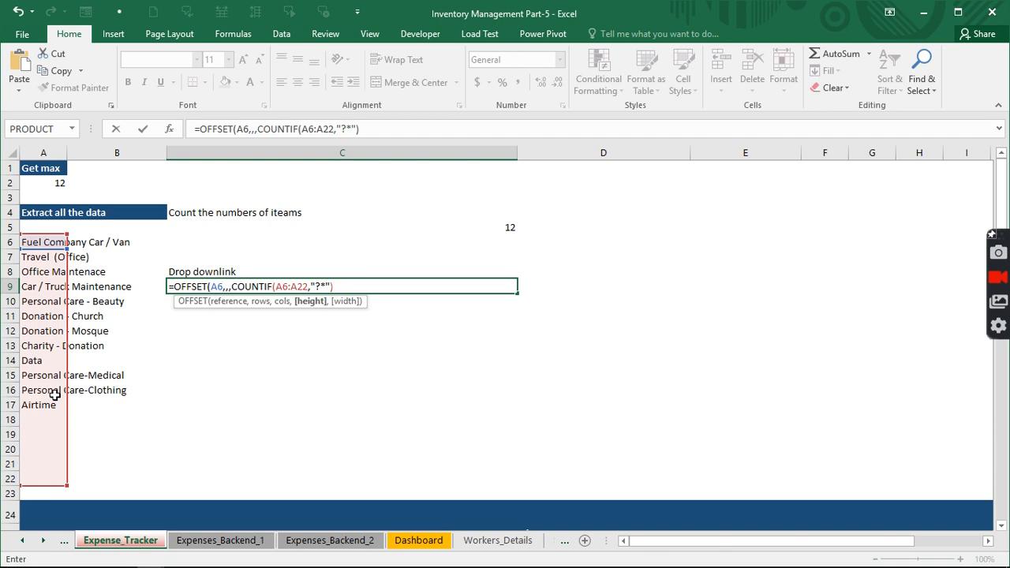
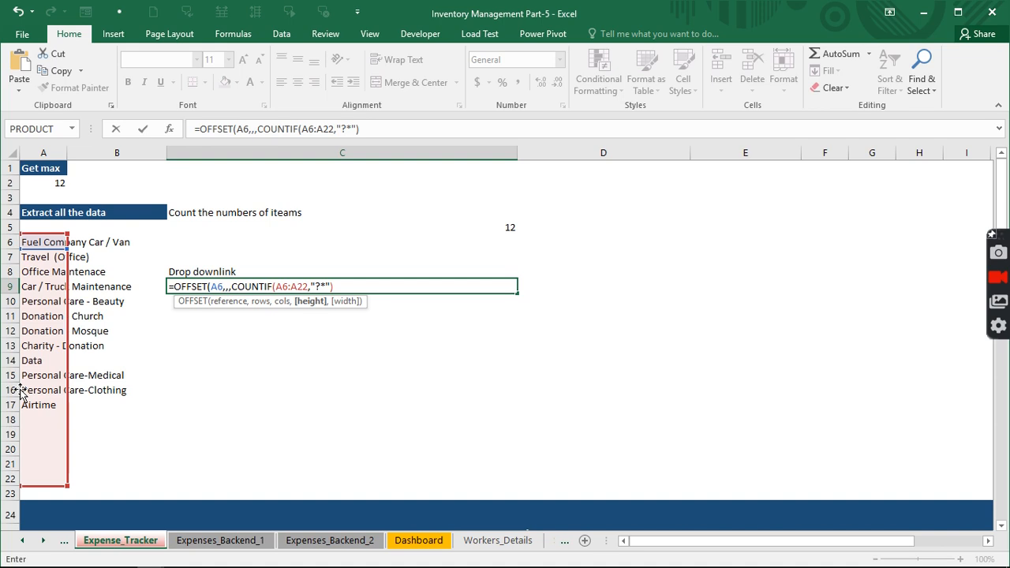
pyautogui.write(')')
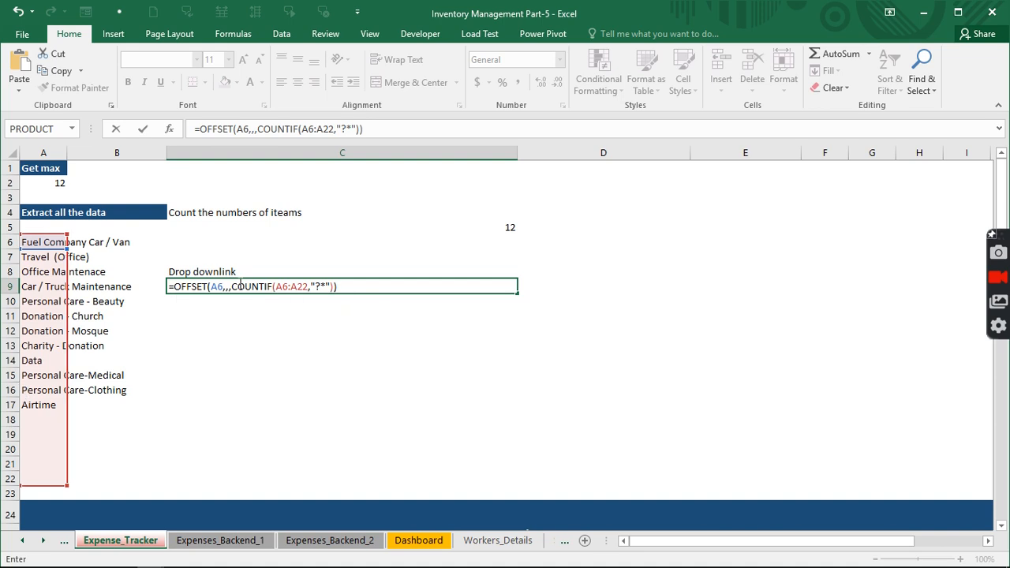
# Make the references in the C9 formula absolute so it reads =OFFSET($A$6,,,COUNTIF($A$6:$A$22,"?*")), and commit it
pyautogui.click(213, 287)
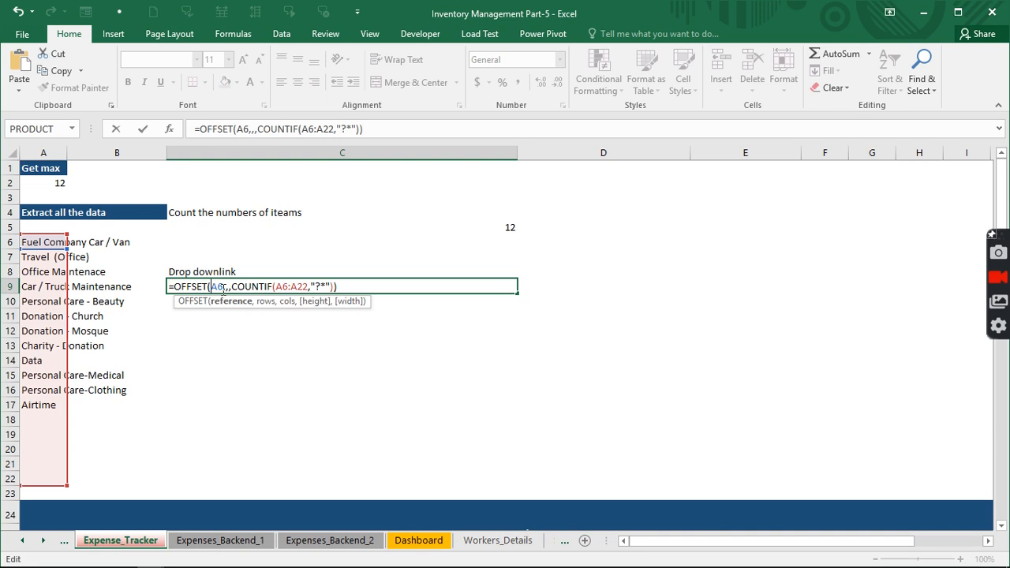
pyautogui.write('$')
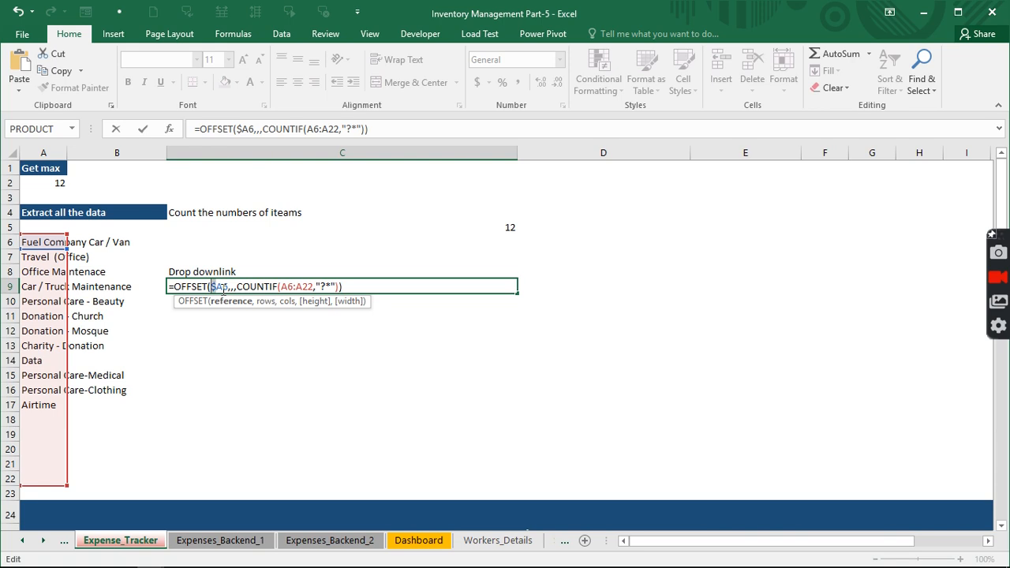
pyautogui.moveTo(223, 290); pyautogui.dragTo(221, 289)
pyautogui.click(224, 287)
pyautogui.write('$')
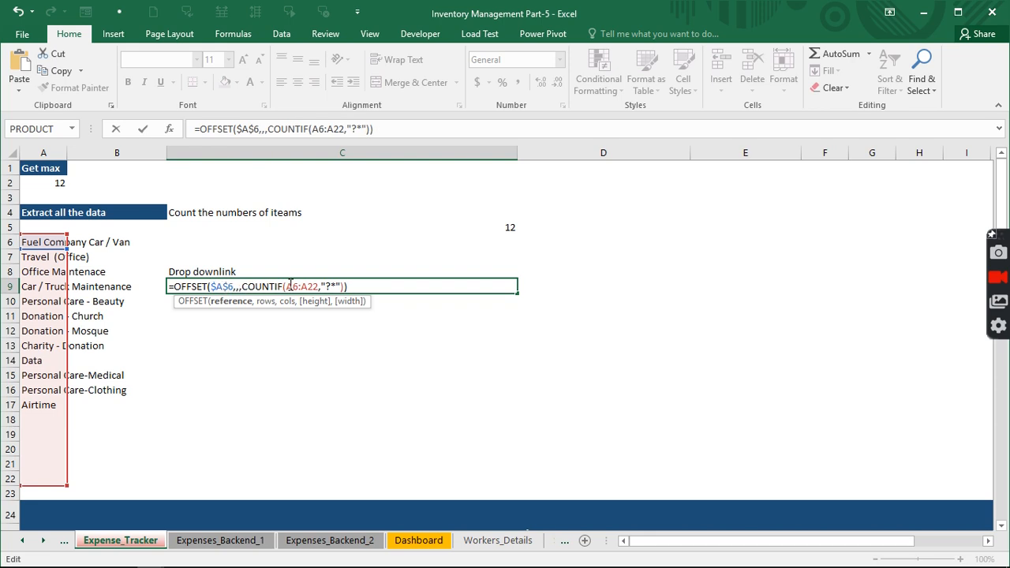
pyautogui.click(287, 287)
pyautogui.write('$')
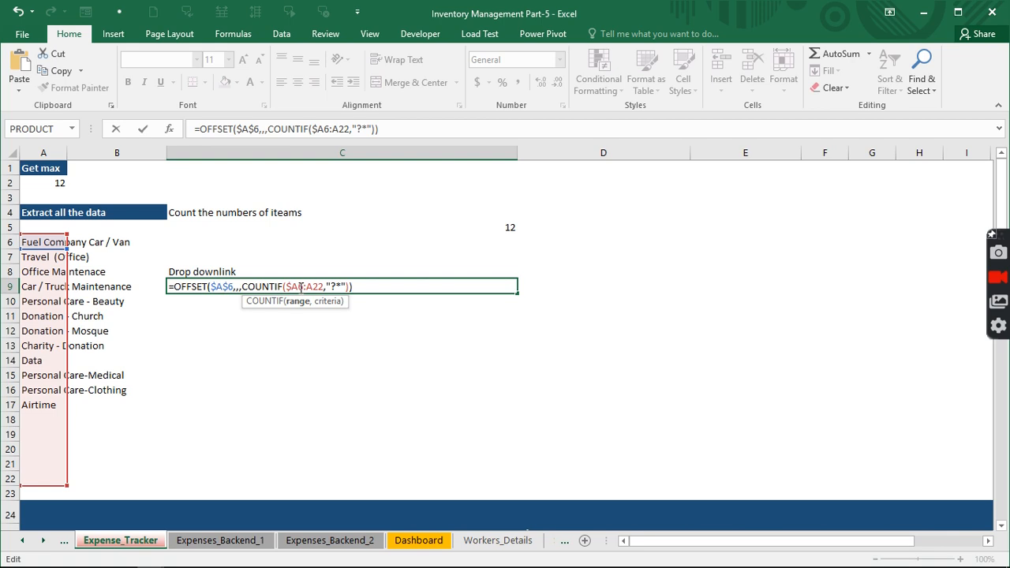
pyautogui.click(301, 287)
pyautogui.write('$')
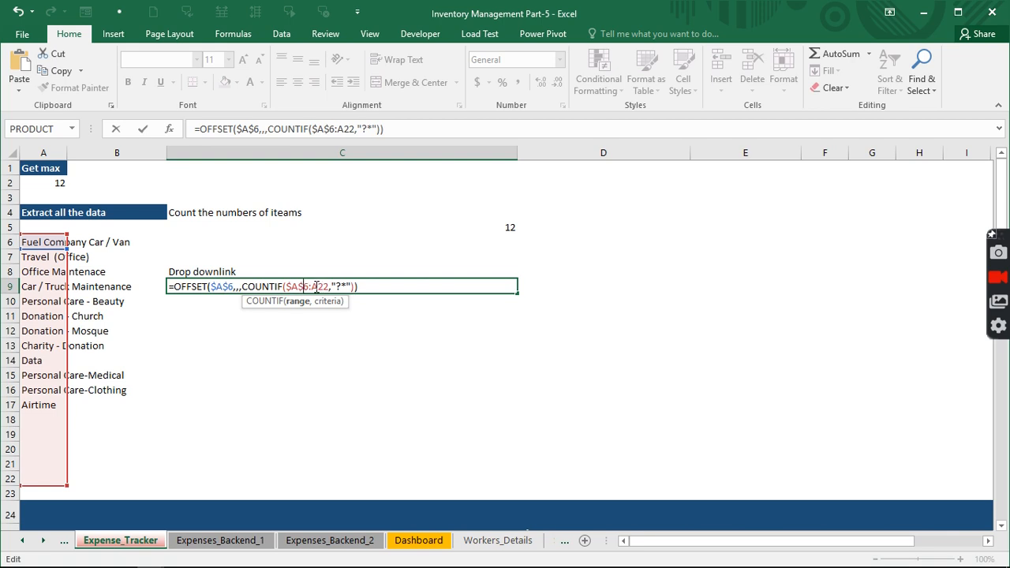
pyautogui.click(314, 286)
pyautogui.write('$')
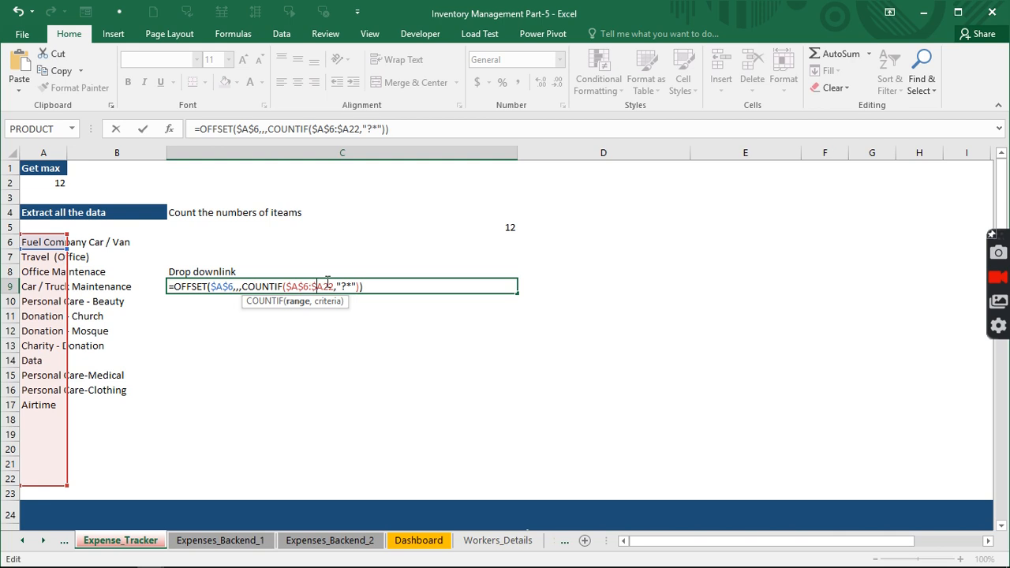
pyautogui.click(325, 286)
pyautogui.write('$')
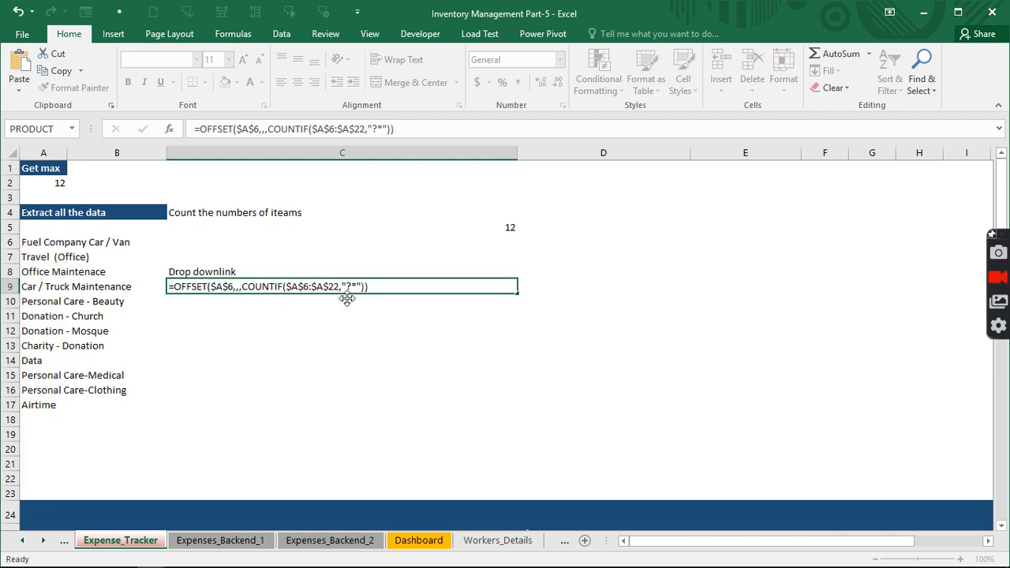
pyautogui.press('Return')
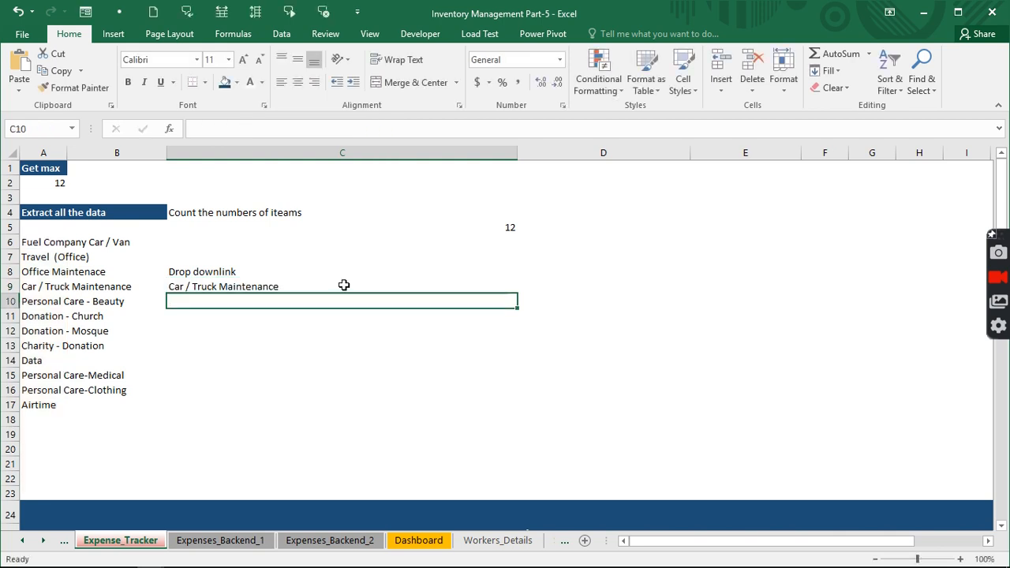
# Copy the complete OFFSET formula text from C9, leaving the cell unedited
pyautogui.click(181, 287)
pyautogui.click(394, 128)
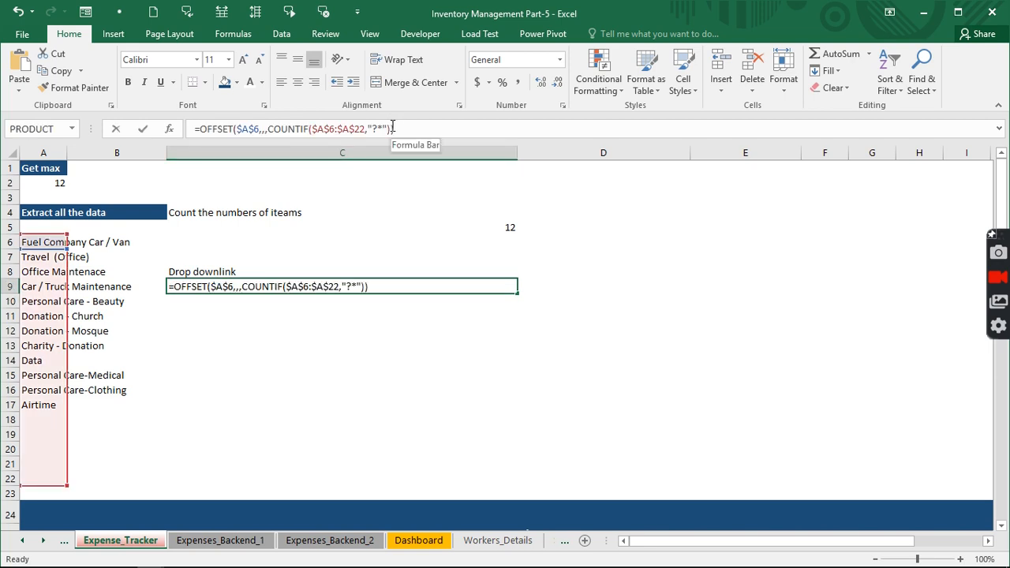
pyautogui.hotkey('ctrl', 'a')
pyautogui.hotkey('ctrl', 'c')
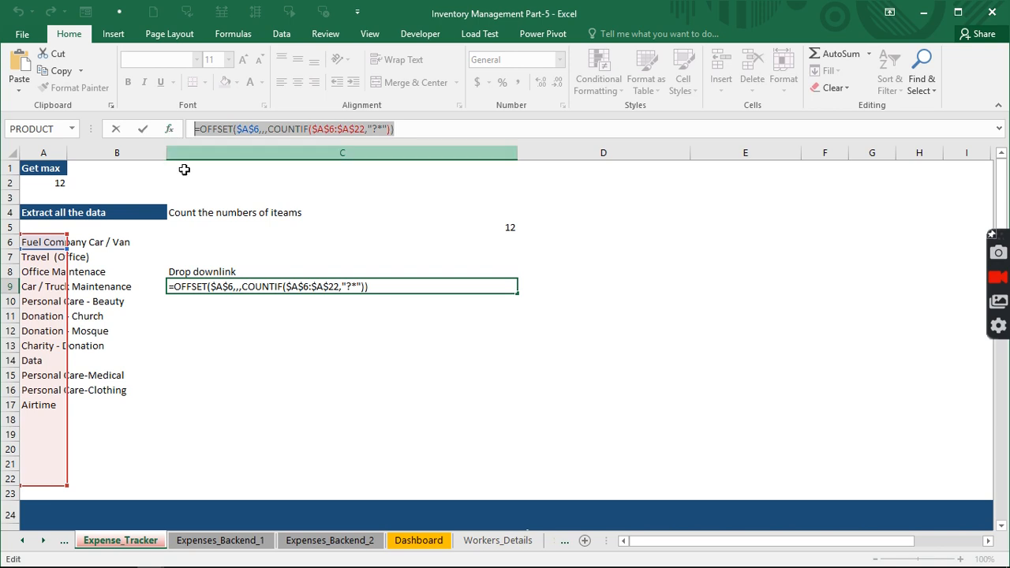
pyautogui.press('Escape')
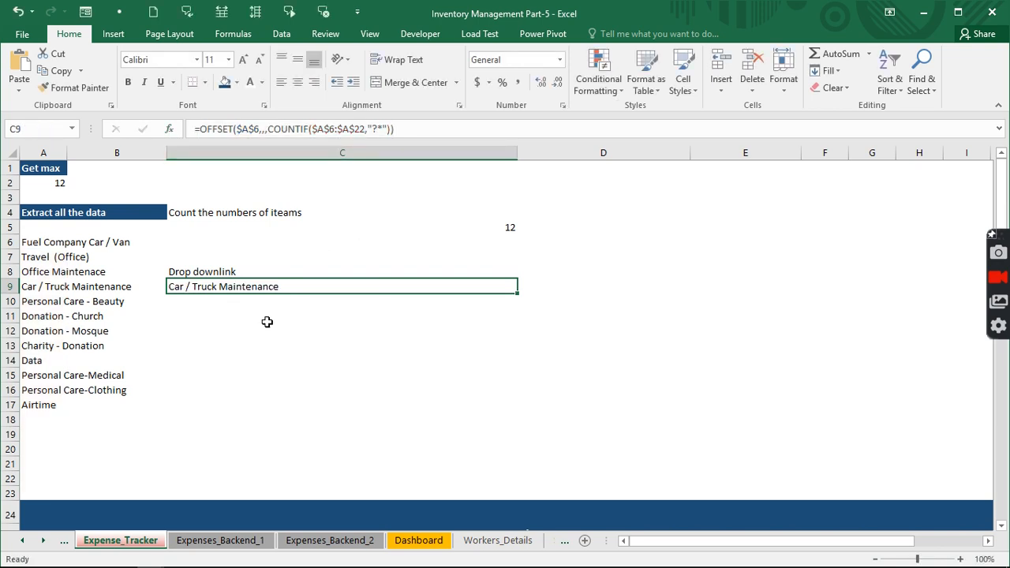
# Apply List data validation to the Categry cell D32 in the Jan table, with the copied formula =OFFSET($A$6,,,COUNTIF($A$6:$A$22,"?*")) as source
pyautogui.click(258, 343)
pyautogui.scroll(-7, 258, 344)
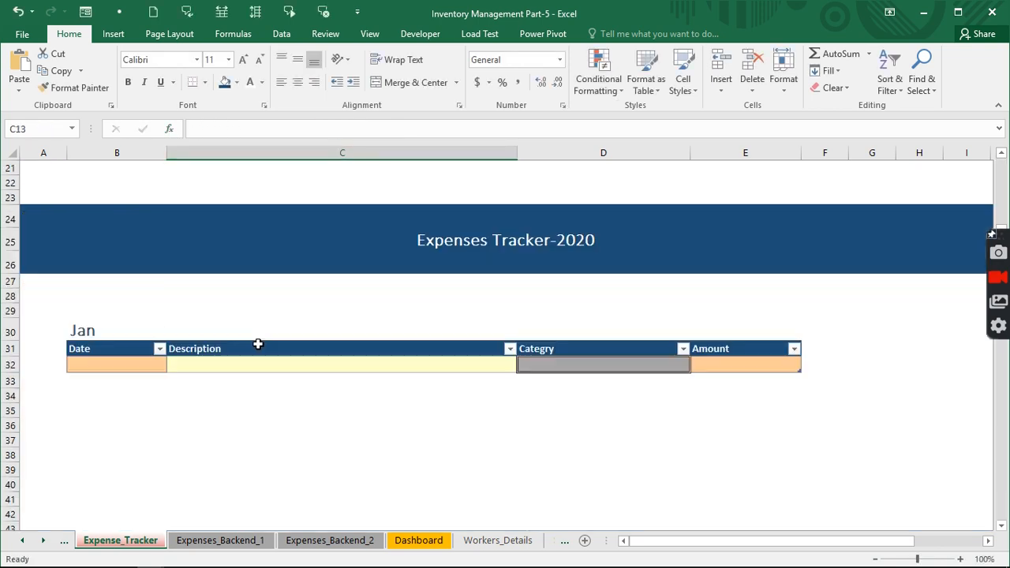
pyautogui.click(599, 363)
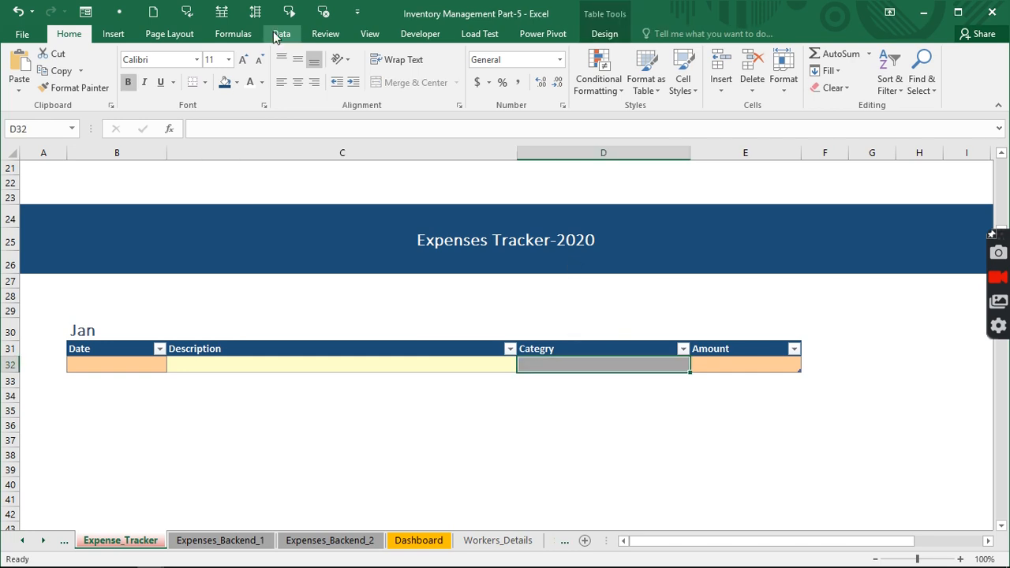
pyautogui.click(276, 34)
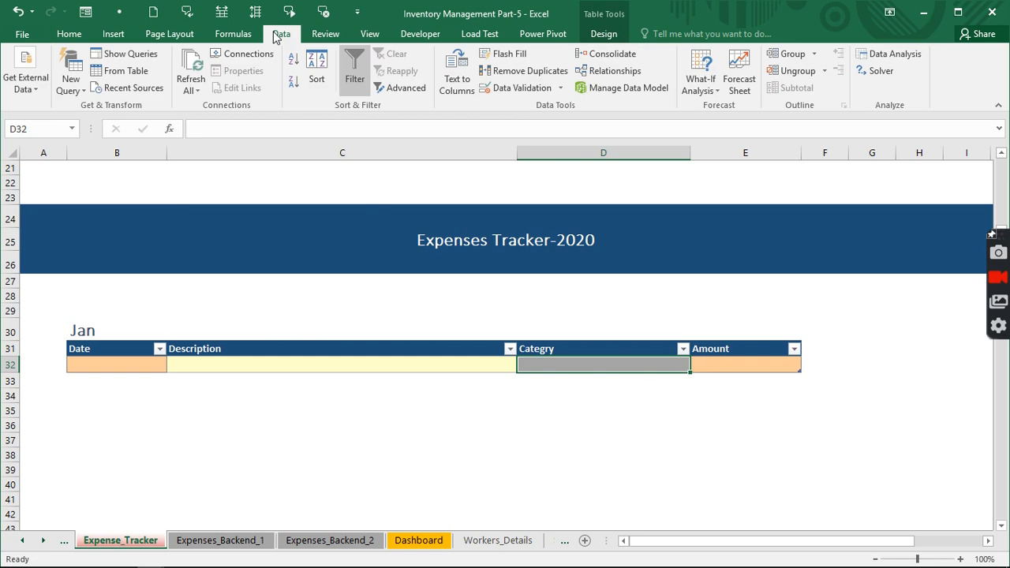
pyautogui.click(530, 89)
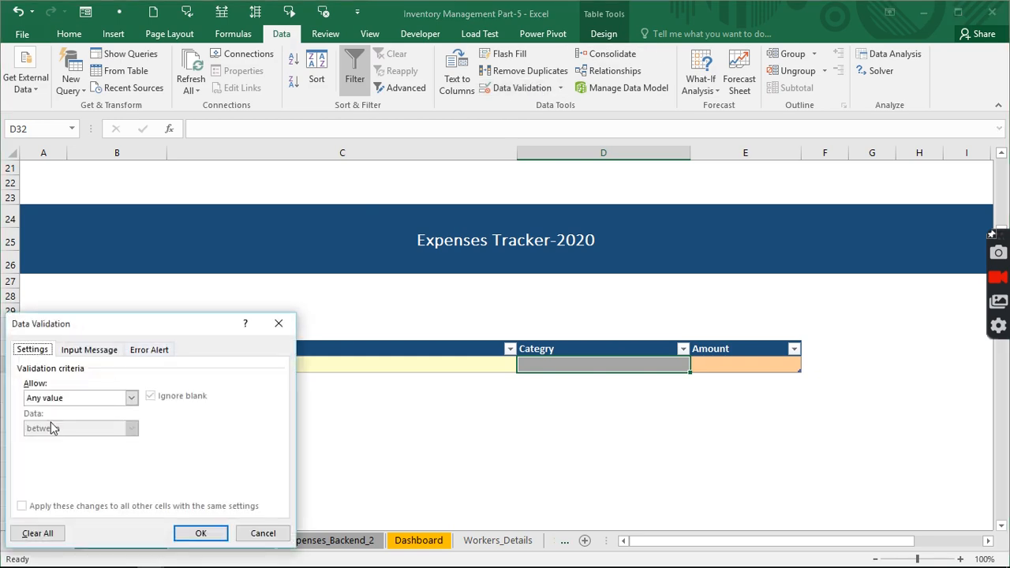
pyautogui.click(71, 398)
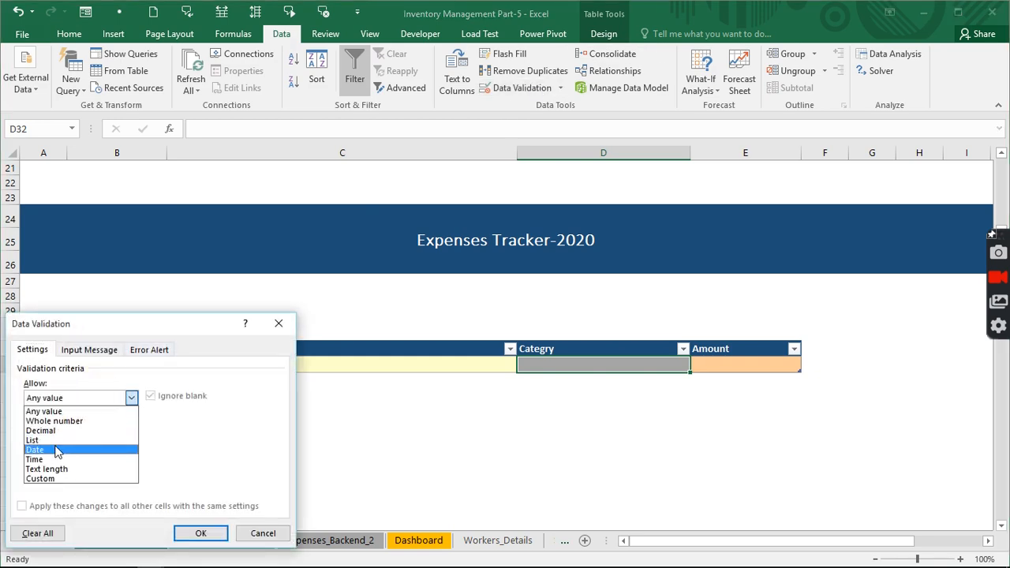
pyautogui.click(47, 439)
pyautogui.click(63, 456)
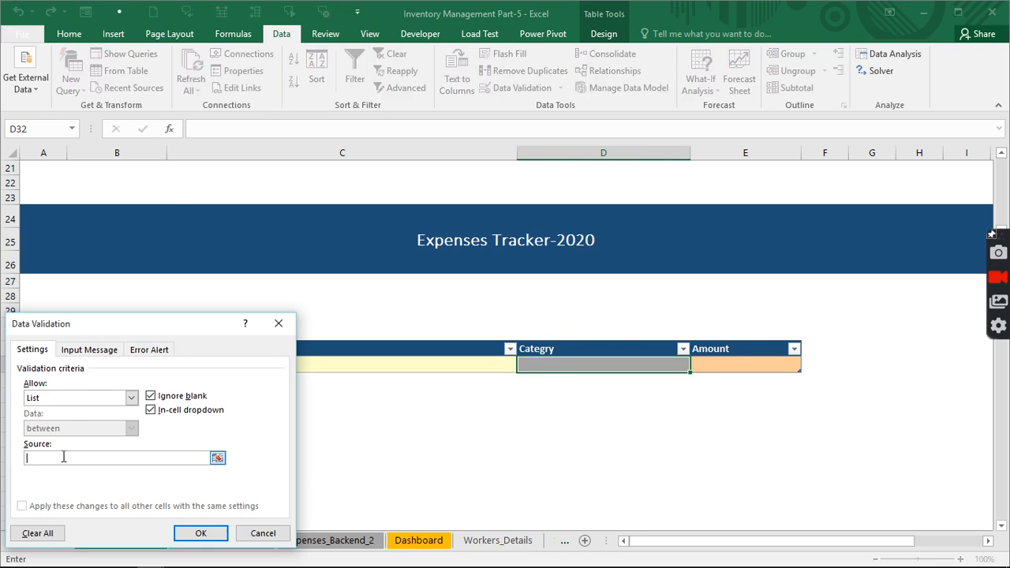
pyautogui.rightClick(63, 457)
pyautogui.click(93, 500)
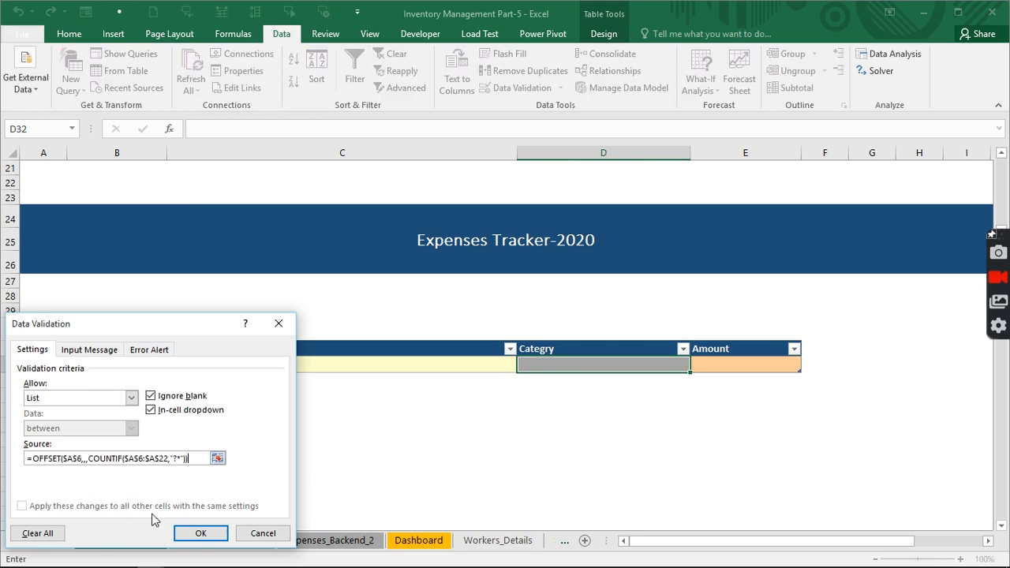
pyautogui.click(199, 535)
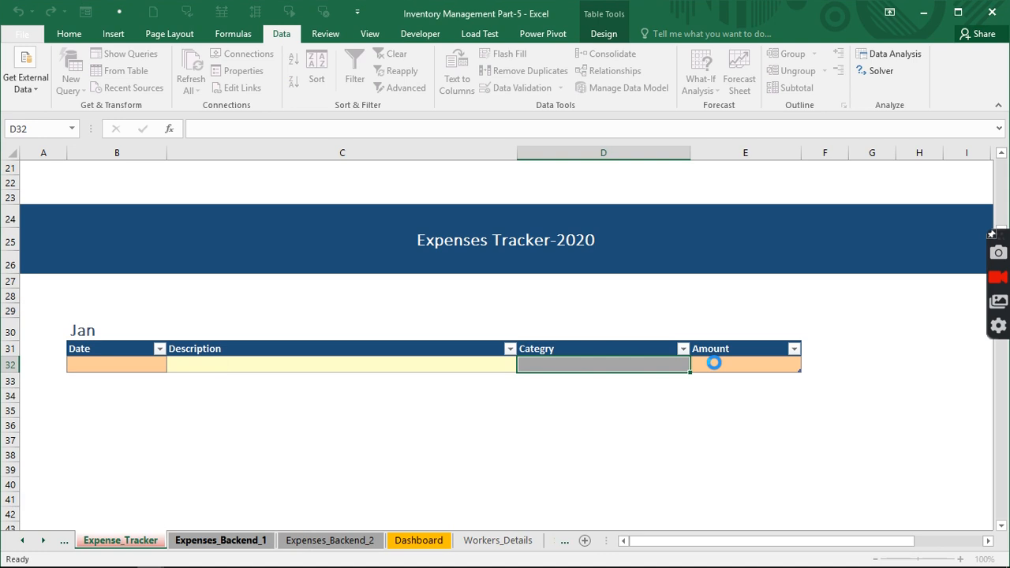
# Choose Donation - Mosque from the category drop-down in D32
pyautogui.click(697, 366)
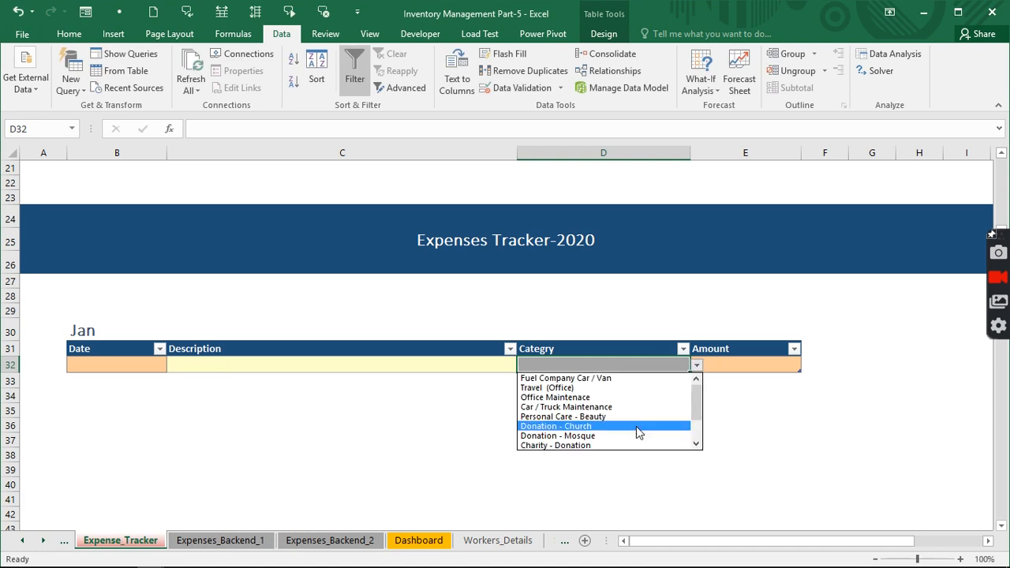
pyautogui.scroll(-2, 694, 397)
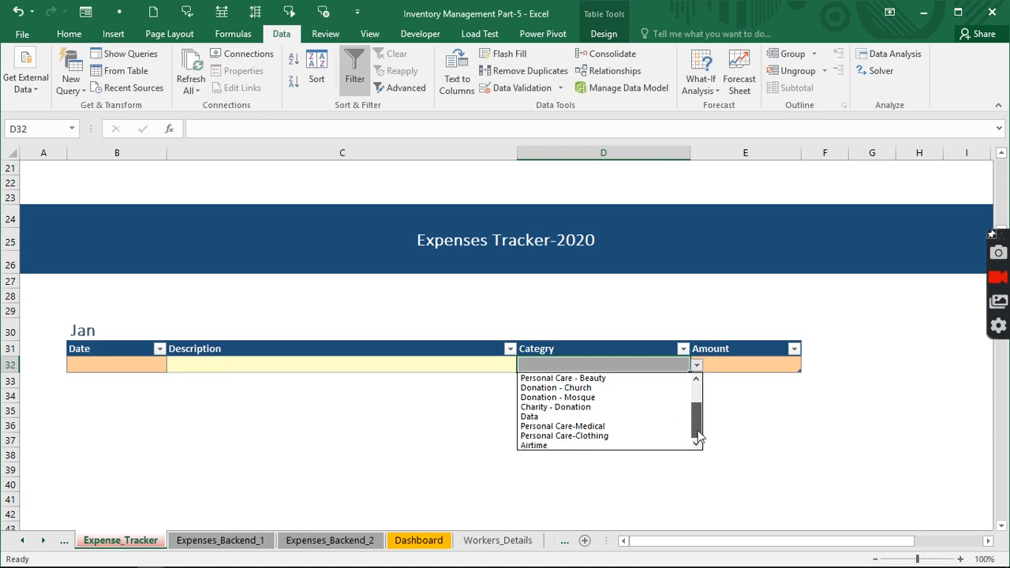
pyautogui.click(570, 399)
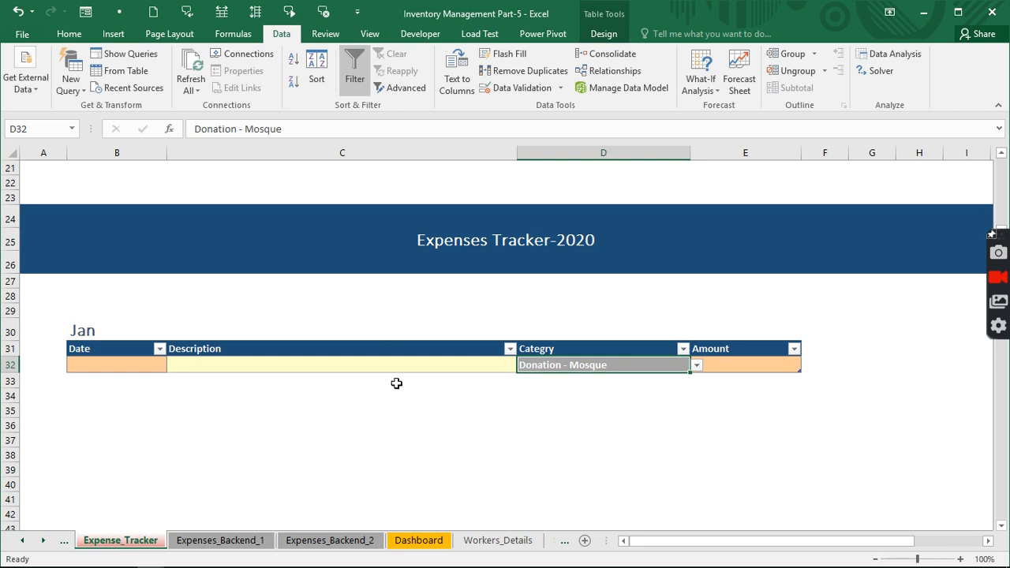
# Begin data validation on the Amount cell E32 in the Jan table, allowing a List
pyautogui.click(732, 364)
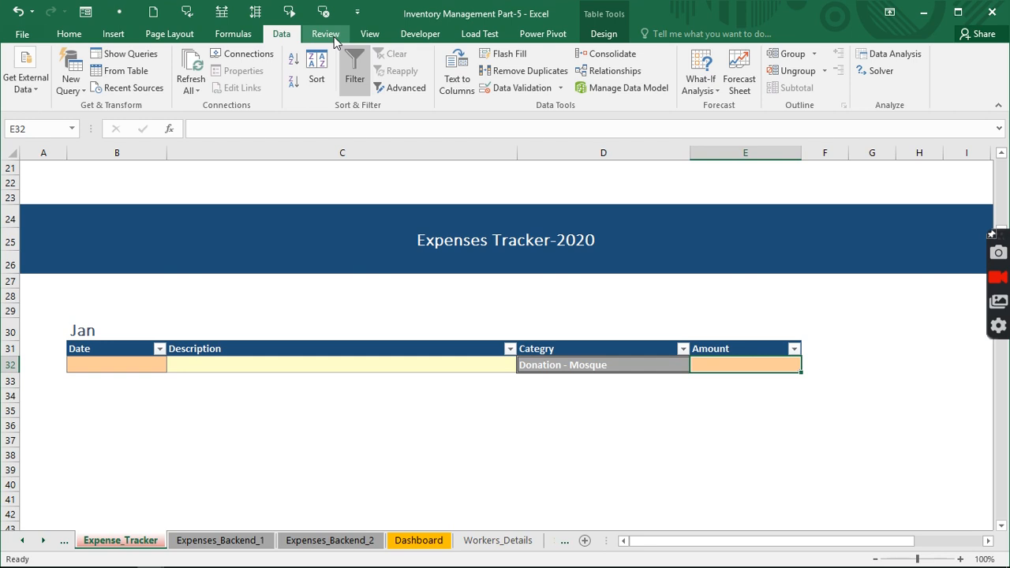
pyautogui.click(519, 87)
pyautogui.click(76, 397)
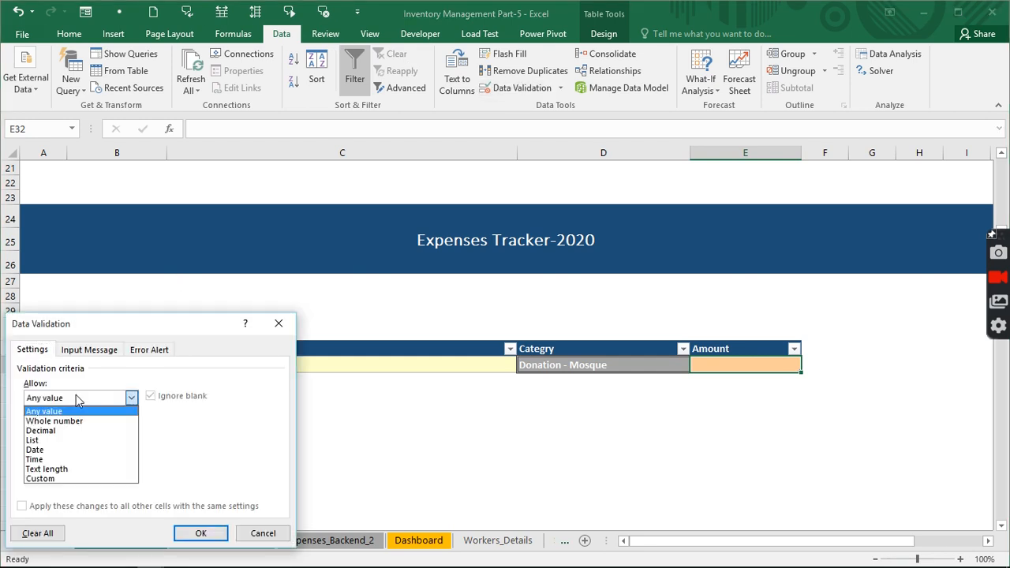
pyautogui.click(43, 442)
pyautogui.click(115, 458)
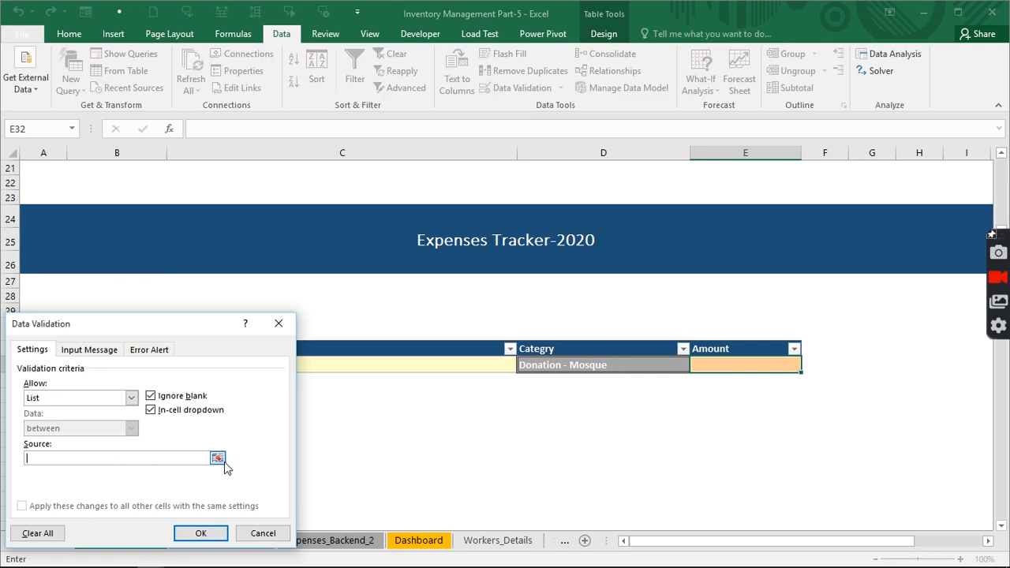
# Set the list source to =Category_Table!$K$6:$K$20, apply the validation to E32, and browse its drop-down
pyautogui.click(218, 459)
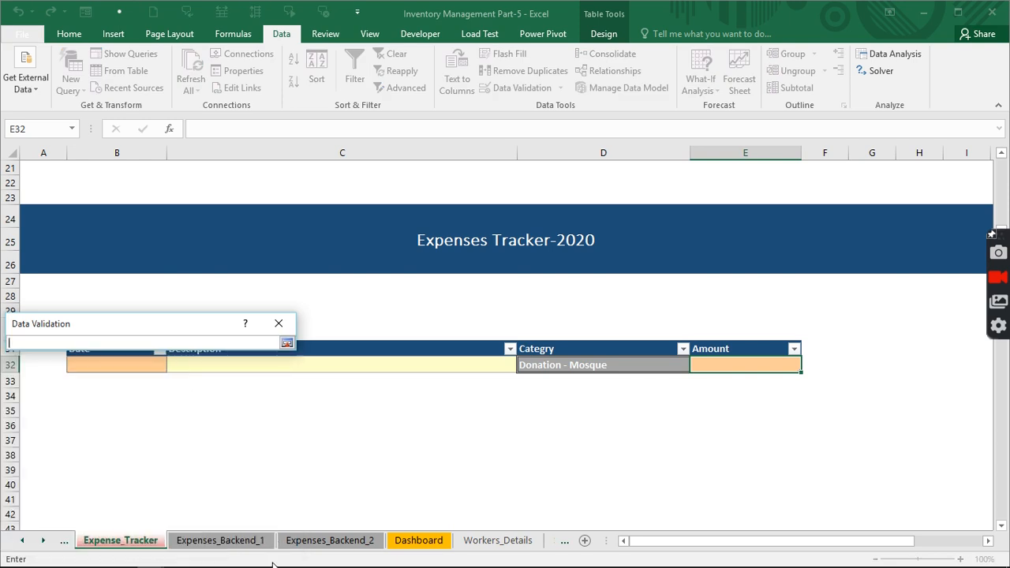
pyautogui.click(23, 541)
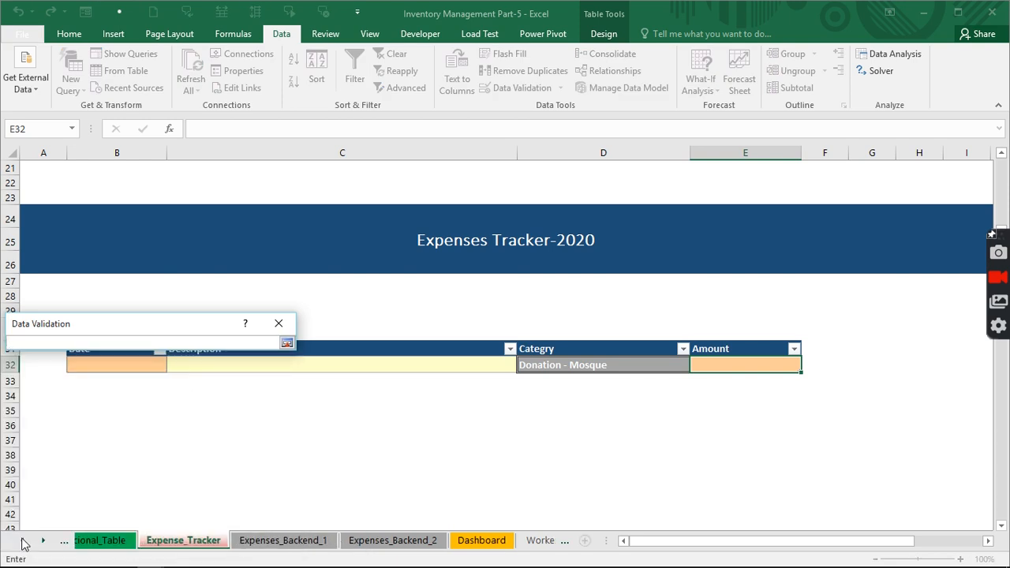
pyautogui.click(23, 541)
pyautogui.click(40, 542)
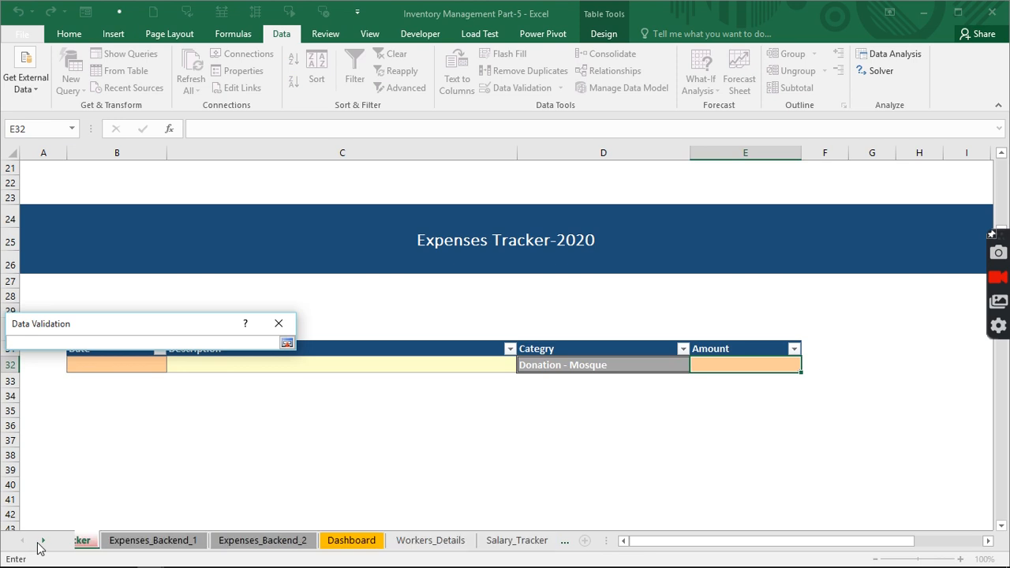
pyautogui.click(40, 541)
pyautogui.click(40, 541)
pyautogui.click(40, 542)
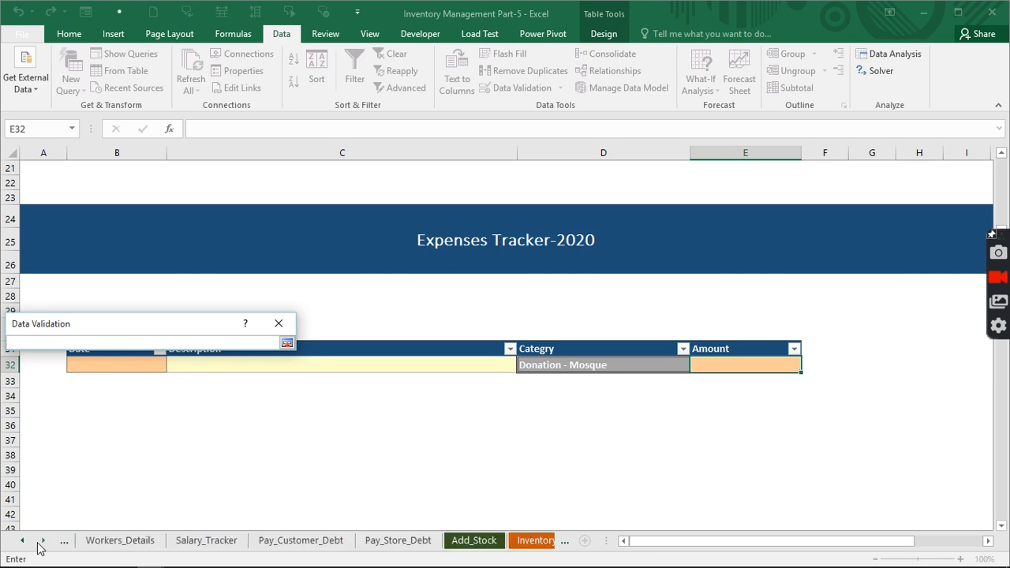
pyautogui.click(40, 541)
pyautogui.click(40, 542)
pyautogui.click(39, 541)
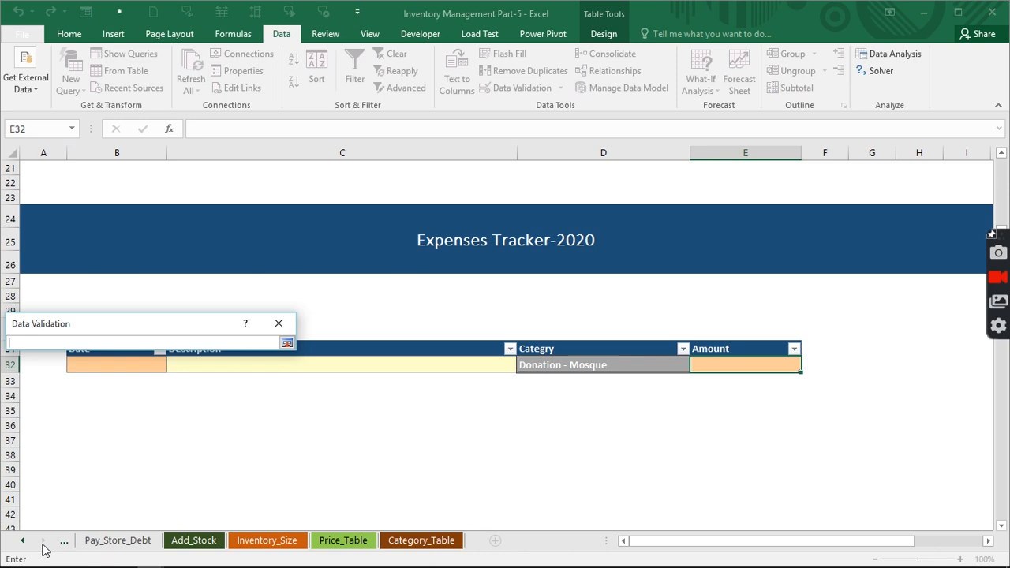
pyautogui.click(422, 542)
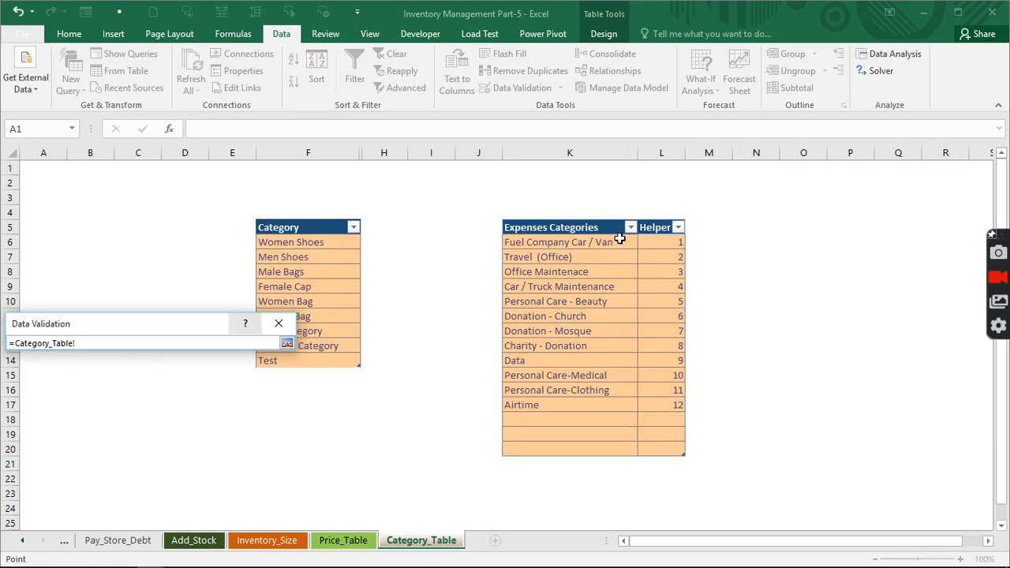
pyautogui.moveTo(532, 244); pyautogui.dragTo(561, 443)
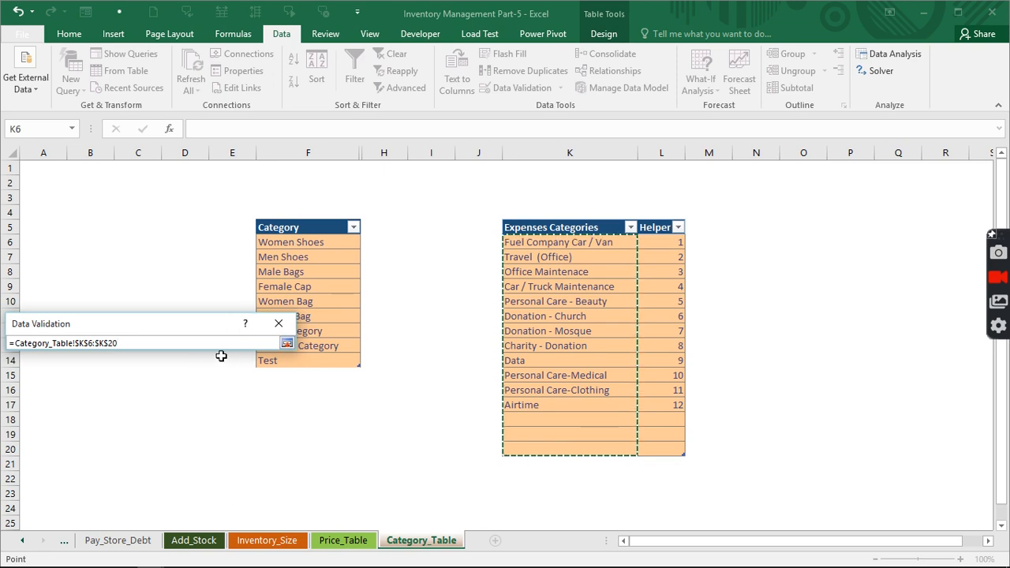
pyautogui.click(287, 343)
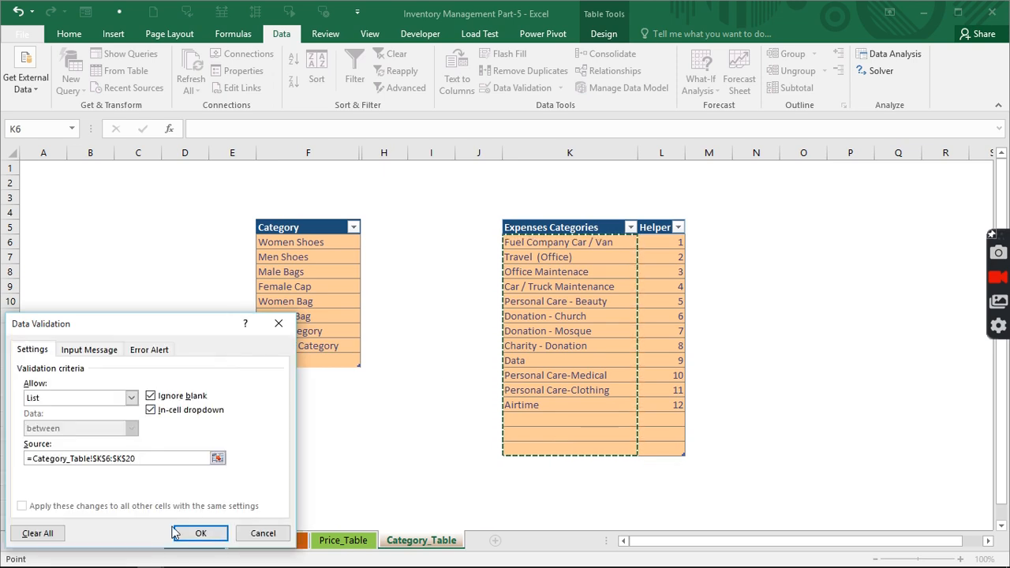
pyautogui.click(201, 533)
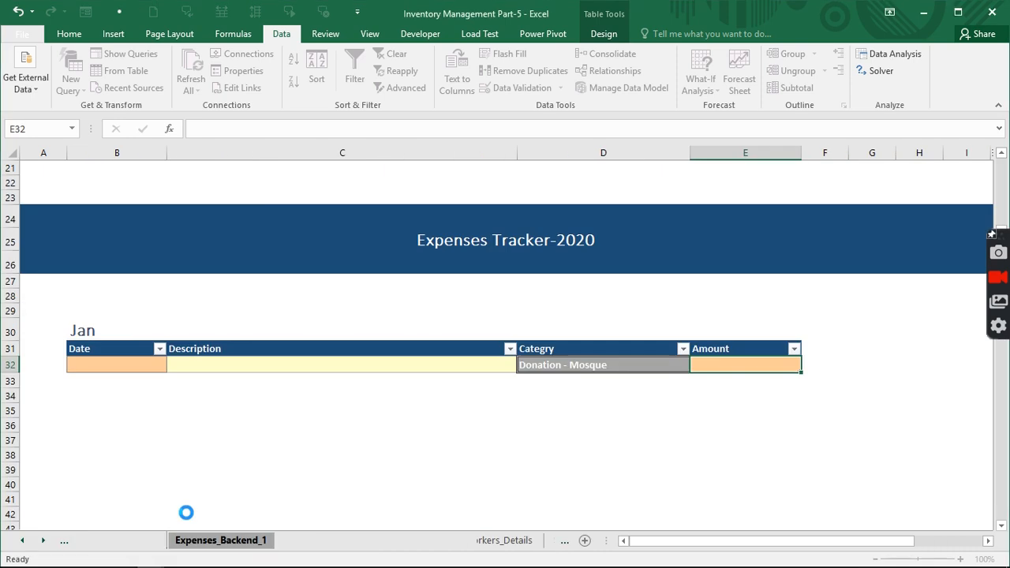
pyautogui.click(808, 366)
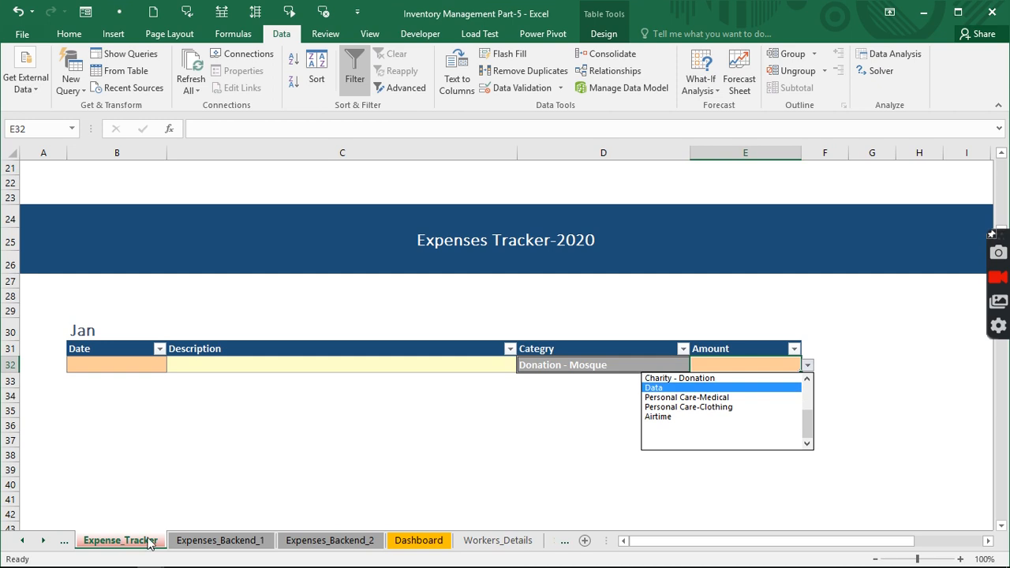
pyautogui.press('Down')
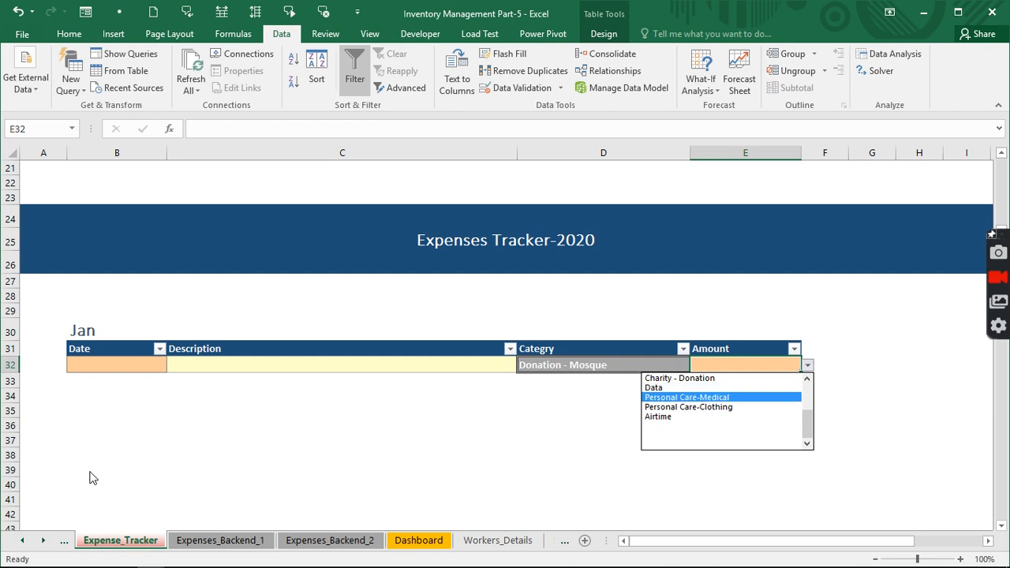
# On the Category_Table sheet, fill the Airtime expense category from K17 down to K19
pyautogui.click(44, 545)
pyautogui.click(44, 545)
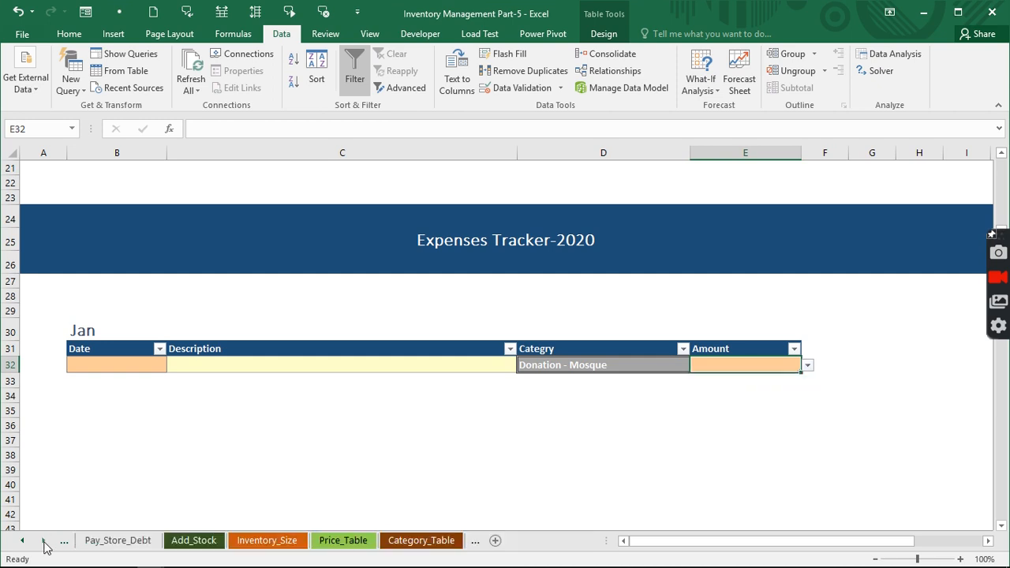
pyautogui.click(402, 540)
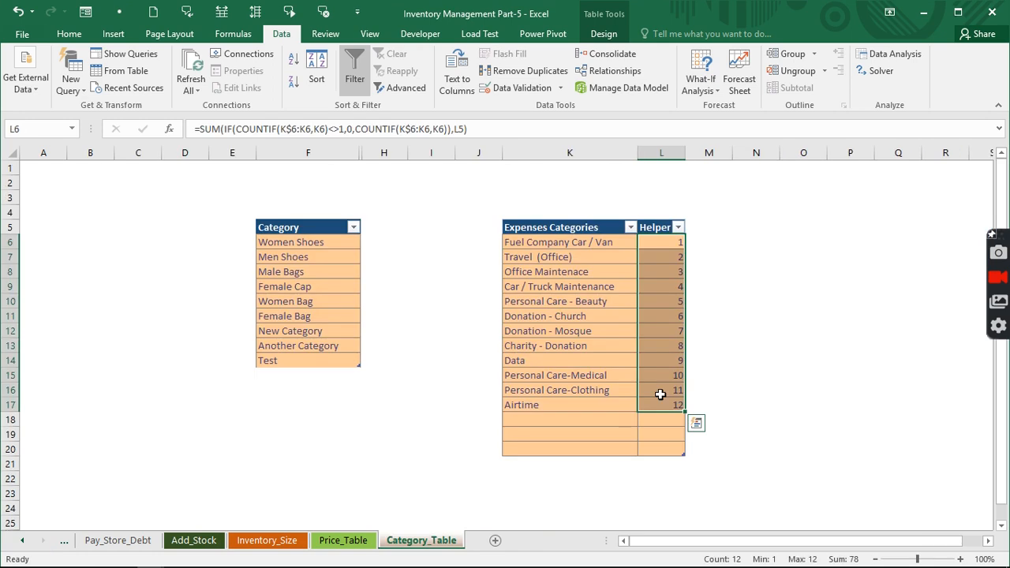
pyautogui.click(528, 405)
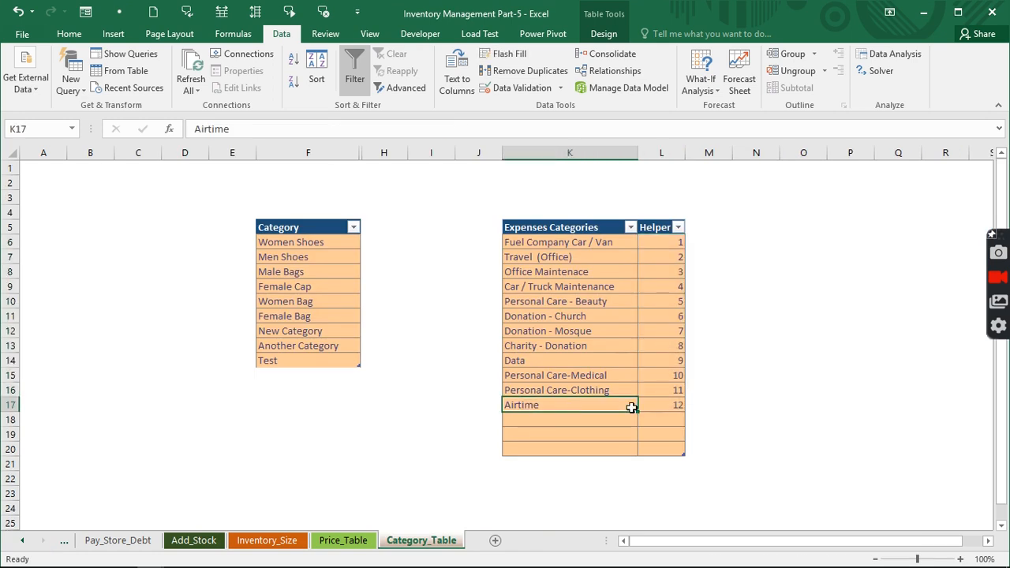
pyautogui.moveTo(638, 413); pyautogui.dragTo(633, 439)
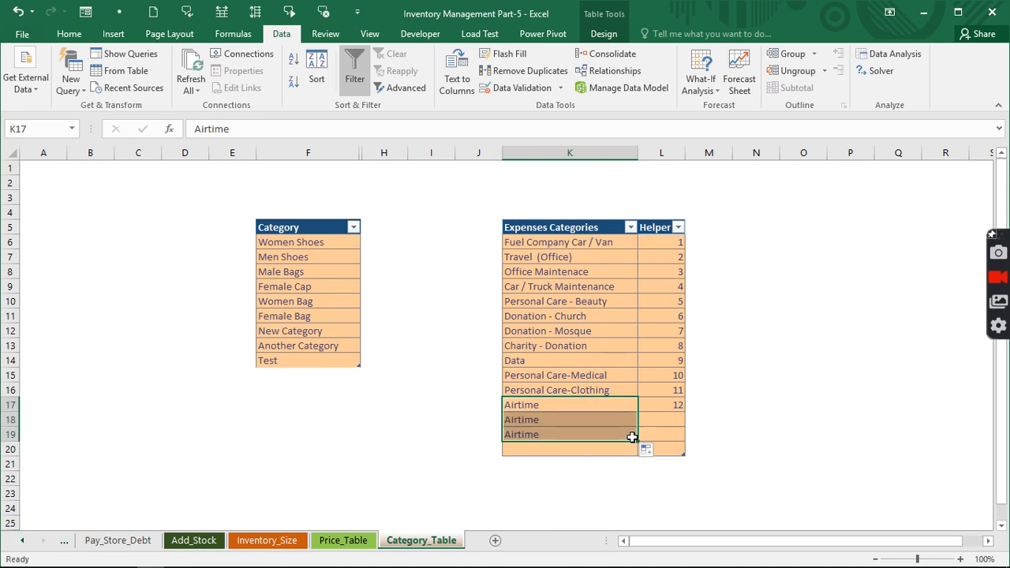
pyautogui.click(395, 434)
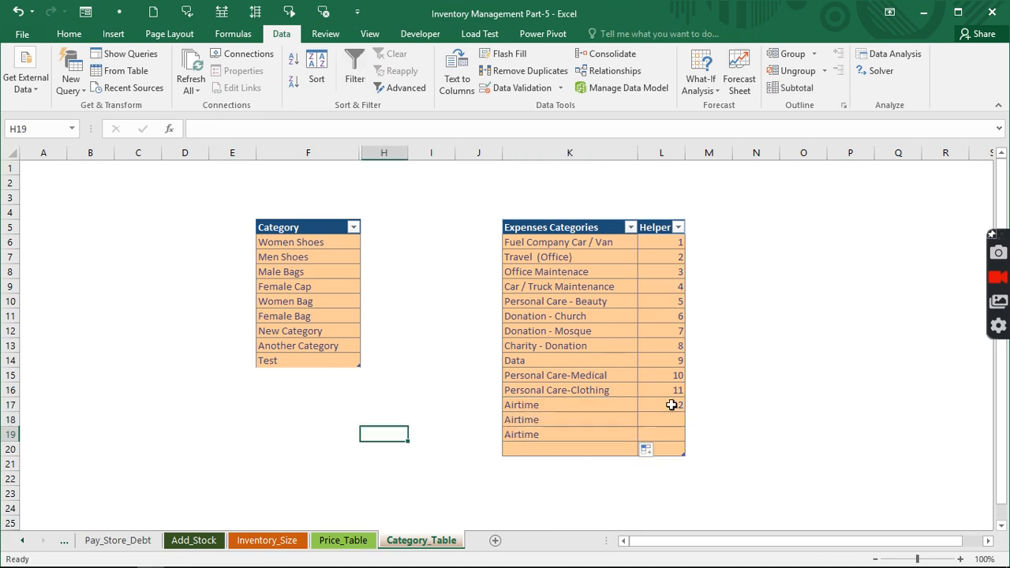
# Fill the Helper formula from L6 down to L20 in the Expenses Categories table
pyautogui.click(678, 241)
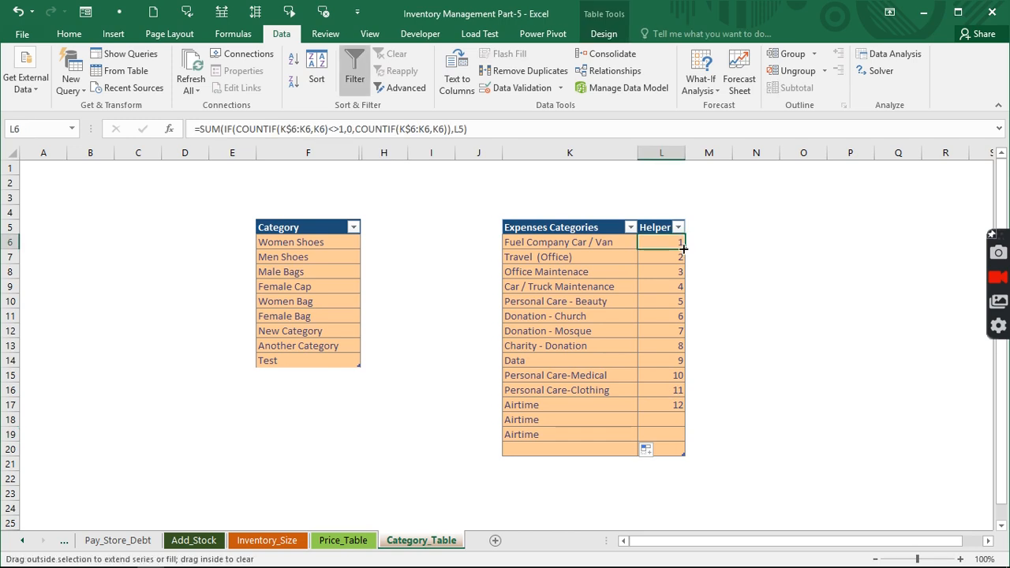
pyautogui.moveTo(684, 249); pyautogui.dragTo(683, 450)
pyautogui.click(545, 507)
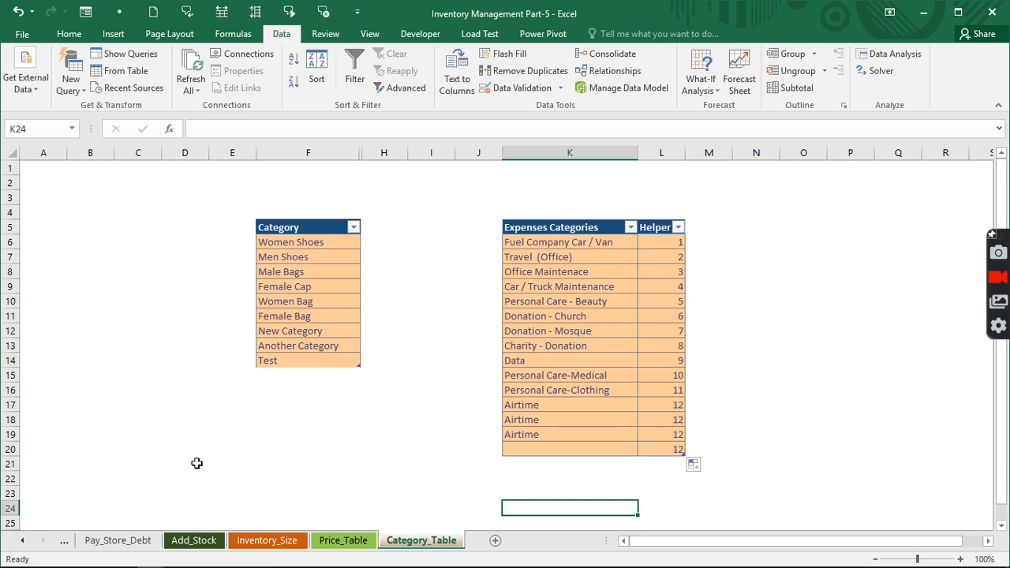
# Return to the Expense_Tracker sheet and check E32's drop-down for repeated categories and blank entries
pyautogui.click(23, 541)
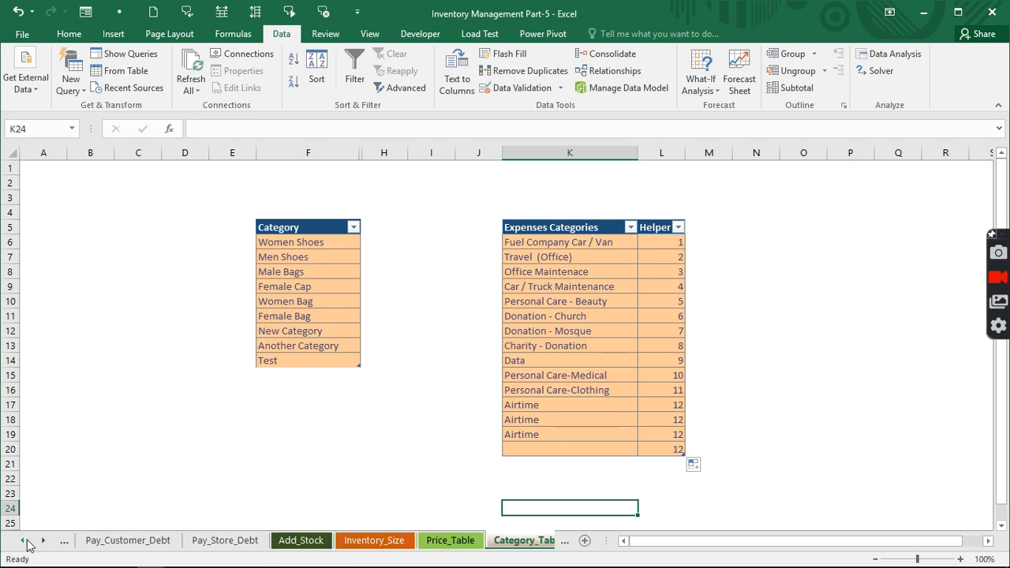
pyautogui.rightClick(26, 543)
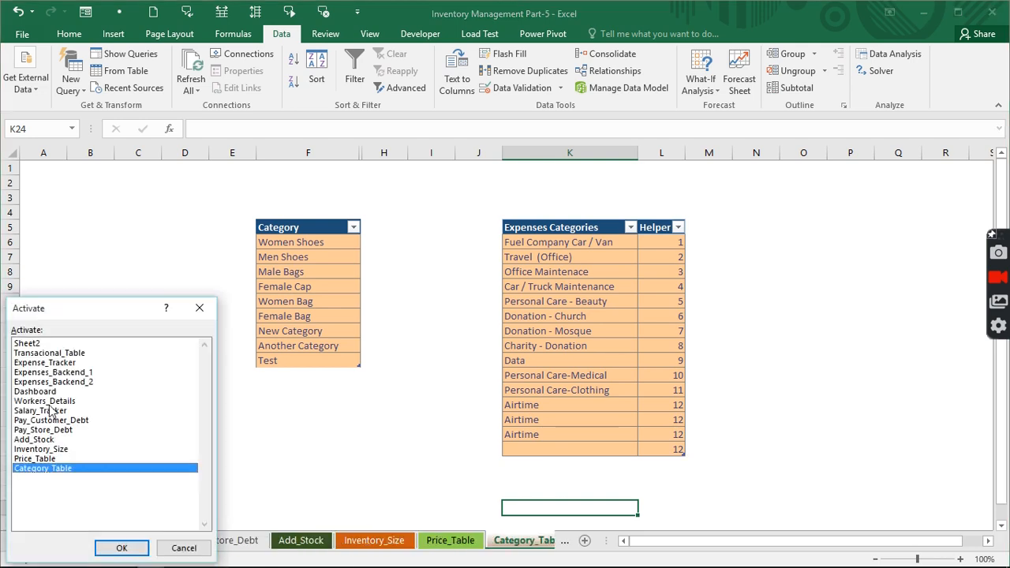
pyautogui.click(57, 363)
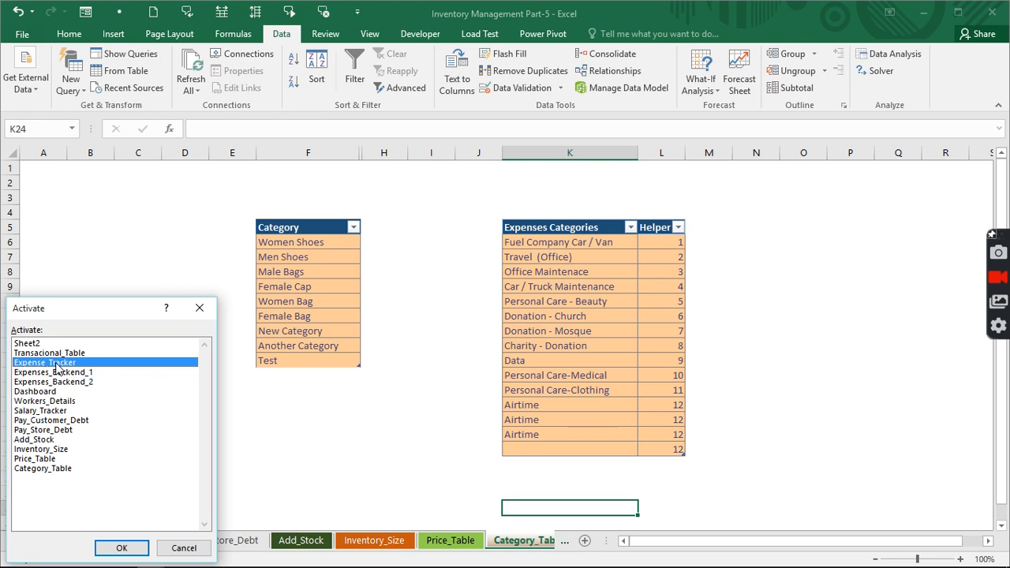
pyautogui.doubleClick(56, 364)
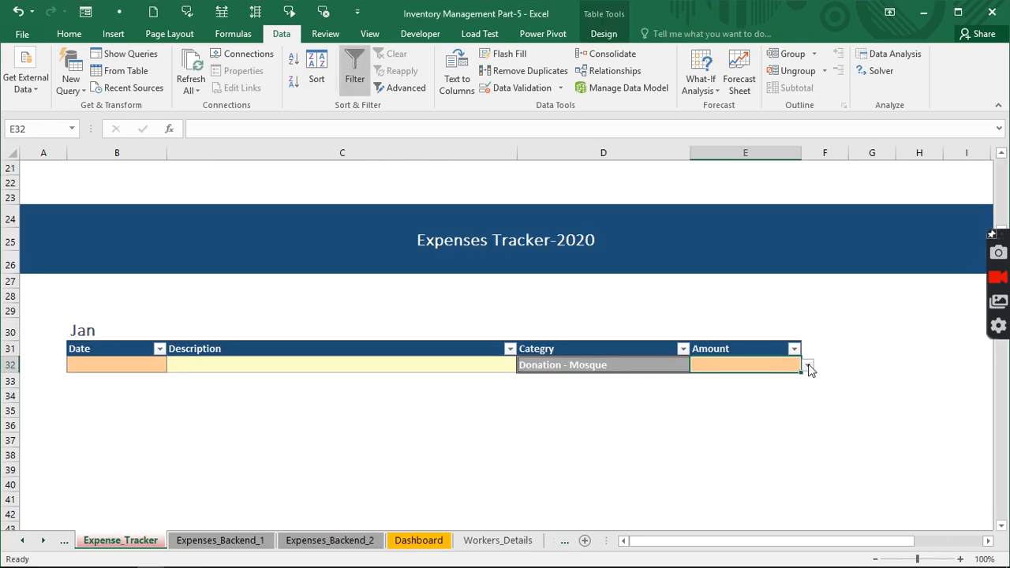
pyautogui.click(808, 365)
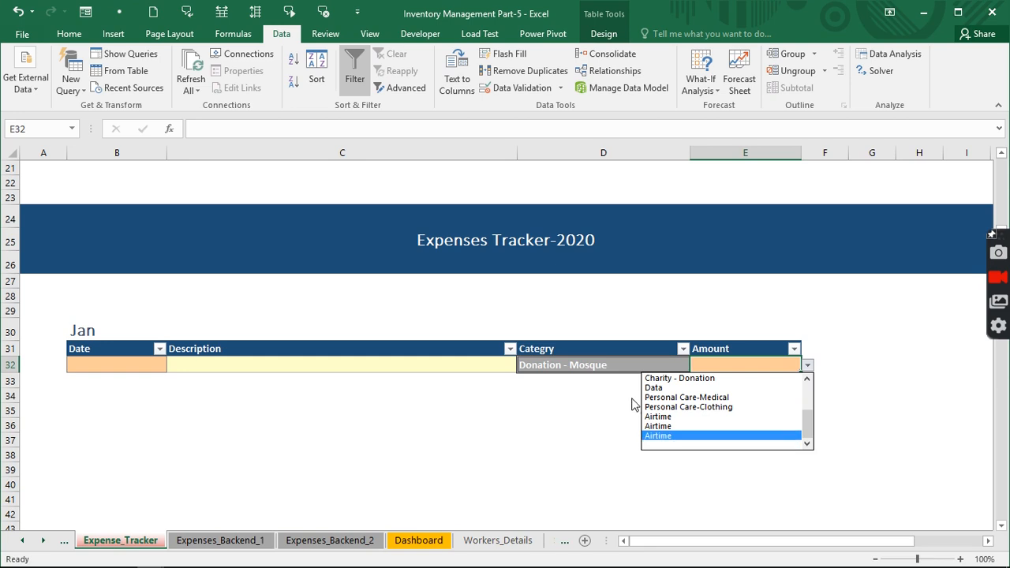
pyautogui.click(672, 446)
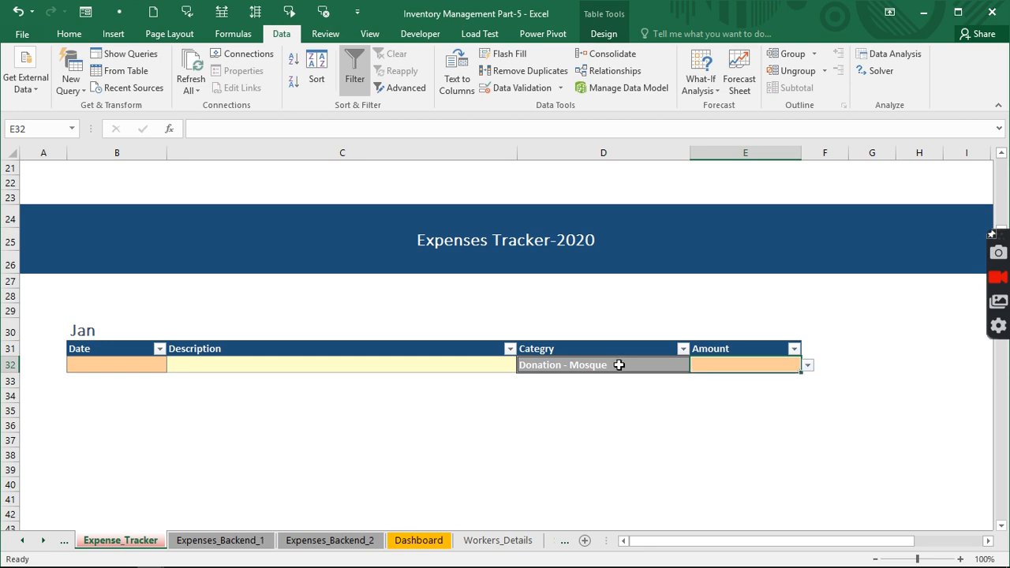
# Compare the ends of the category drop-down lists in D32 and E32 for duplicates and blanks
pyautogui.click(620, 365)
pyautogui.click(697, 364)
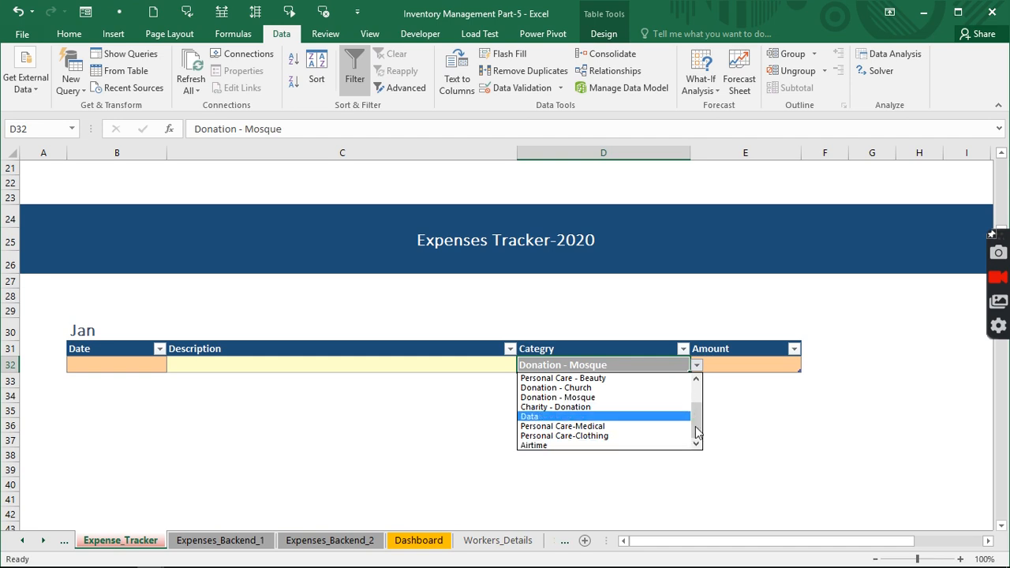
pyautogui.moveTo(697, 433)
pyautogui.mouseDown()
pyautogui.moveTo(697, 395)
pyautogui.moveTo(697, 442)
pyautogui.mouseUp()
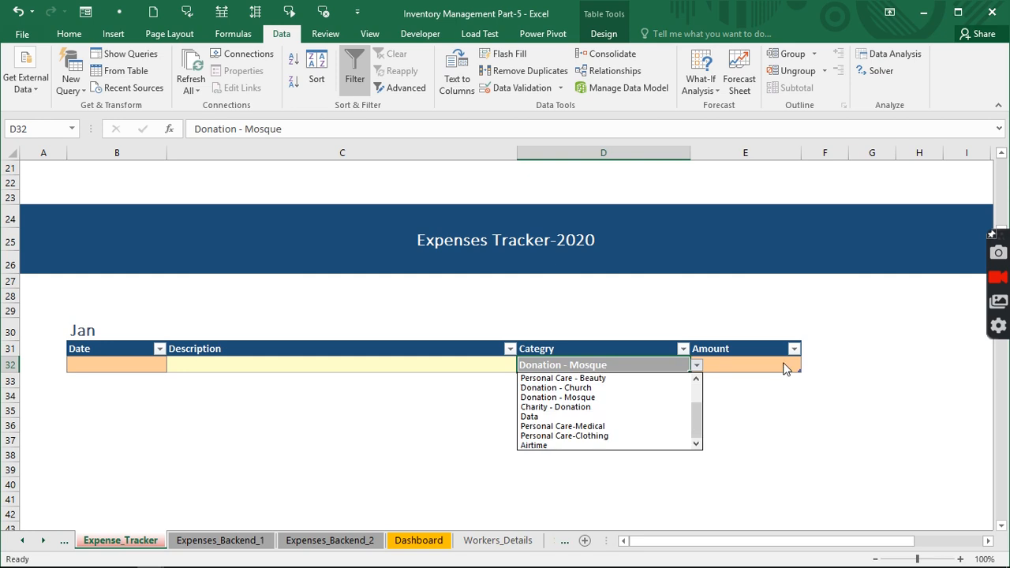
pyautogui.click(785, 363)
pyautogui.click(783, 363)
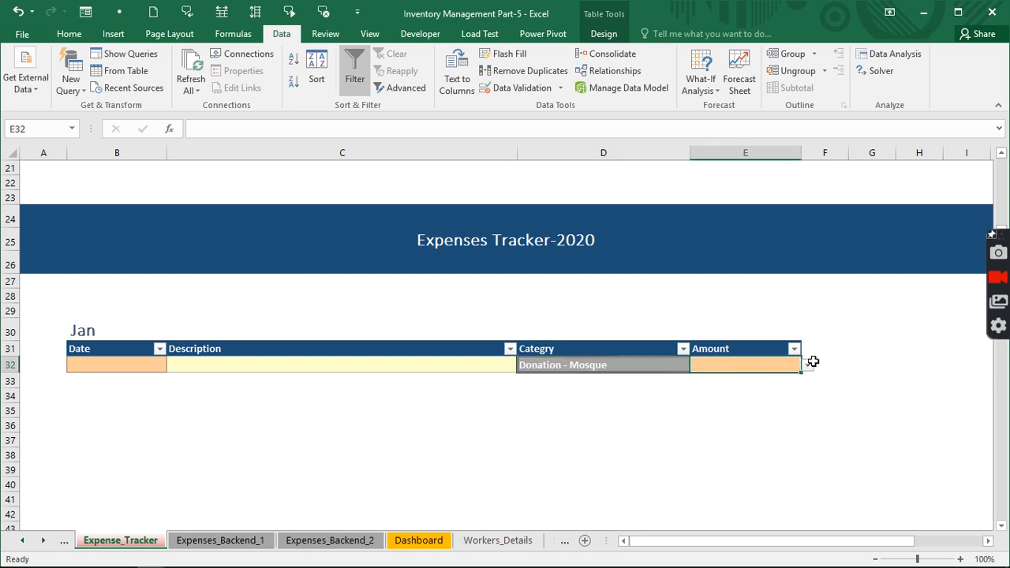
pyautogui.click(808, 365)
pyautogui.moveTo(808, 432); pyautogui.dragTo(807, 453)
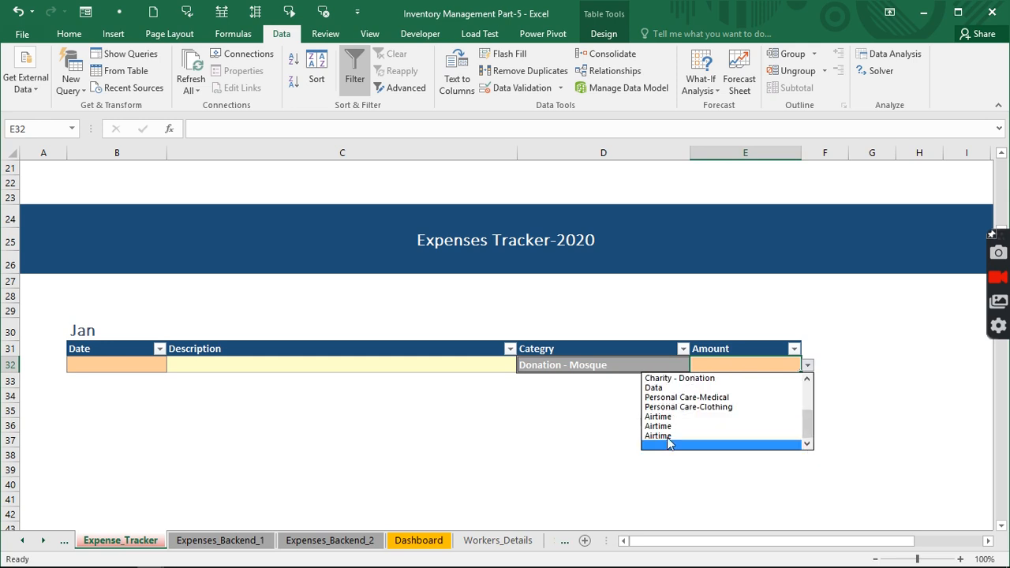
pyautogui.click(719, 368)
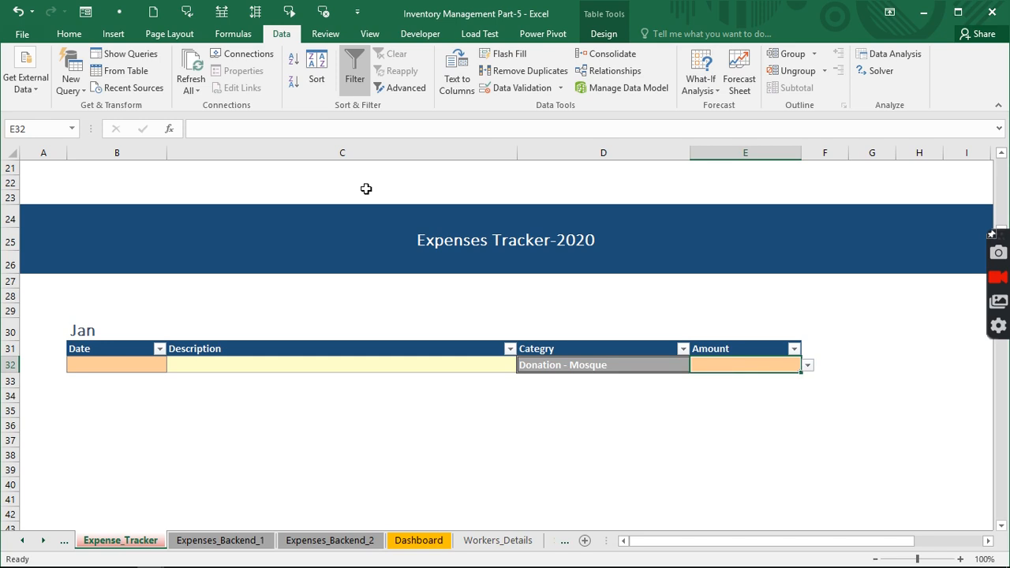
# Remove the list validation from the Amount cell E32 by allowing any value
pyautogui.click(535, 93)
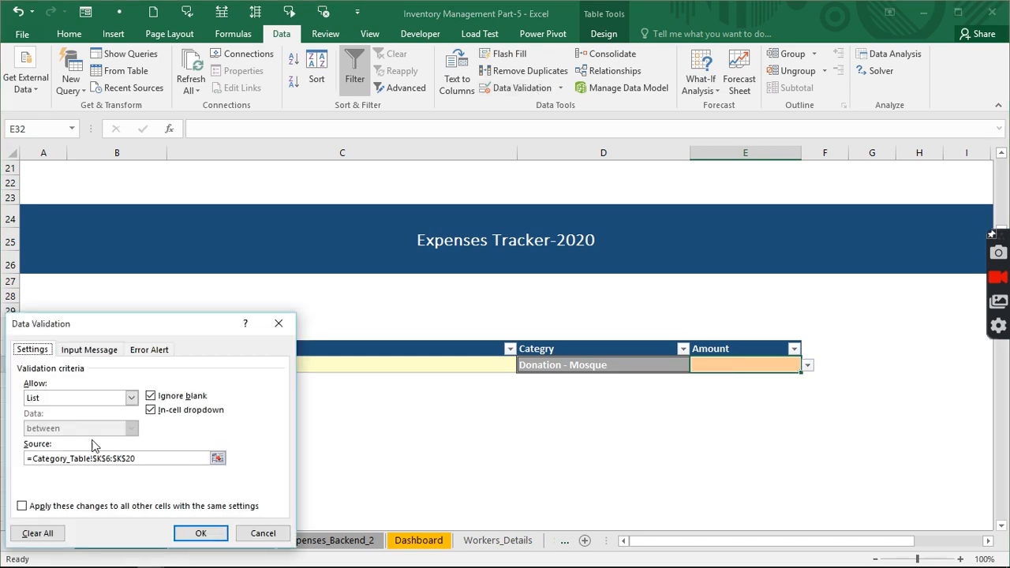
pyautogui.click(111, 403)
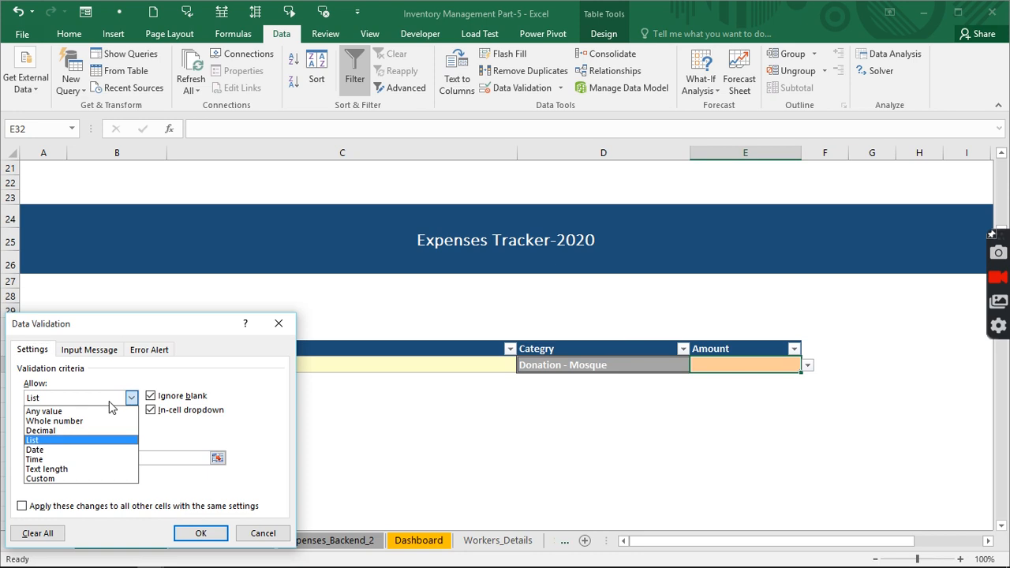
pyautogui.click(69, 411)
pyautogui.click(210, 534)
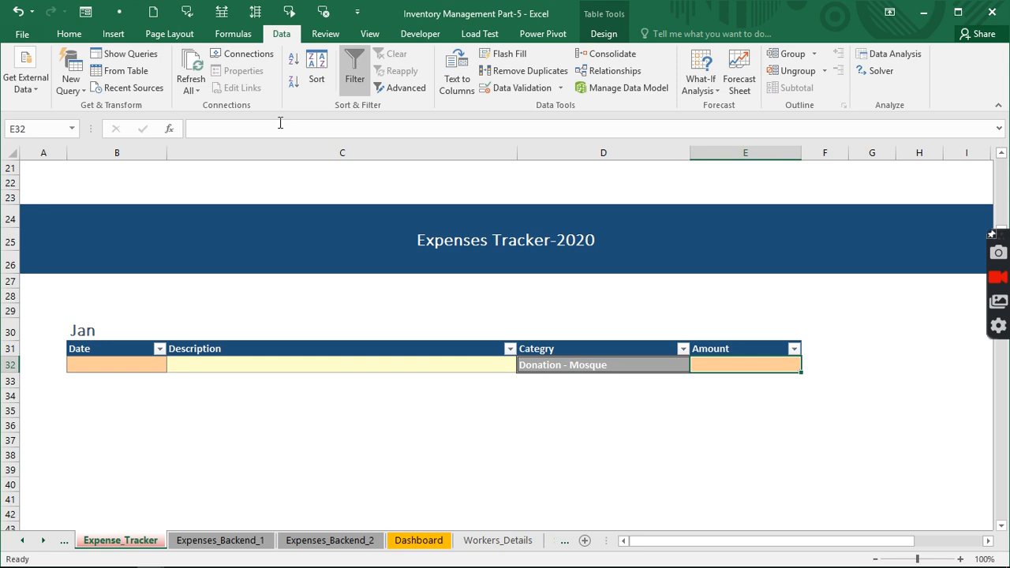
# Add list validation to Feb's category cell D46 with source =OFFSET($A$6,,,COUNTIF($A$6:$A$22,"?*")), and choose Travel (Office) from it
pyautogui.scroll(-3, 583, 378)
pyautogui.click(571, 404)
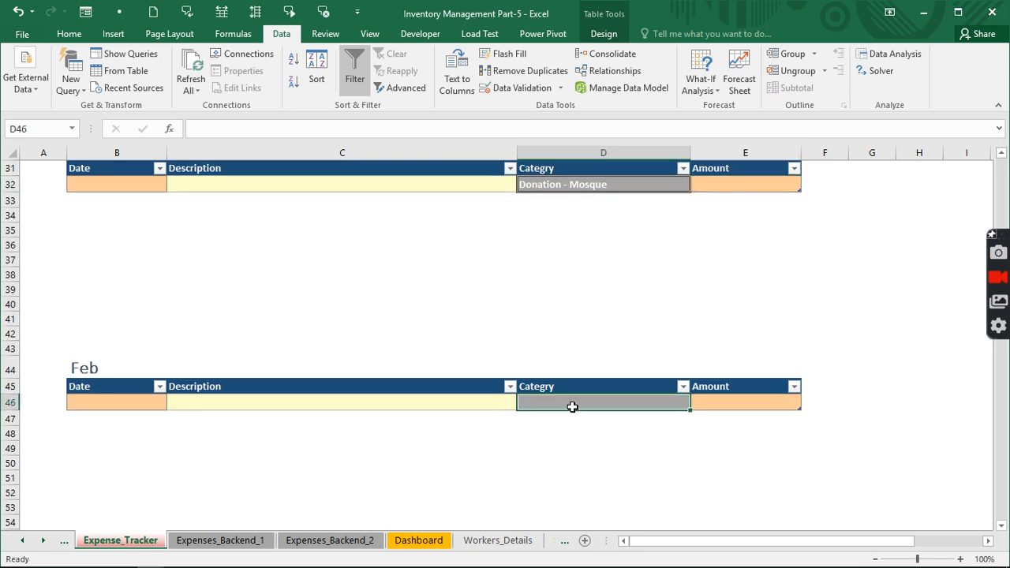
pyautogui.click(517, 89)
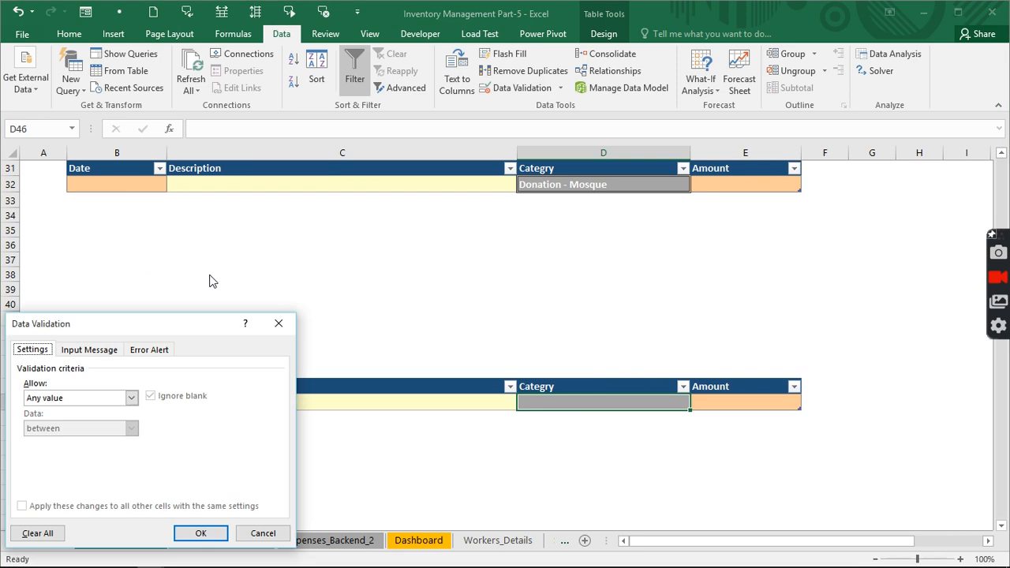
pyautogui.click(75, 401)
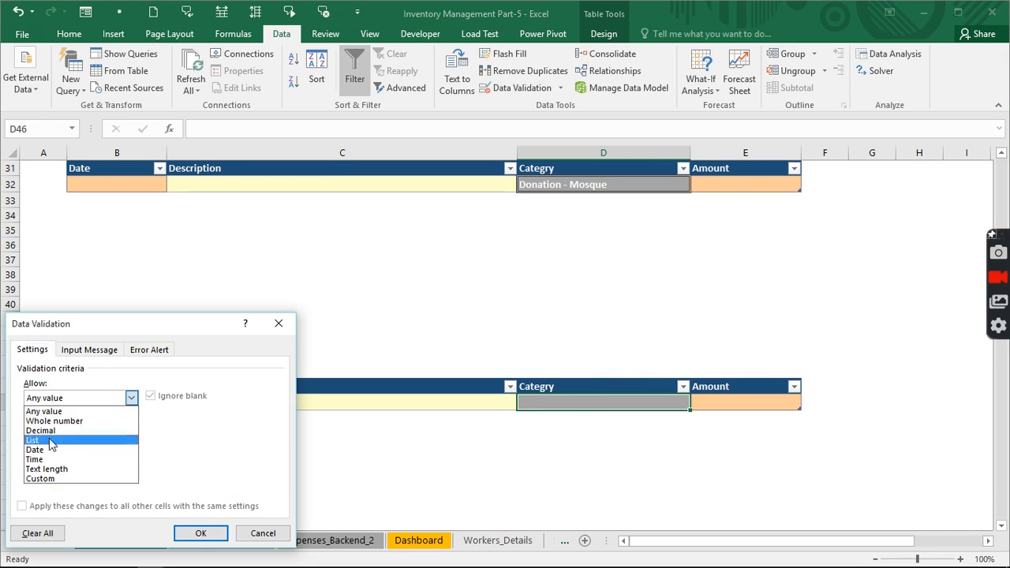
pyautogui.click(50, 441)
pyautogui.click(101, 459)
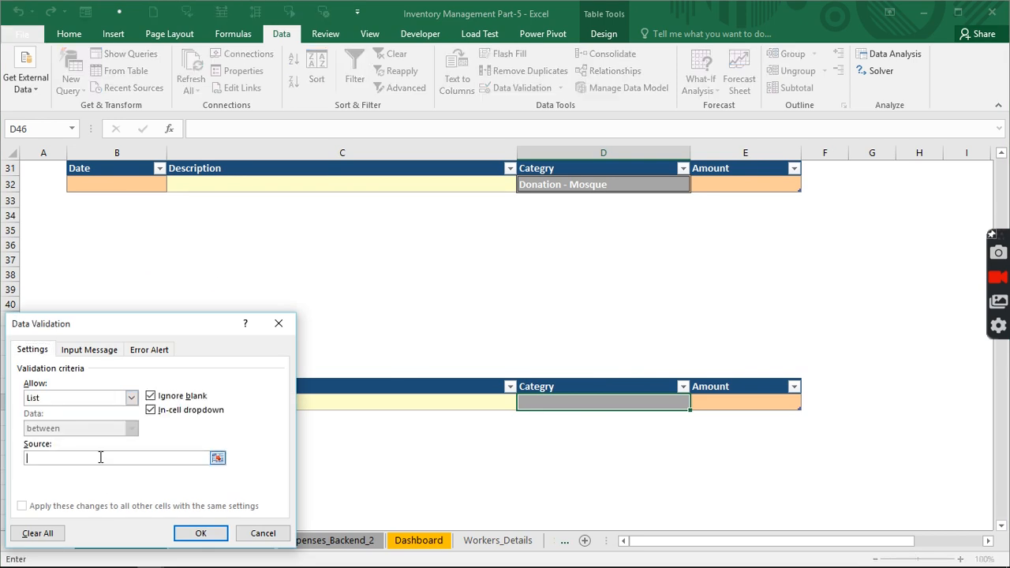
pyautogui.hotkey('ctrl', 'v')
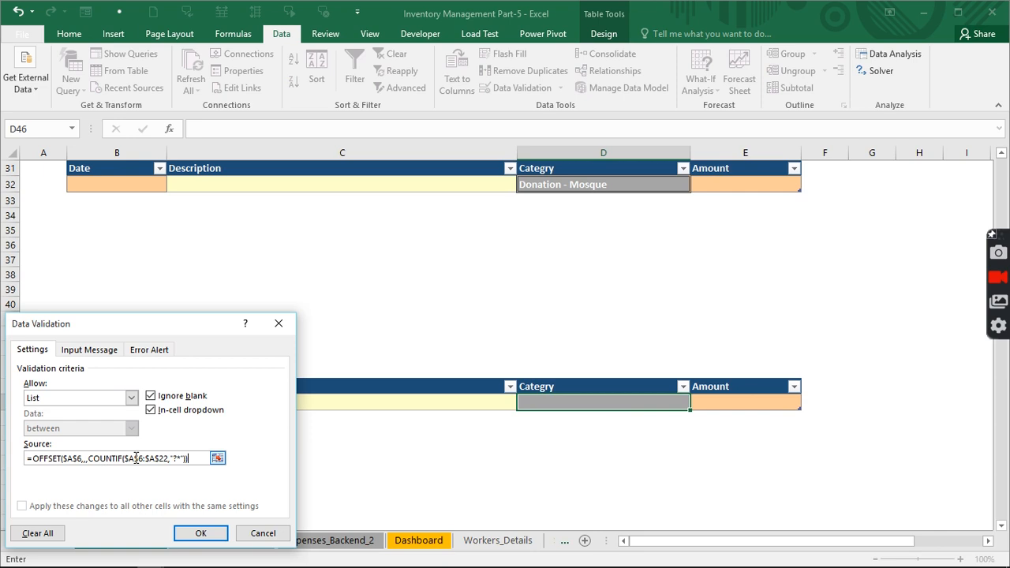
pyautogui.click(200, 533)
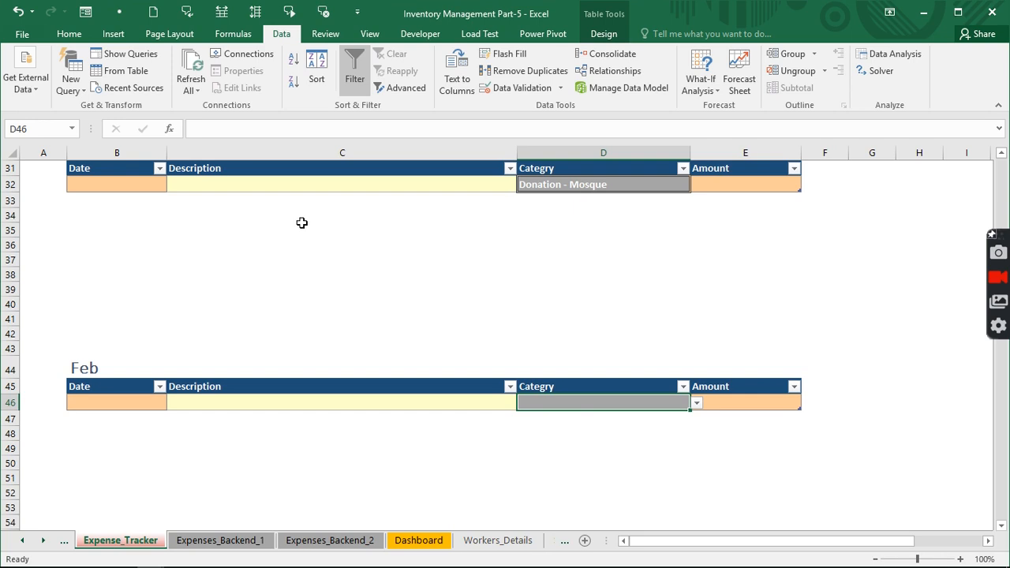
pyautogui.click(697, 404)
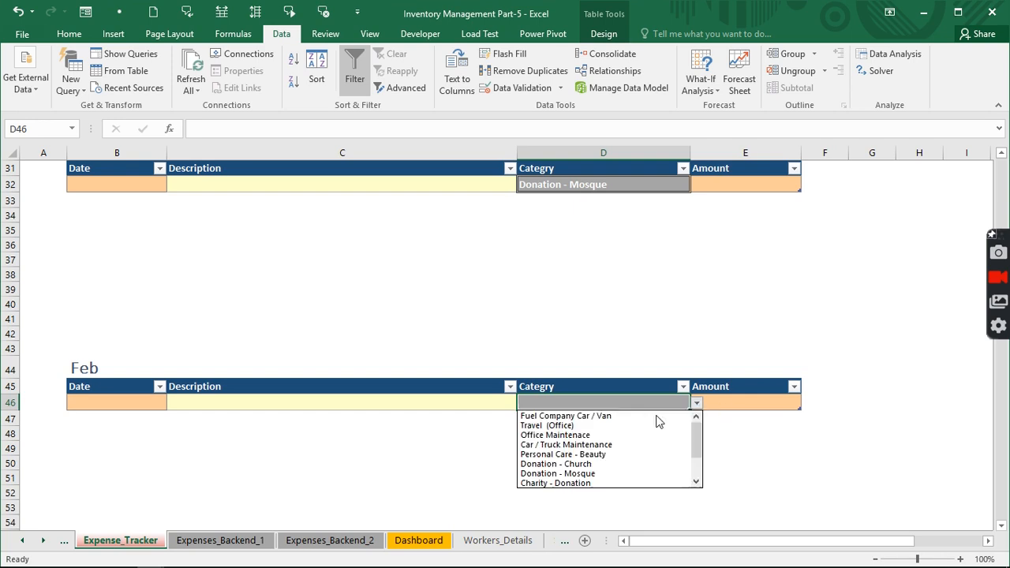
pyautogui.click(579, 427)
# Add list validation to March's category cell D59 with source =OFFSET($A$6,,,COUNTIF($A$6:$A$22,"?*"))
pyautogui.scroll(-7, 573, 388)
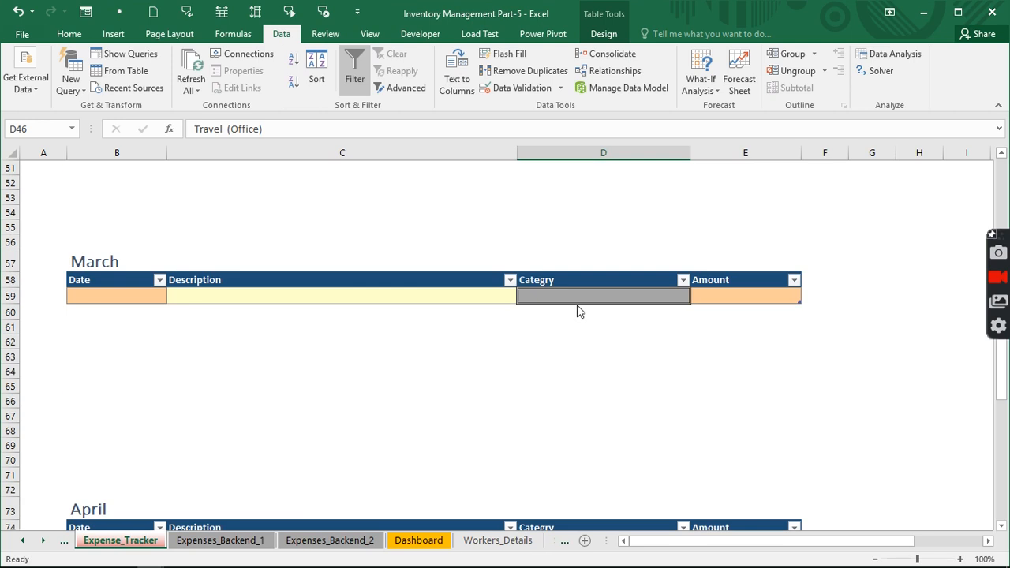
pyautogui.click(574, 296)
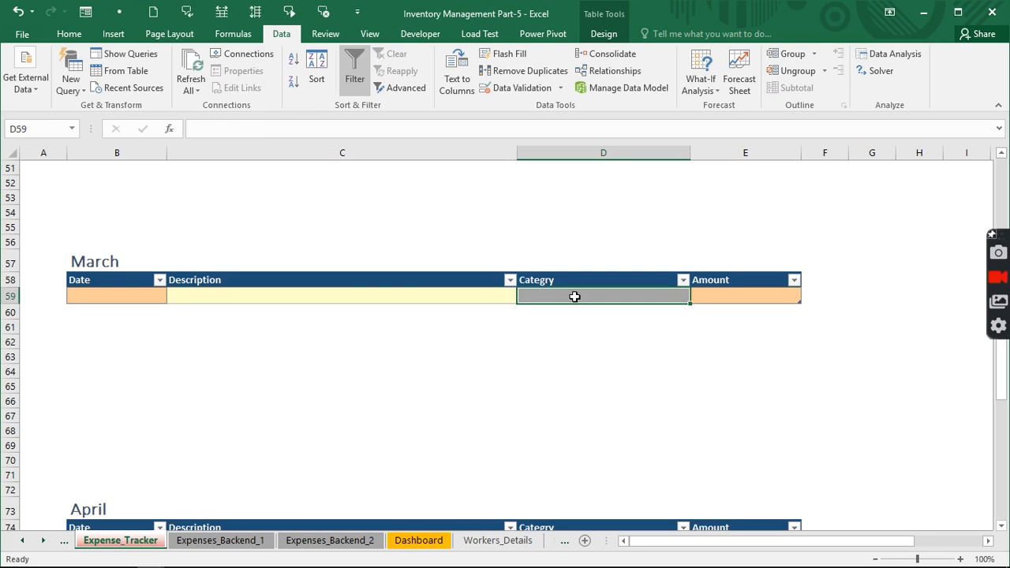
pyautogui.click(483, 87)
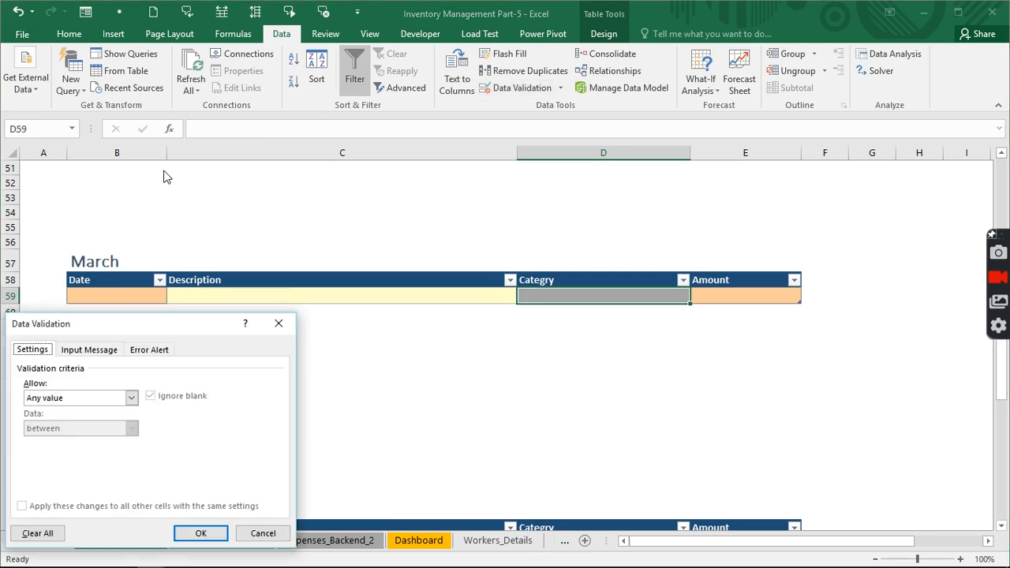
pyautogui.click(96, 401)
pyautogui.click(47, 439)
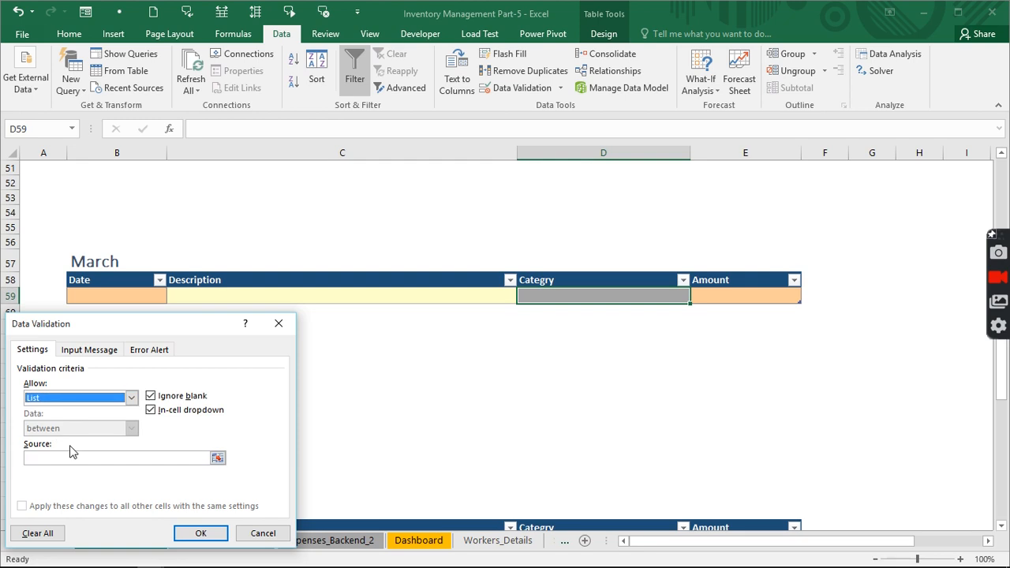
pyautogui.click(97, 457)
pyautogui.write('=OFFSET($A$6,,,COUNTIF($A$6:$A$22,"?*"))')
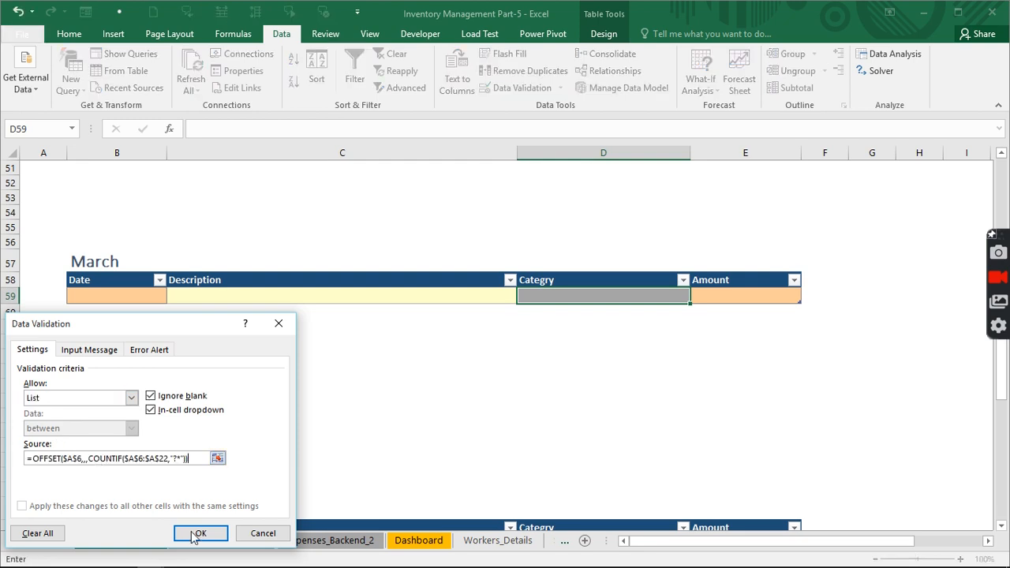
pyautogui.click(198, 535)
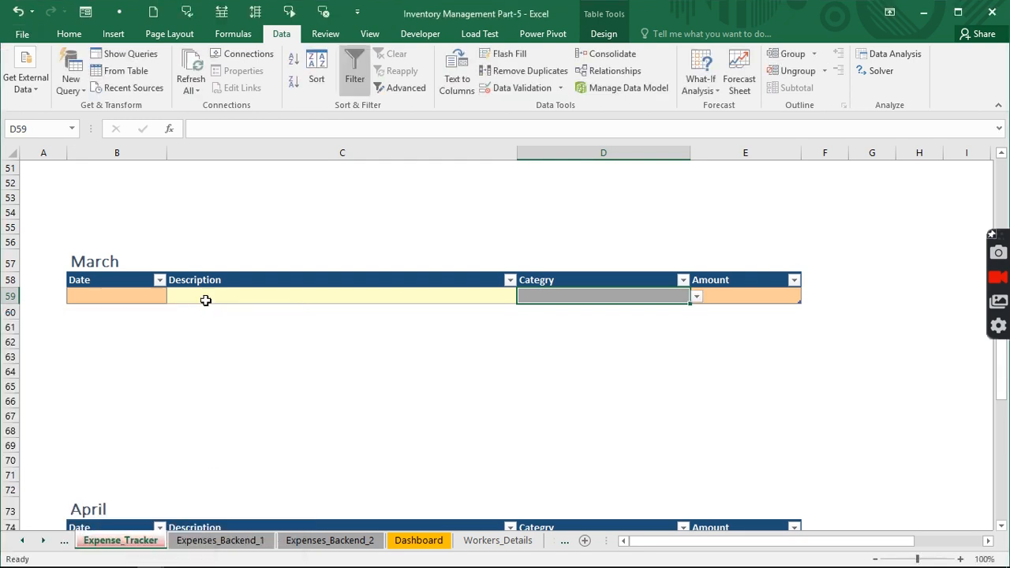
# Hide helper rows 1 to 22 above the Expenses Tracker-2020 banner
pyautogui.scroll(7, 205, 299)
pyautogui.scroll(7, 206, 300)
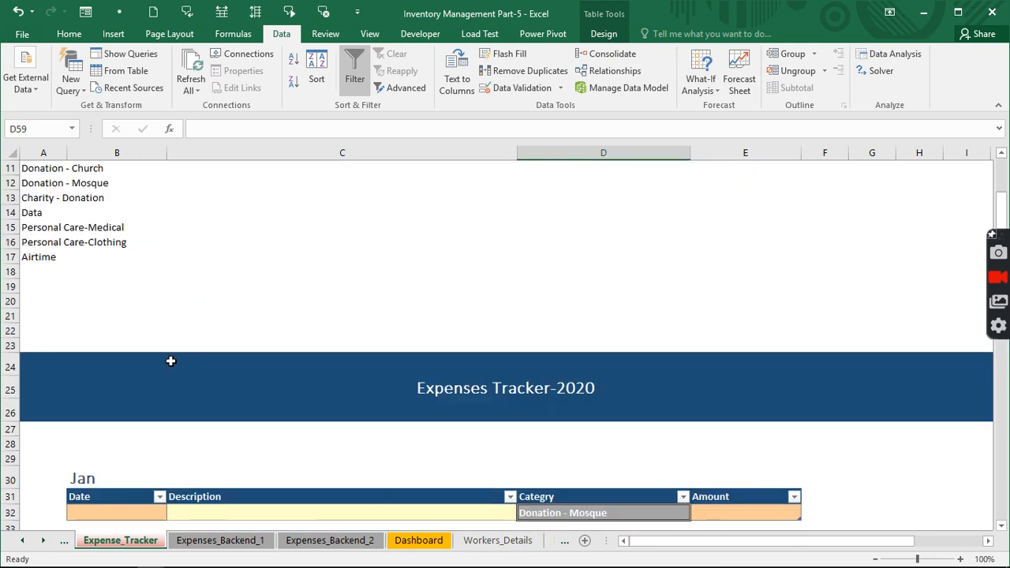
pyautogui.scroll(-7, 171, 361)
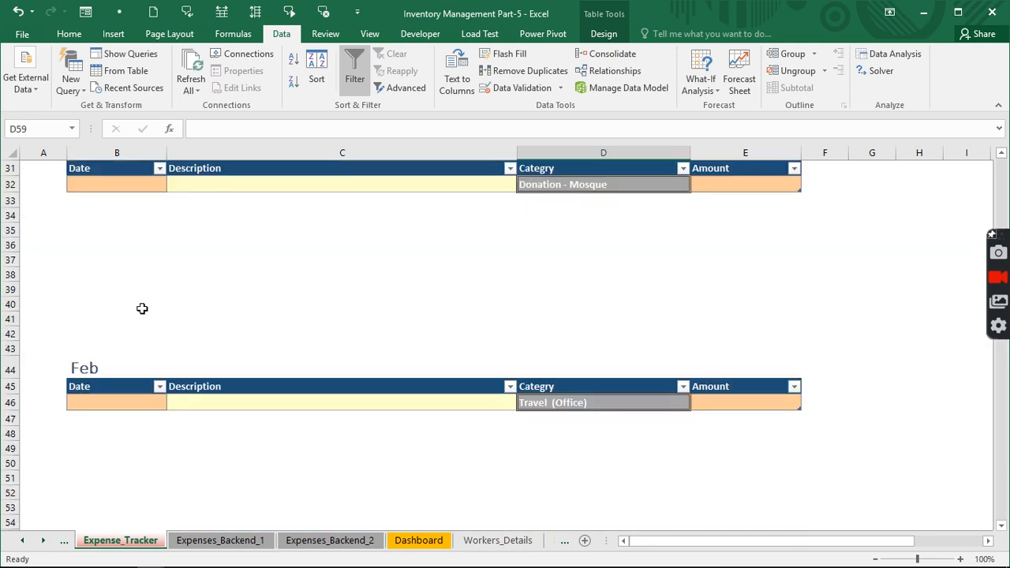
pyautogui.scroll(10, 142, 308)
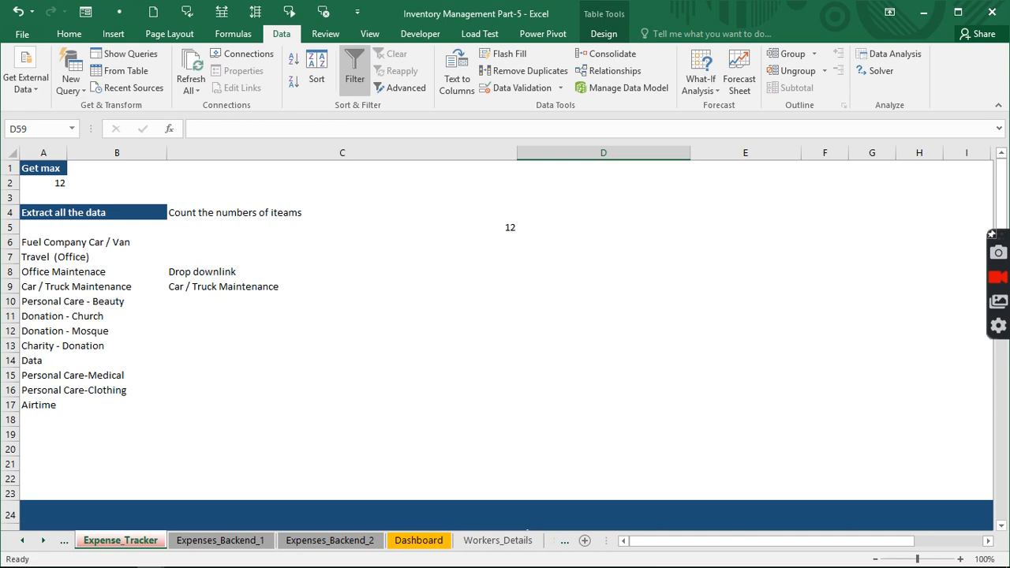
pyautogui.moveTo(9, 168); pyautogui.dragTo(10, 486)
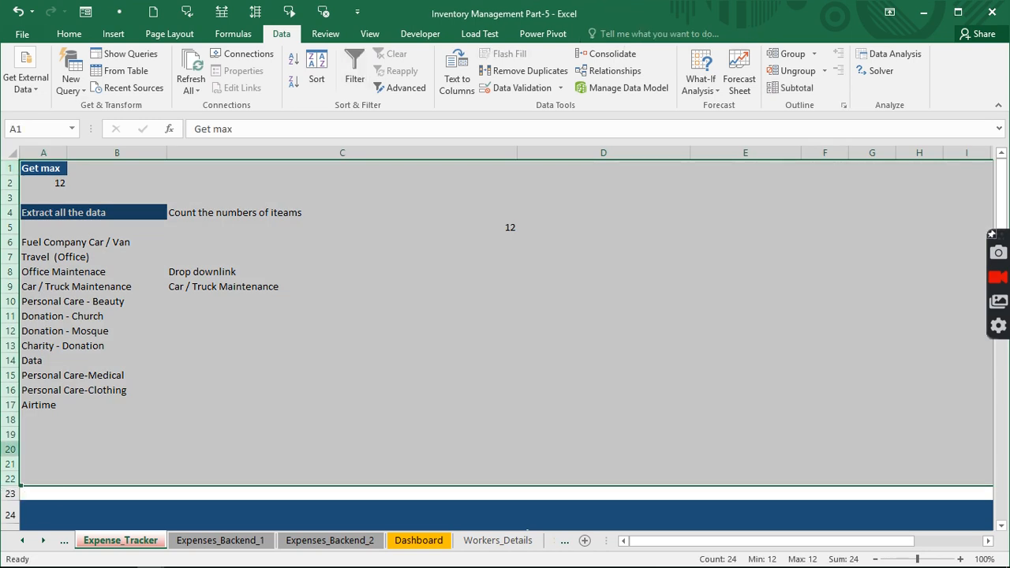
pyautogui.rightClick(9, 448)
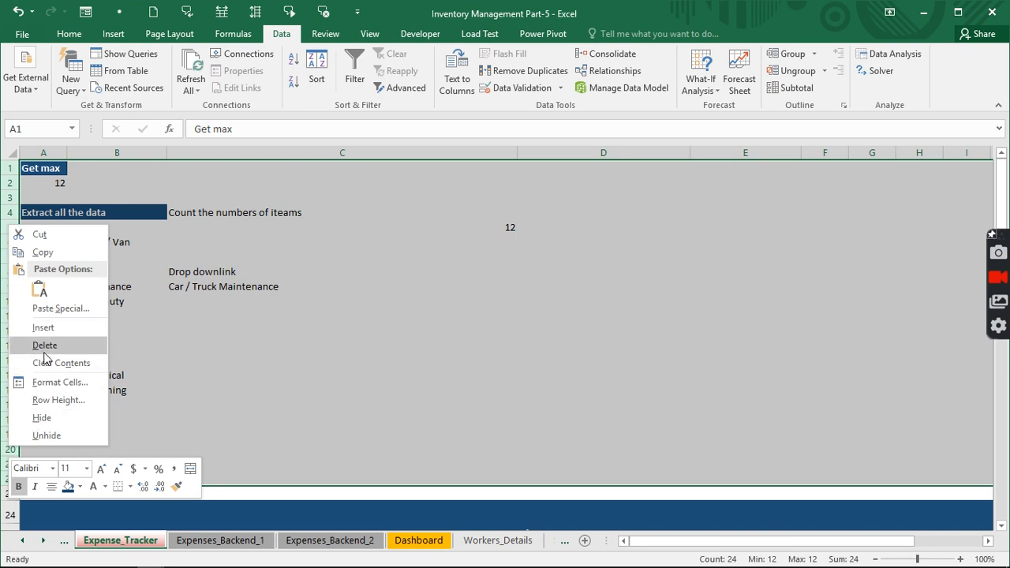
pyautogui.click(42, 419)
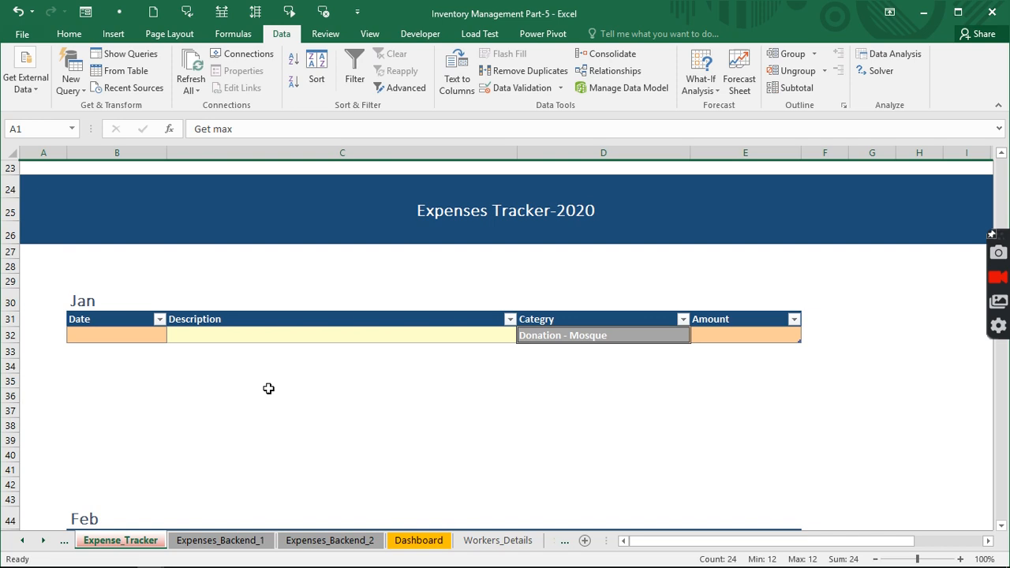
pyautogui.click(268, 391)
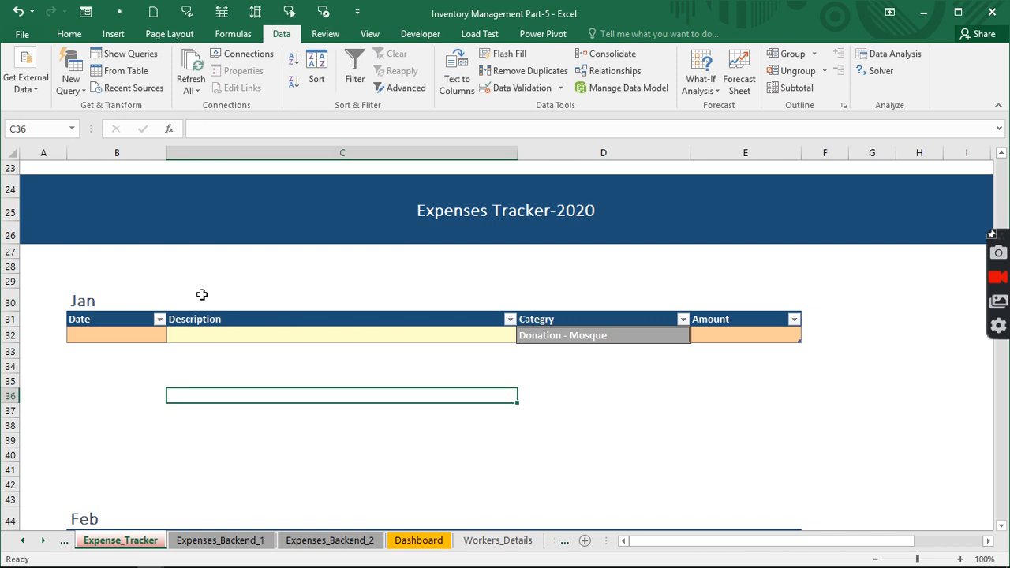
# Enter the date 1/1/20 and the description "What you spend the money on" in row 32 of the Jan table
pyautogui.click(111, 334)
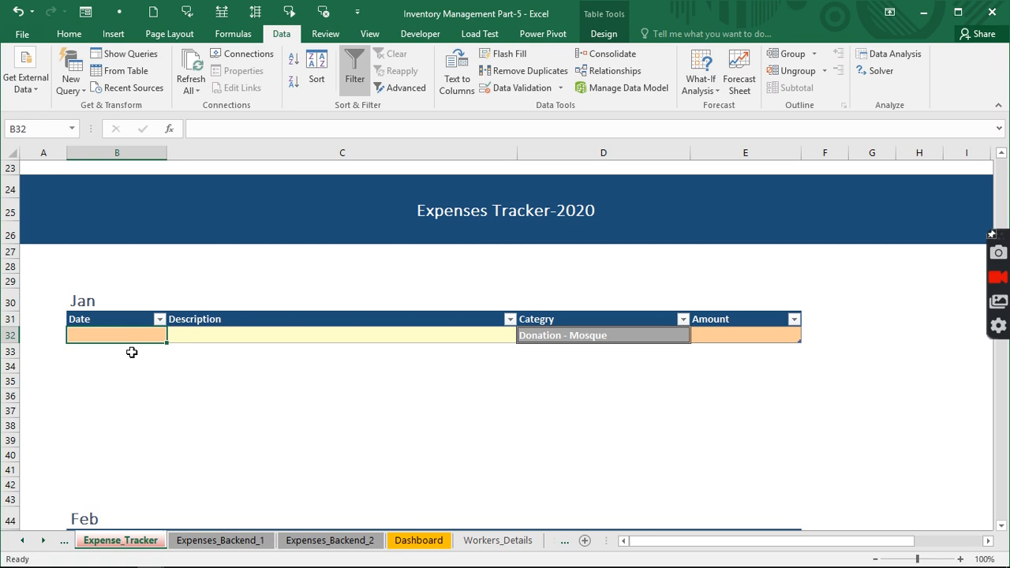
pyautogui.write('1/1/20')
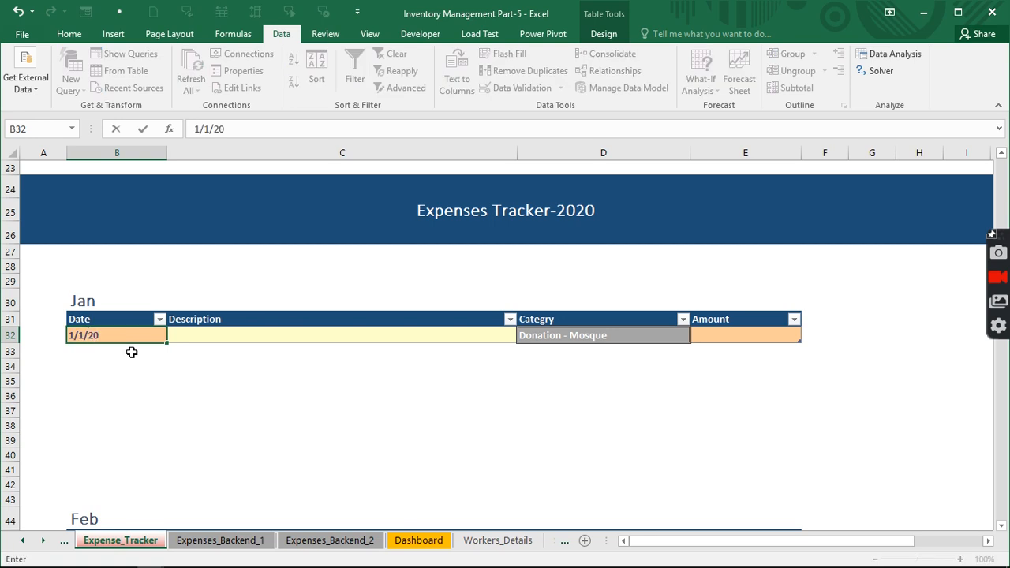
pyautogui.press('Tab')
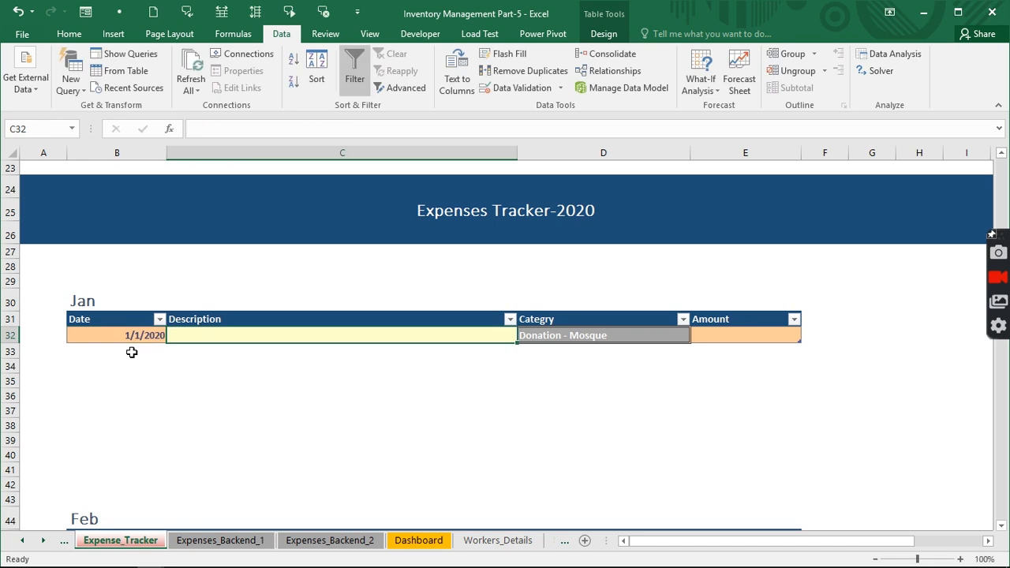
pyautogui.write('What')
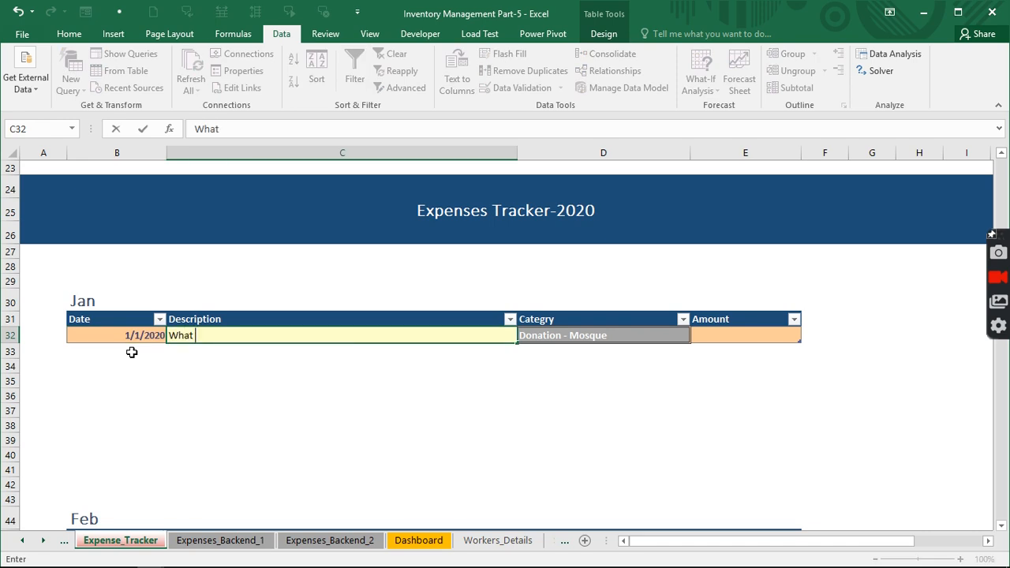
pyautogui.write(' you spend the o')
pyautogui.press('BackSpace')
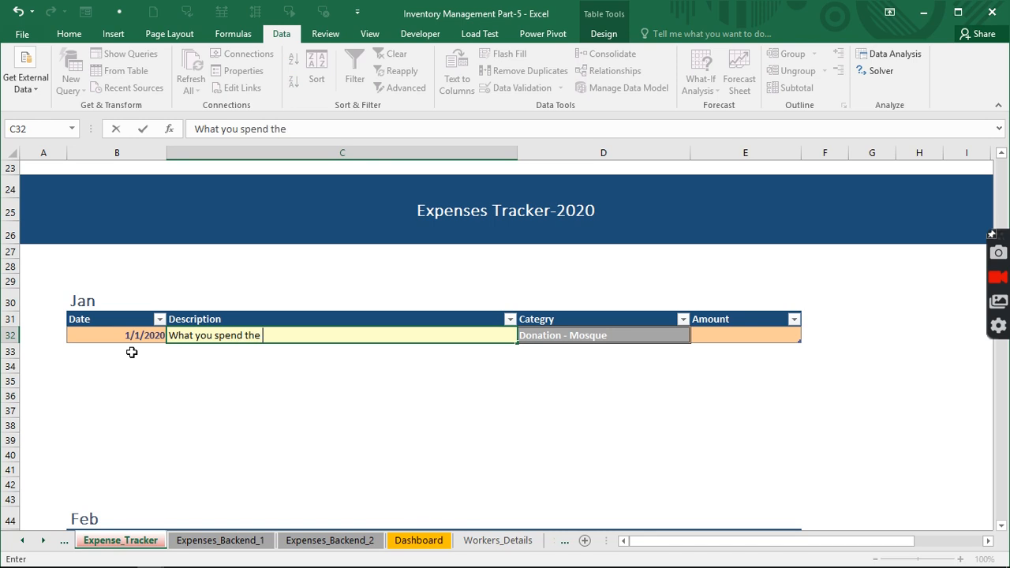
pyautogui.write('money on')
pyautogui.hotkey('ctrl', 'Return')
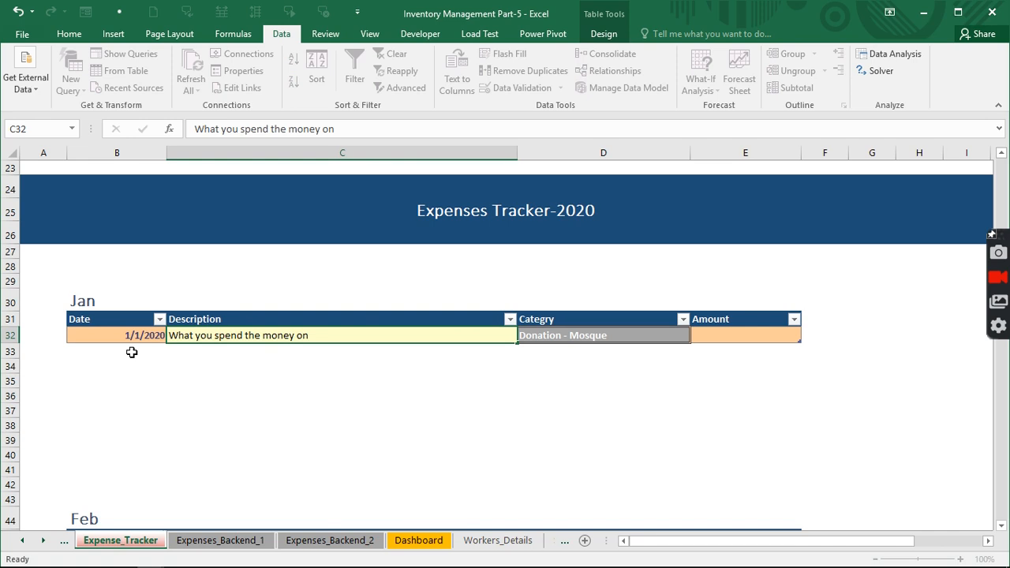
# Set the first Jan entry's category to Charity - Donation and its amount to 100
pyautogui.press('Tab')
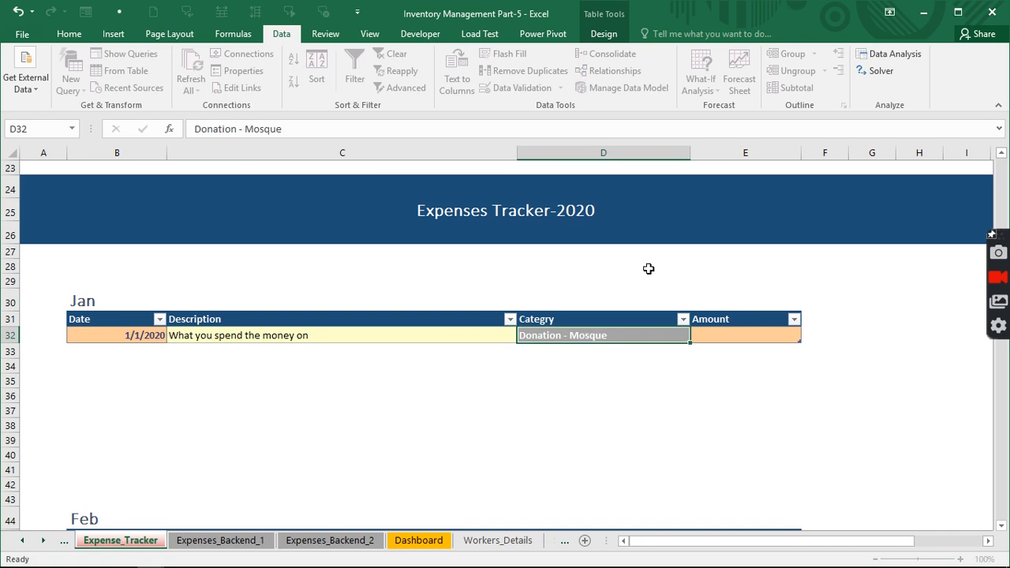
pyautogui.click(696, 335)
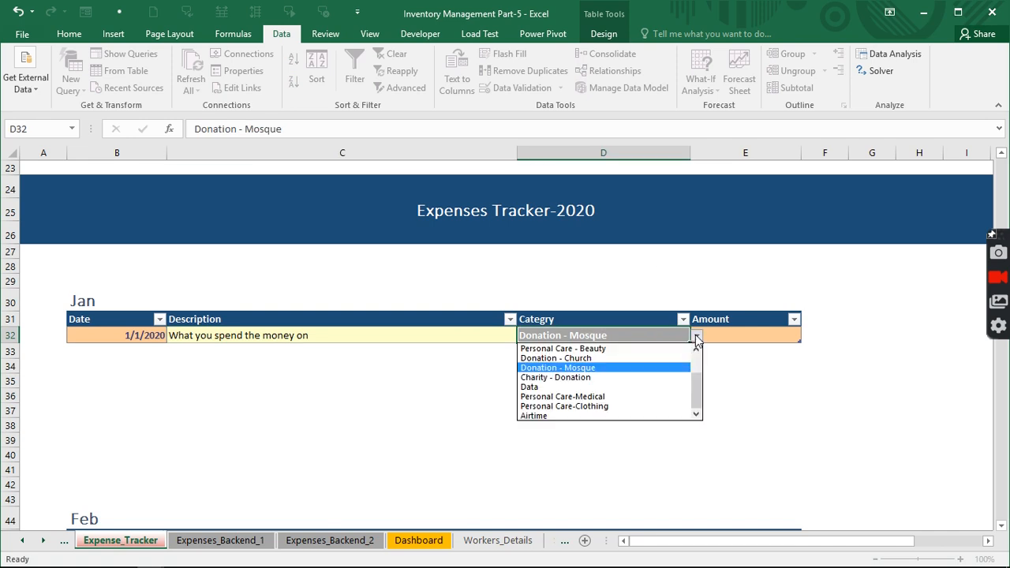
pyautogui.click(584, 378)
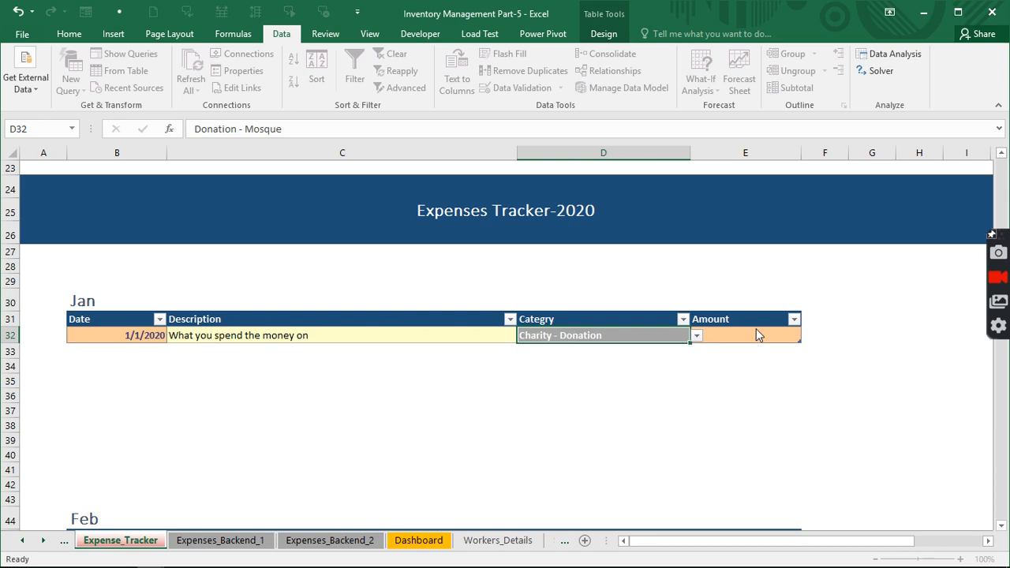
pyautogui.click(757, 334)
pyautogui.write('100')
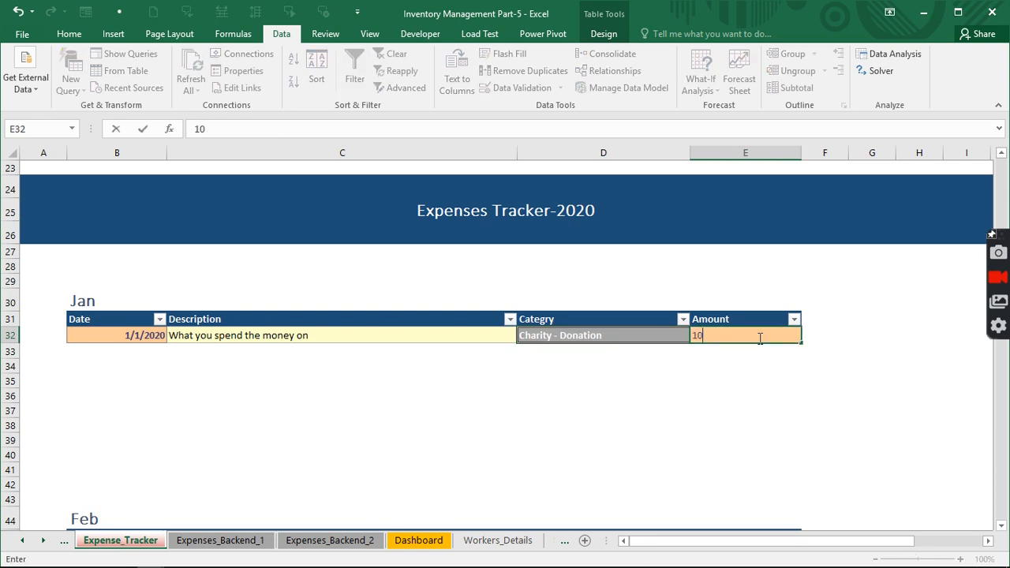
pyautogui.click(682, 414)
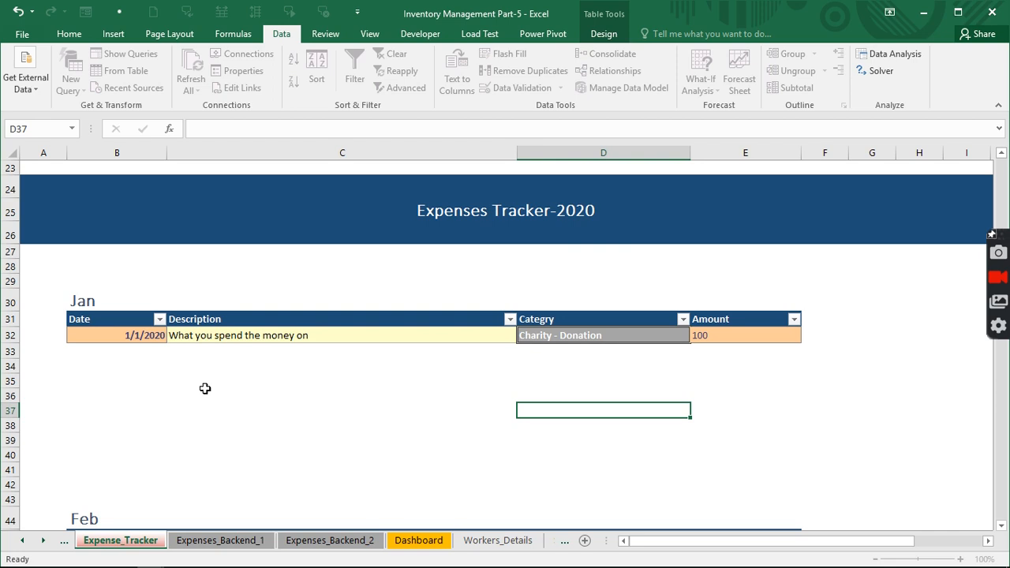
# Enter the date 2/1/20 and the description "Buying fuel for office car" in row 33 of the Jan table
pyautogui.click(81, 353)
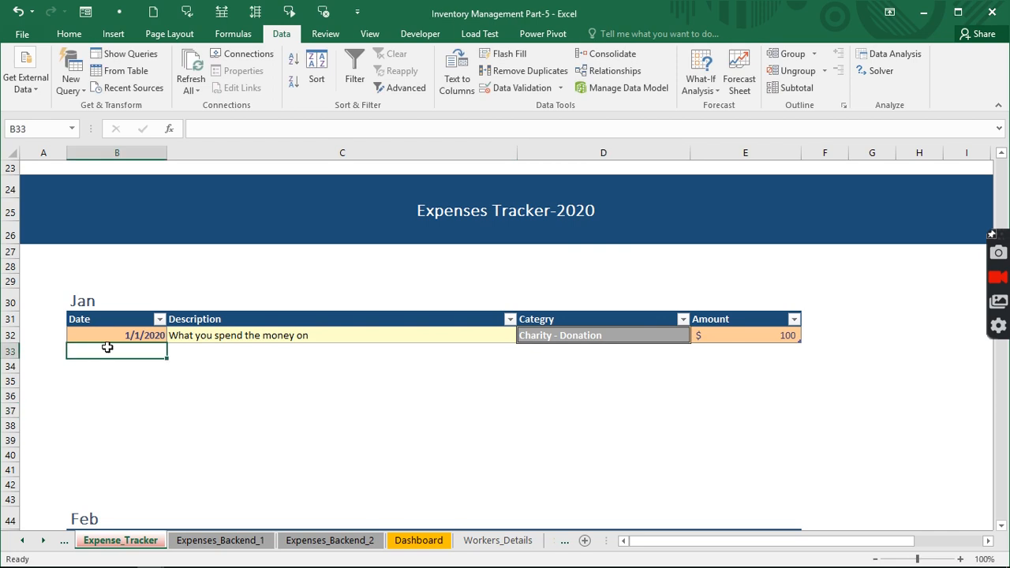
pyautogui.doubleClick(108, 348)
pyautogui.write('2')
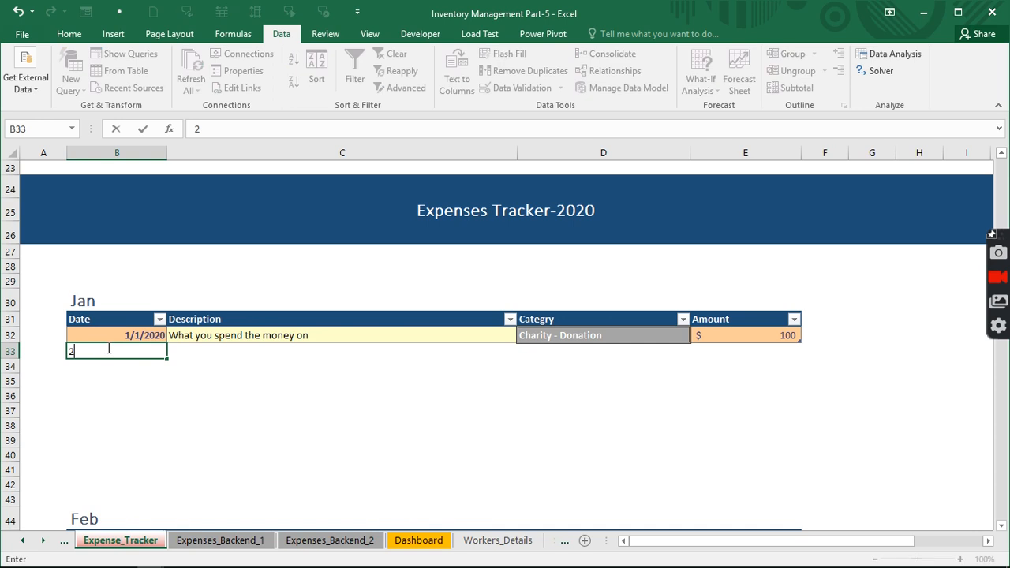
pyautogui.press('BackSpace')
pyautogui.write('1/2')
pyautogui.press('BackSpace')
pyautogui.press('BackSpace')
pyautogui.press('BackSpace')
pyautogui.write('2/1/20')
pyautogui.press('Return')
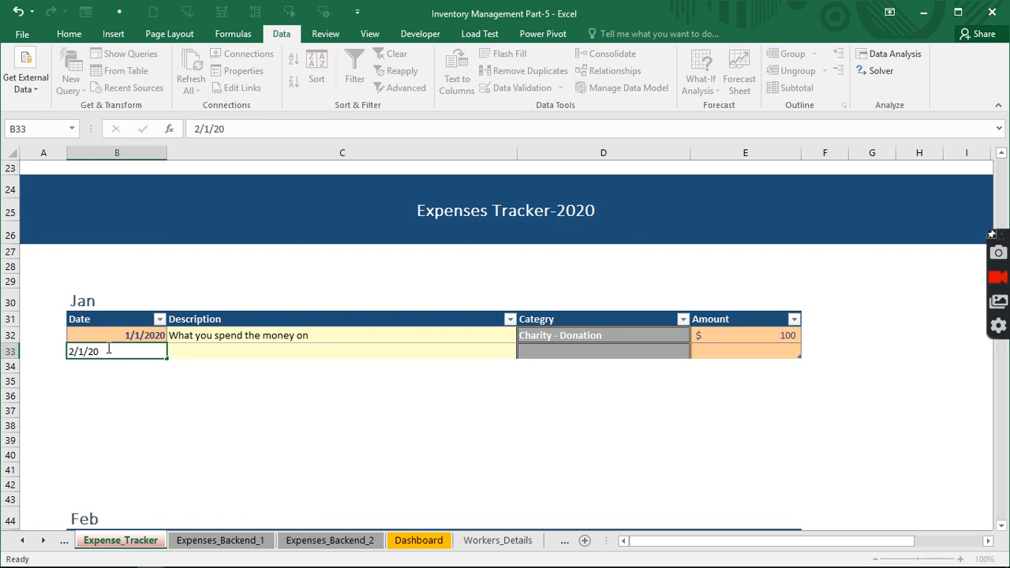
pyautogui.write('Buy')
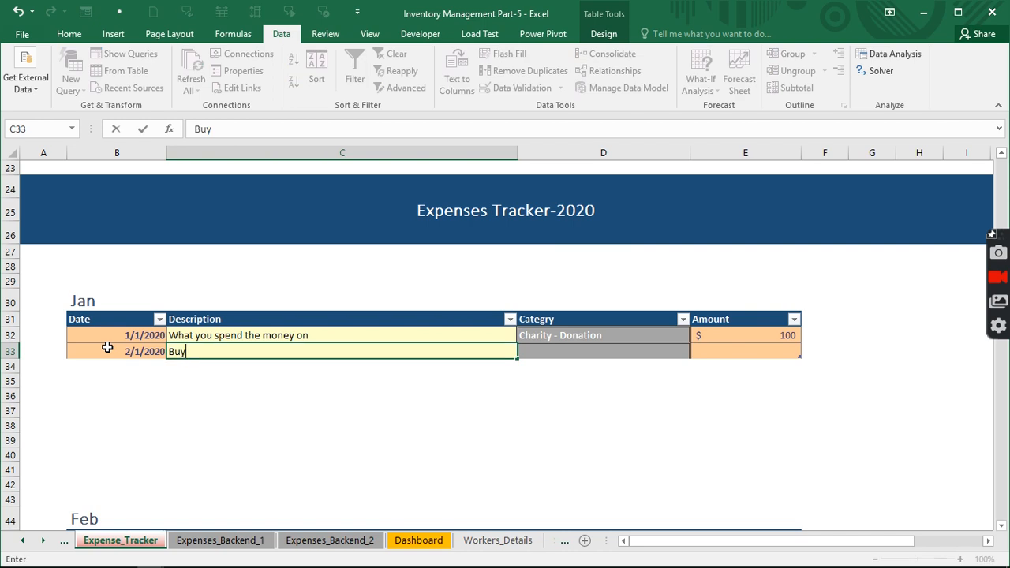
pyautogui.write('ing fuel for offic')
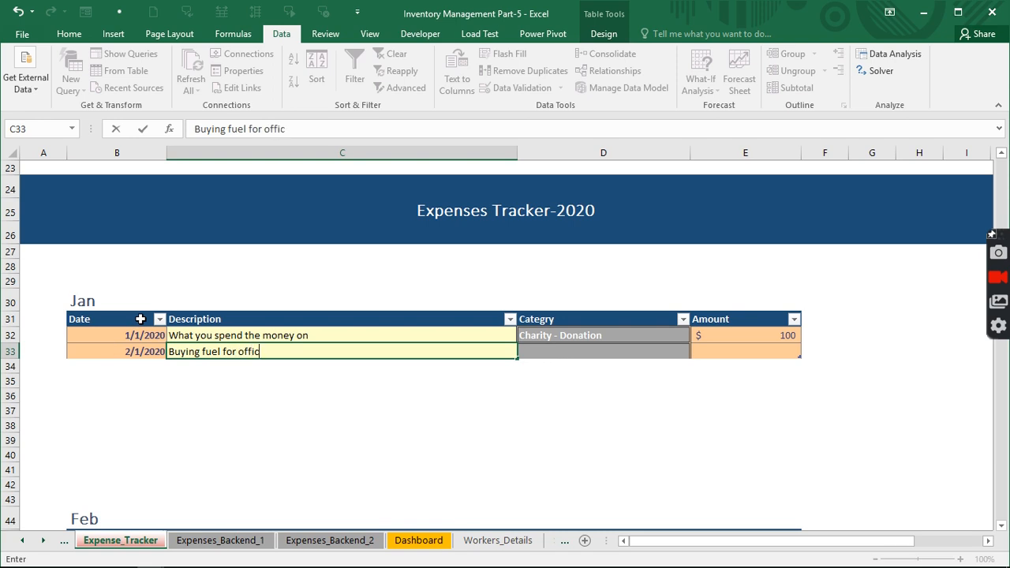
pyautogui.write('e ca')
pyautogui.write('r')
# Set the second Jan entry's category to Fuel Company Car / Van and its amount to 50
pyautogui.click(567, 355)
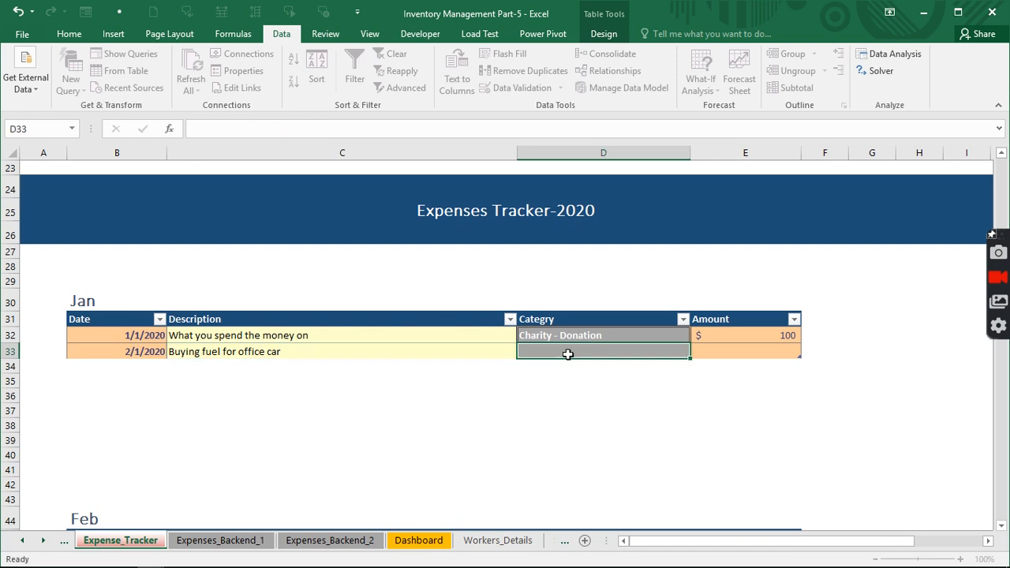
pyautogui.click(697, 352)
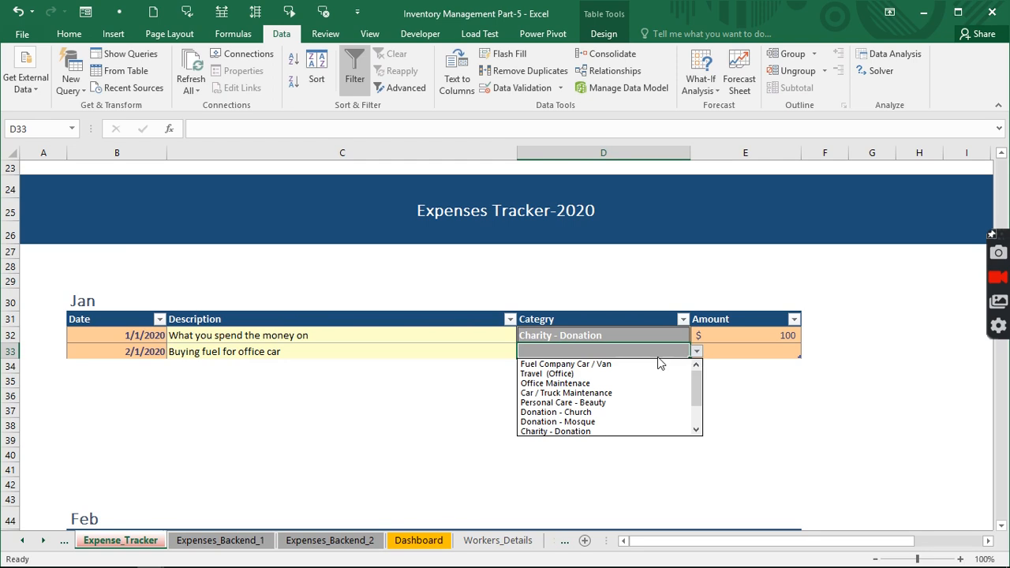
pyautogui.click(601, 365)
pyautogui.press('Tab')
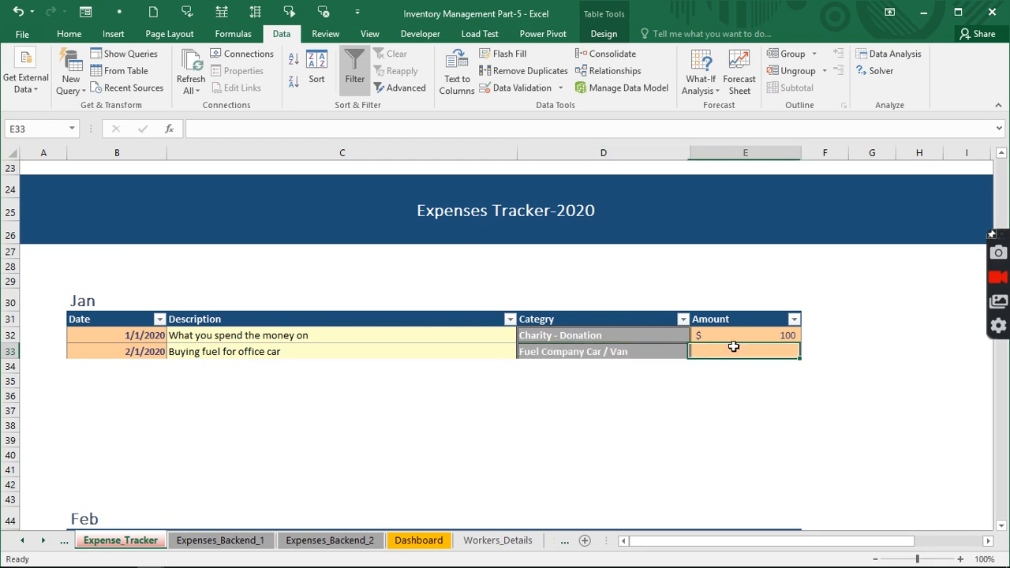
pyautogui.write('2')
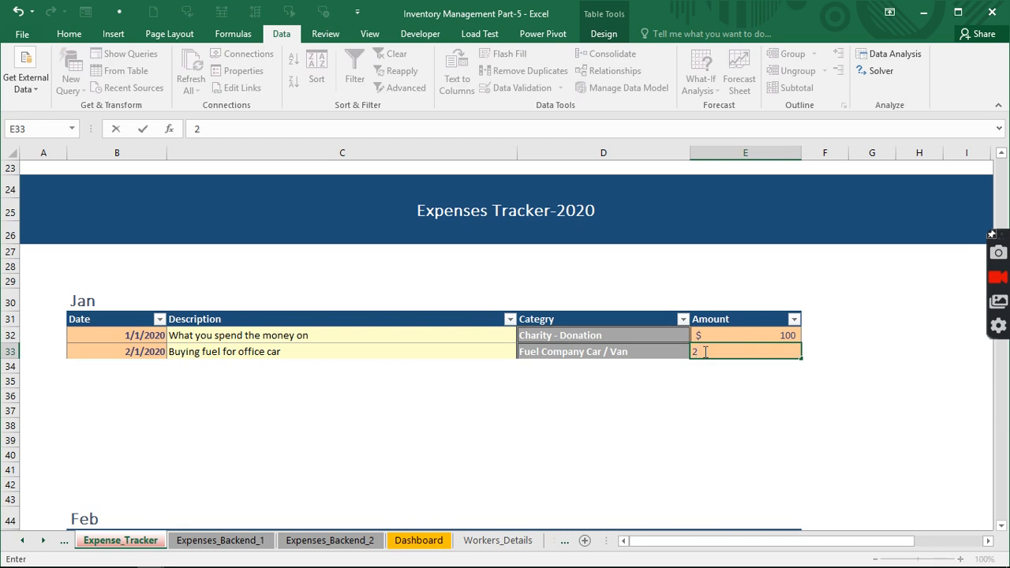
pyautogui.press('BackSpace')
pyautogui.write('50')
pyautogui.hotkey('ctrl', 'Return')
pyautogui.press('Return')
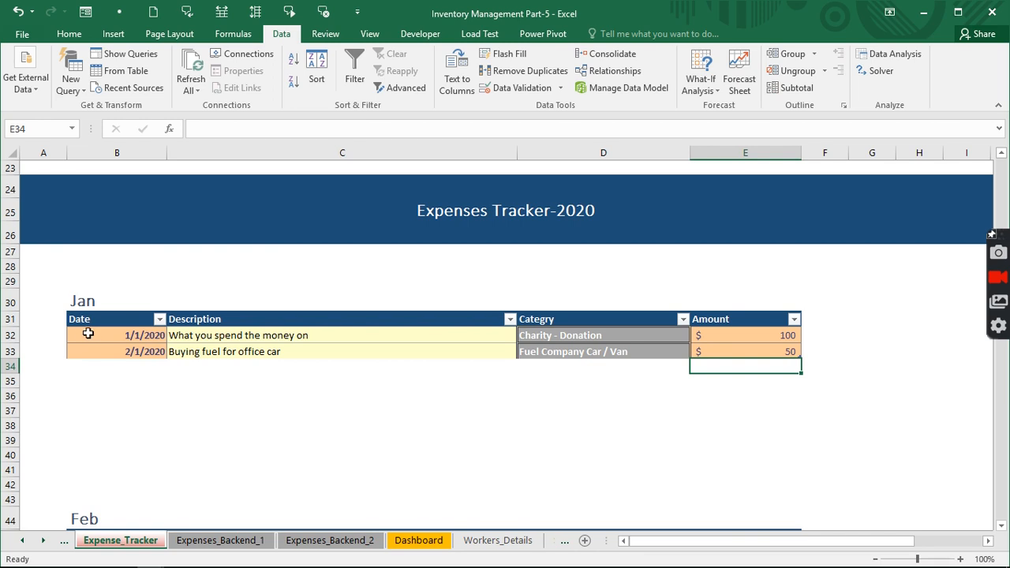
# Fill the two Jan entries down to row 41 and set the amounts in E34:E41 to 100
pyautogui.moveTo(88, 334); pyautogui.dragTo(802, 472)
pyautogui.click(276, 368)
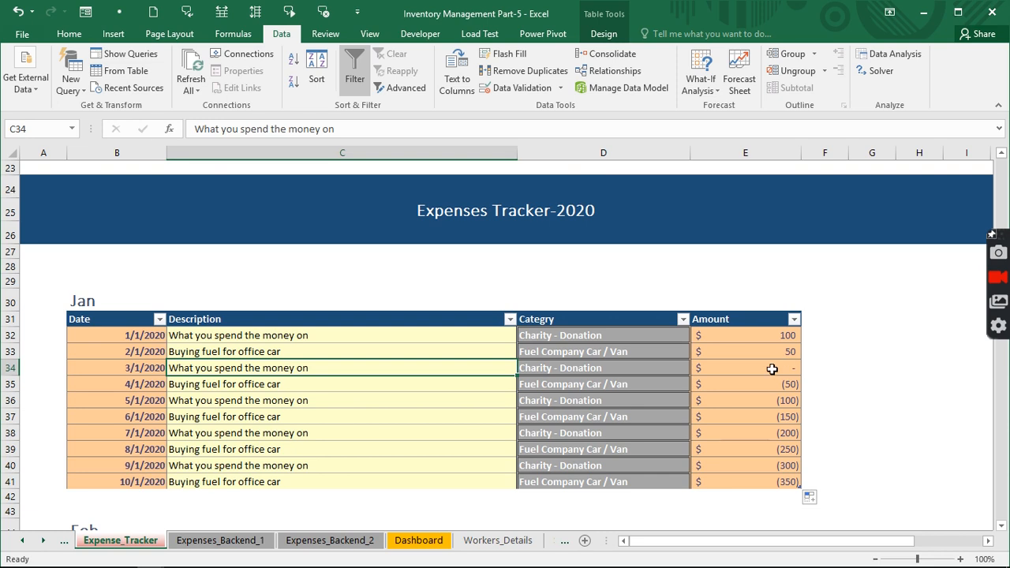
pyautogui.moveTo(773, 369); pyautogui.dragTo(787, 484)
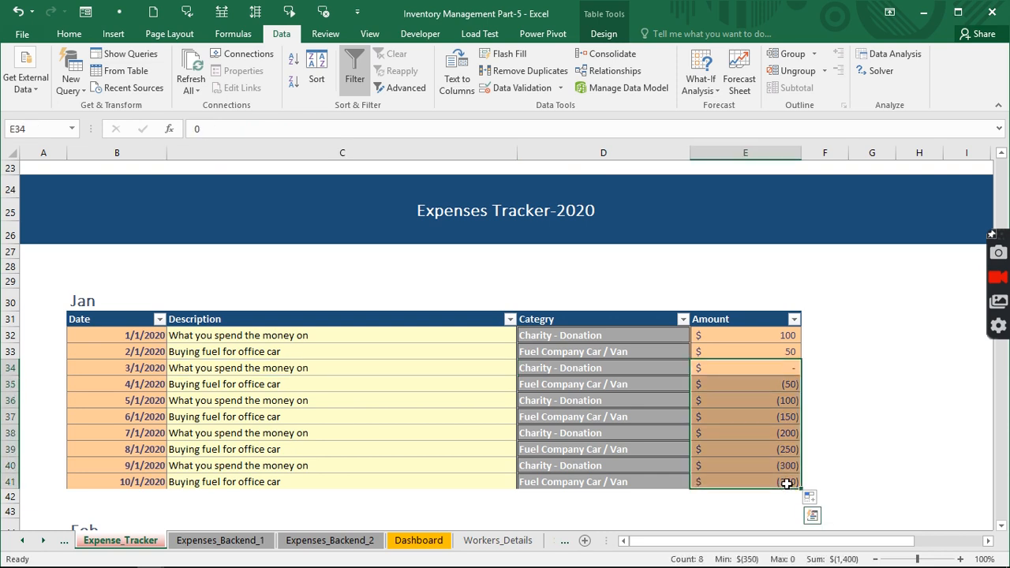
pyautogui.write('100')
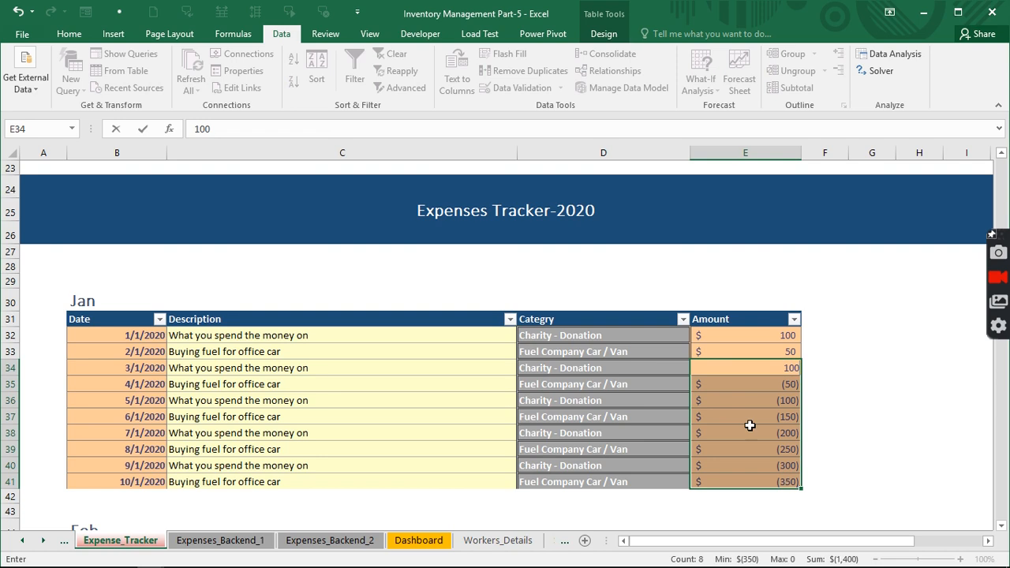
pyautogui.click(749, 425)
pyautogui.click(756, 368)
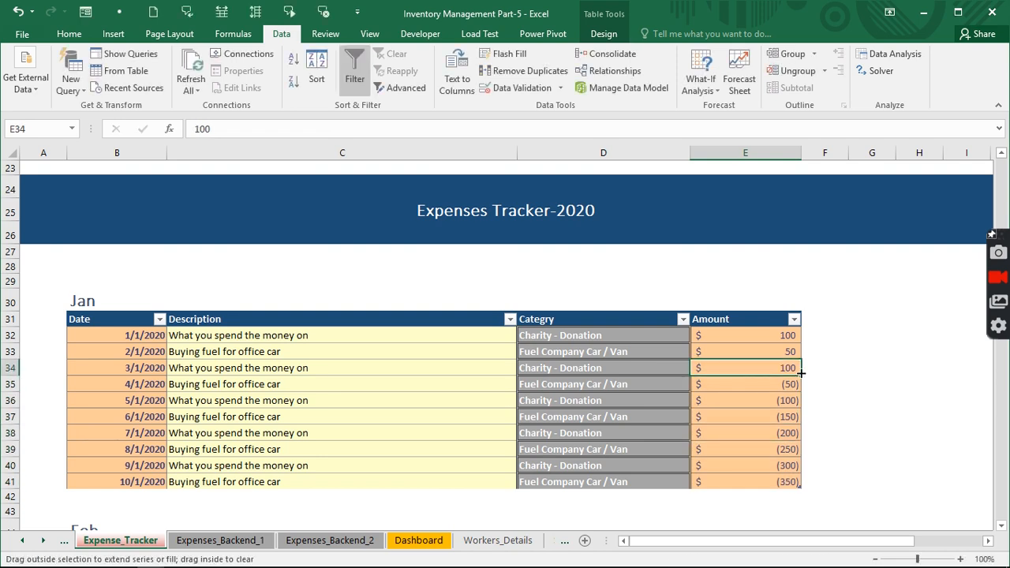
pyautogui.doubleClick(801, 373)
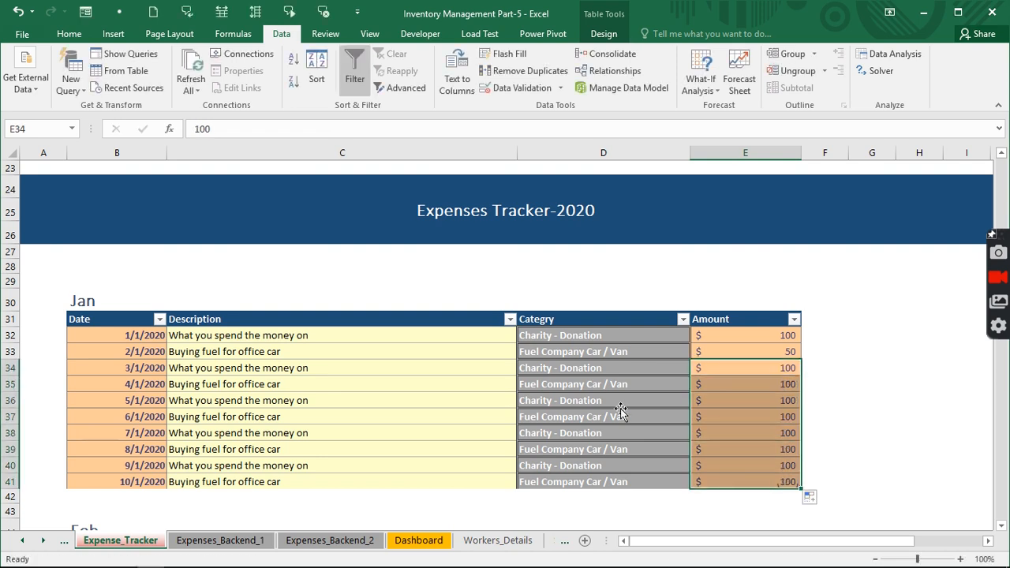
# Insert ten rows at rows 42 to 51, between the Jan table and the Feb heading
pyautogui.scroll(-3, 106, 315)
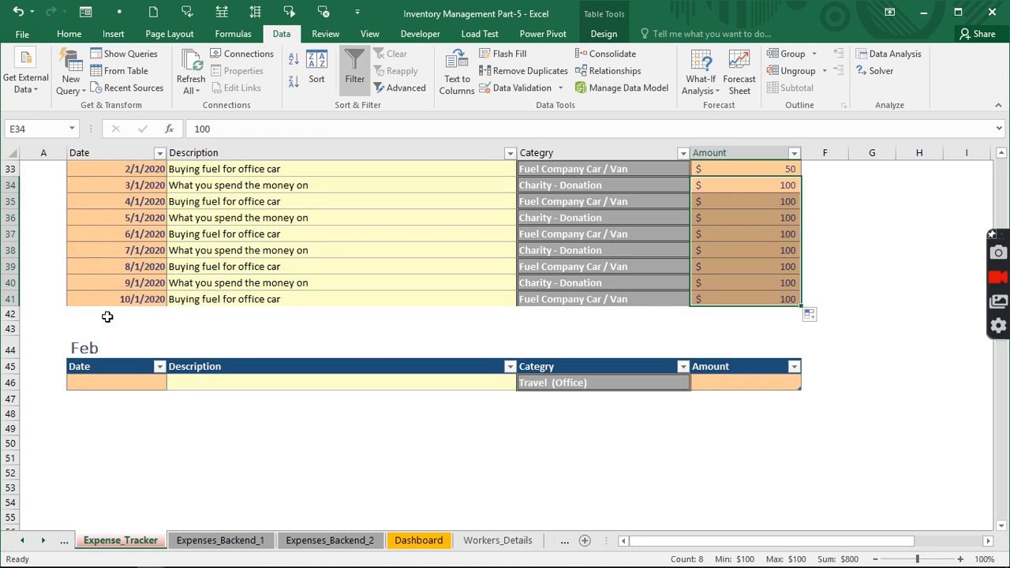
pyautogui.click(66, 316)
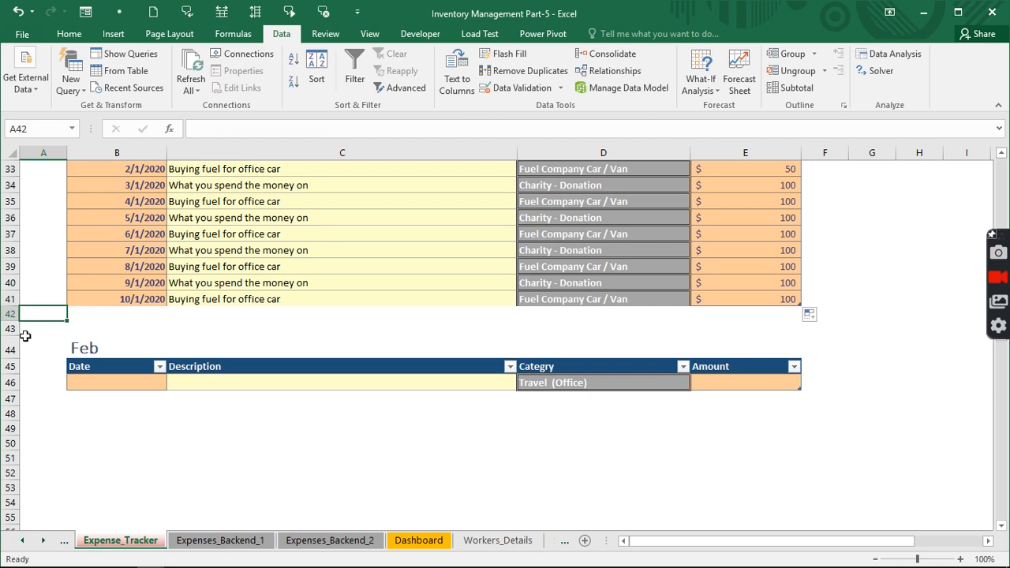
pyautogui.click(8, 313)
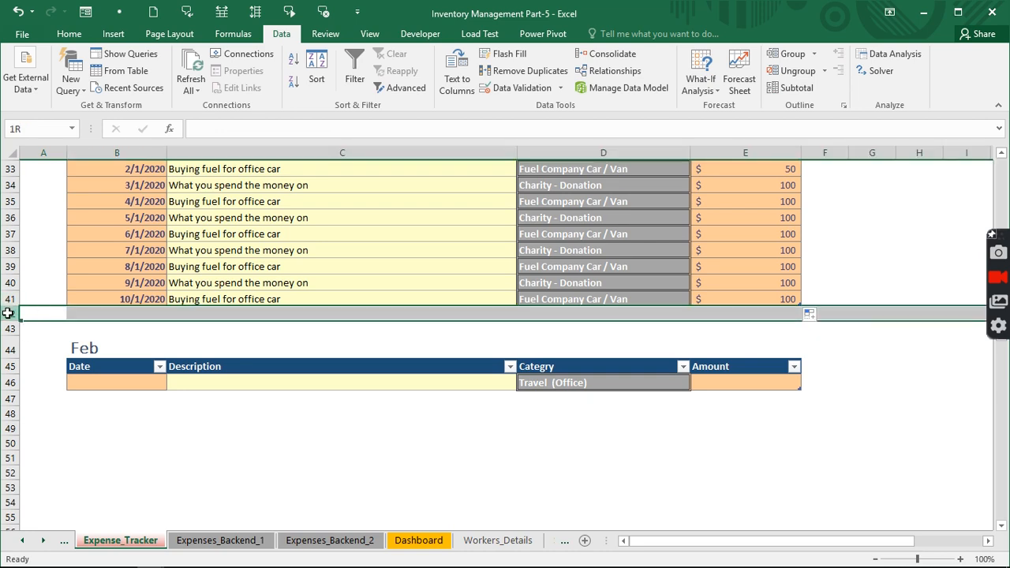
pyautogui.click(38, 346)
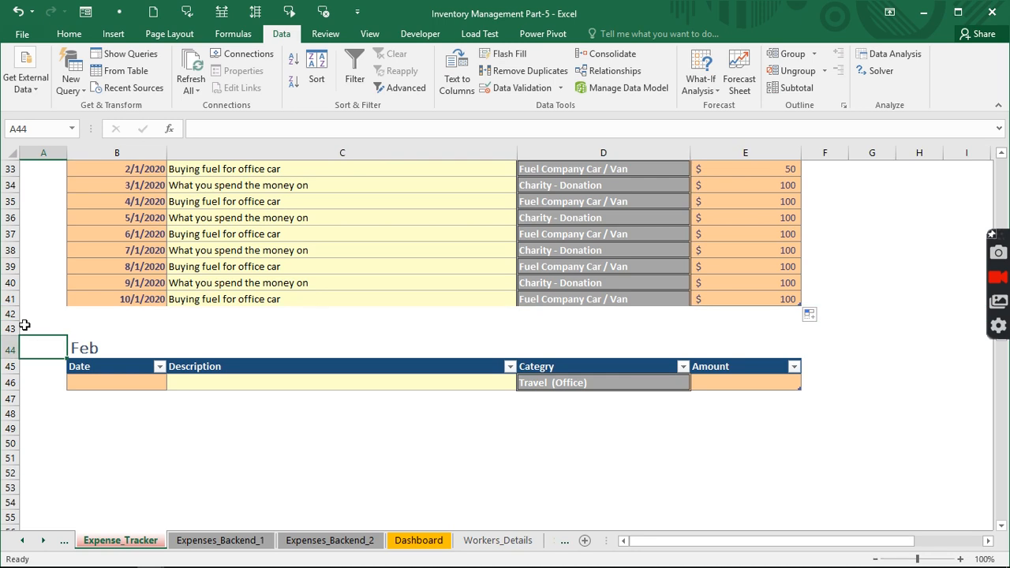
pyautogui.click(12, 301)
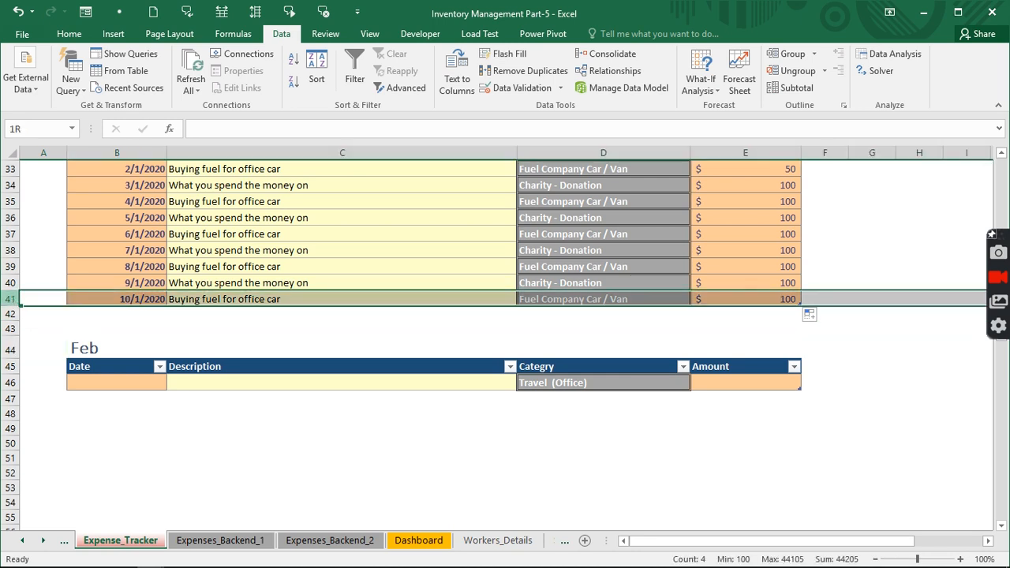
pyautogui.click(14, 314)
pyautogui.moveTo(14, 314); pyautogui.dragTo(9, 460)
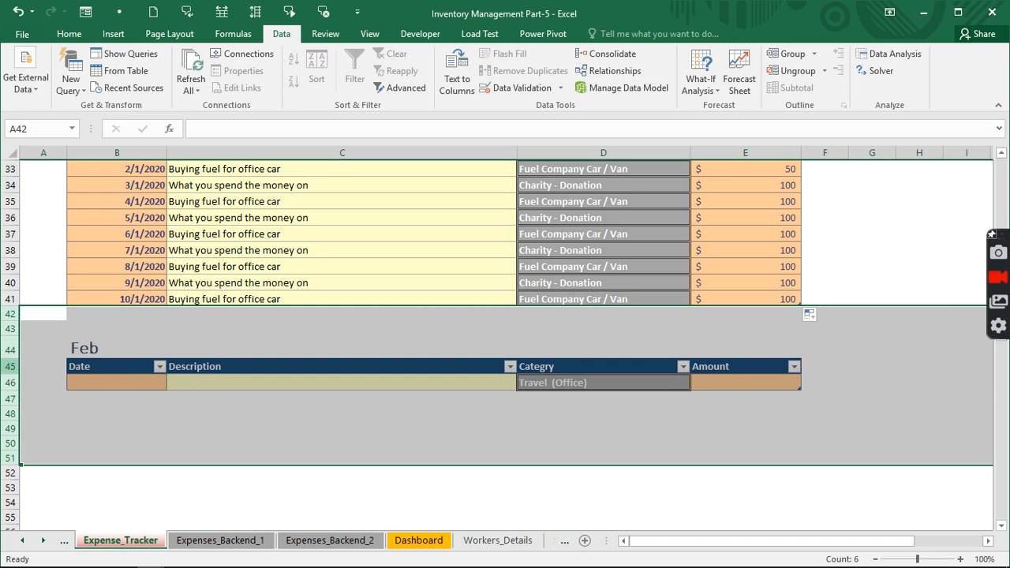
pyautogui.rightClick(14, 371)
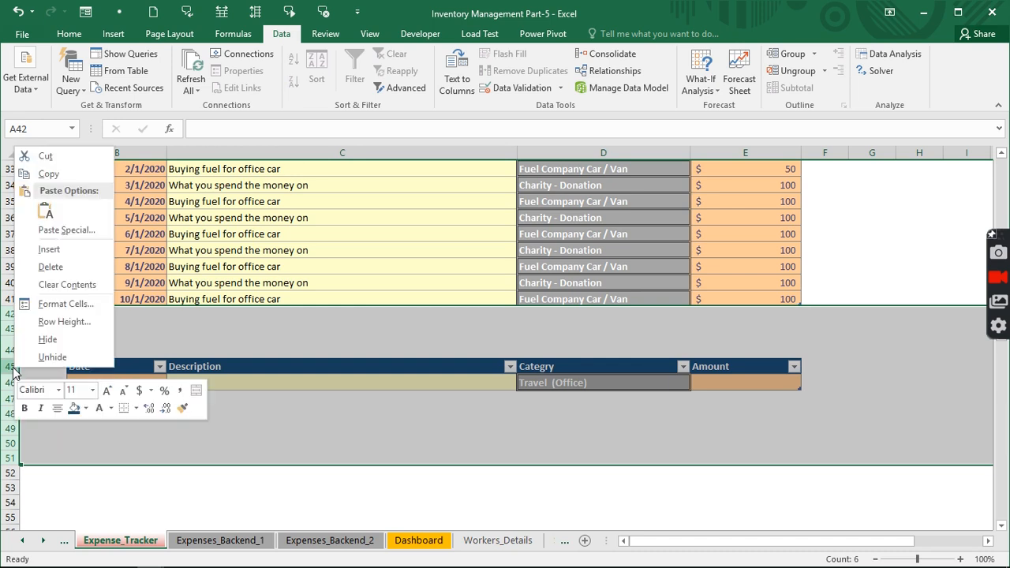
pyautogui.click(48, 249)
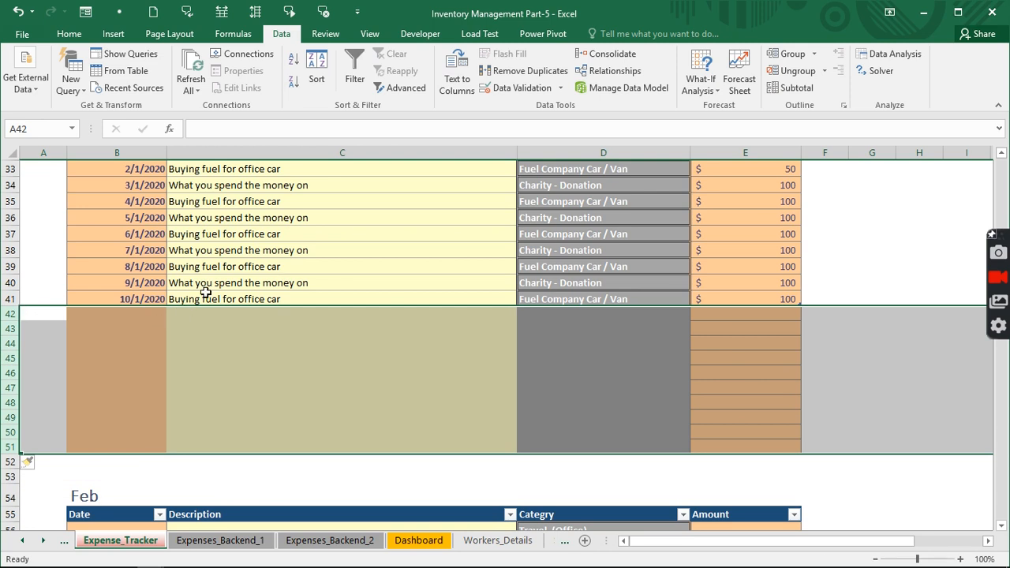
# Switch to the Expenses Tracker workbook to view its 2020 dashboard, and return to Inventory Management Part-5
pyautogui.scroll(3, 206, 292)
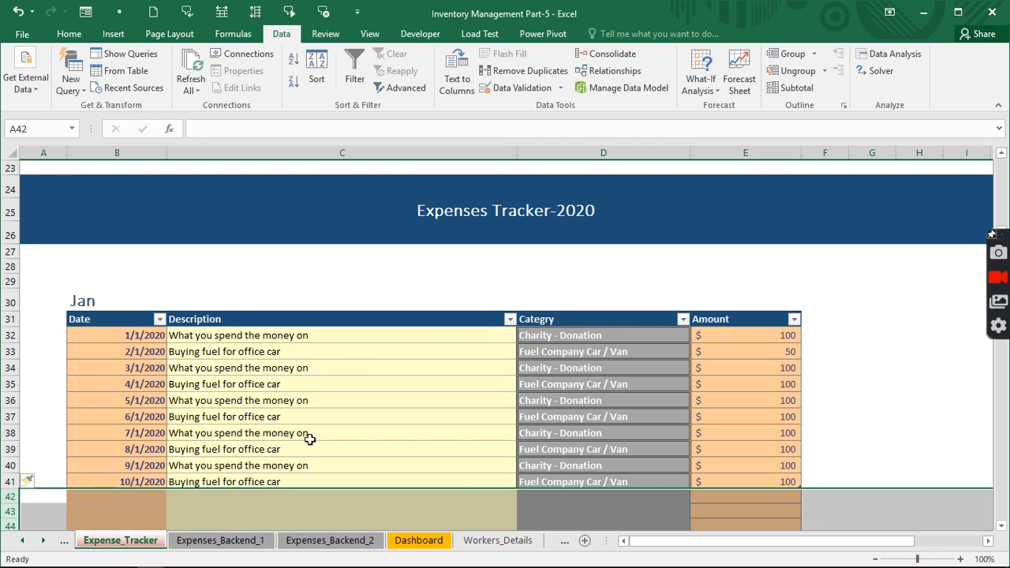
pyautogui.click(370, 34)
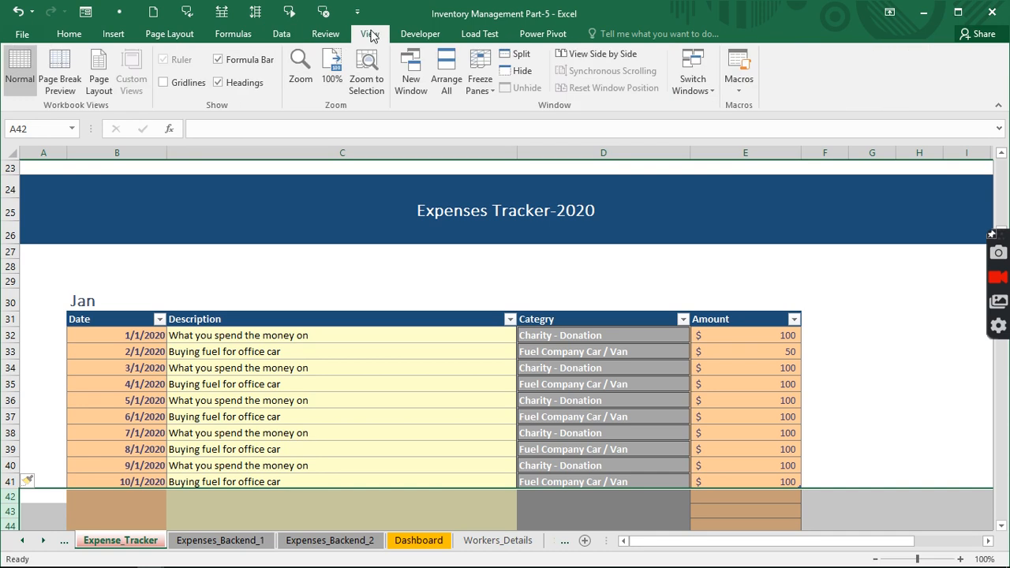
pyautogui.click(706, 94)
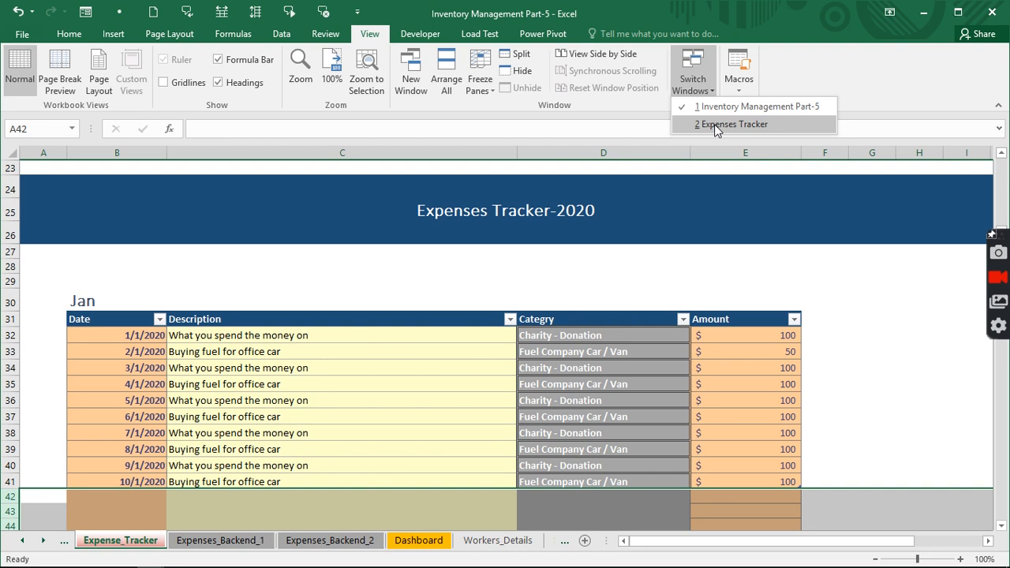
pyautogui.click(714, 123)
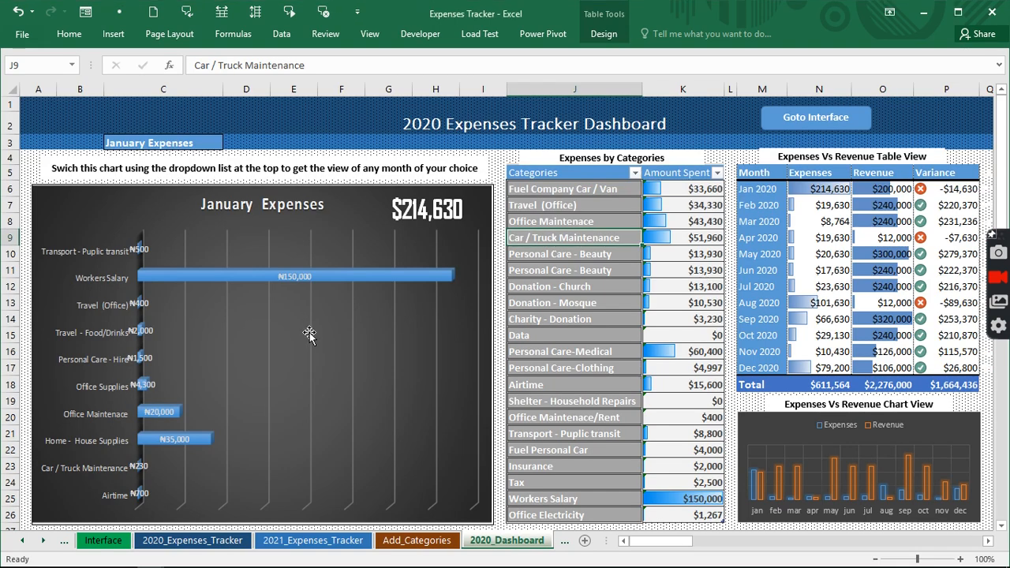
pyautogui.click(368, 34)
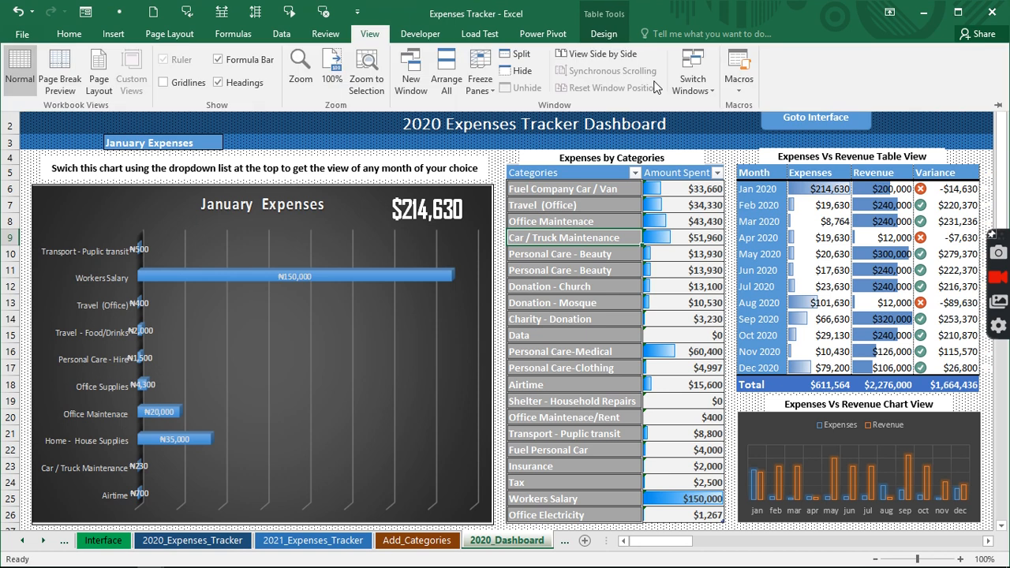
pyautogui.click(682, 93)
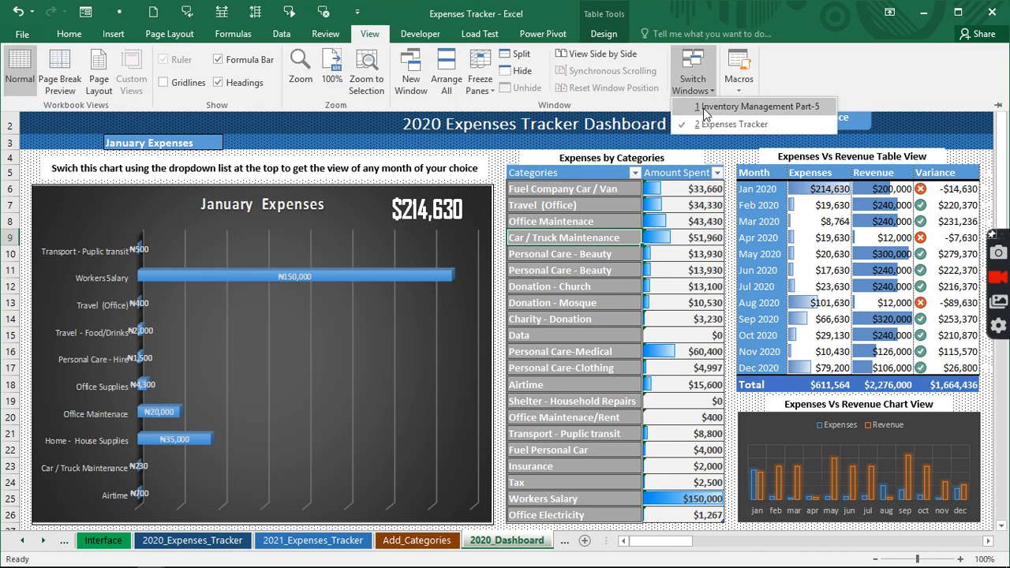
pyautogui.click(757, 107)
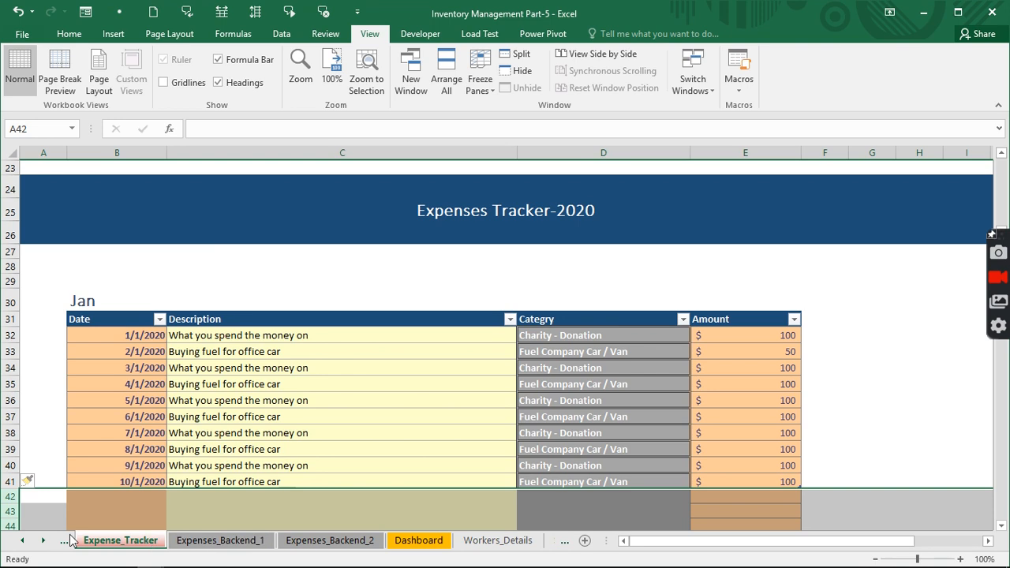
# Go to the Transacional_Table sheet and browse the product choices for sale ID1 without changing the entry
pyautogui.rightClick(27, 541)
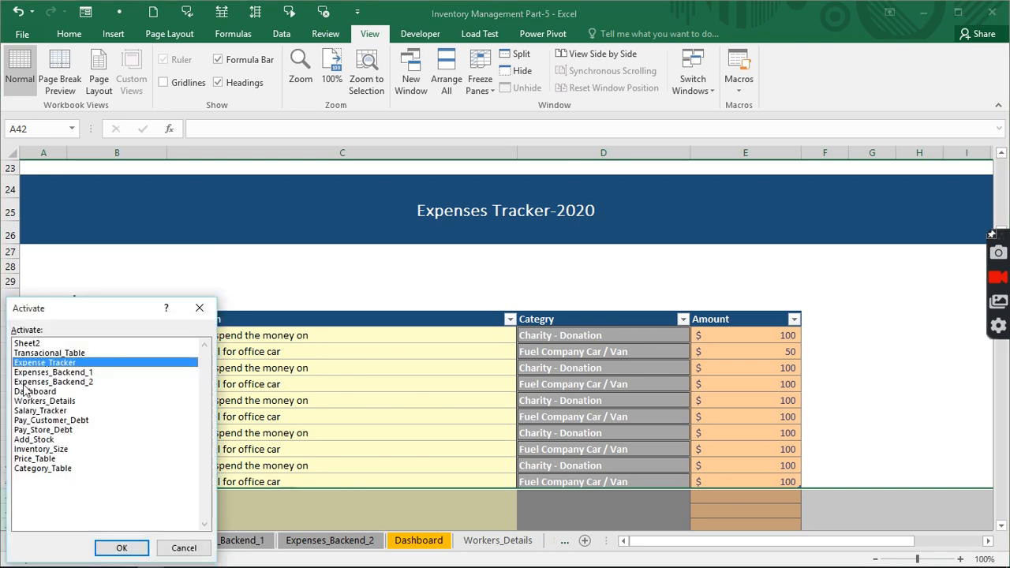
pyautogui.click(25, 355)
pyautogui.doubleClick(25, 354)
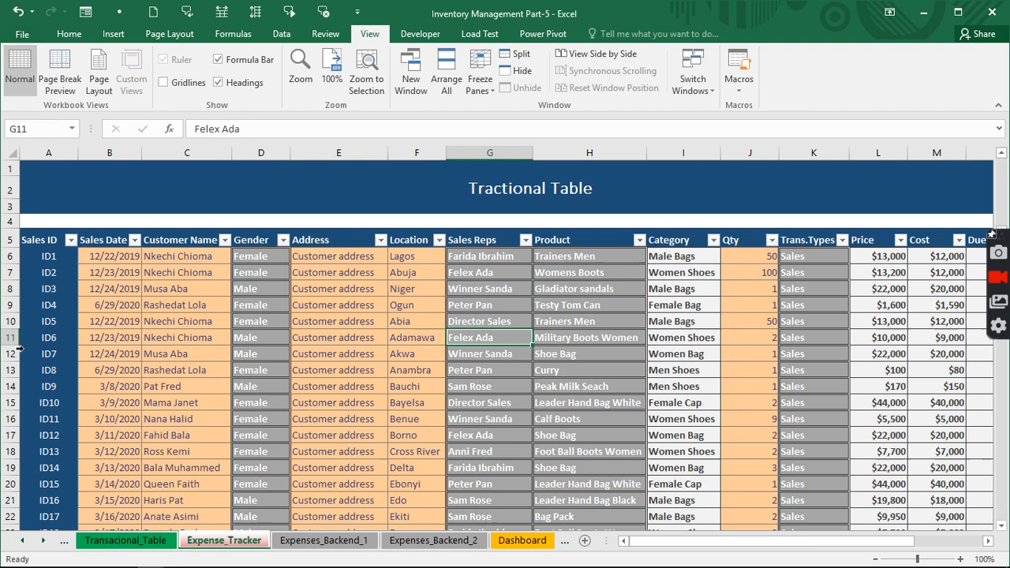
pyautogui.click(631, 261)
pyautogui.click(653, 257)
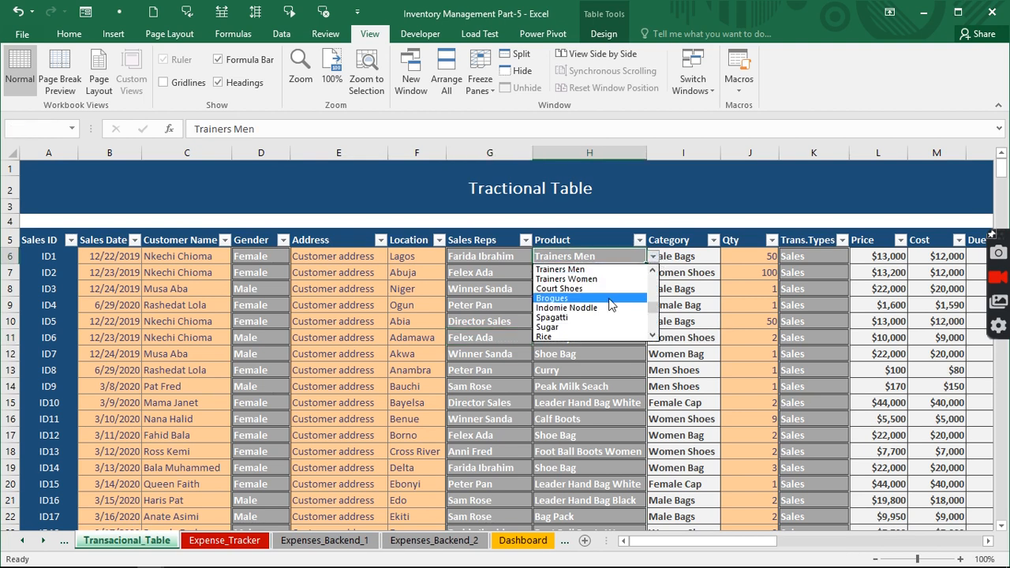
pyautogui.moveTo(652, 311); pyautogui.dragTo(653, 272)
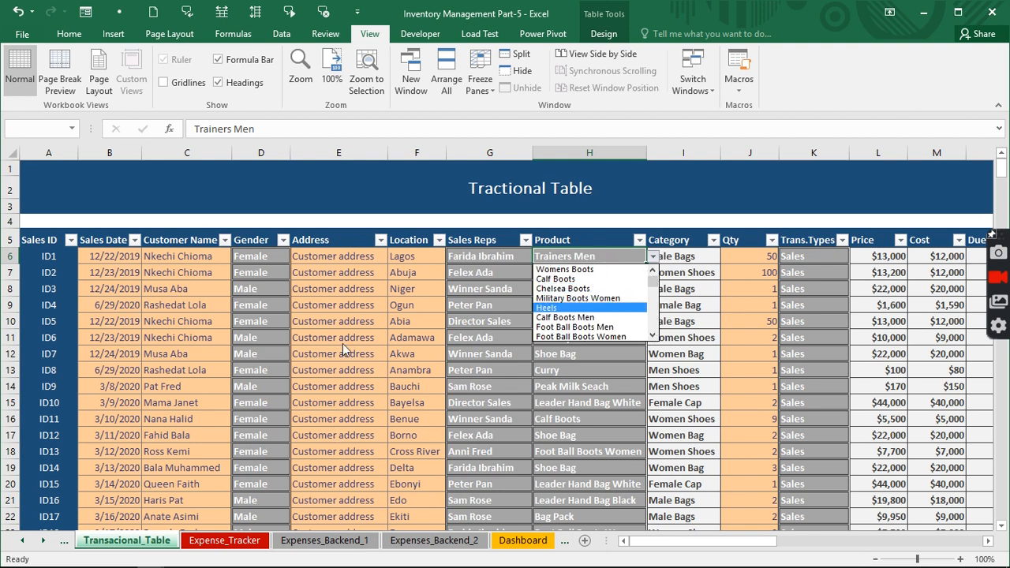
pyautogui.press('Escape')
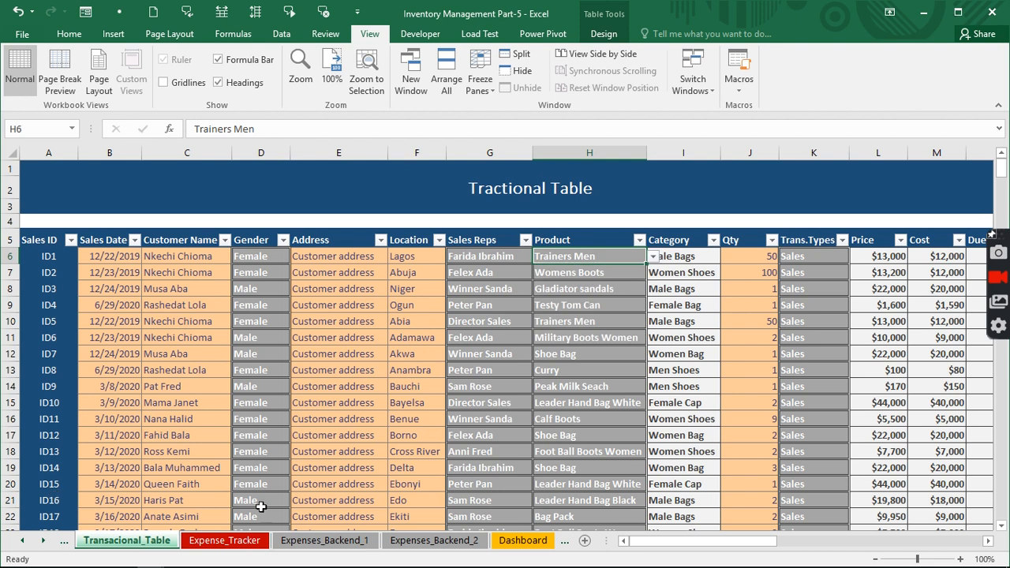
# Go to the Price_Table sheet and review its Product and Category columns from the first row to the last
pyautogui.rightClick(37, 541)
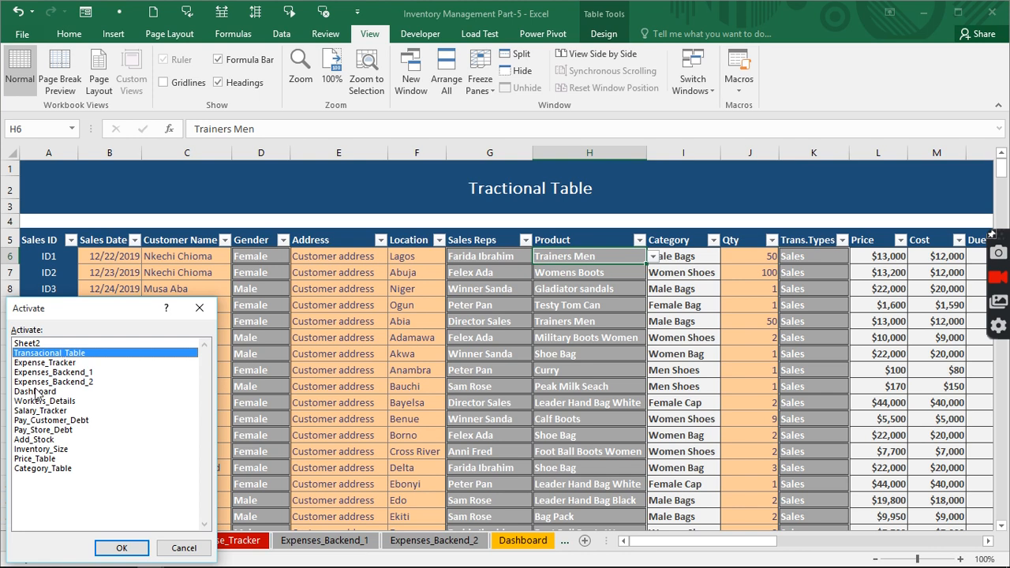
pyautogui.click(34, 459)
pyautogui.press('Return')
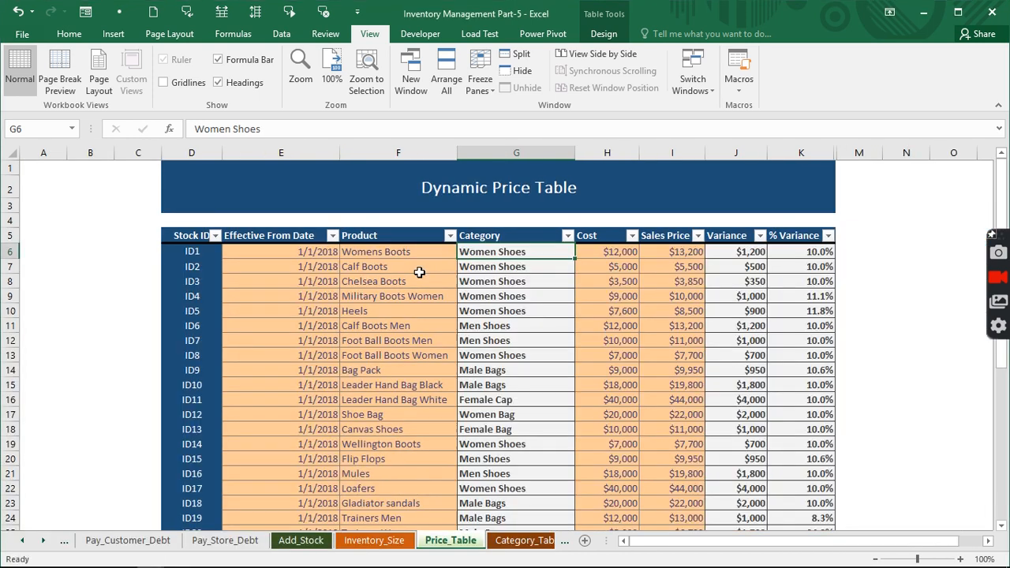
pyautogui.moveTo(382, 254); pyautogui.dragTo(476, 258)
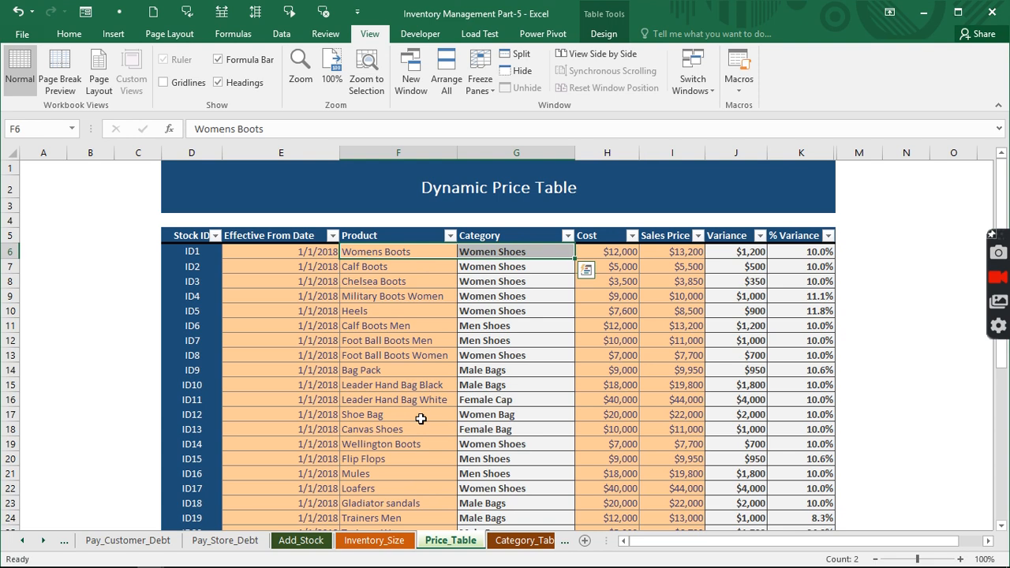
pyautogui.scroll(-7, 420, 419)
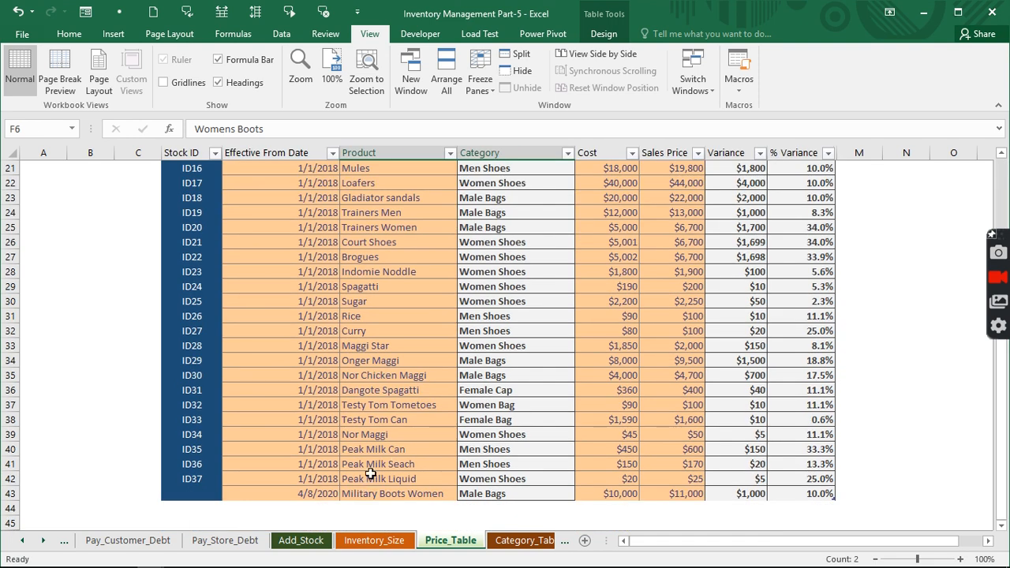
pyautogui.scroll(7, 370, 474)
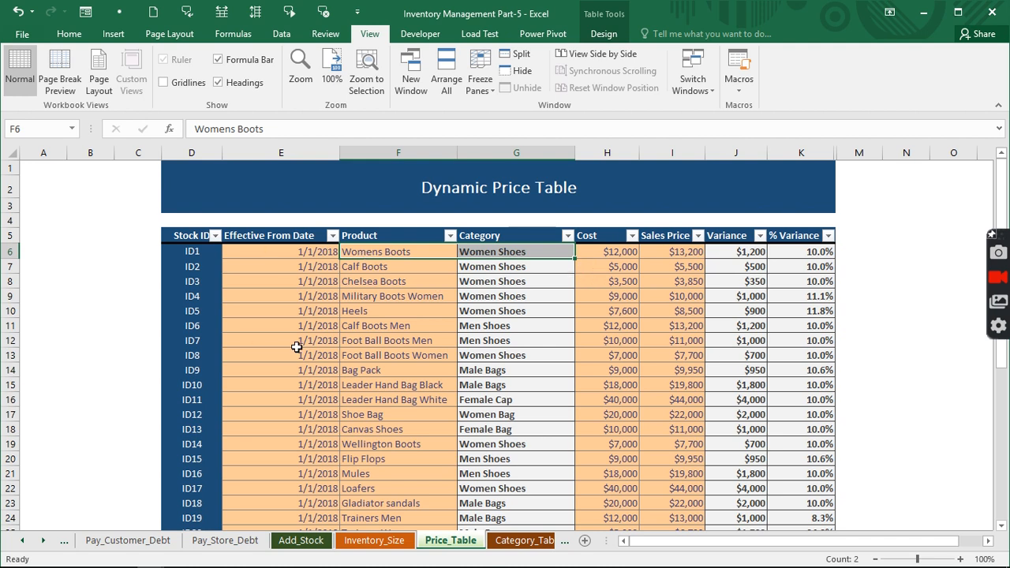
pyautogui.scroll(-7, 297, 347)
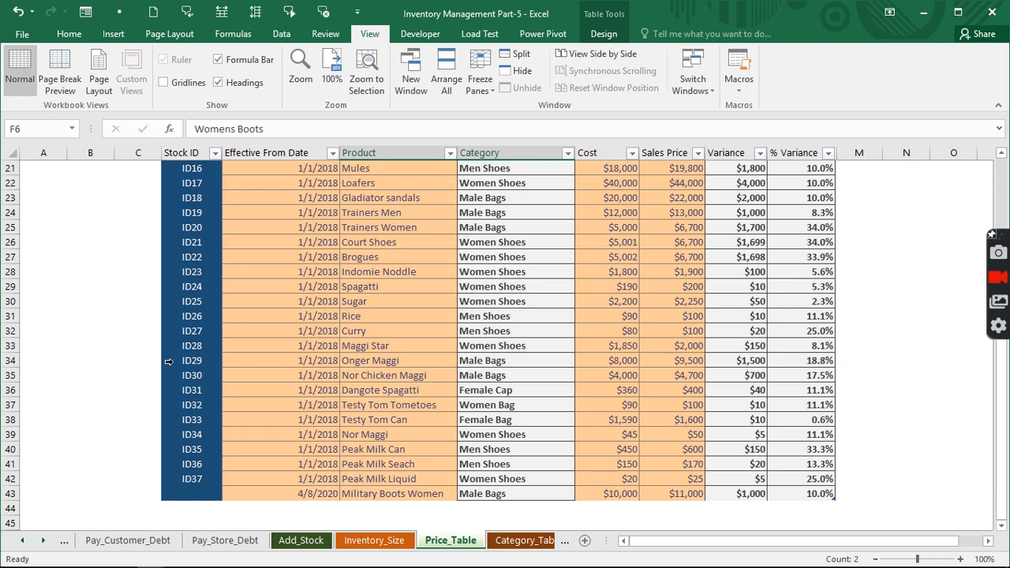
# View the Add_Stock sheet, and inspect the Total Qty In and Qty Sold formulas for Womens Boots on the Inventory_Size sheet
pyautogui.click(317, 540)
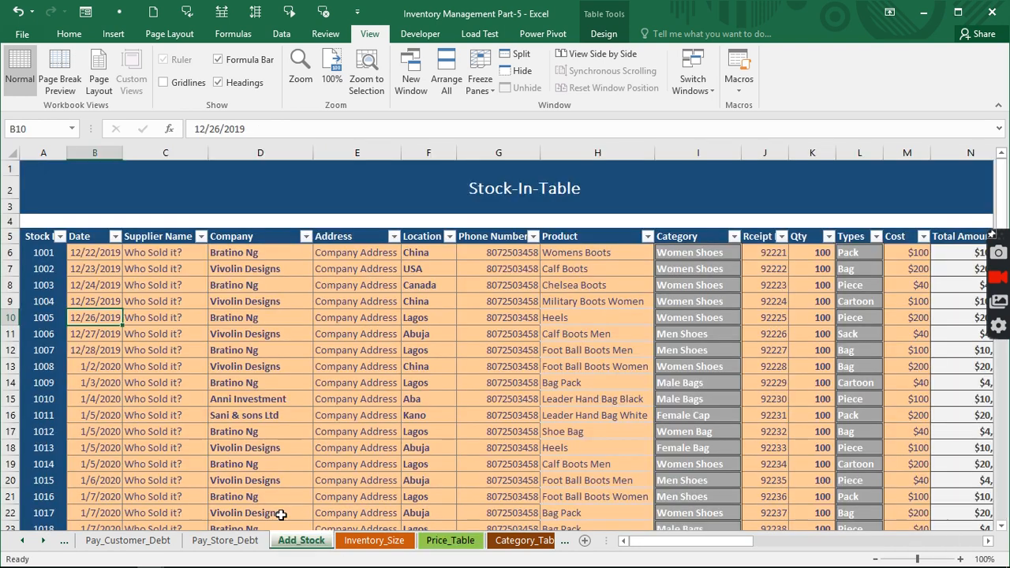
pyautogui.click(377, 545)
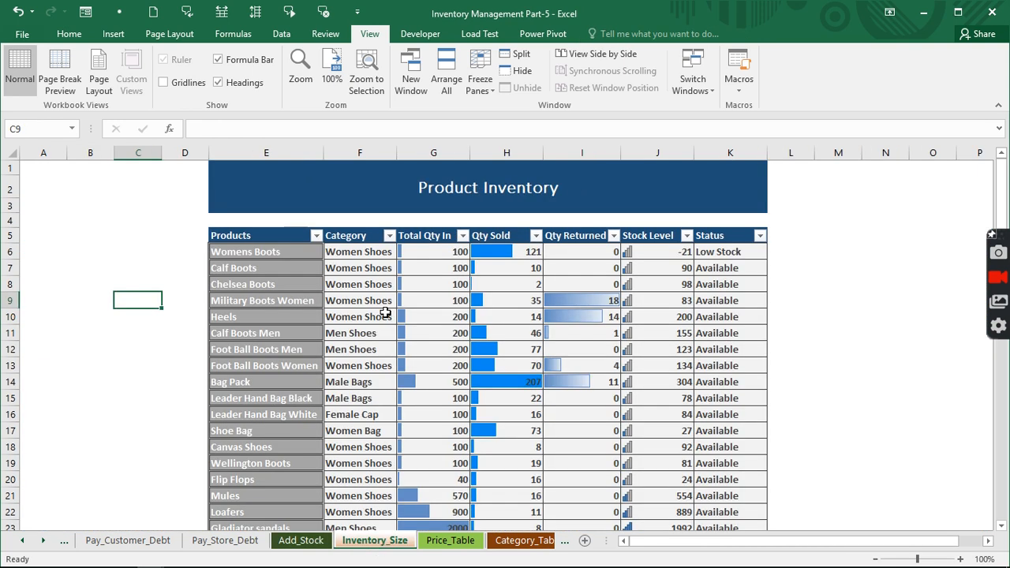
pyautogui.click(426, 254)
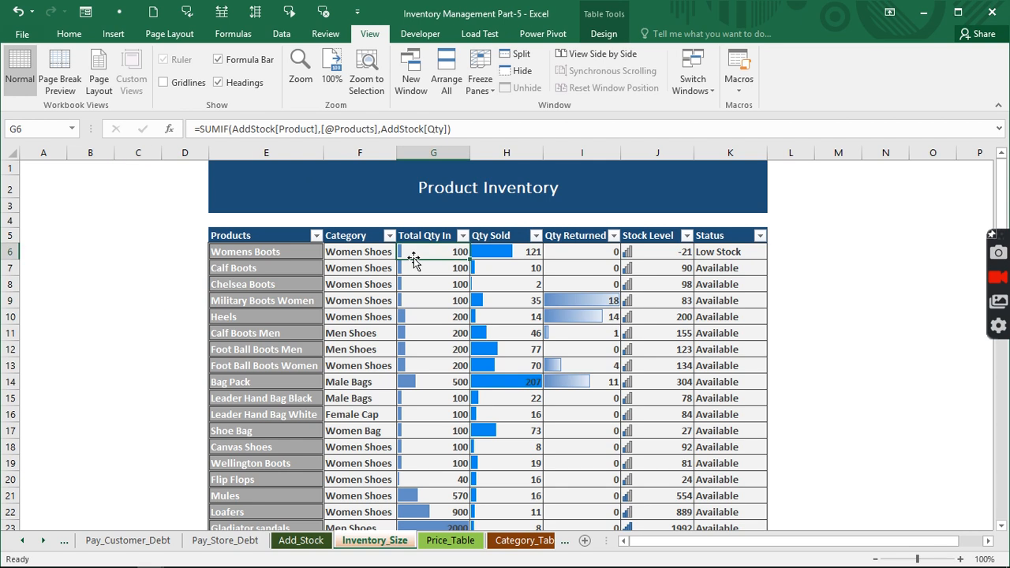
pyautogui.click(512, 254)
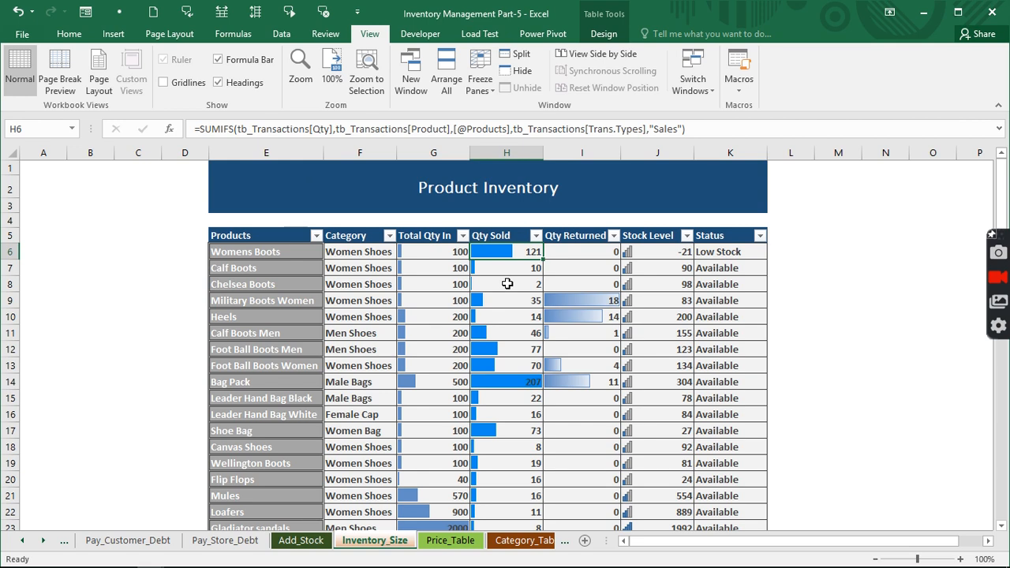